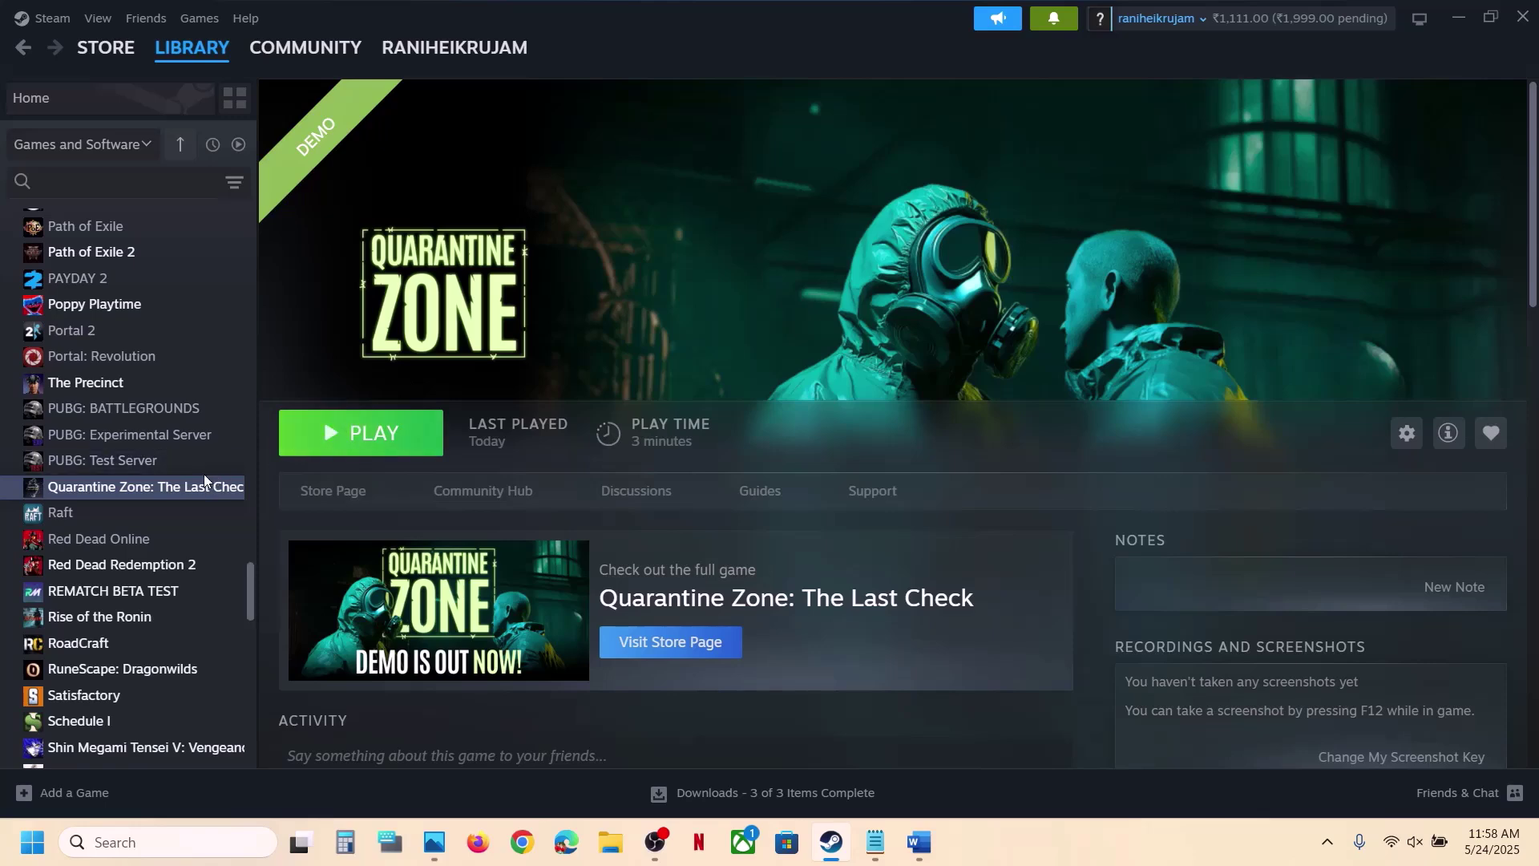
- Browse the local files of the Quarantine Zone: The Last Check demo and open the QZSim > Binaries > Win64 folder
right_click(200, 485)
mouse_move(257, 602)
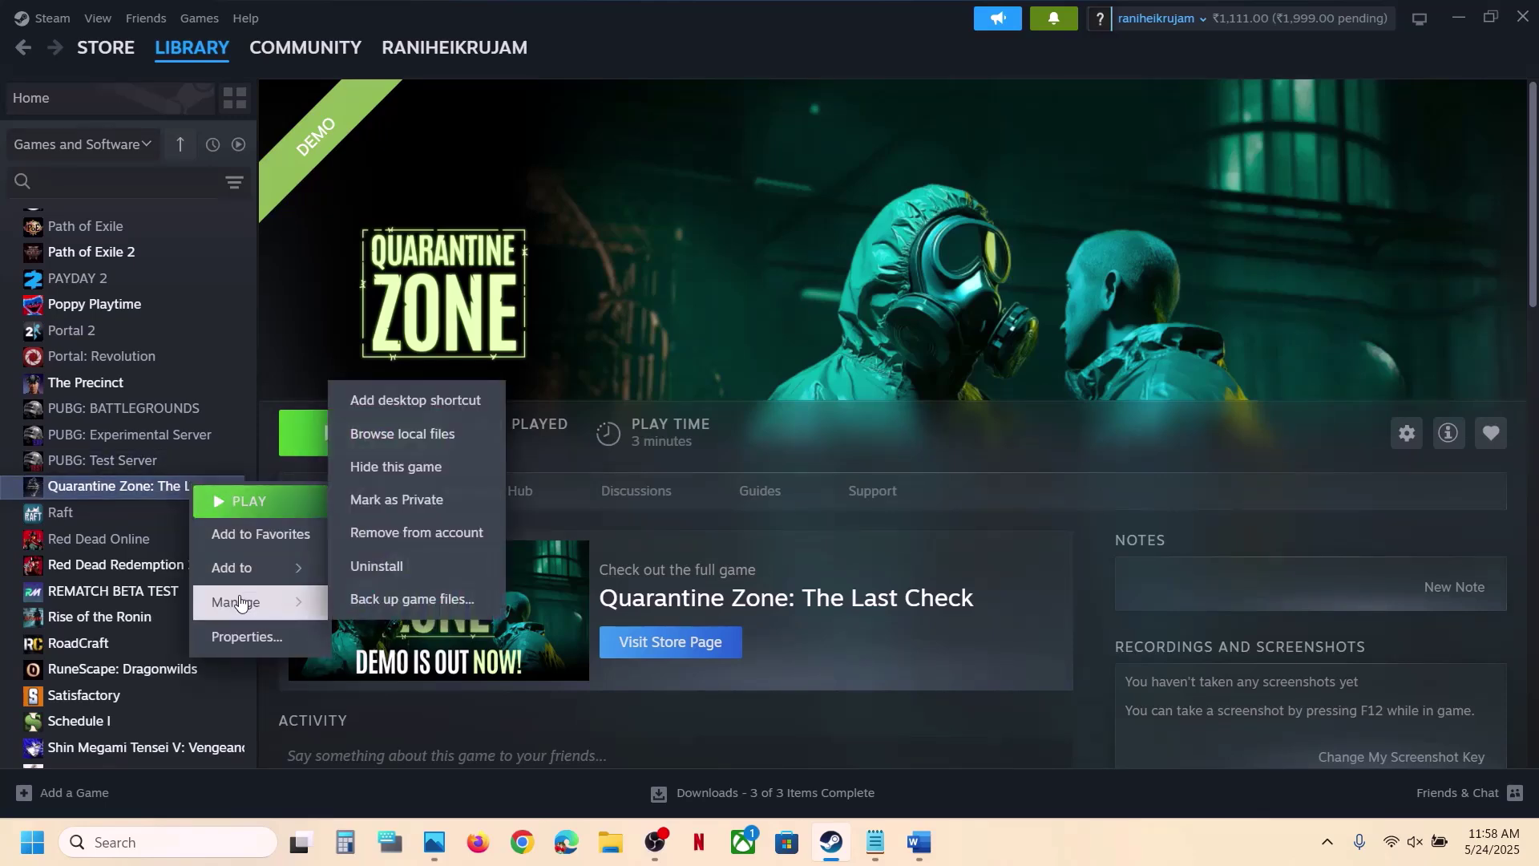
click(413, 437)
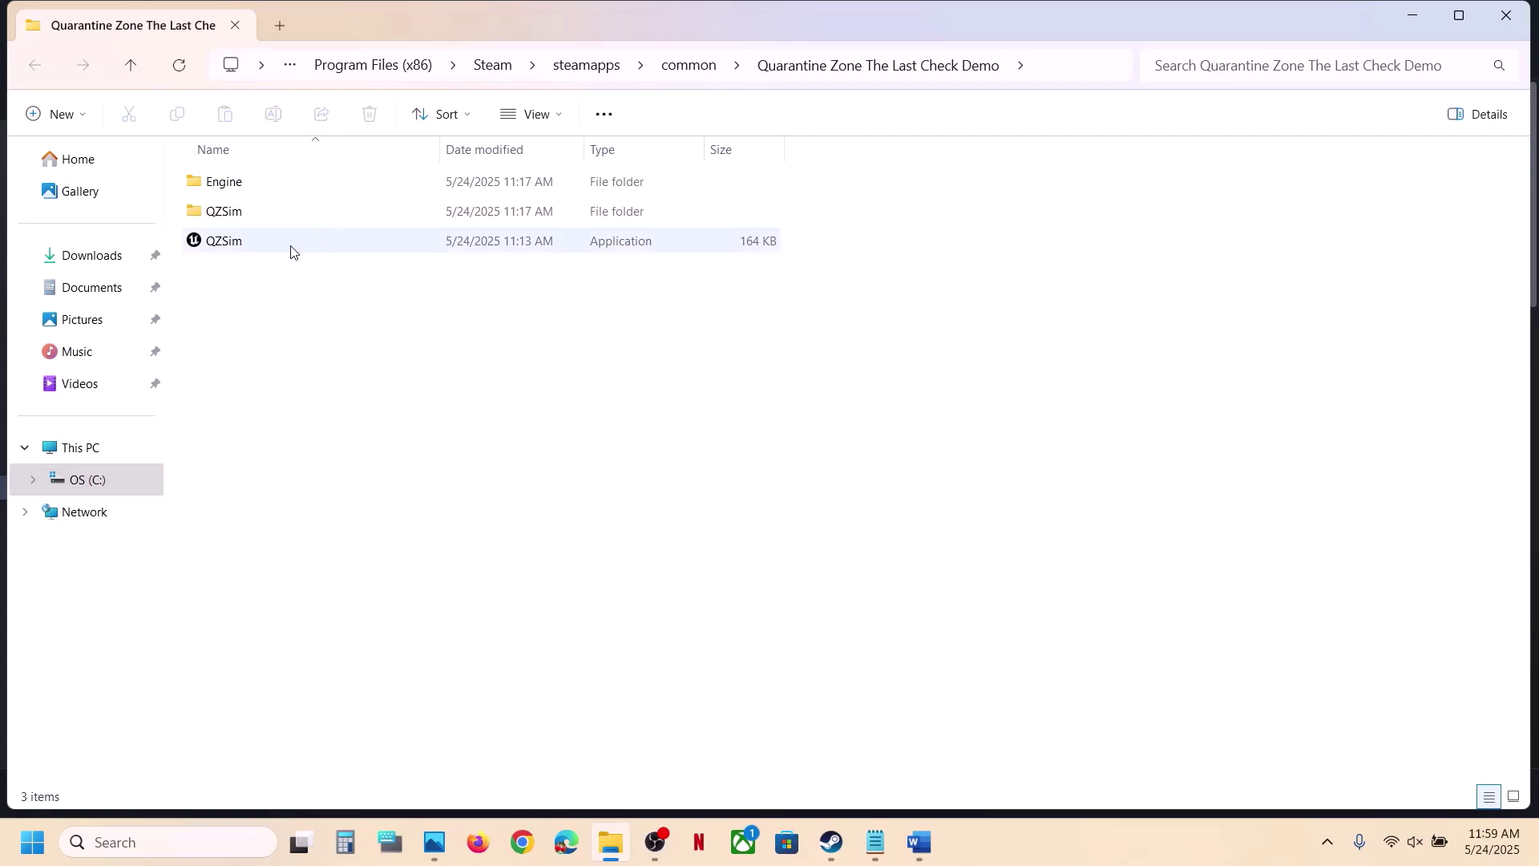
click(252, 252)
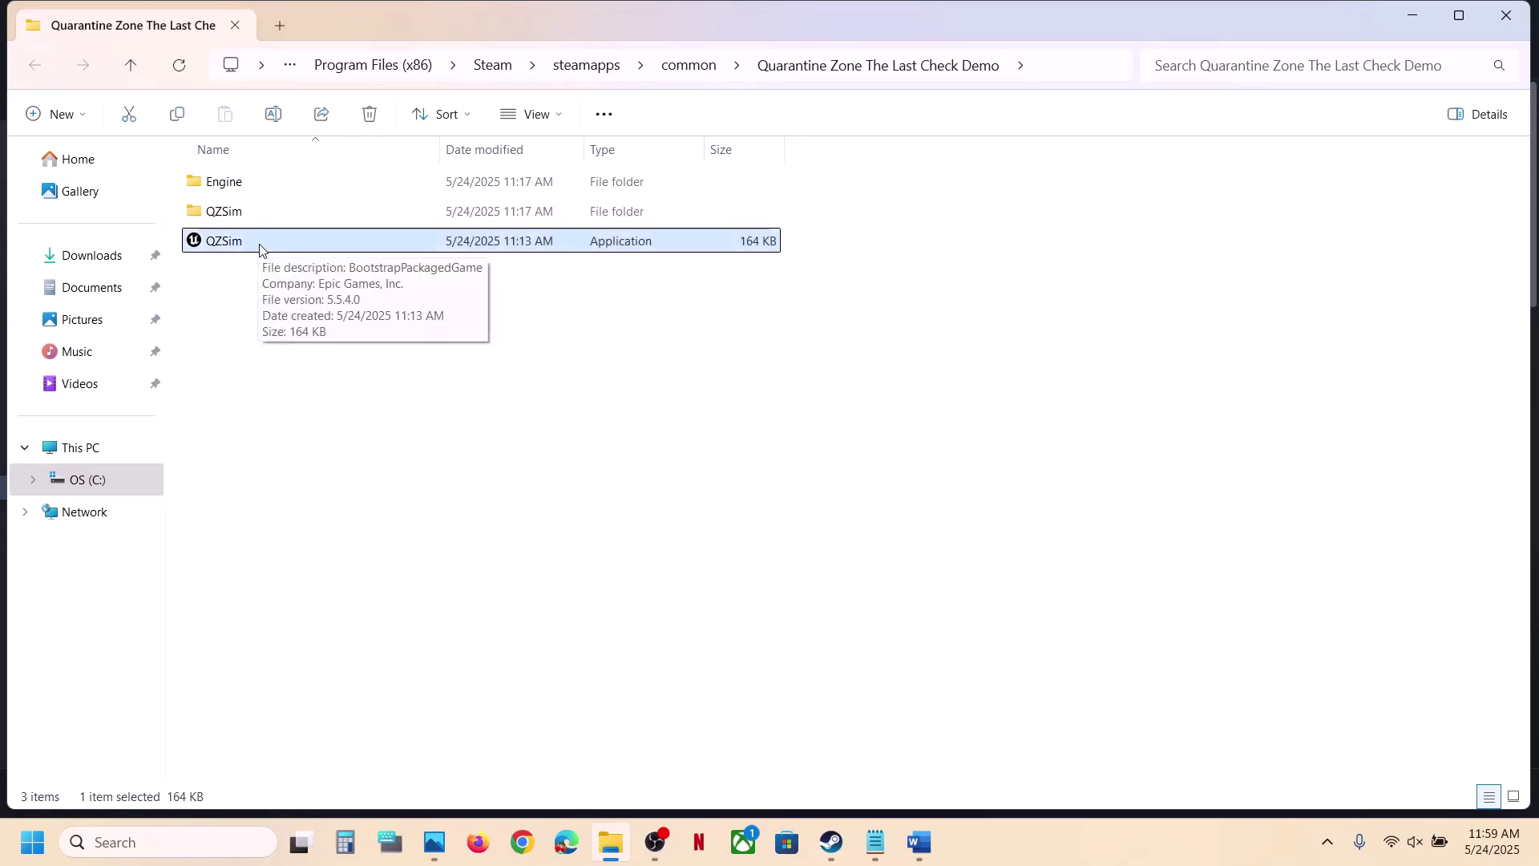
click(228, 217)
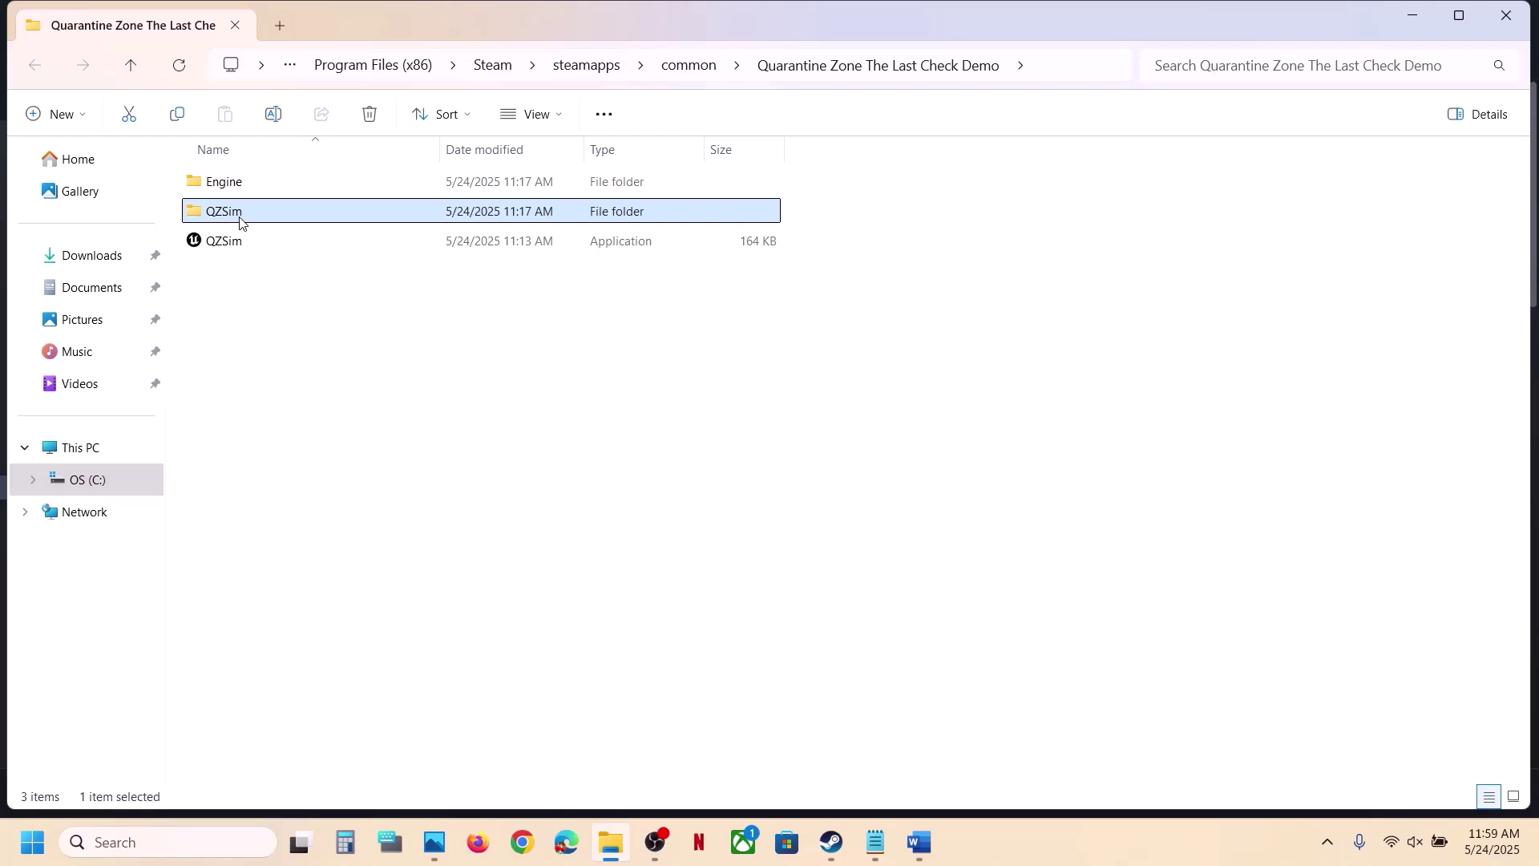
double_click(240, 223)
double_click(228, 182)
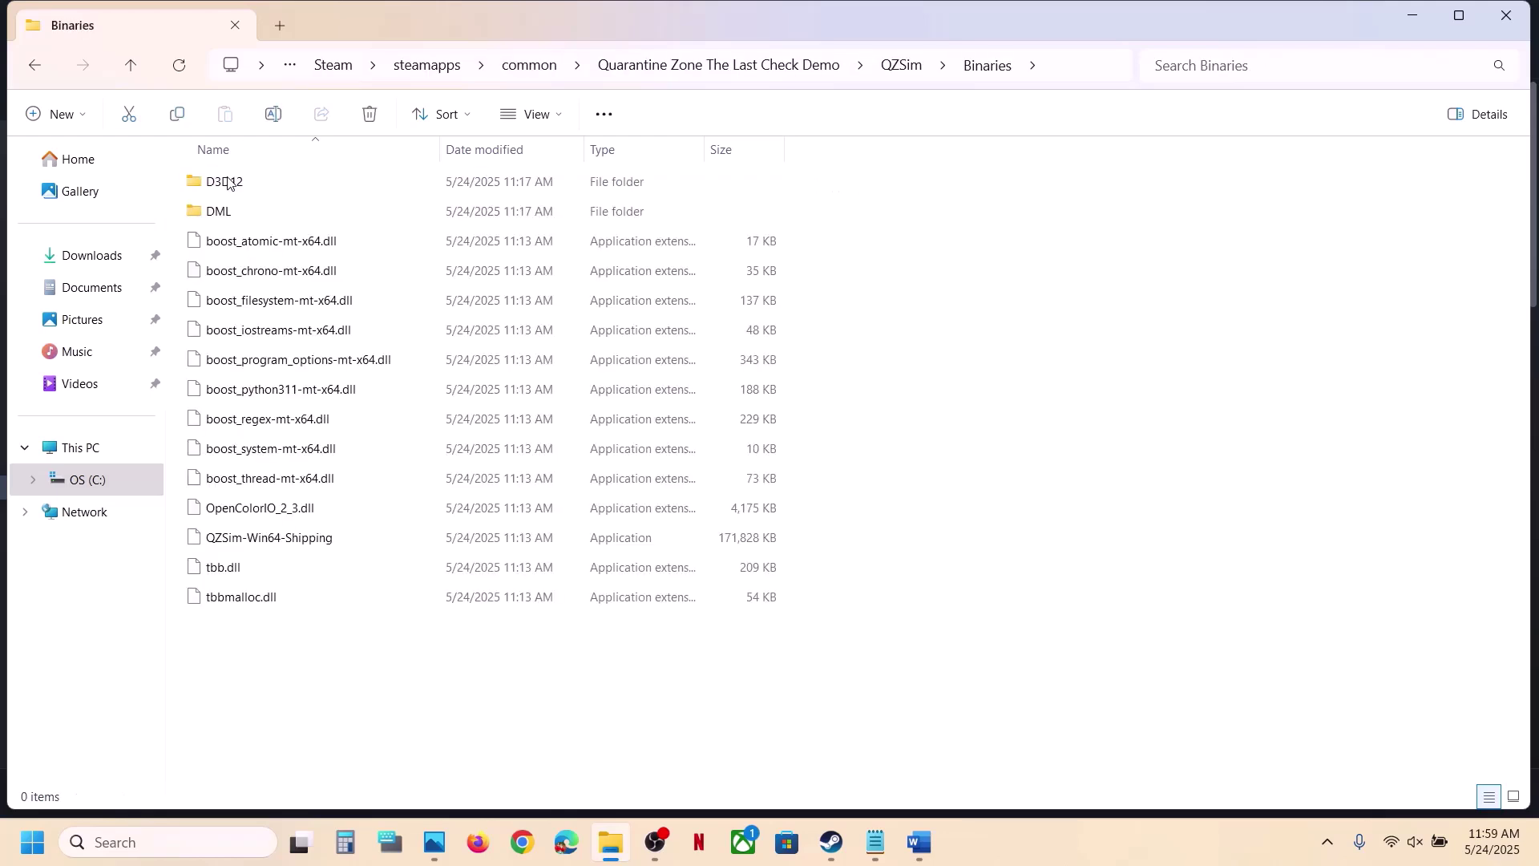
- Set the QZSim-Win64-Shipping application to run as an administrator in its compatibility properties and apply the setting
click(296, 544)
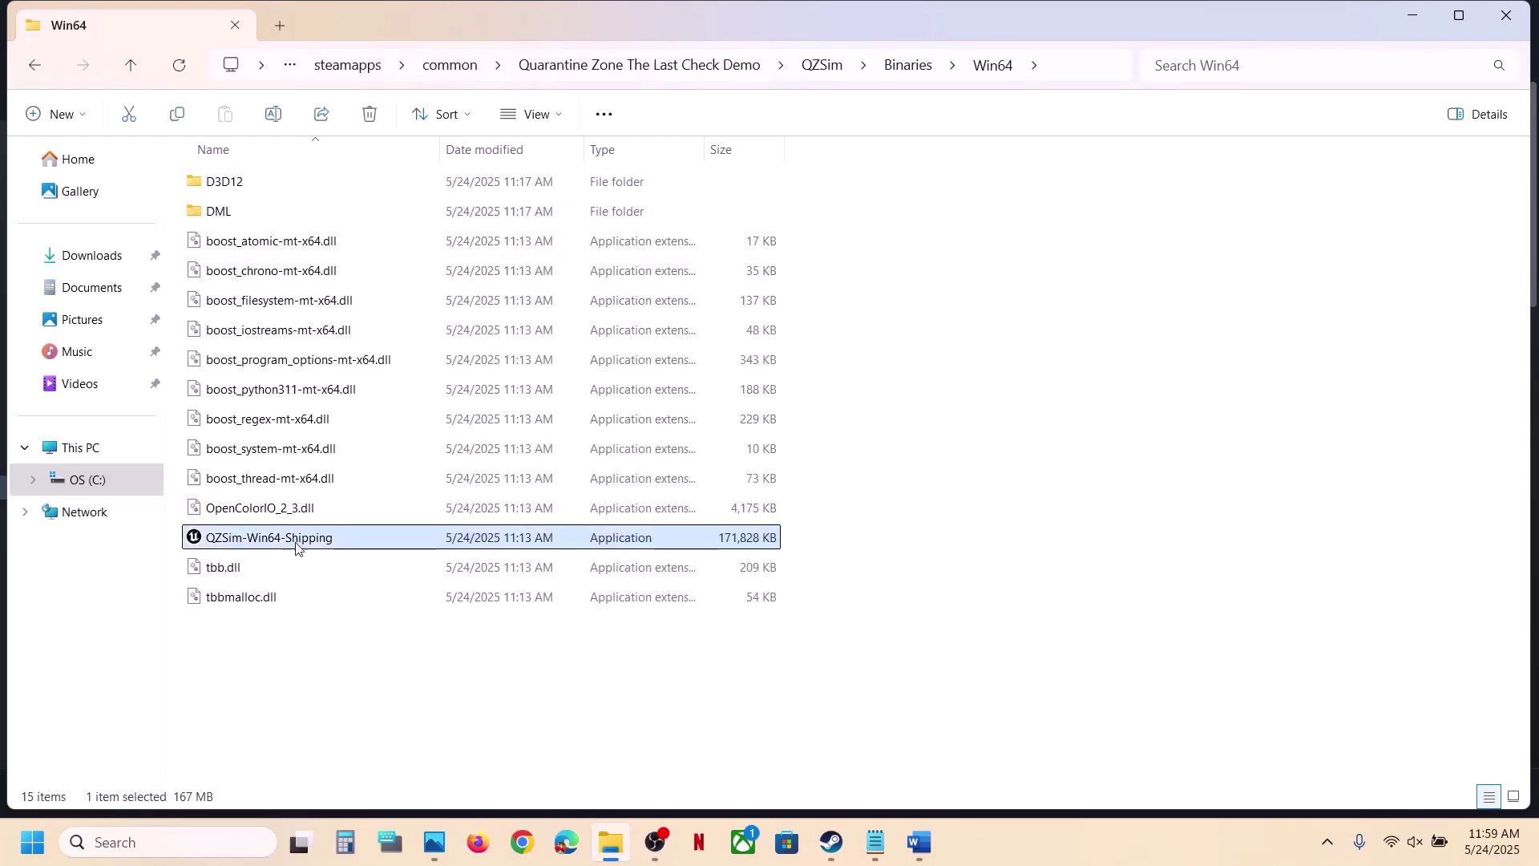
mouse_move(275, 546)
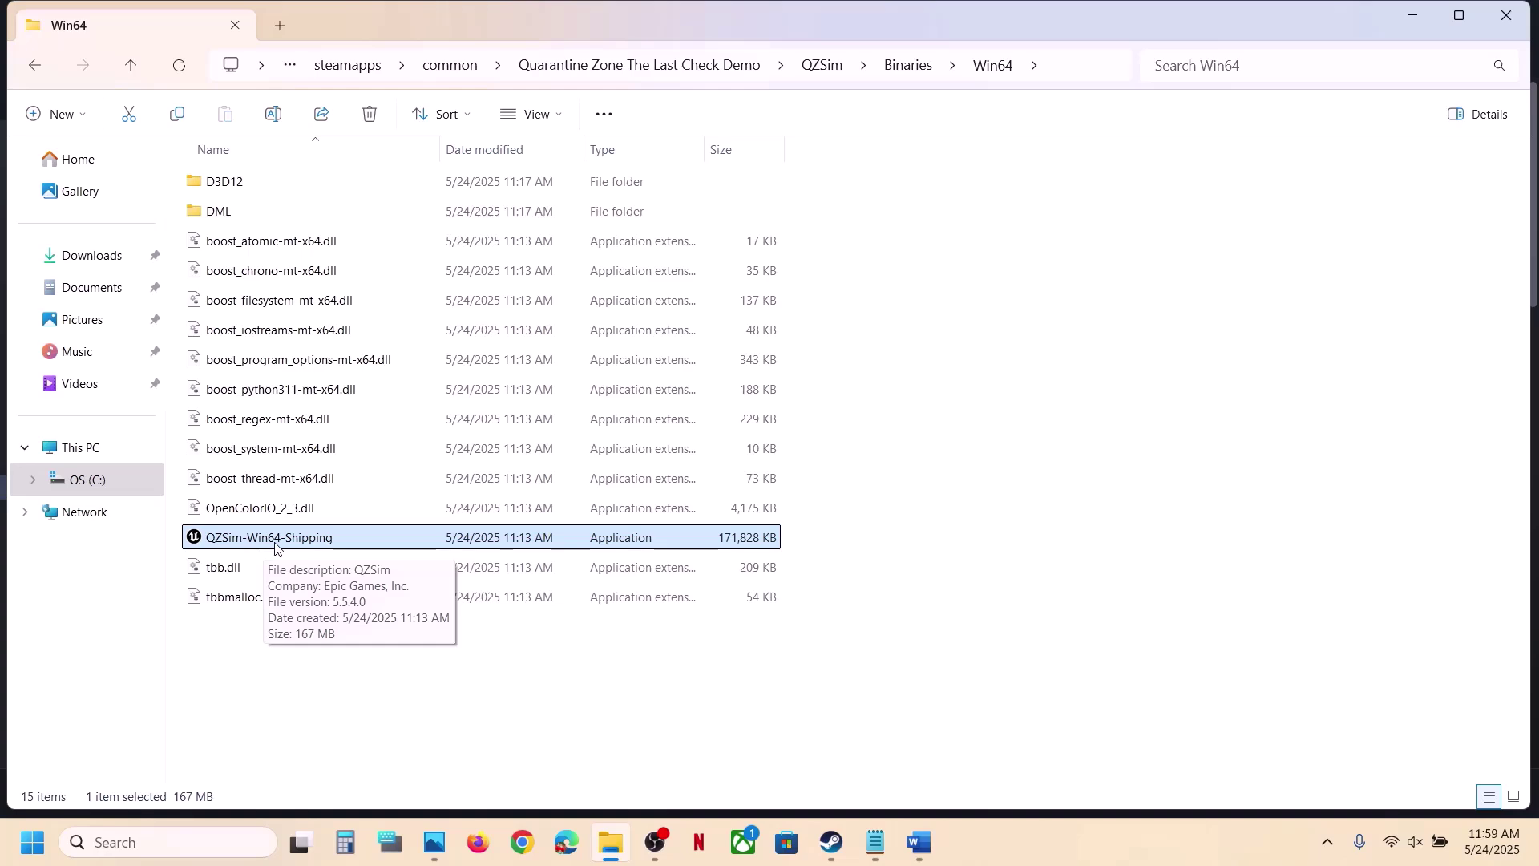
right_click(275, 548)
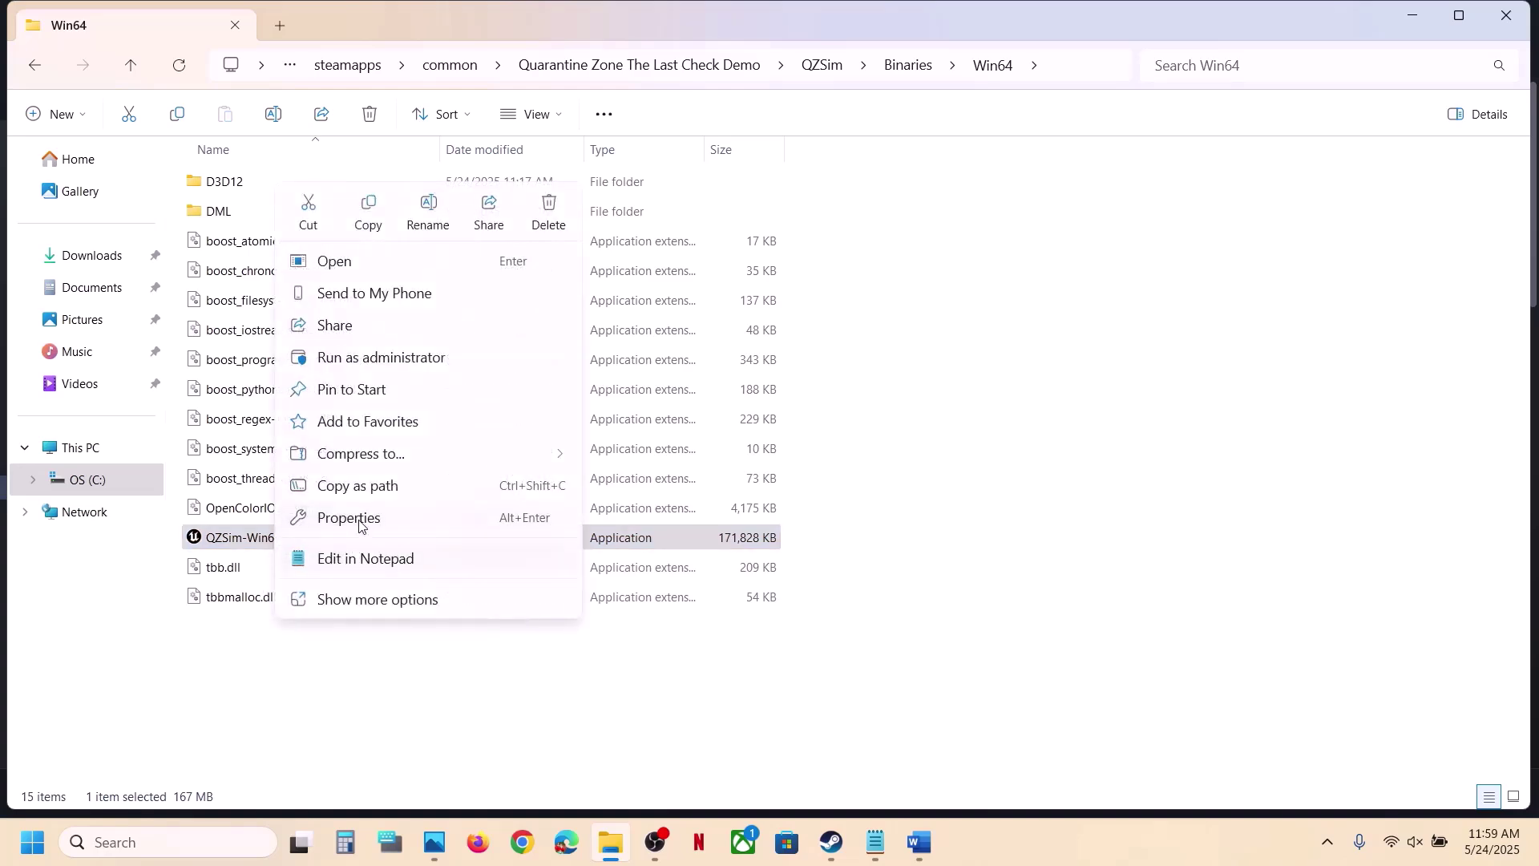
click(360, 518)
click(477, 321)
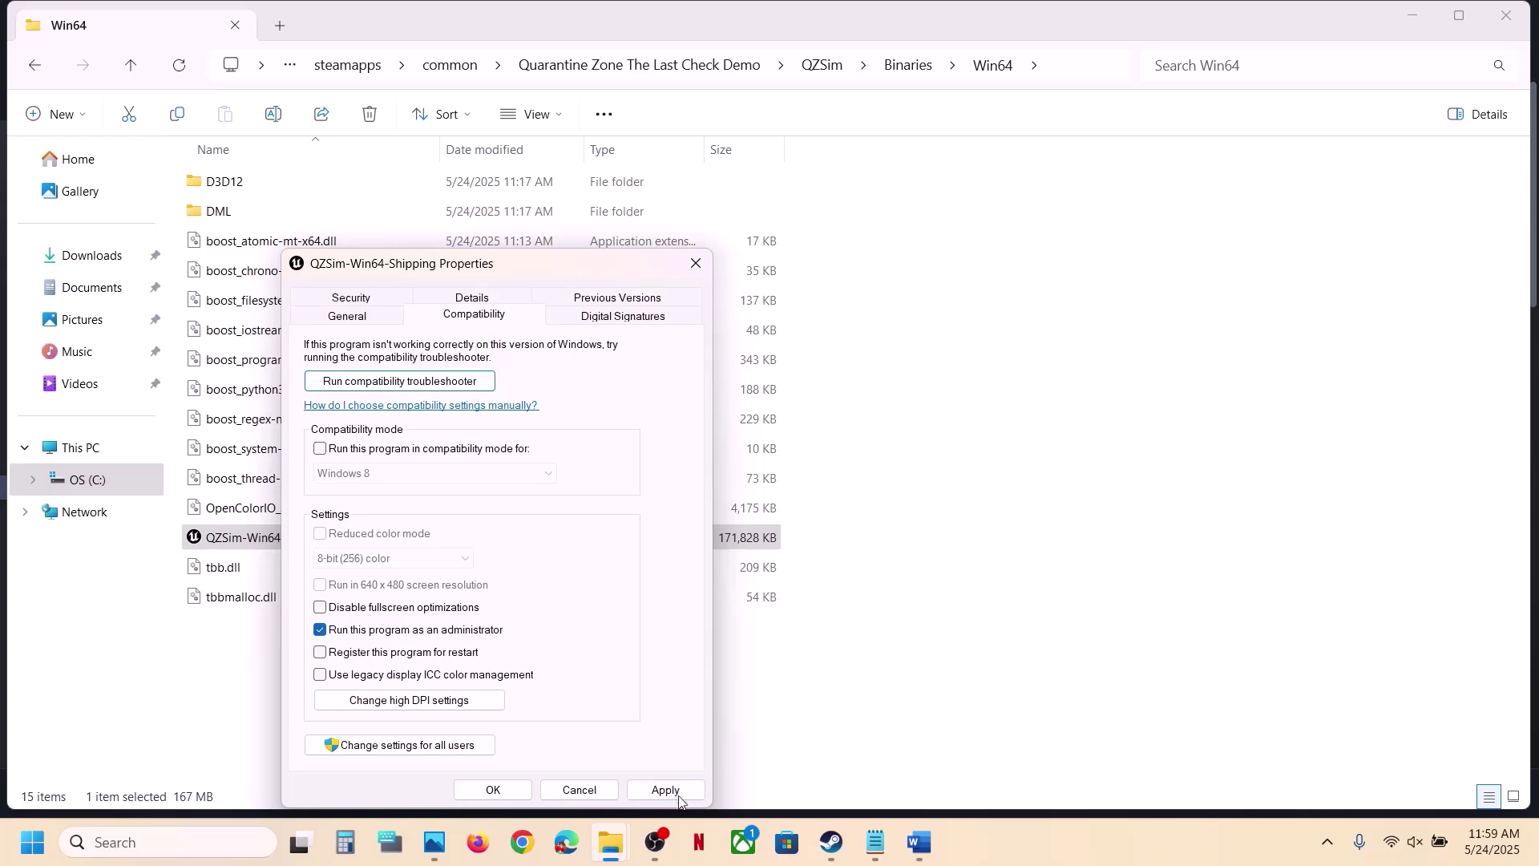
click(674, 791)
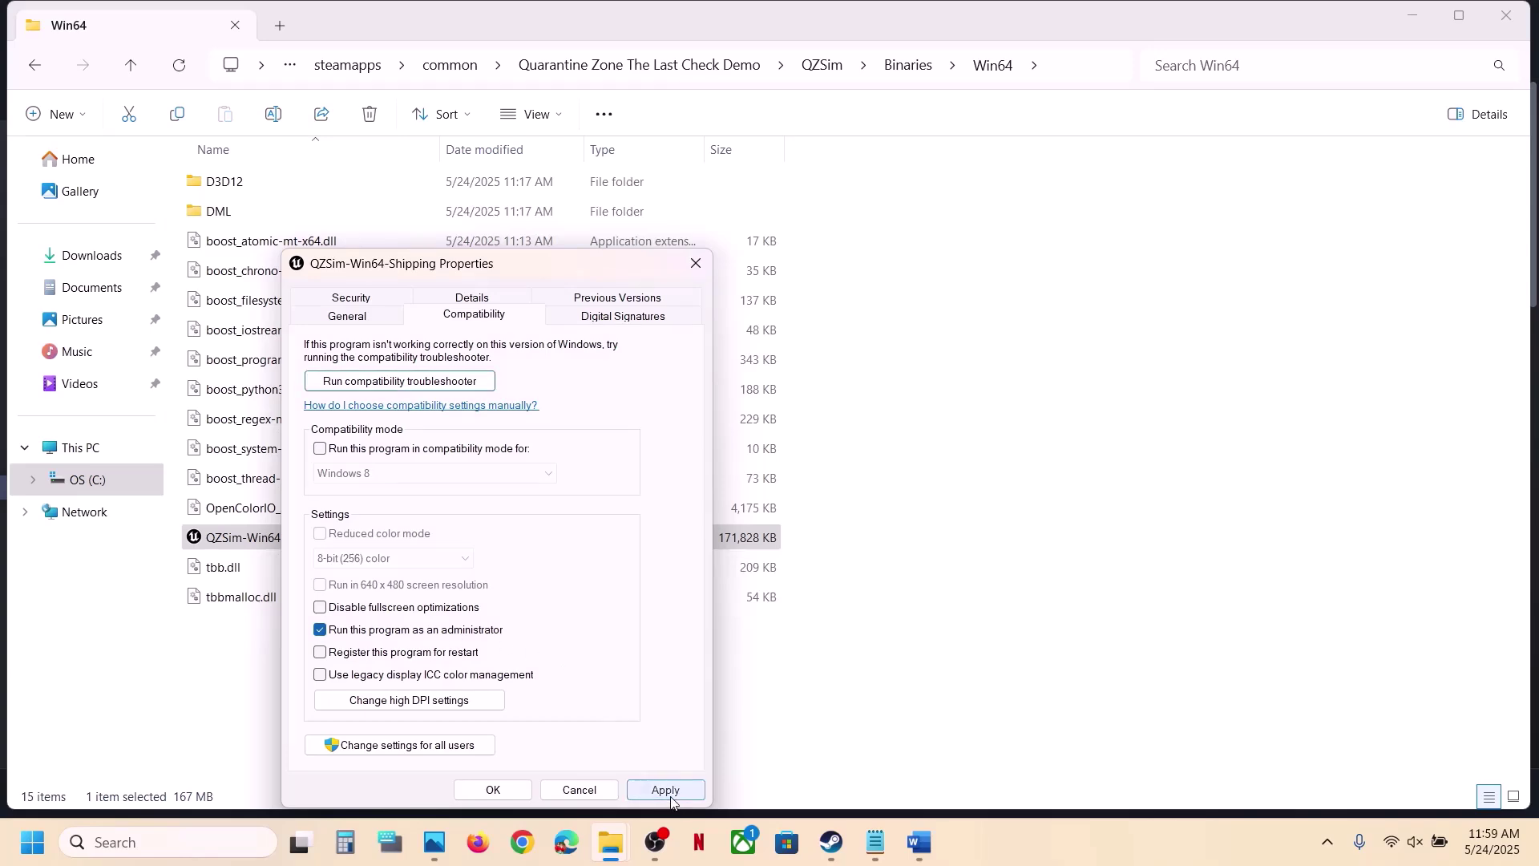
click(494, 791)
- Enable compatibility mode for Windows 8 on QZSim-Win64-Shipping and apply the setting
right_click(291, 546)
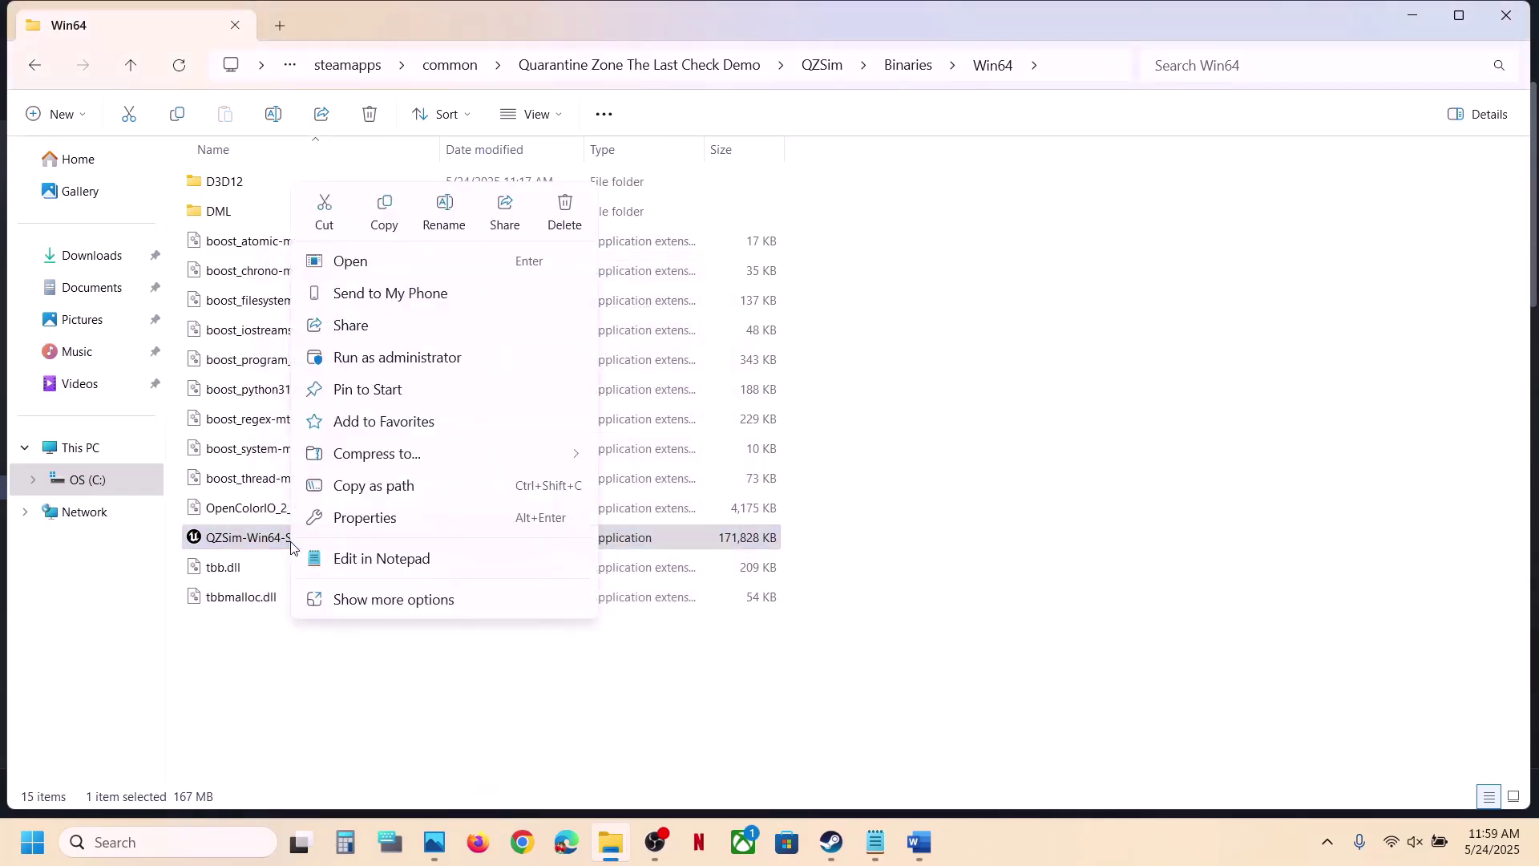
click(393, 520)
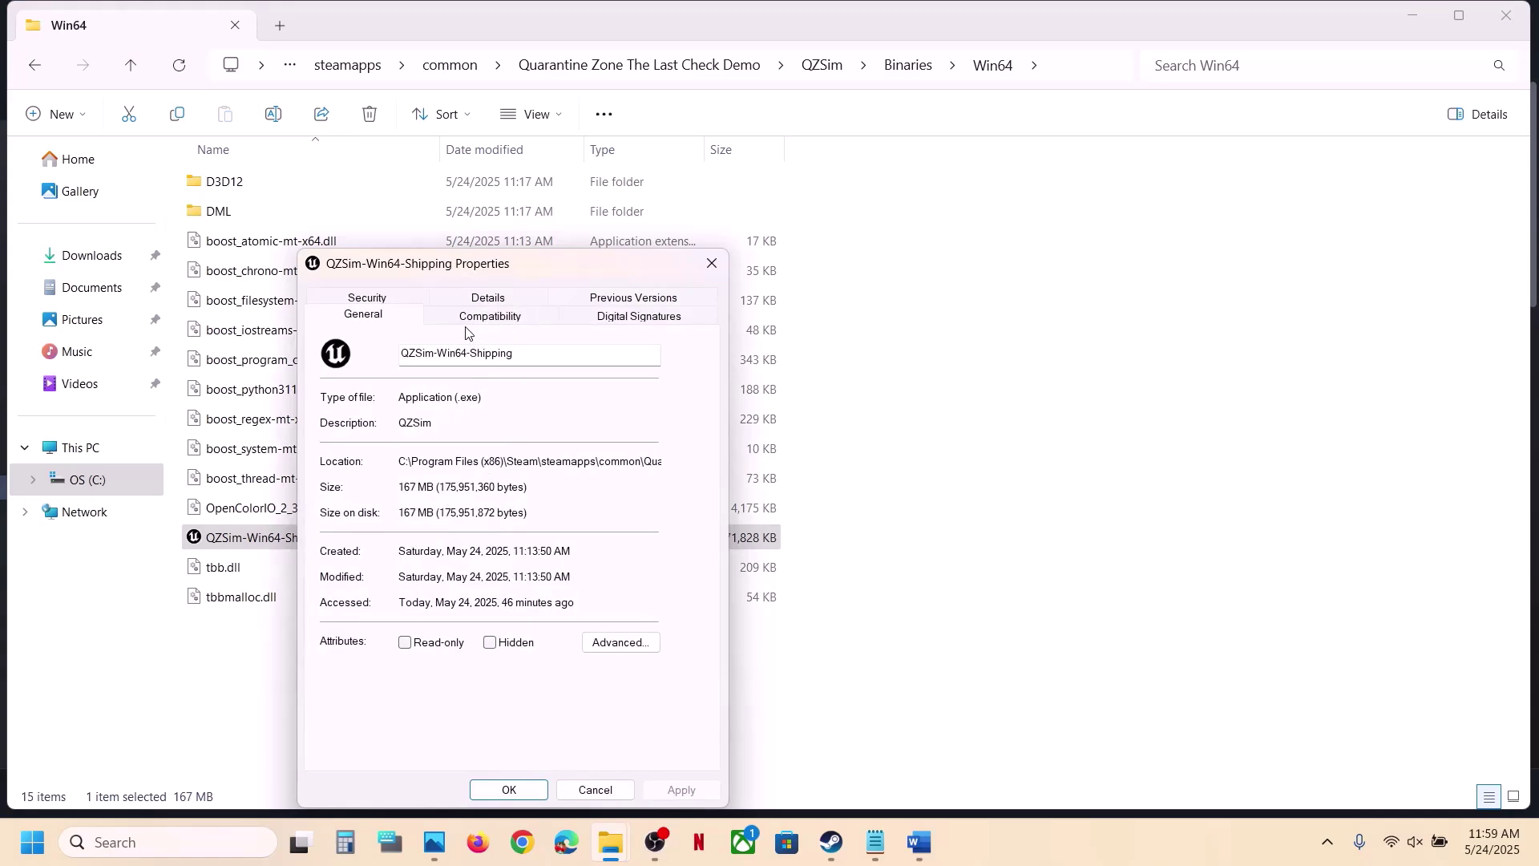
click(468, 321)
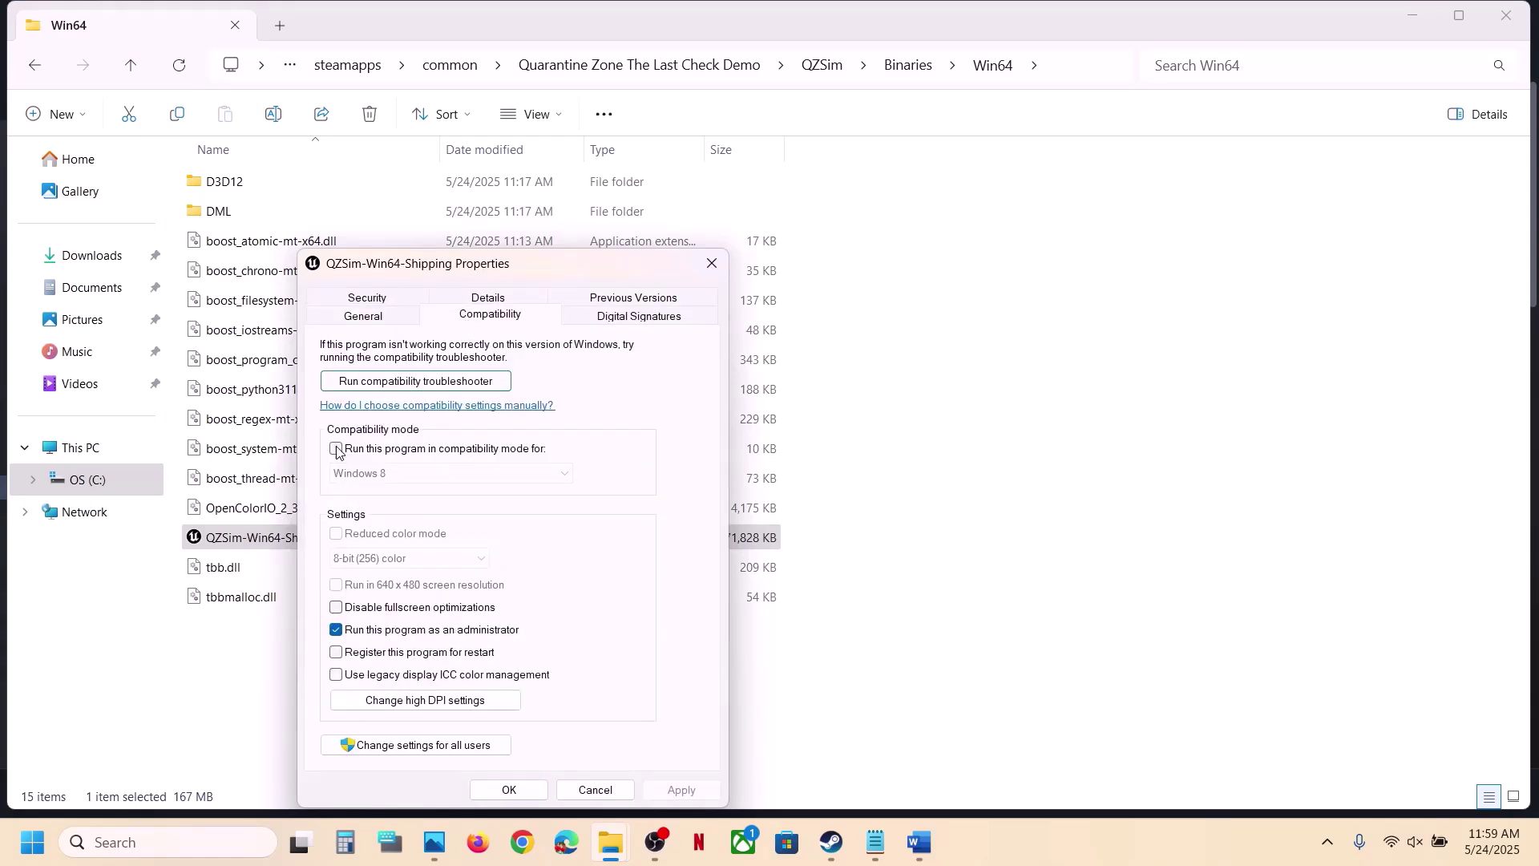
click(336, 449)
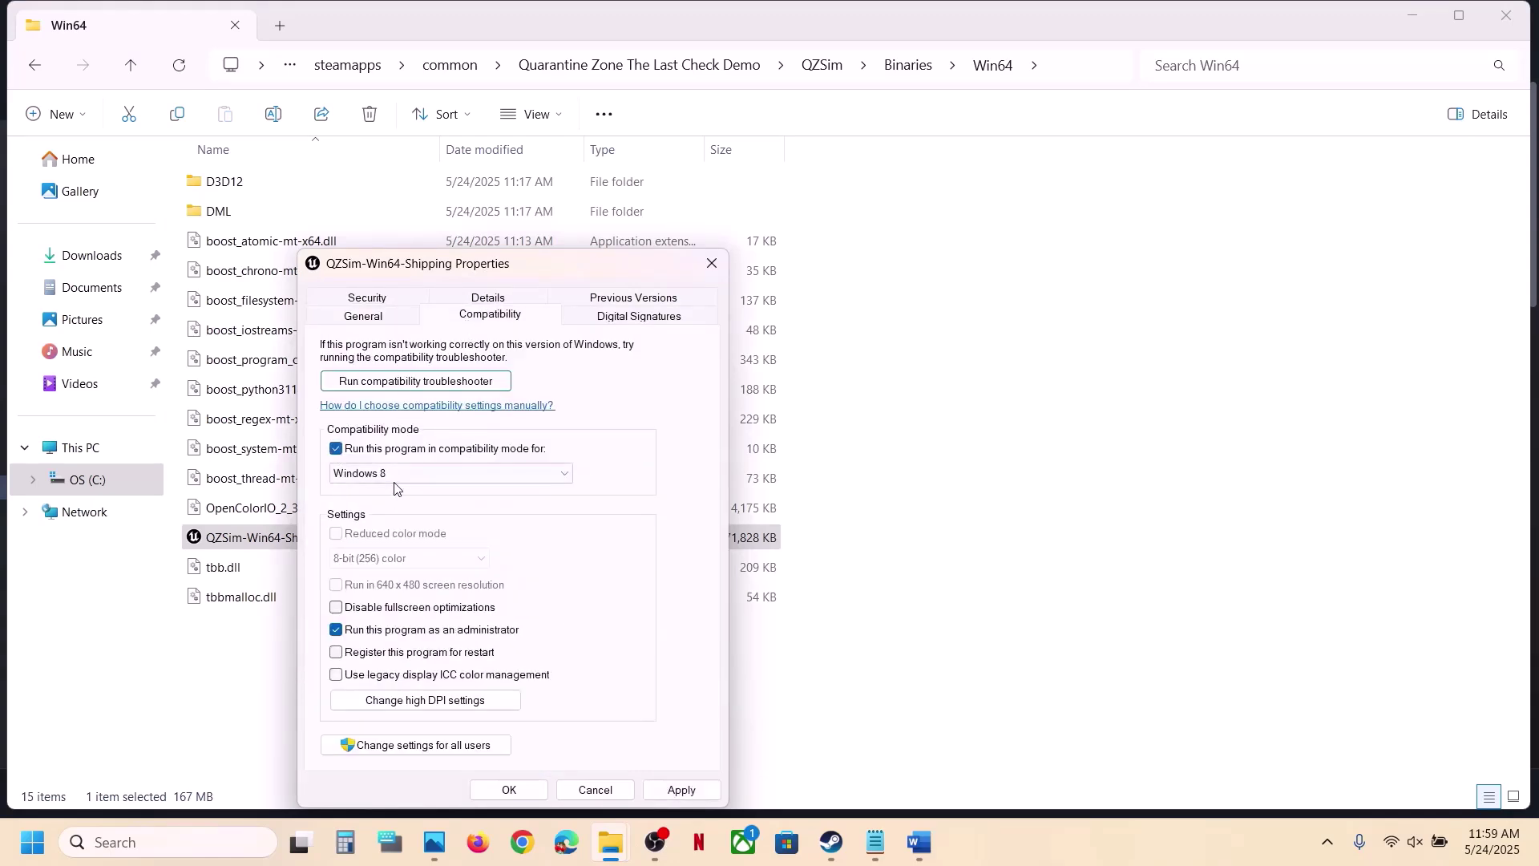
click(683, 790)
click(509, 790)
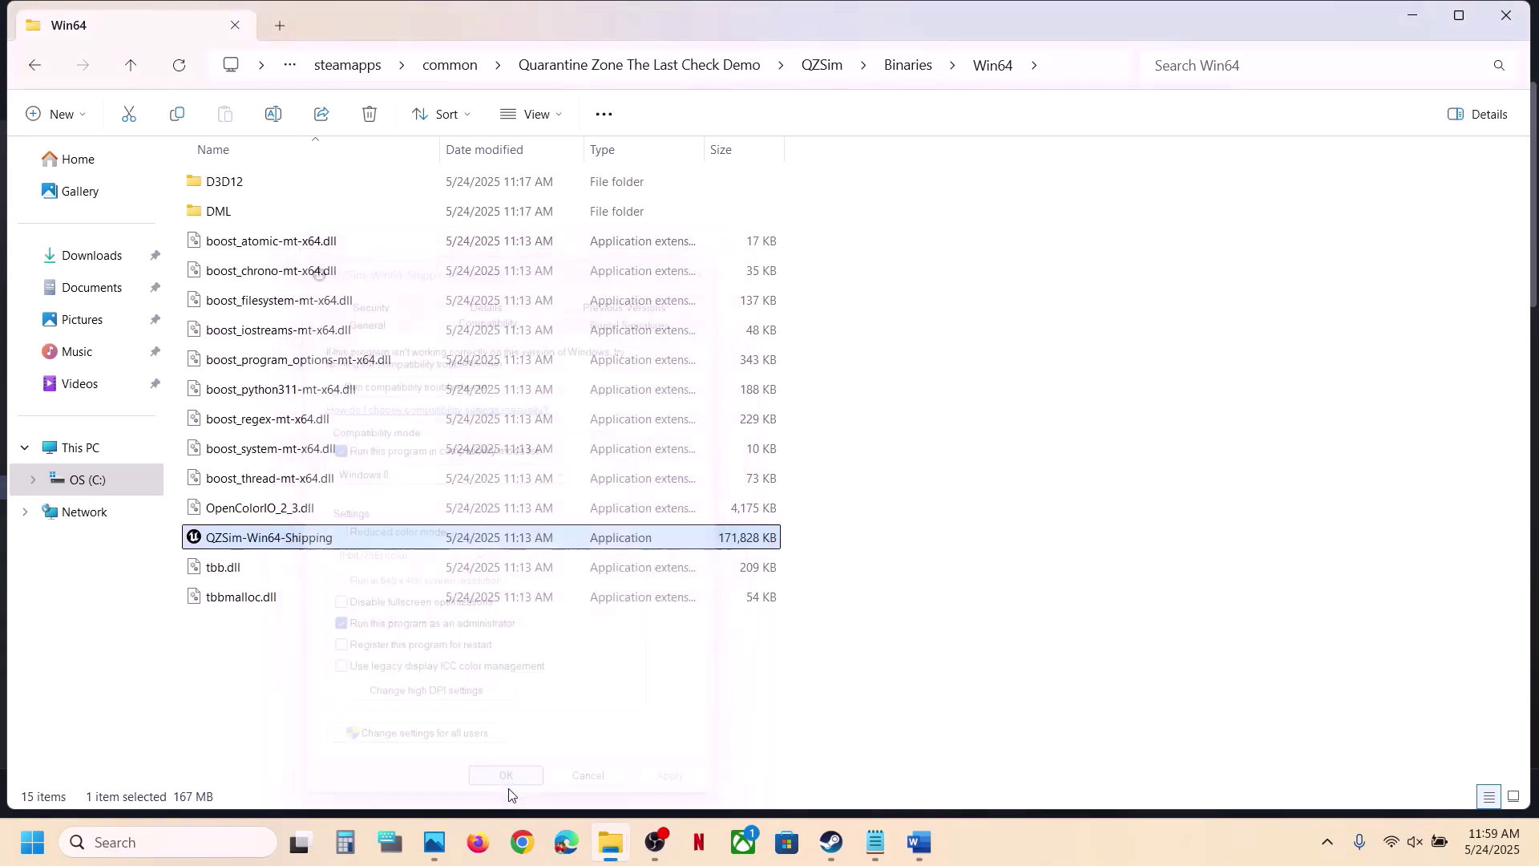
- Change the compatibility mode of QZSim-Win64-Shipping to Windows 7 and apply the setting
right_click(285, 545)
click(383, 520)
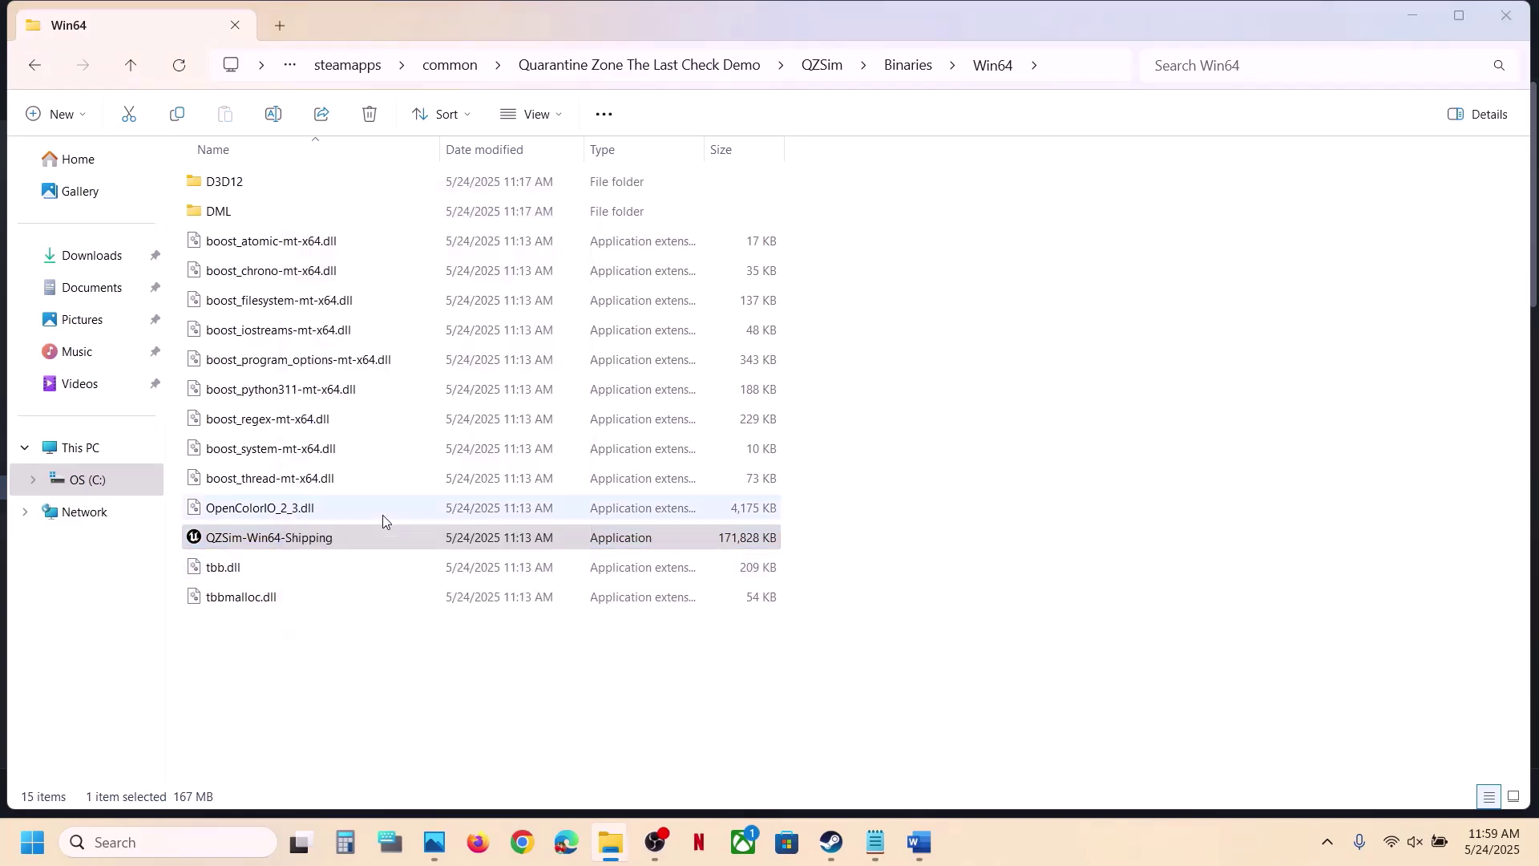
click(473, 319)
click(392, 473)
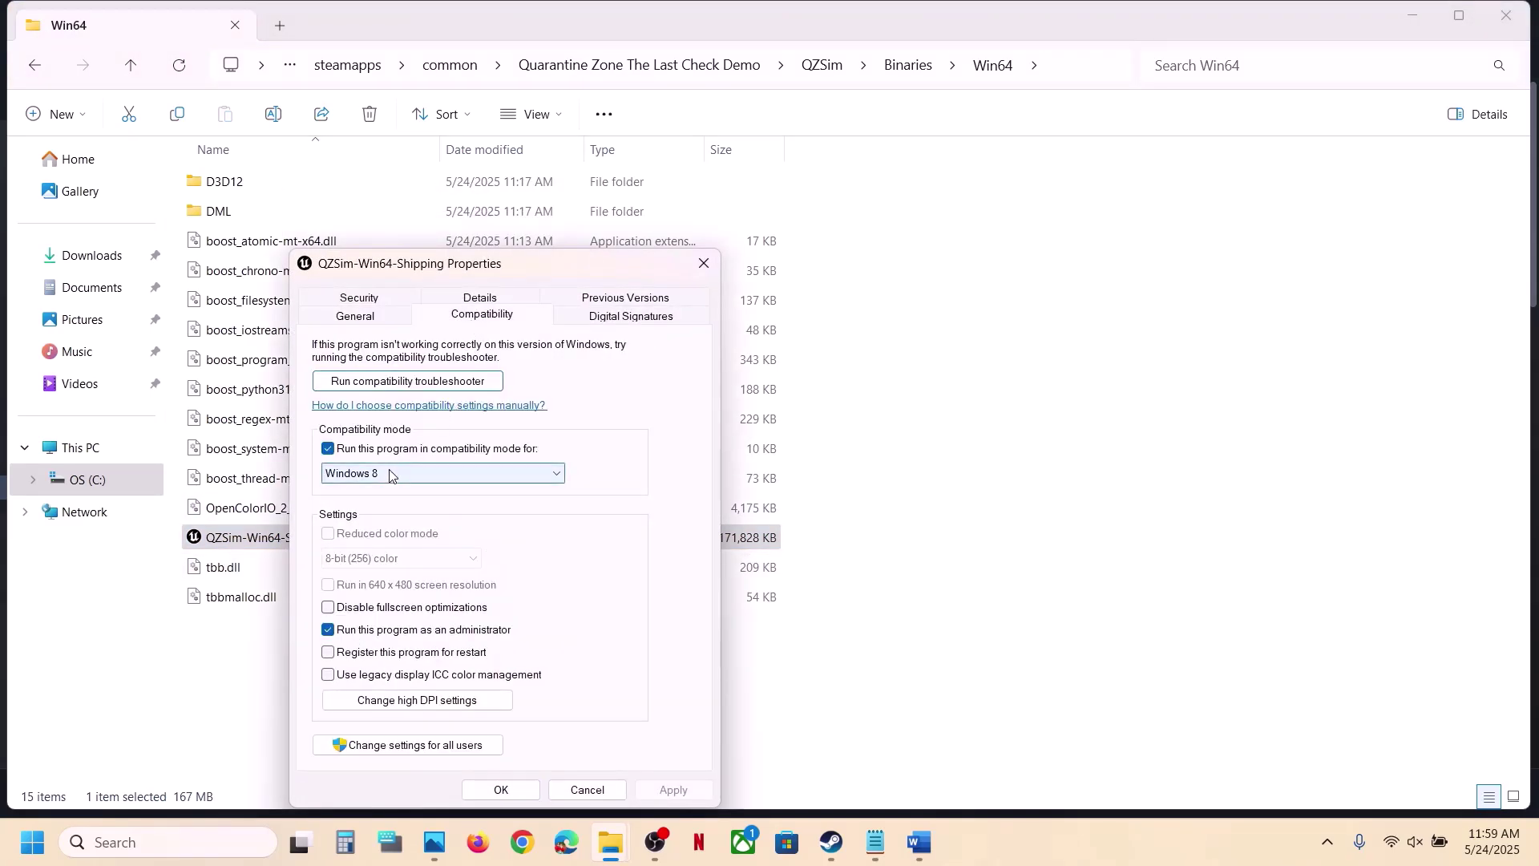
click(374, 530)
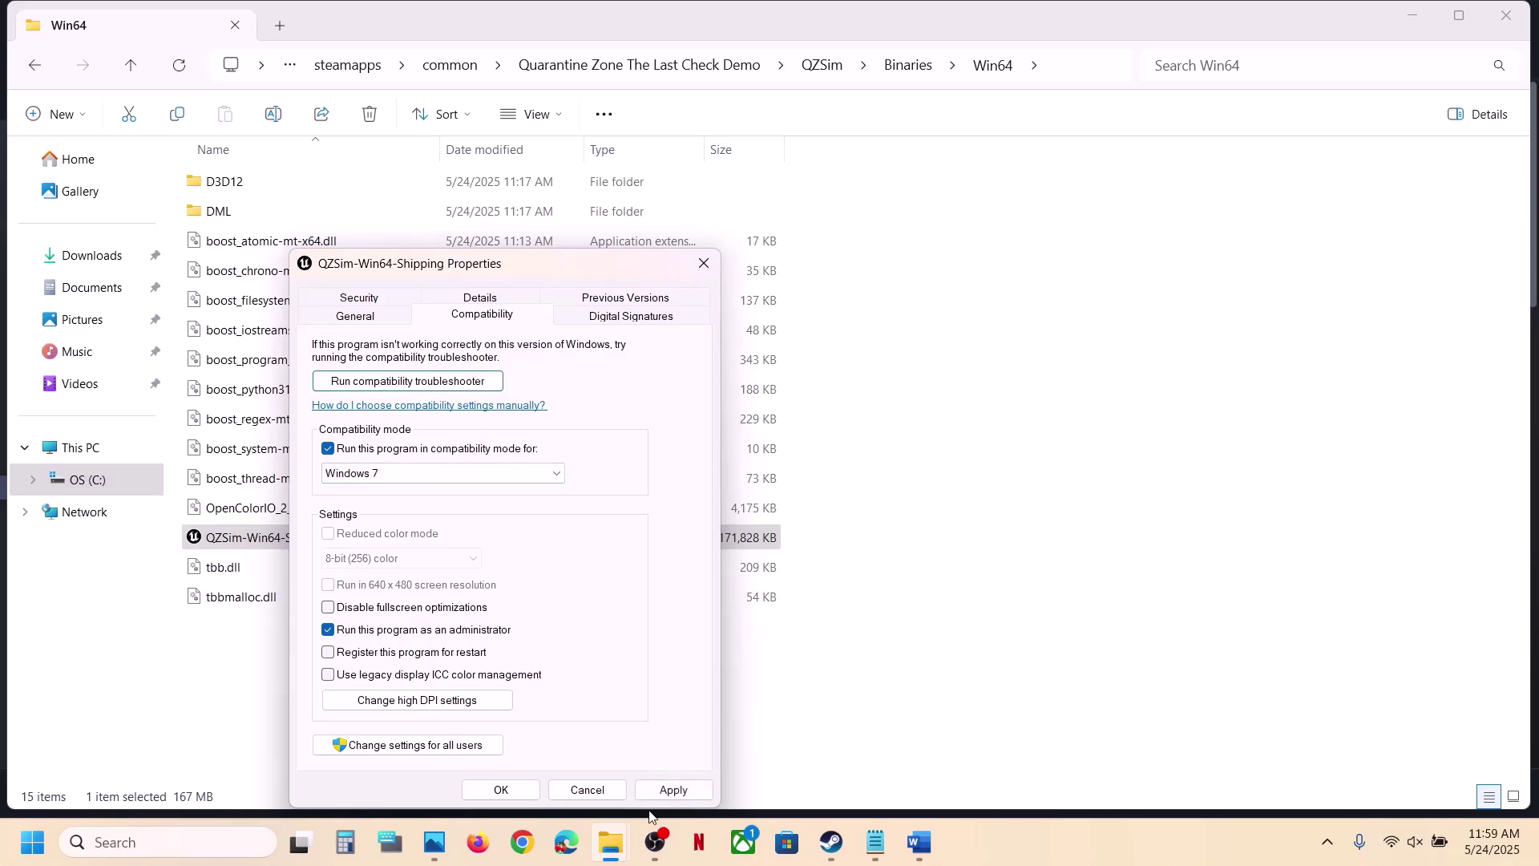
click(661, 792)
click(678, 791)
click(516, 793)
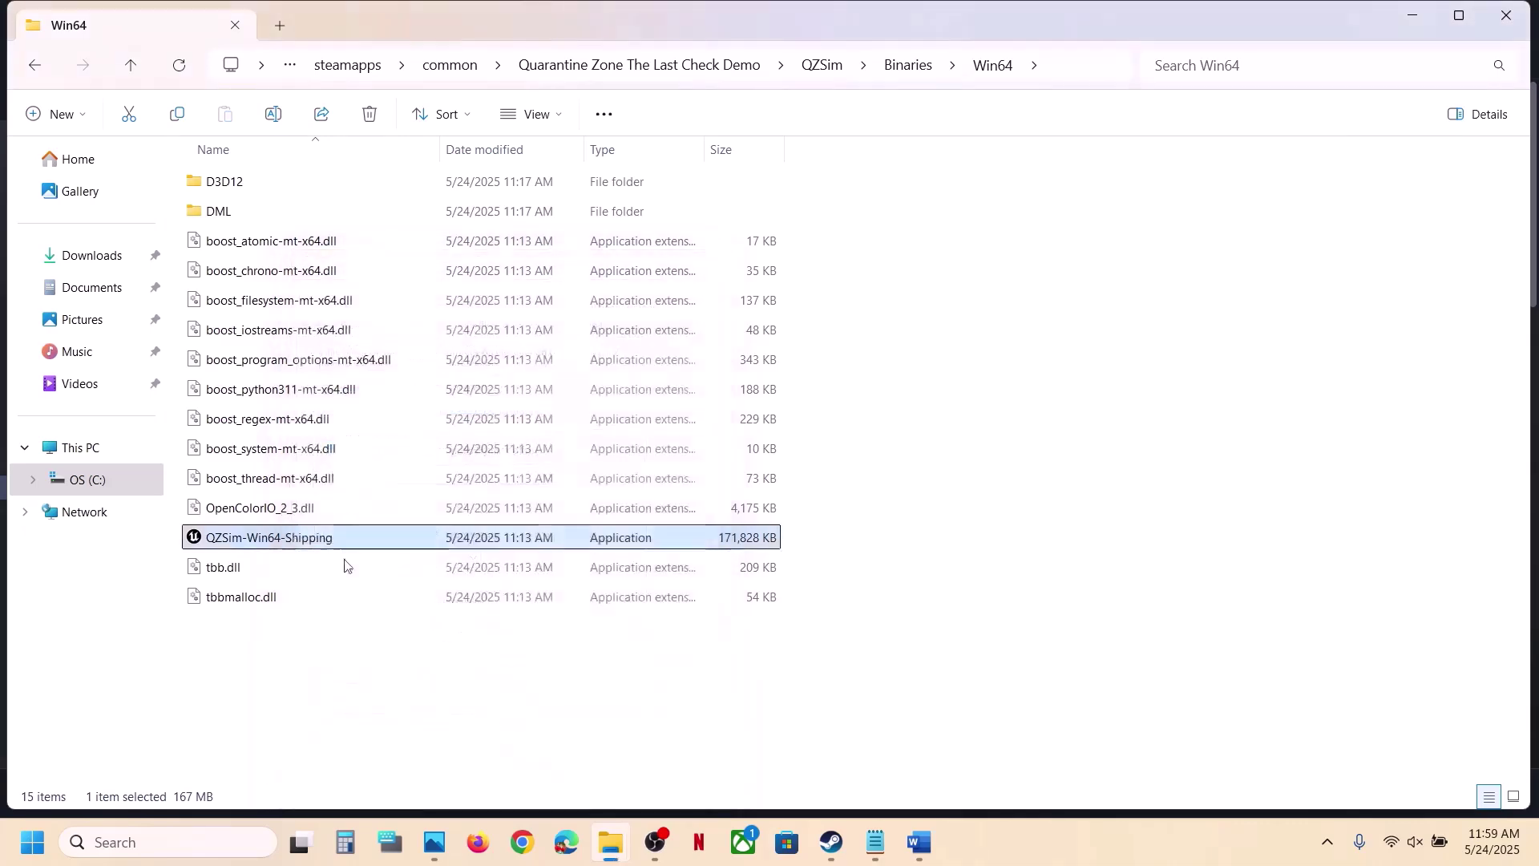
- Disable fullscreen optimizations for QZSim-Win64-Shipping with compatibility mode turned off, apply the settings and close the game folder
right_click(292, 542)
click(365, 517)
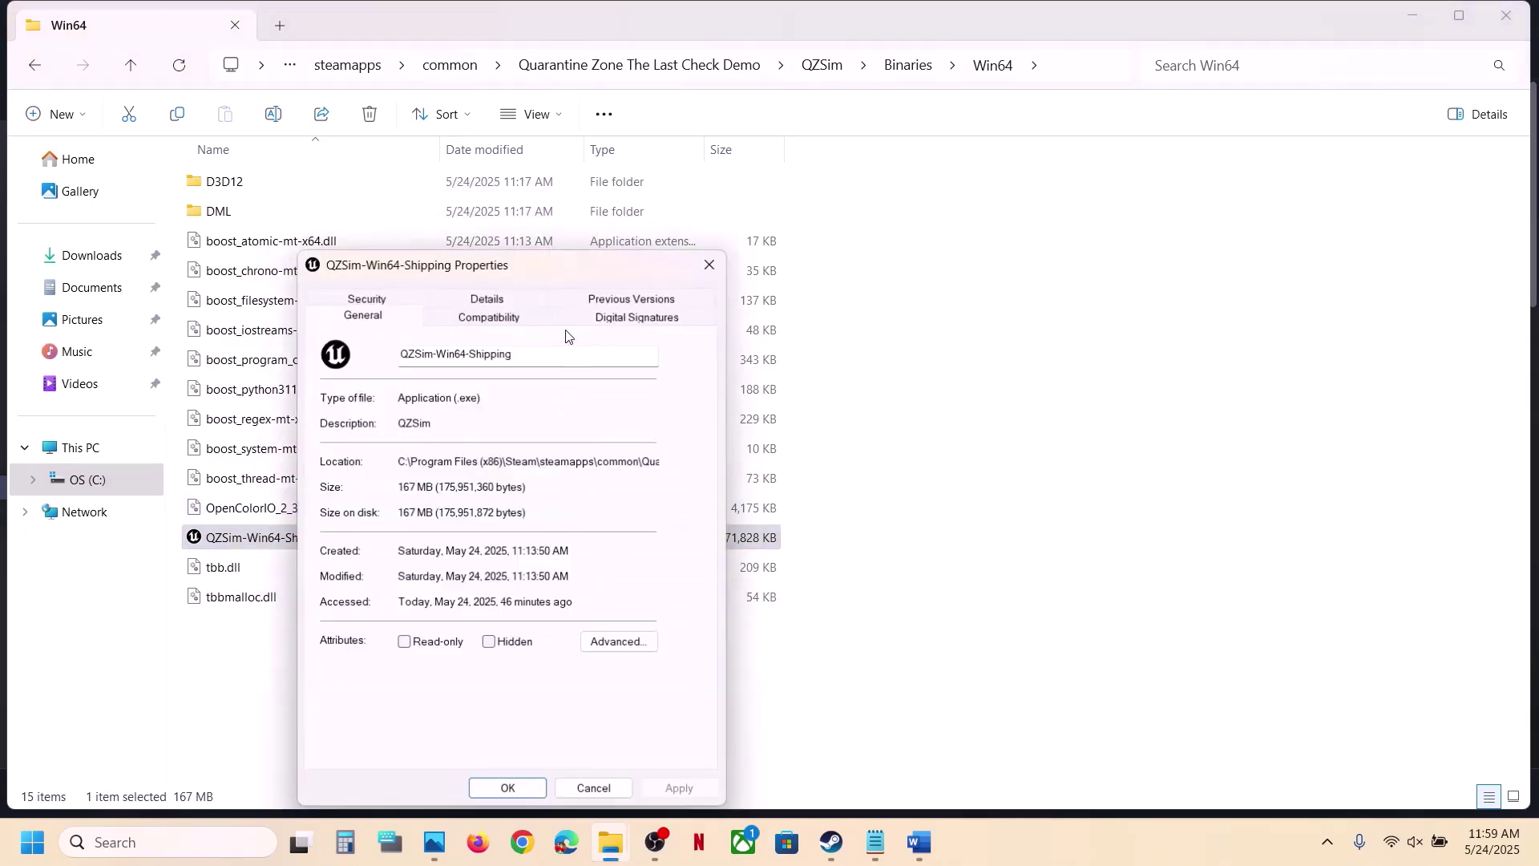
click(489, 313)
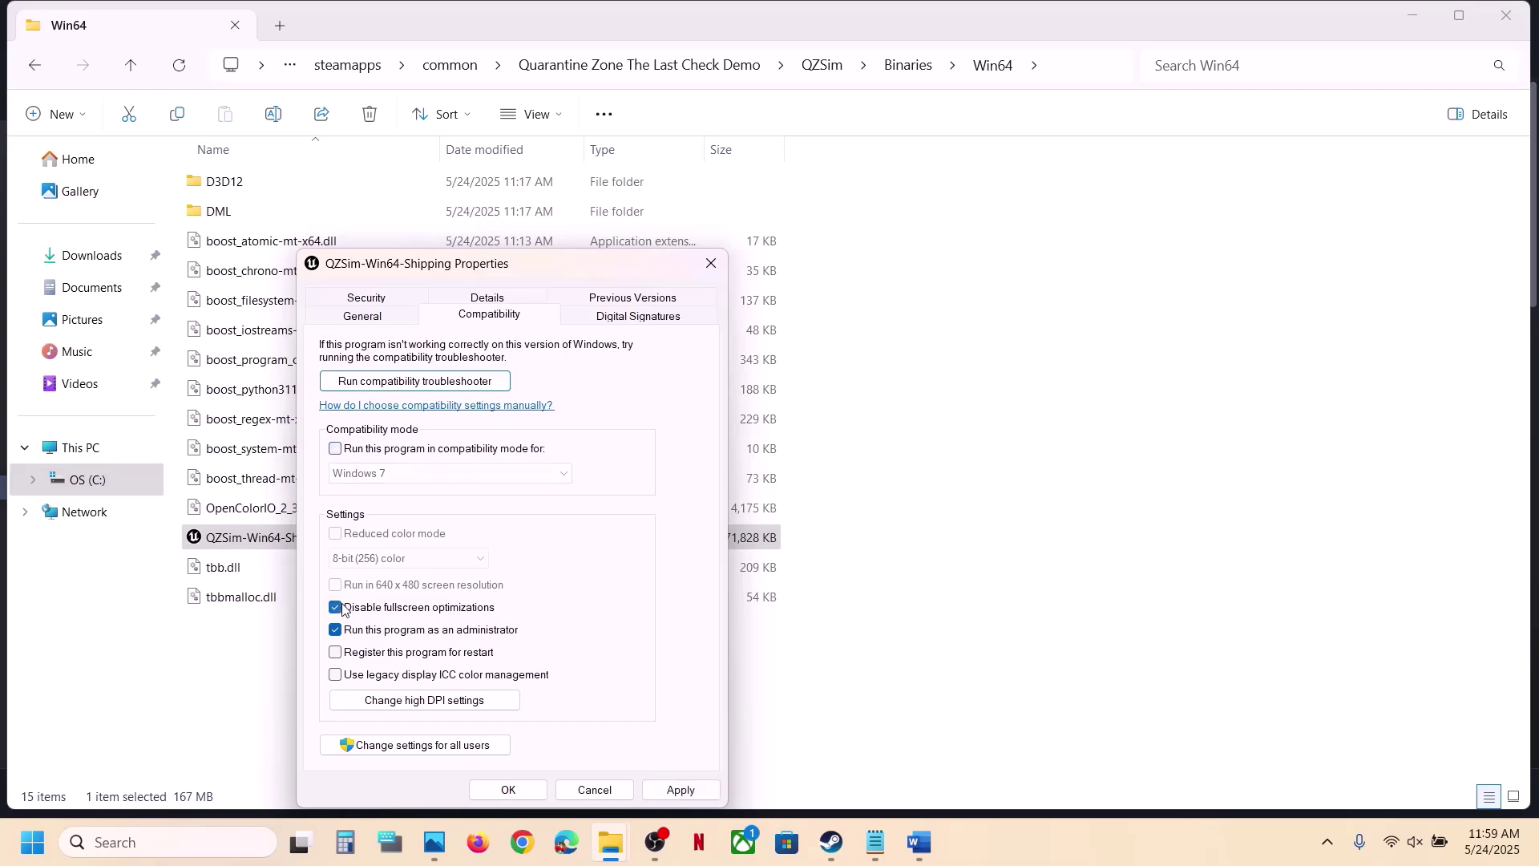
click(677, 791)
click(525, 792)
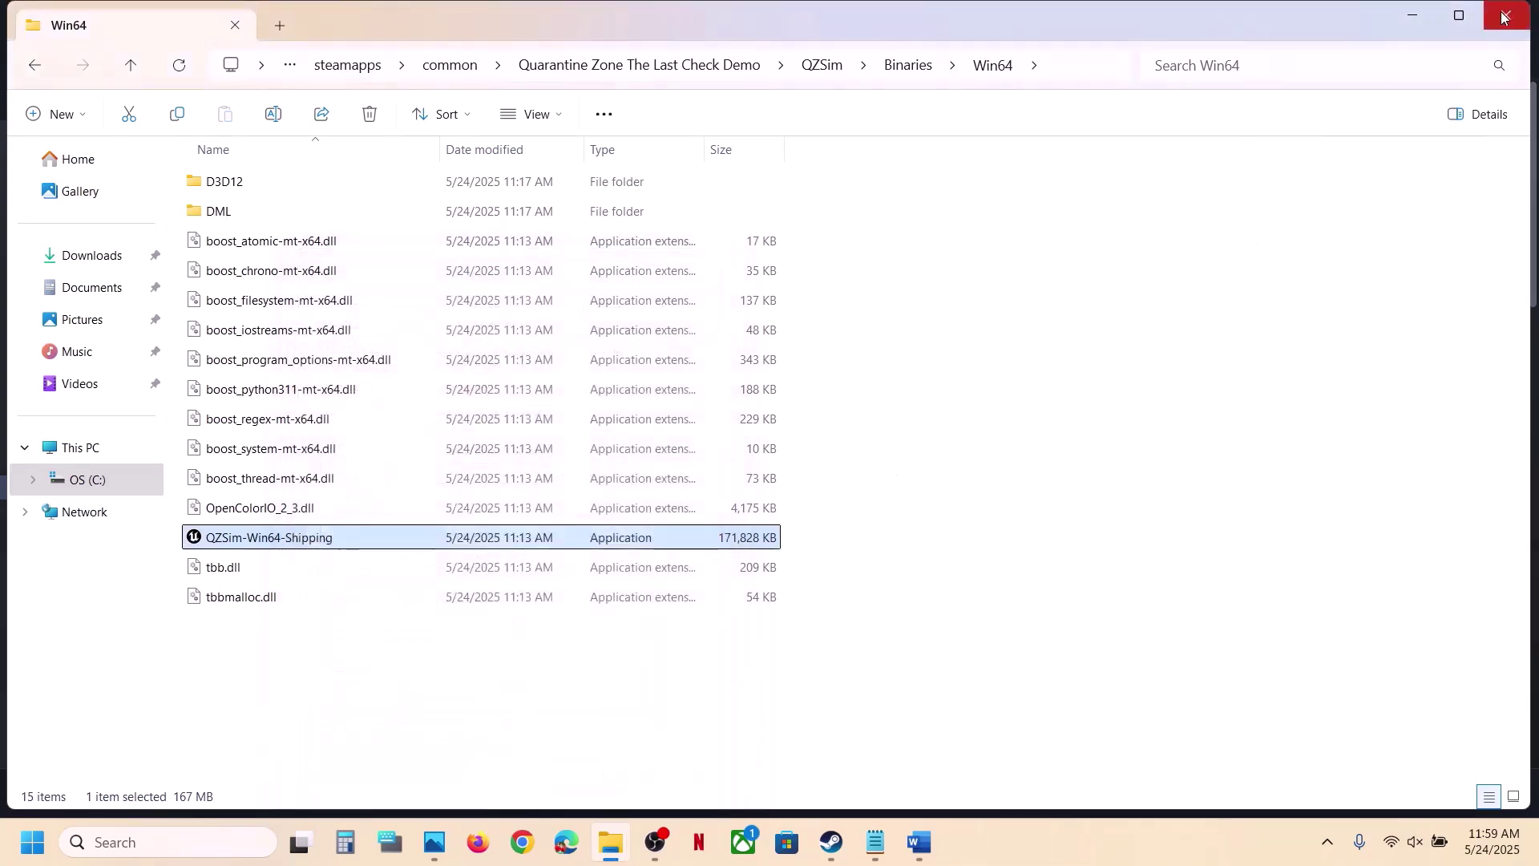
click(1504, 18)
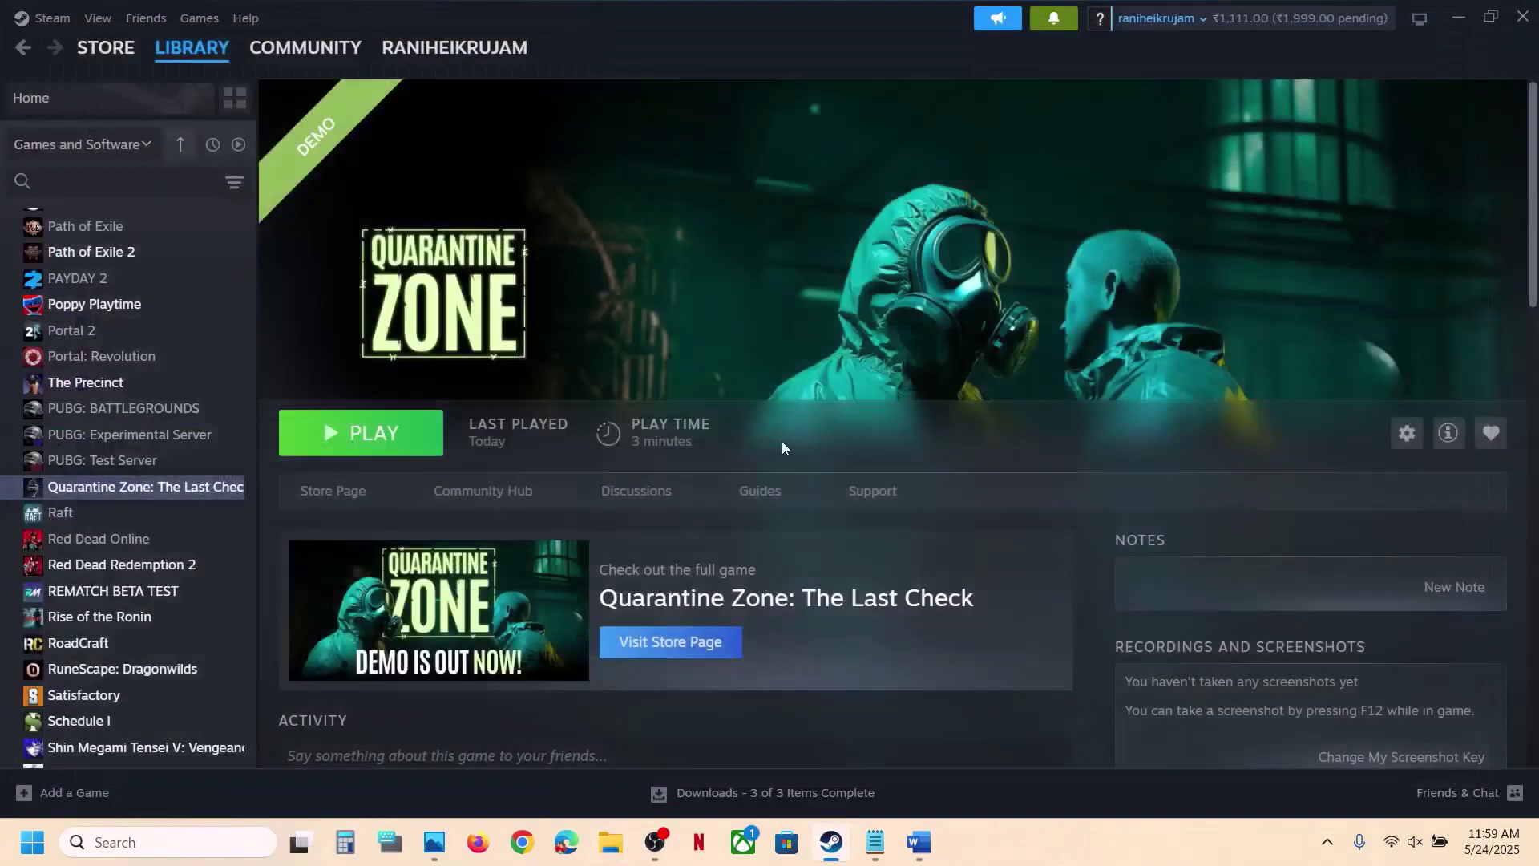
- Switch to the Word notes and highlight the Step 3 instruction to verify the game files
click(923, 848)
scroll(353, 529, down, 5)
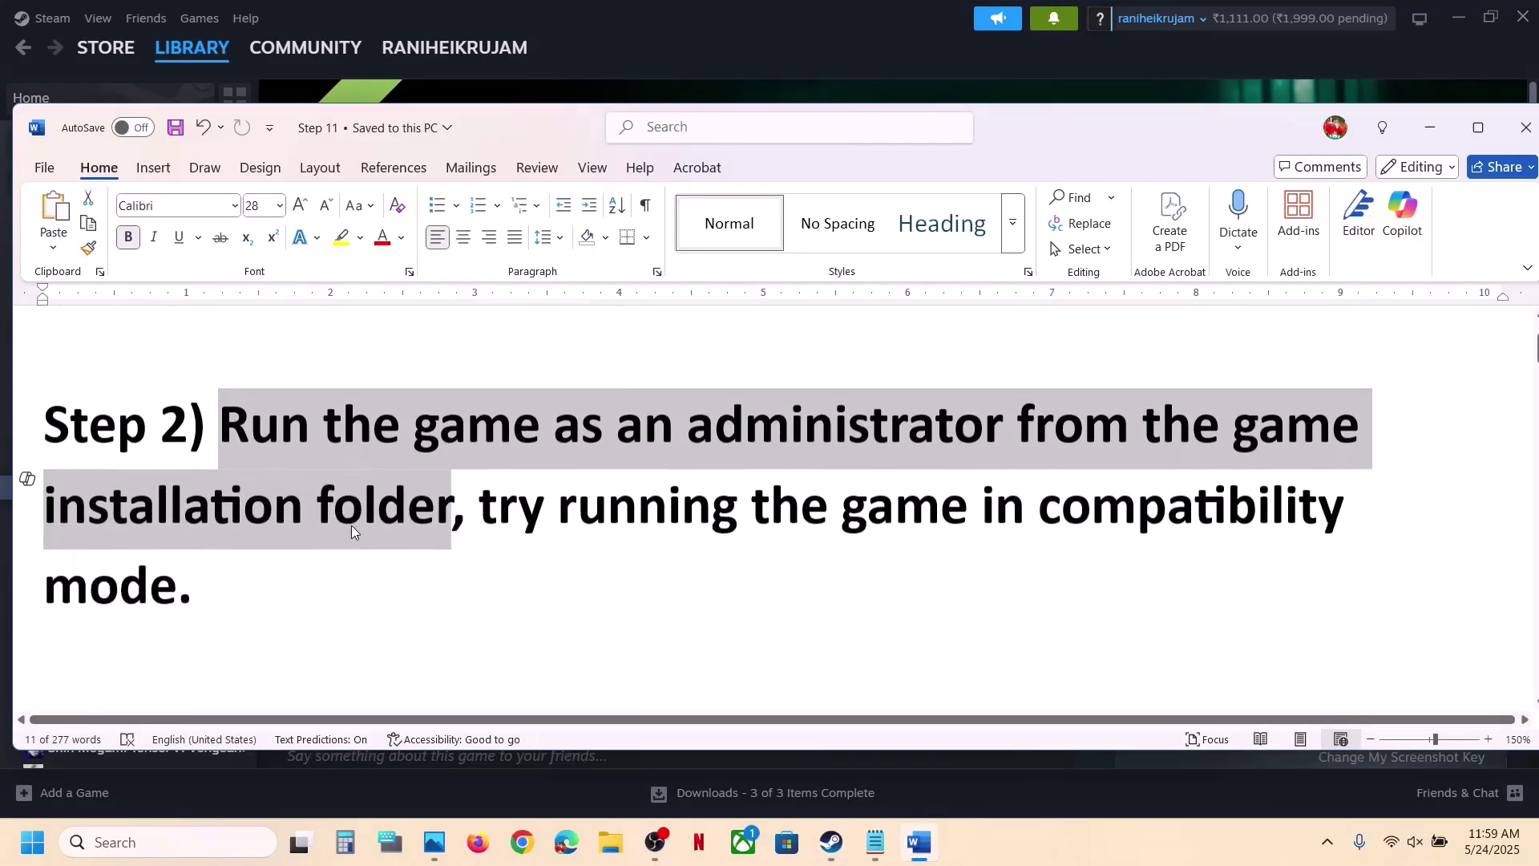
drag(220, 545, 614, 554)
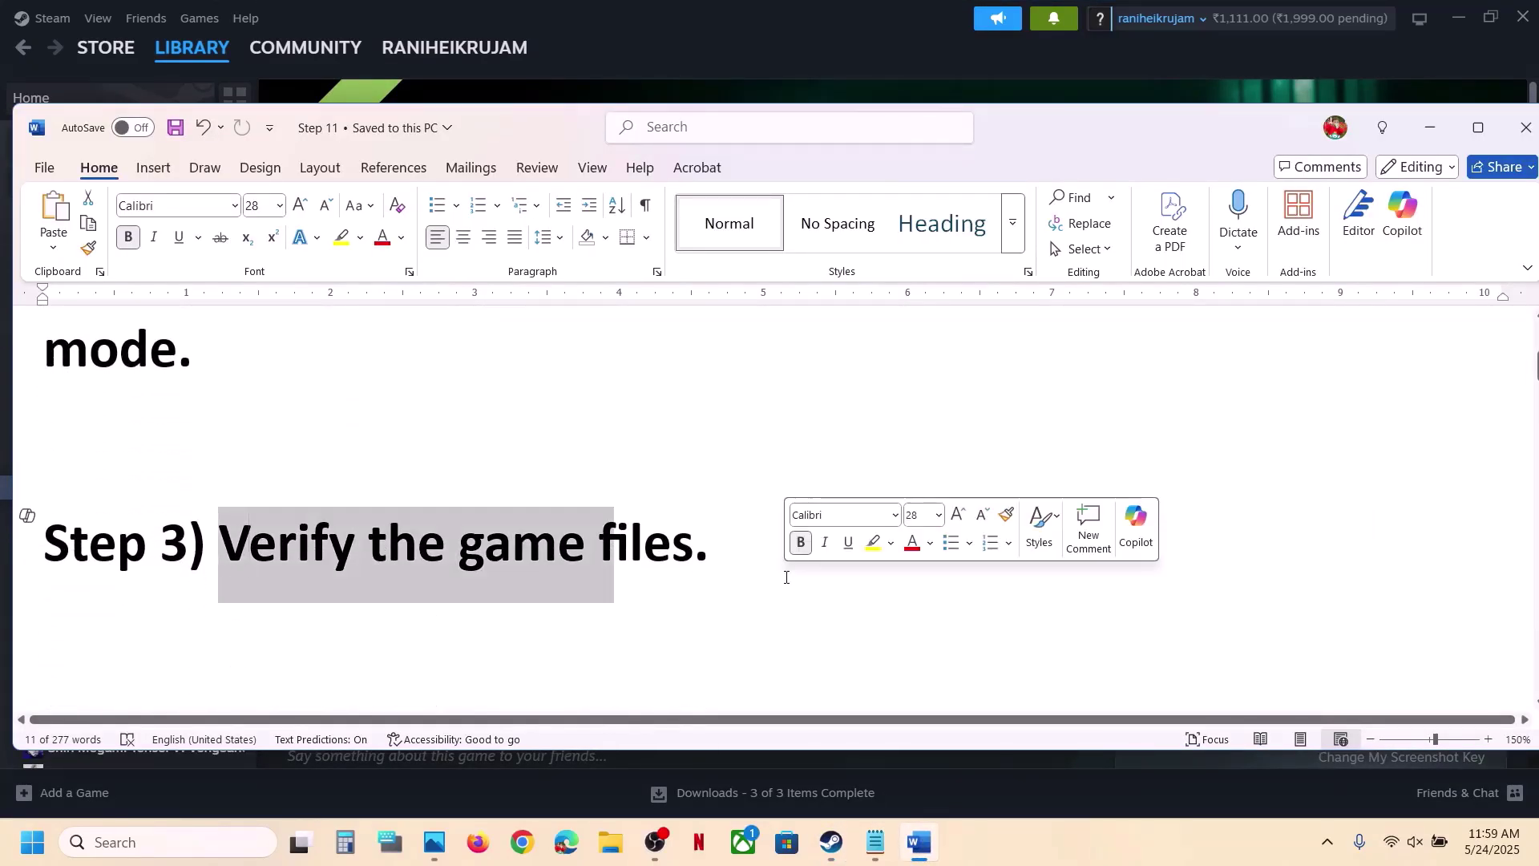
- Return to Steam and view the demo's Installed Files properties with the file verification option, closing them when done
click(801, 7)
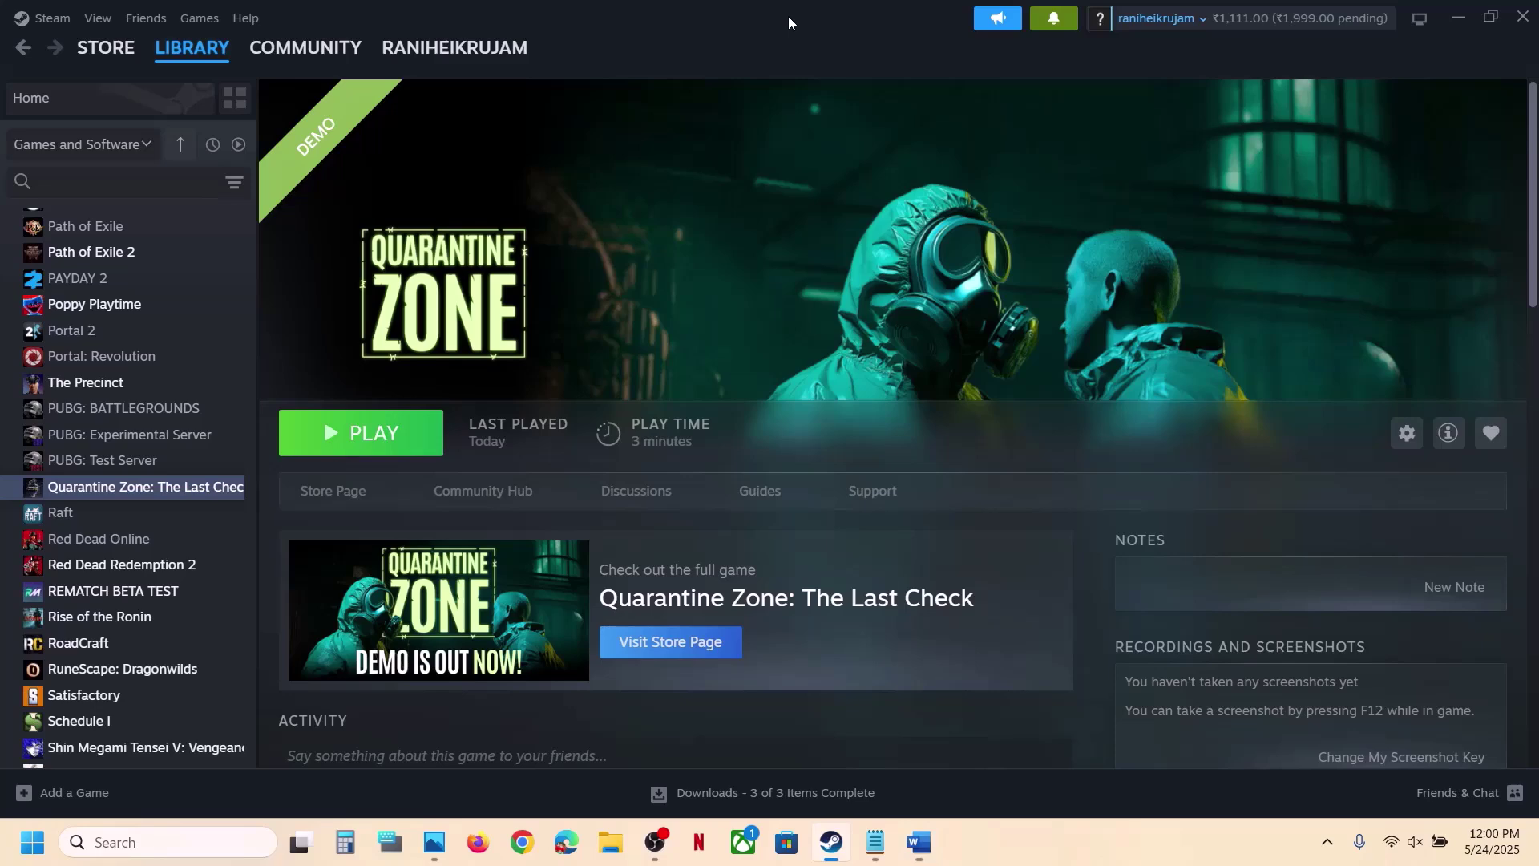
right_click(190, 487)
click(243, 635)
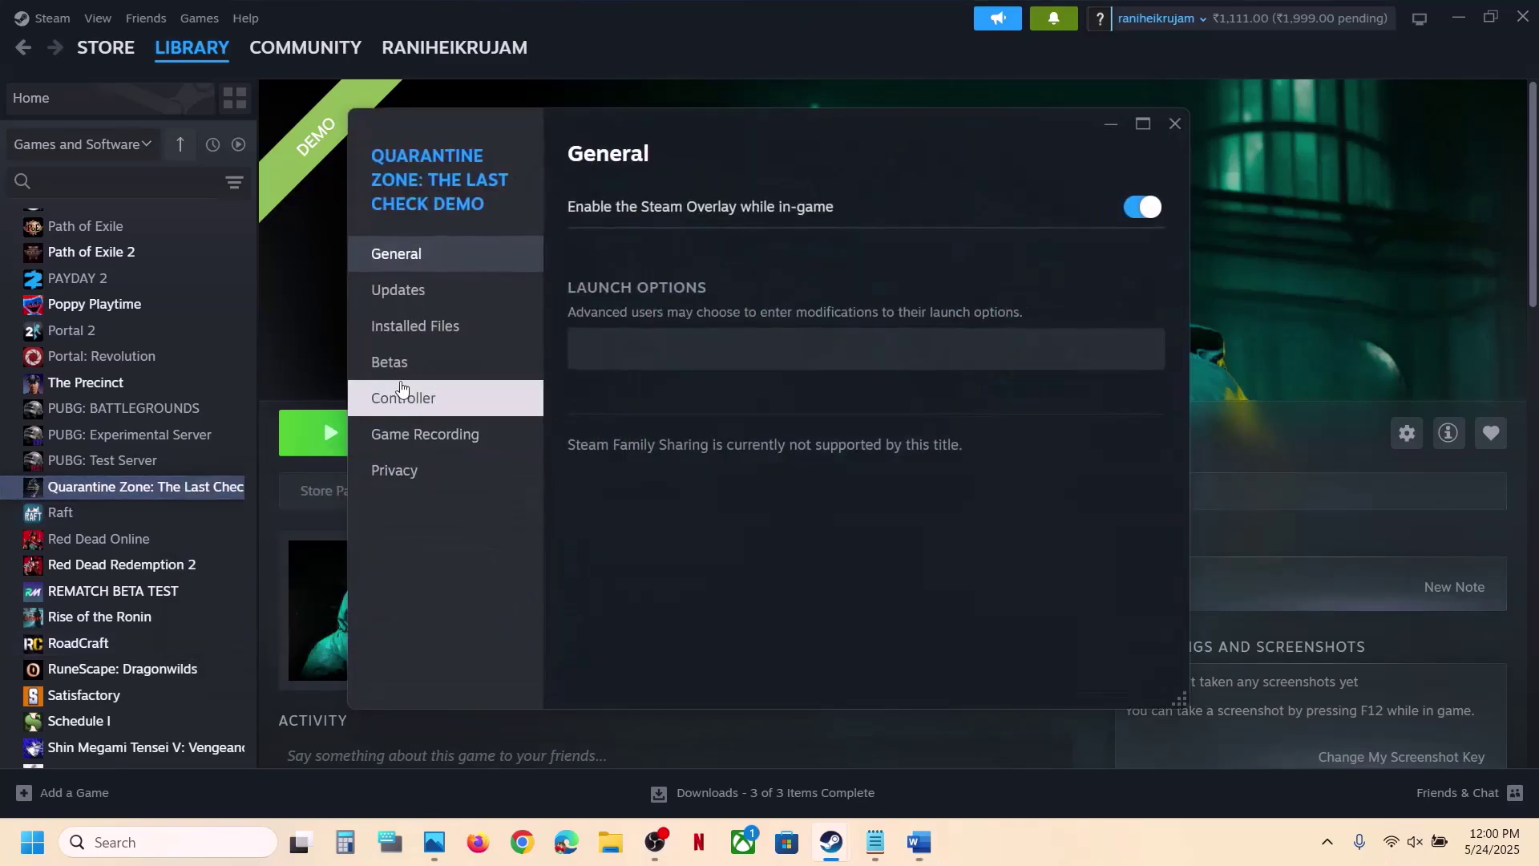
click(398, 344)
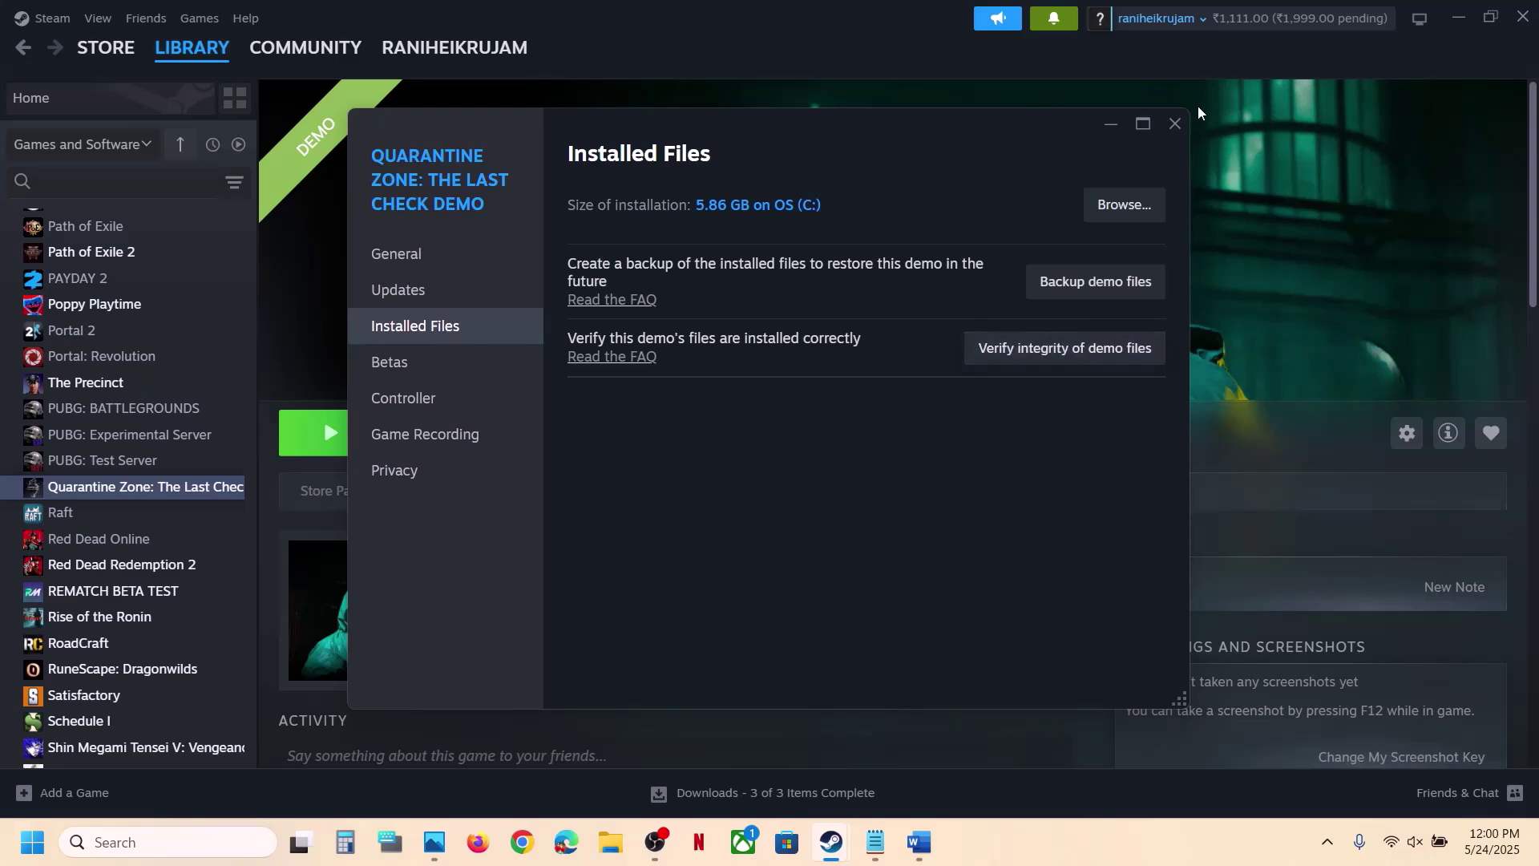
click(1175, 124)
- Switch to the Word notes and highlight the Step 4 text about allowing the game exe through antivirus, Windows Security and Firewall
click(924, 856)
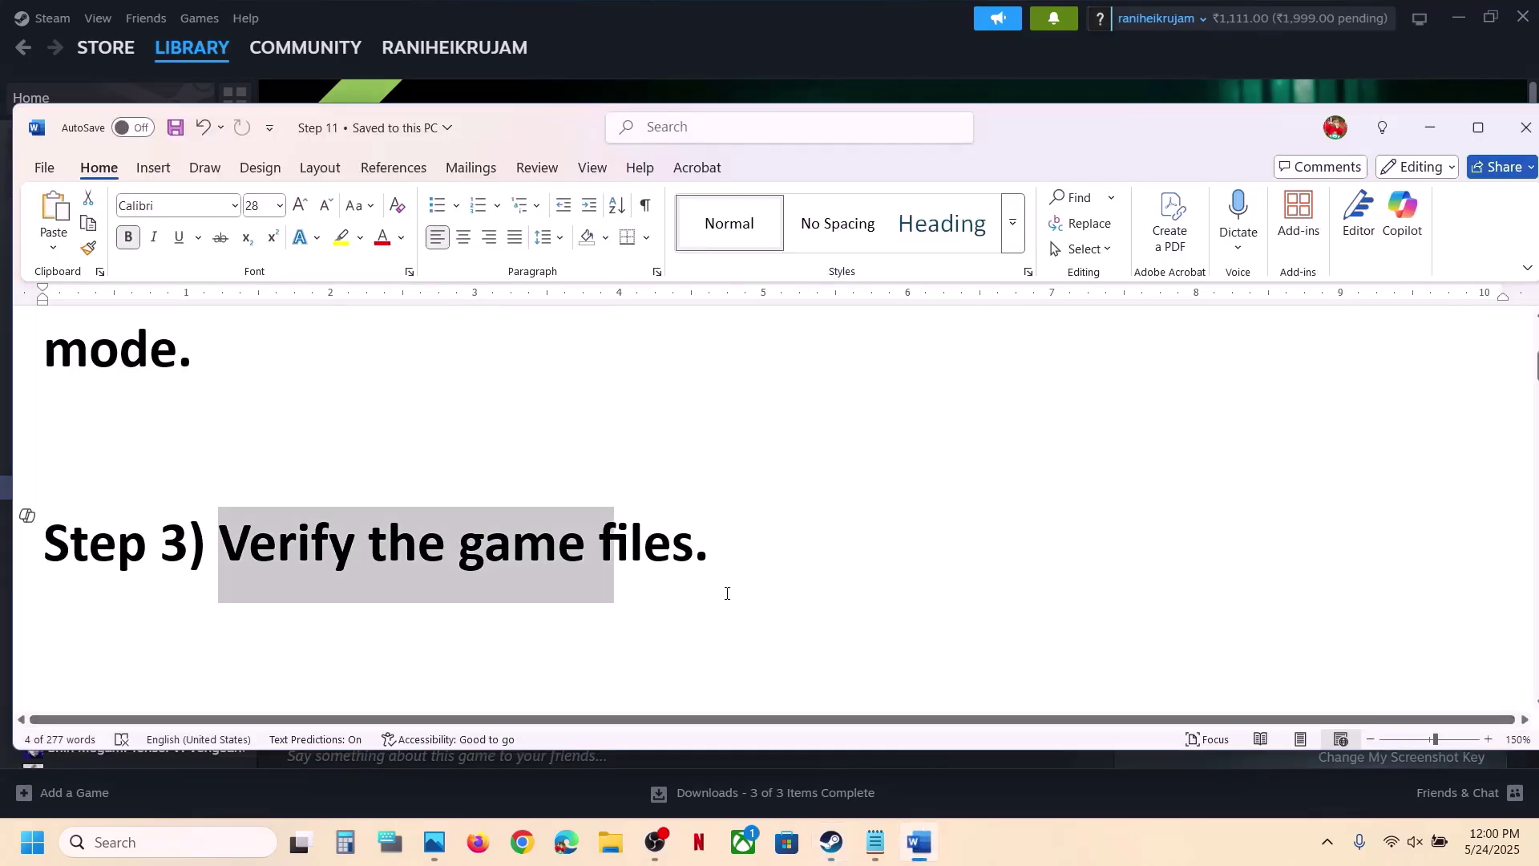
scroll(725, 591, down, 3)
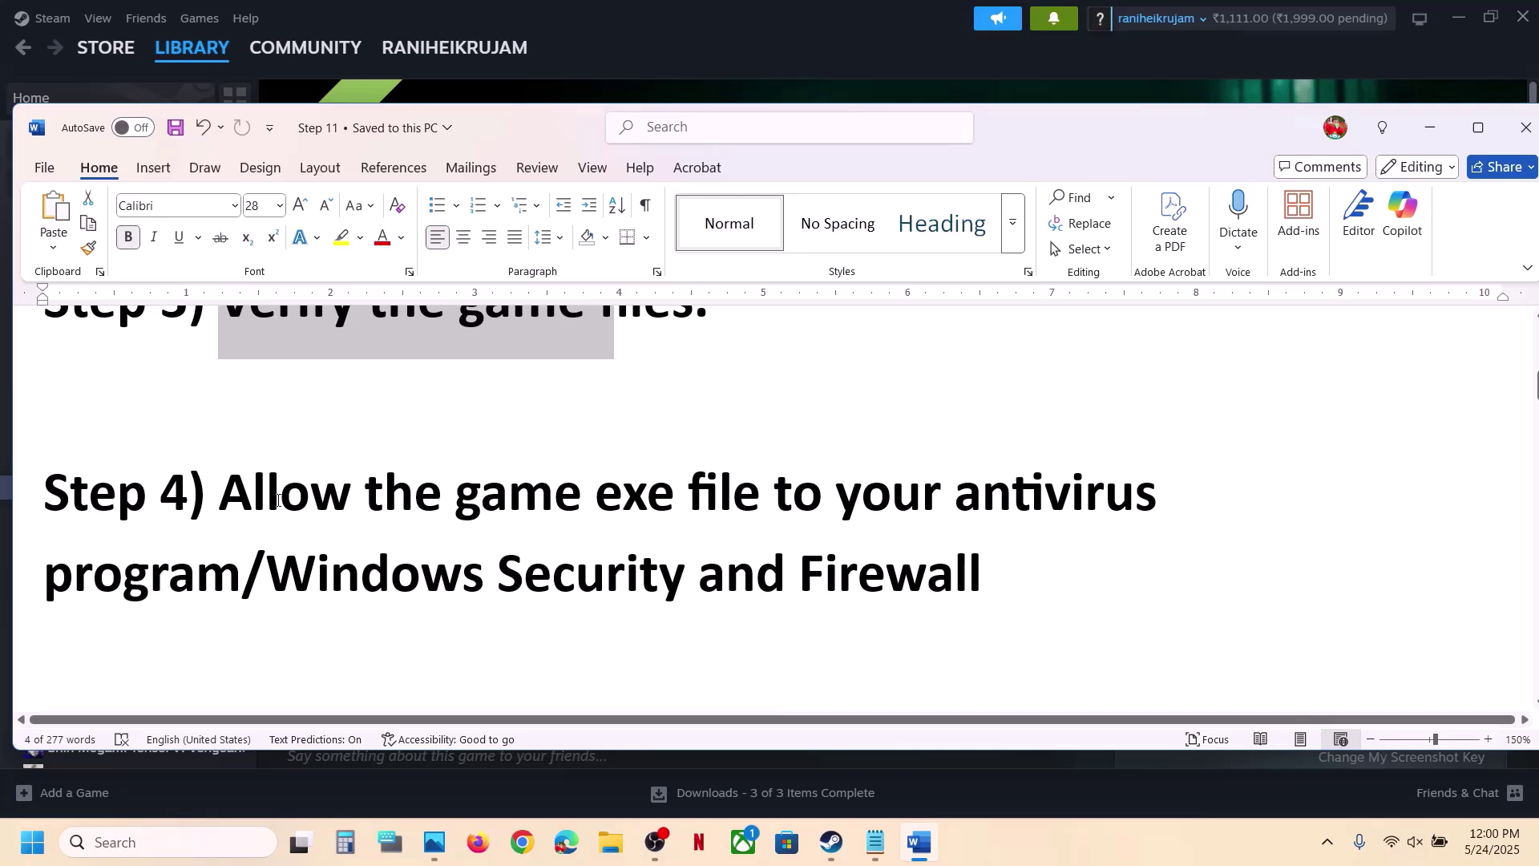
drag(277, 500, 237, 585)
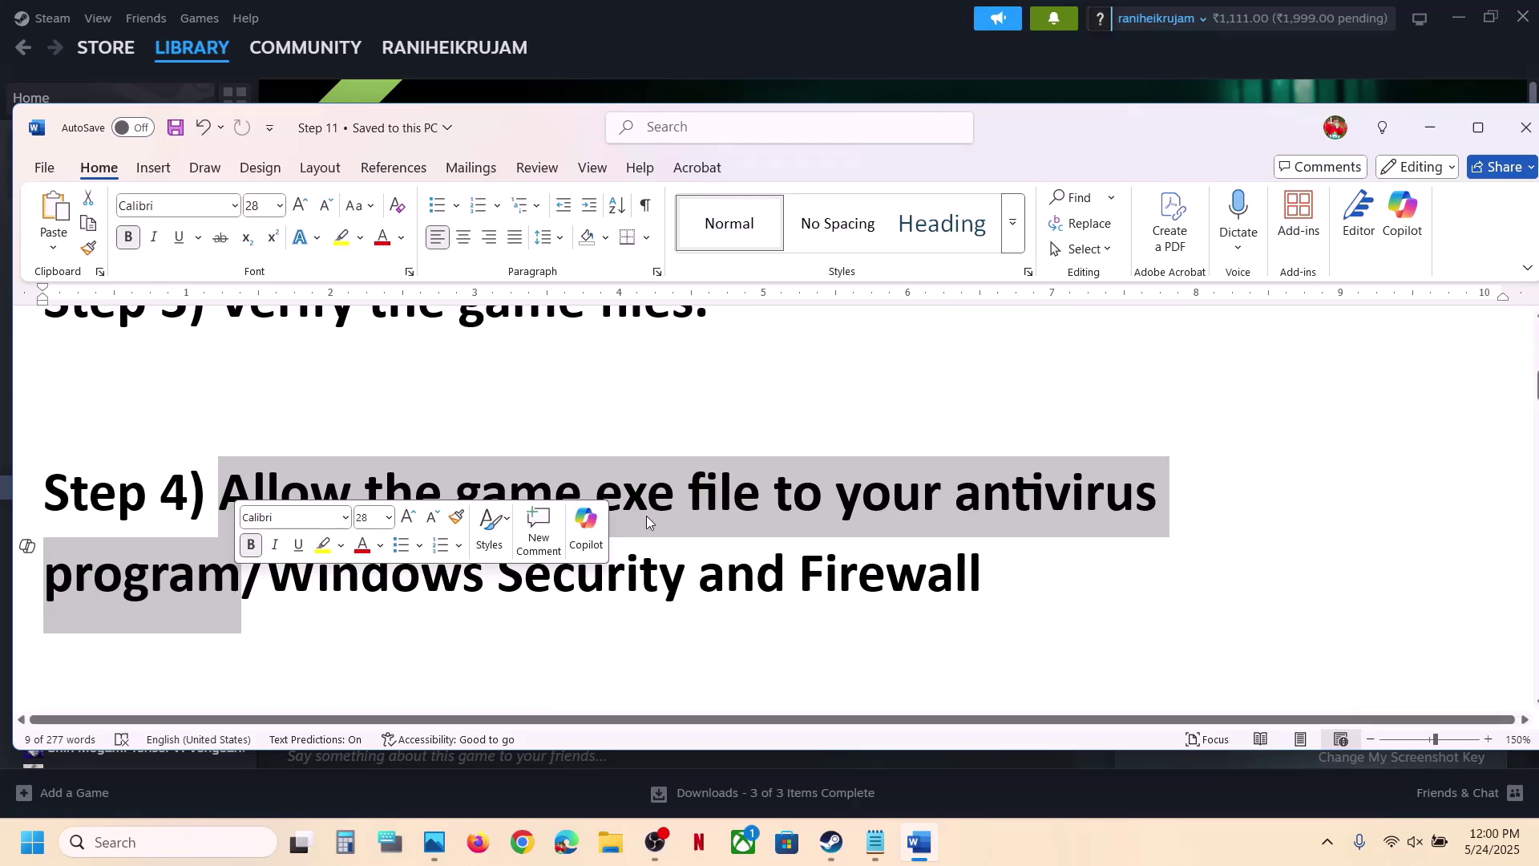
click(705, 539)
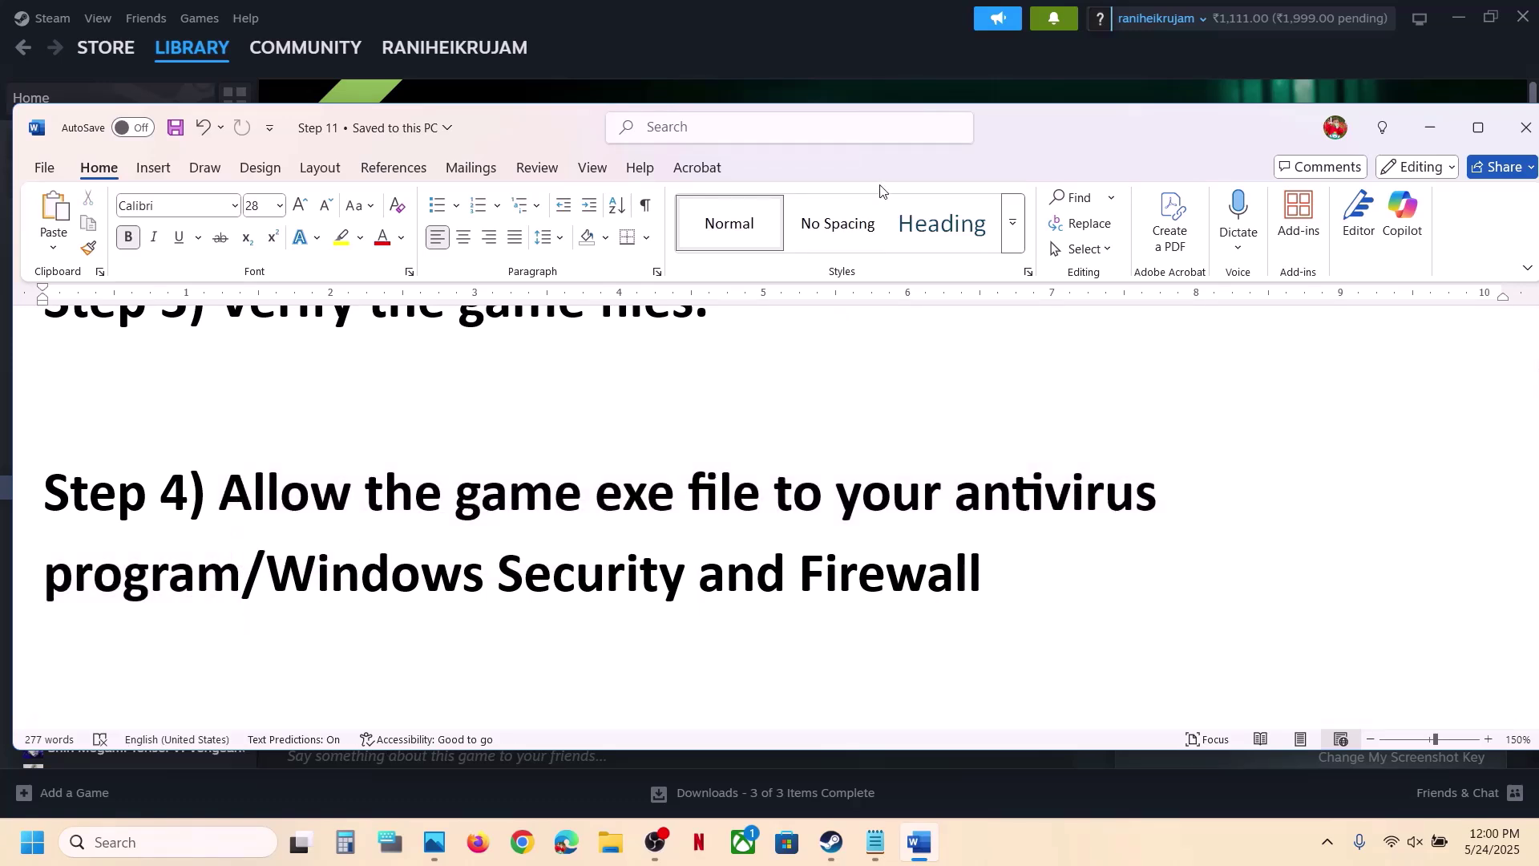
drag(315, 586, 927, 612)
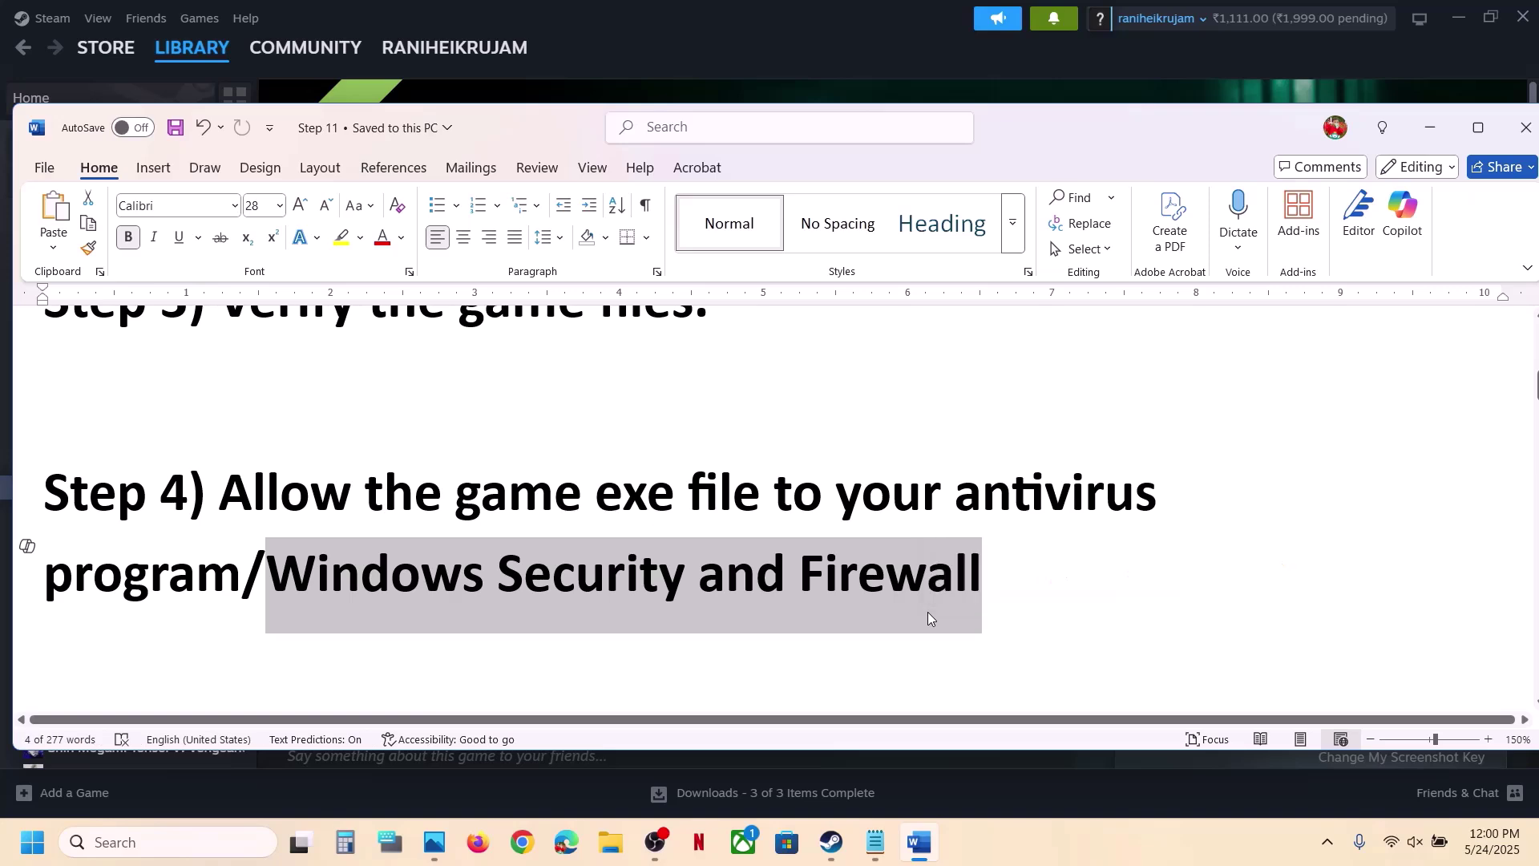
- Open Windows Security's ransomware protection settings and bring up the apps allowed through Controlled folder access
key(super+i)
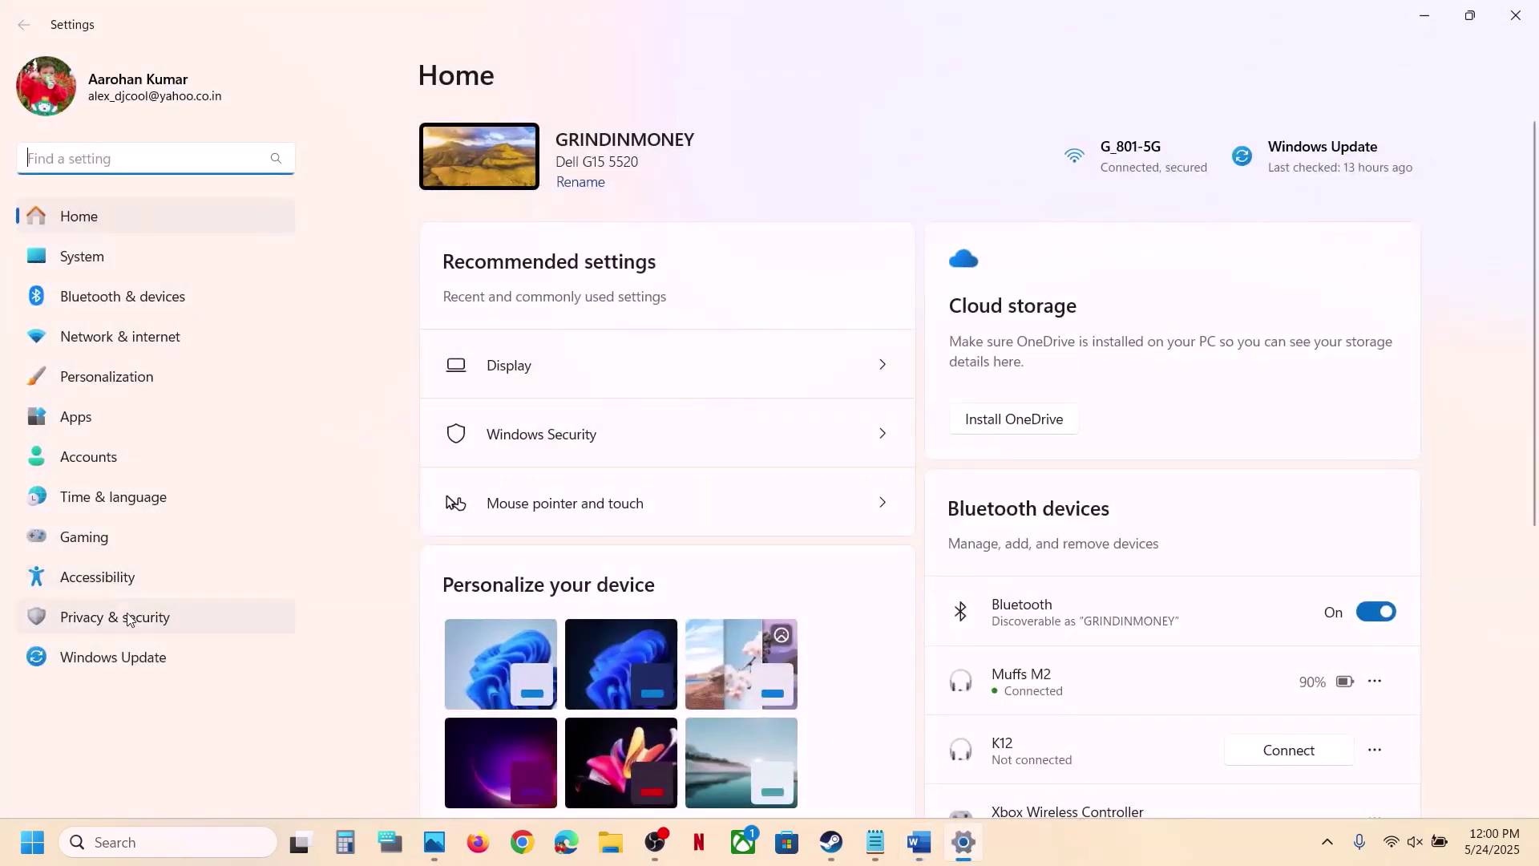
click(128, 619)
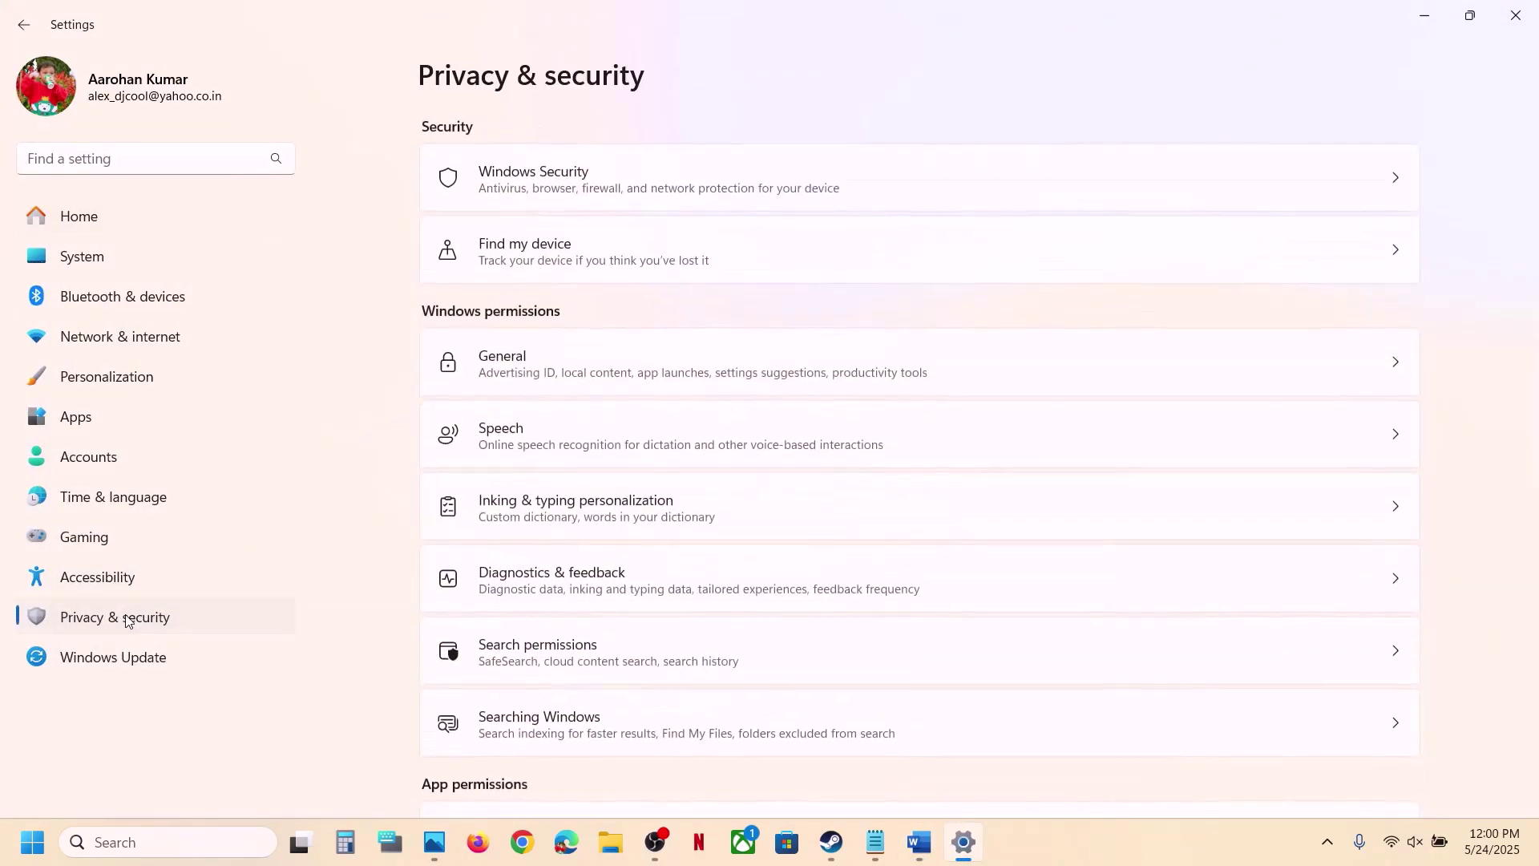
click(574, 202)
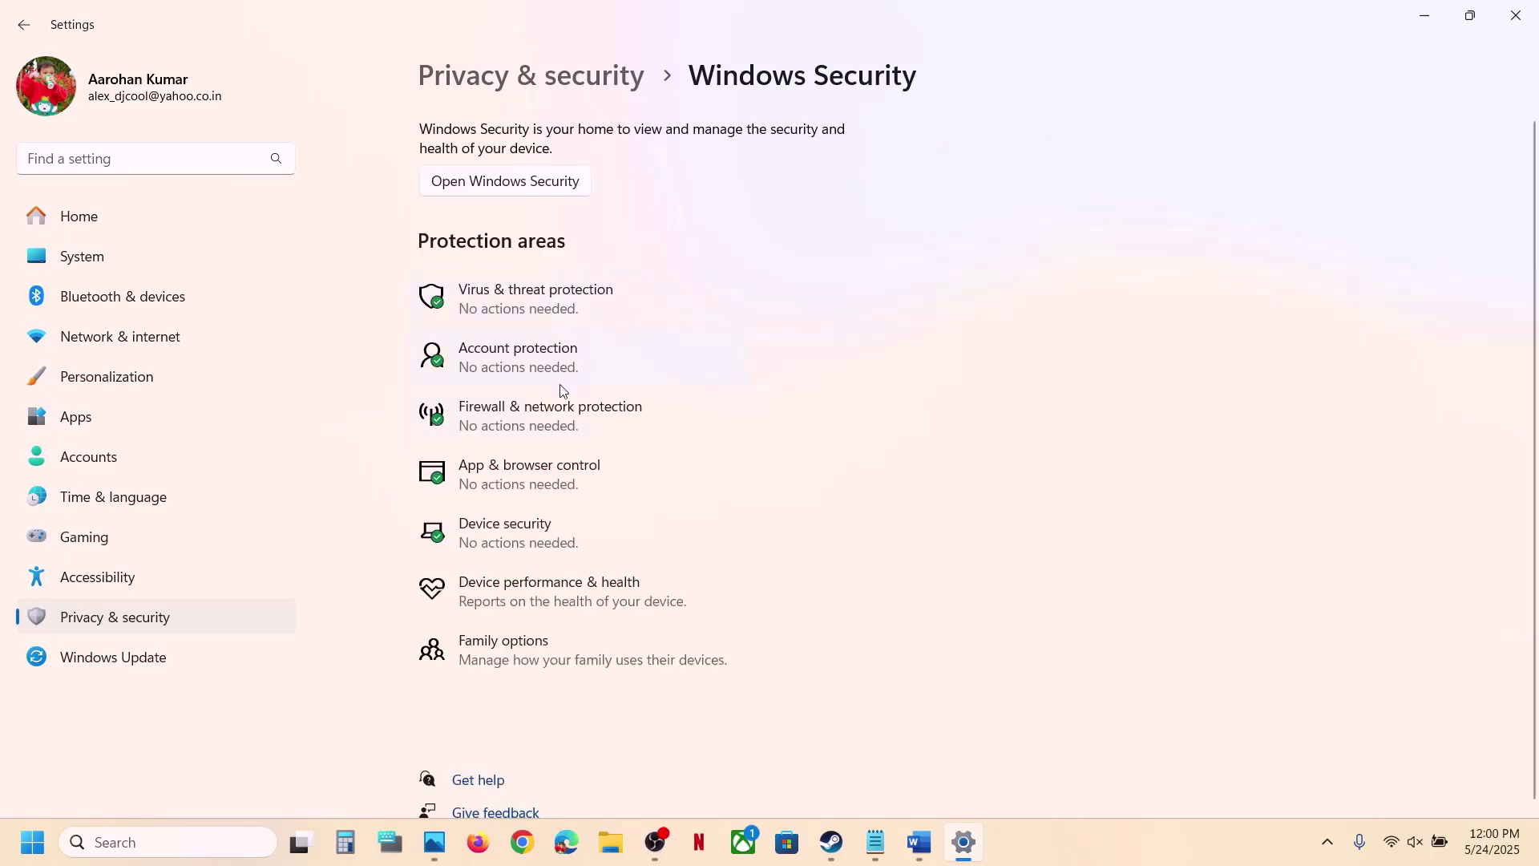
click(579, 294)
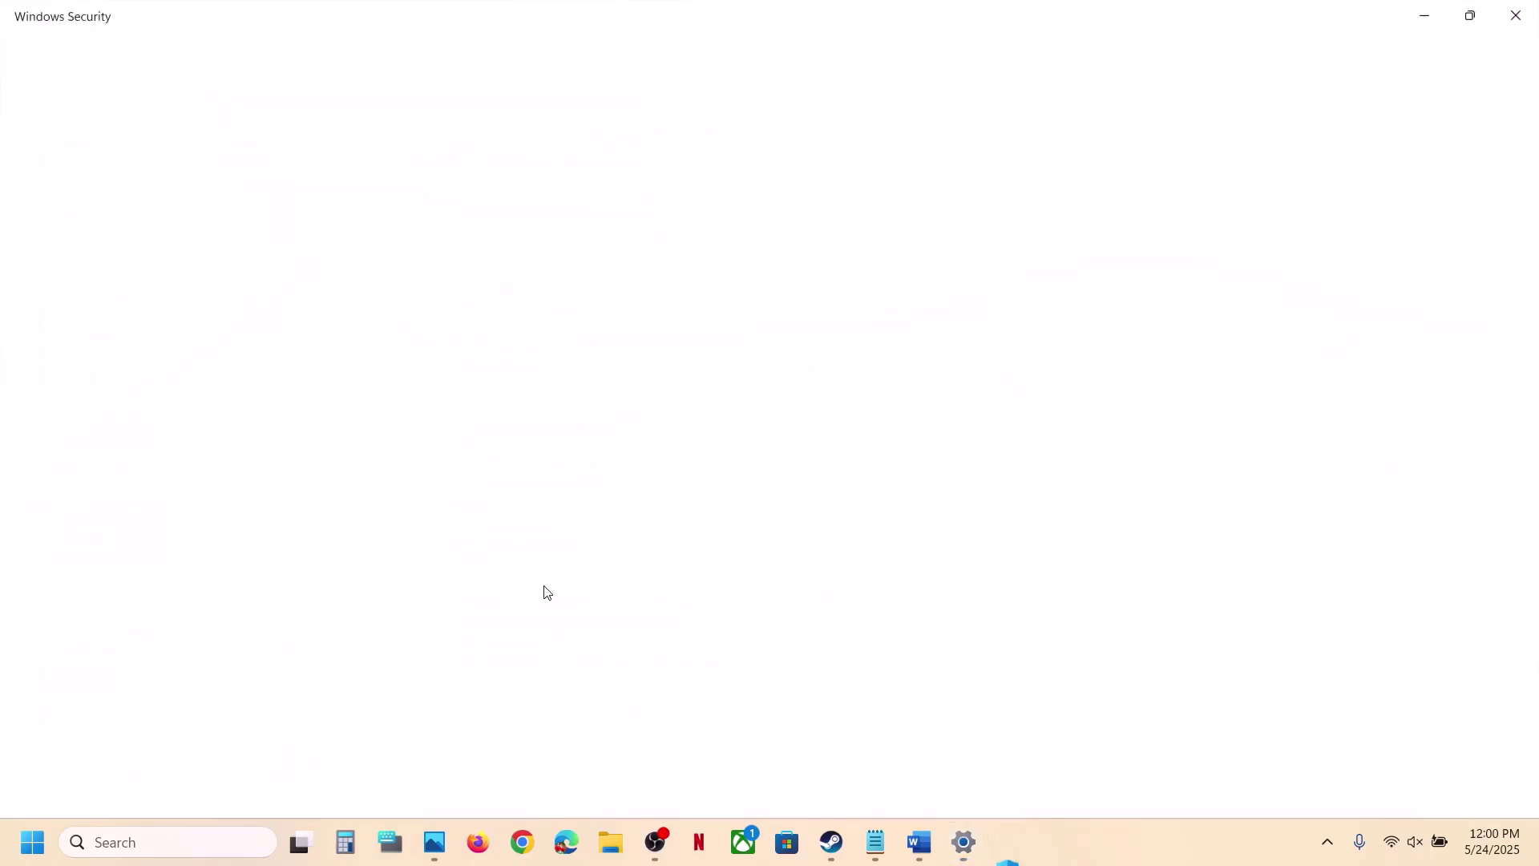
scroll(543, 592, down, 2)
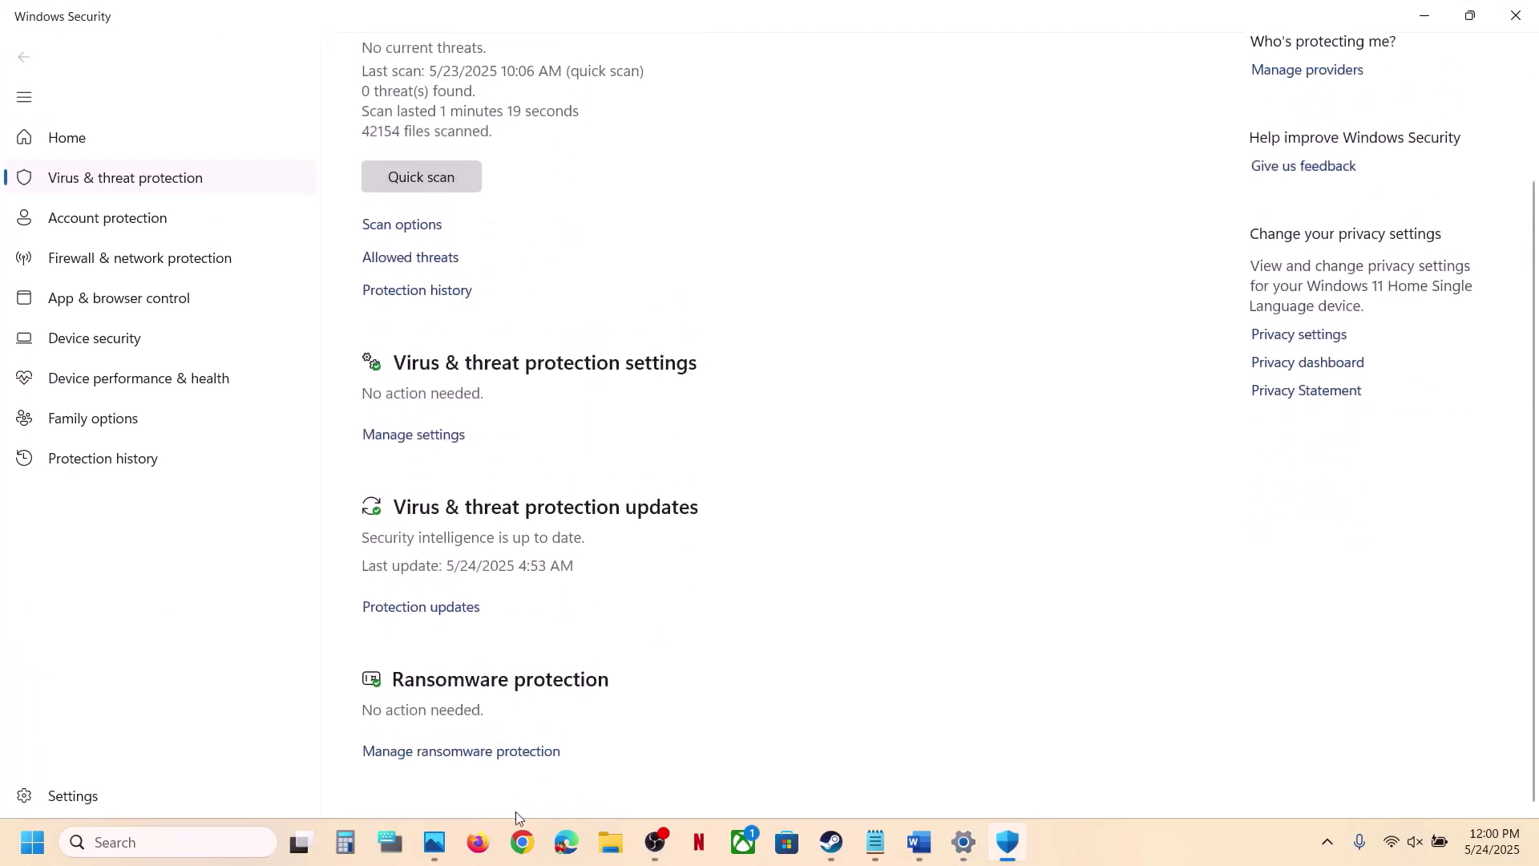
click(484, 754)
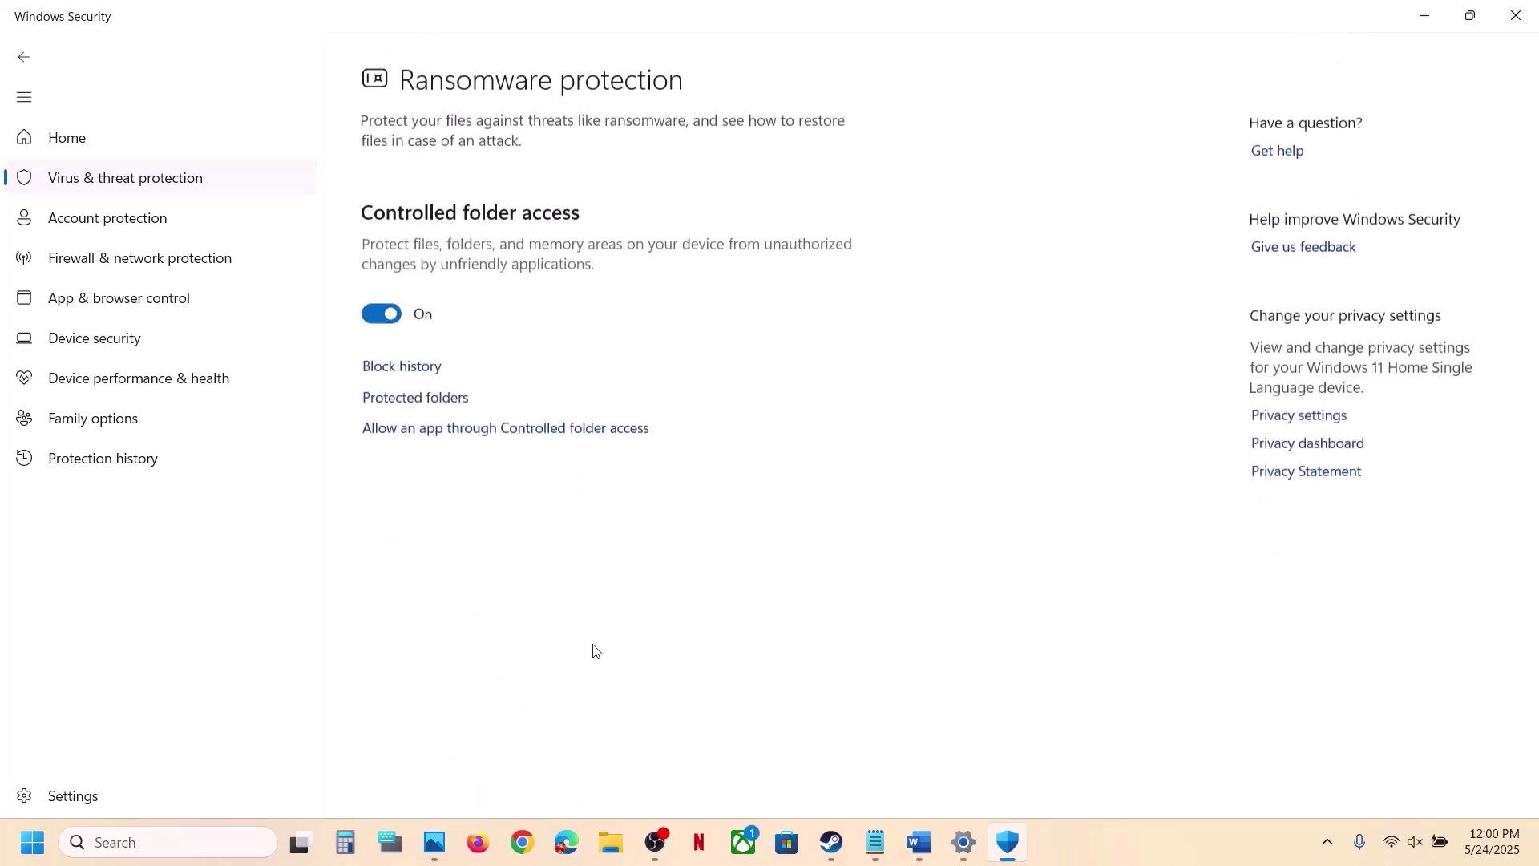
click(517, 423)
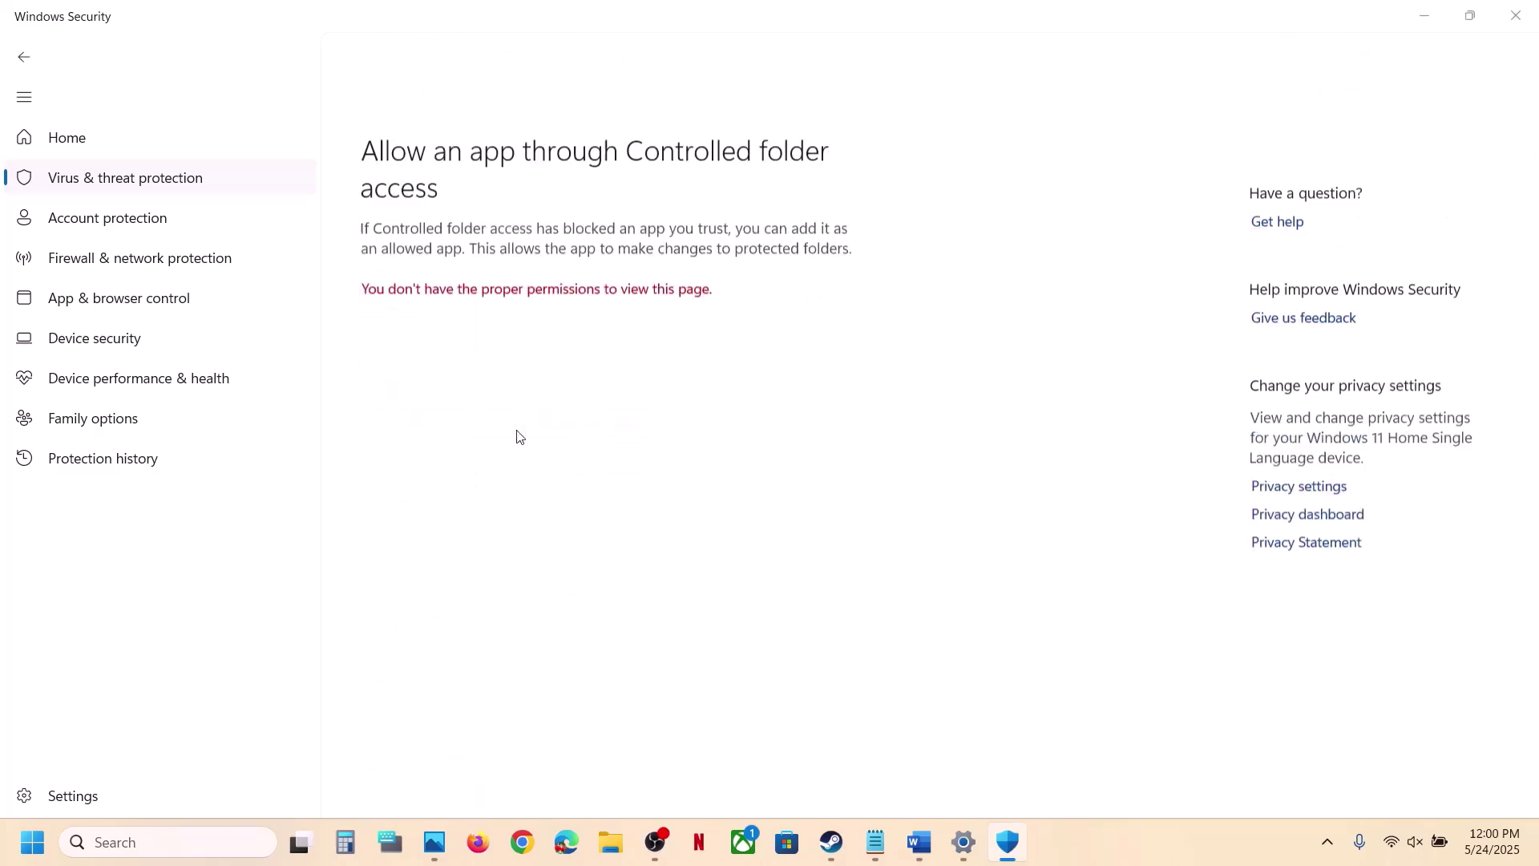
scroll(529, 248, down, 3)
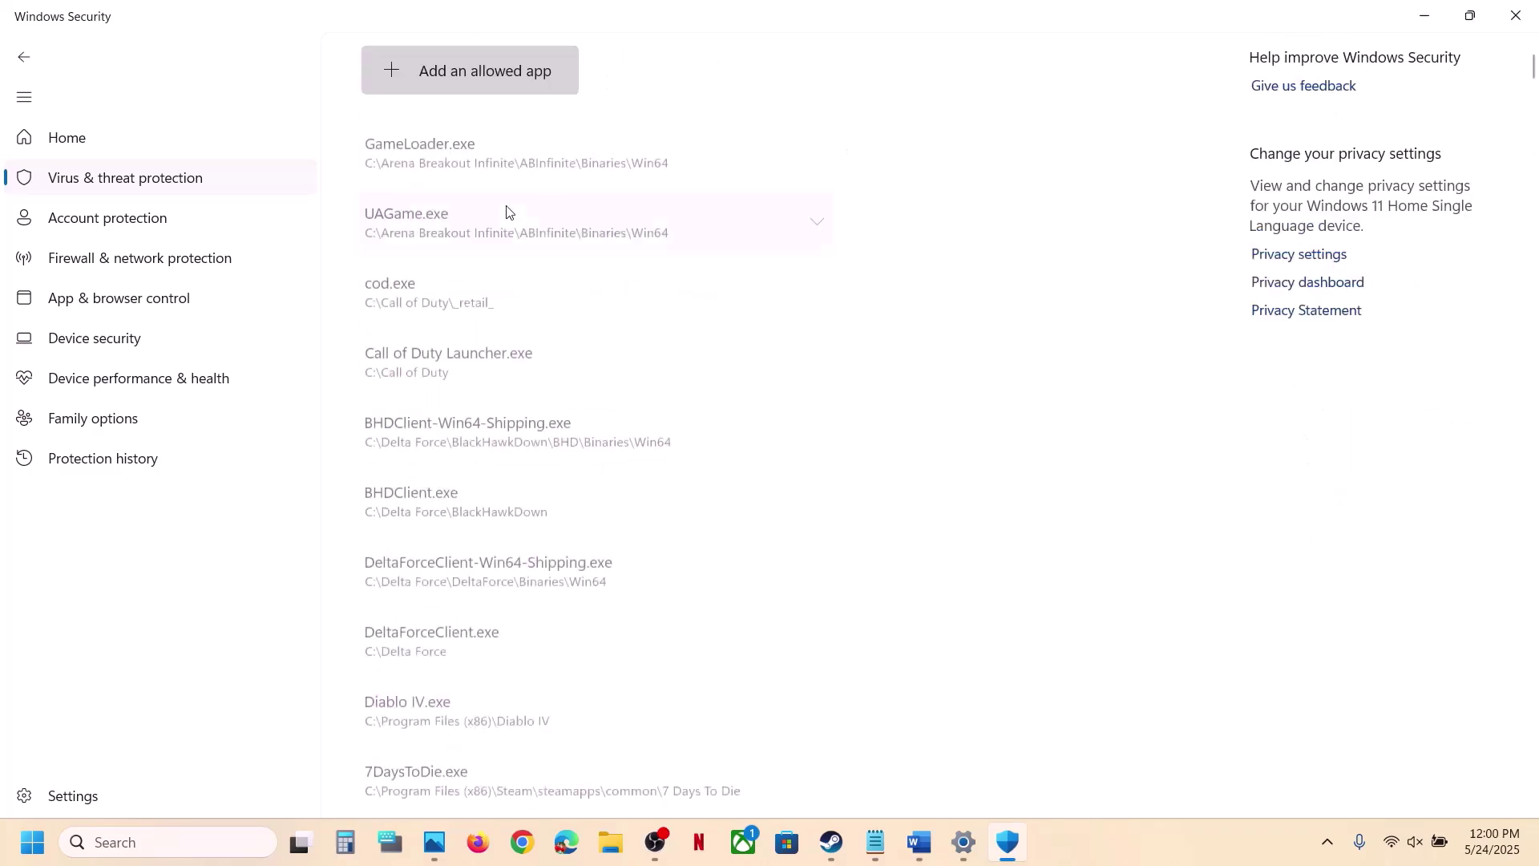
- Add the QZSim application from the Quarantine Zone The Last Check Demo folder in steamapps\common as an allowed app
click(484, 93)
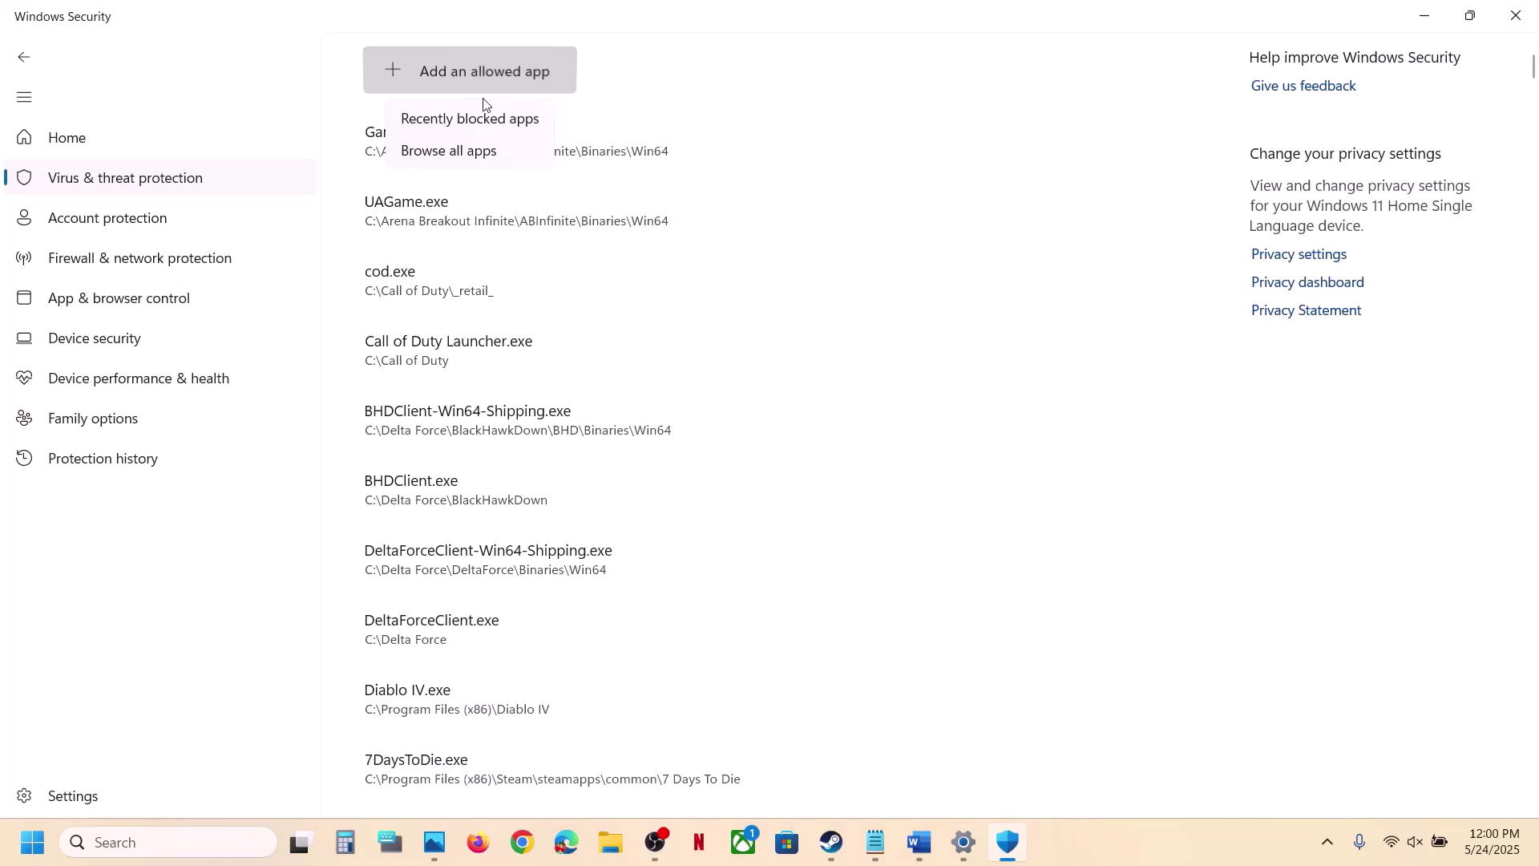
click(463, 147)
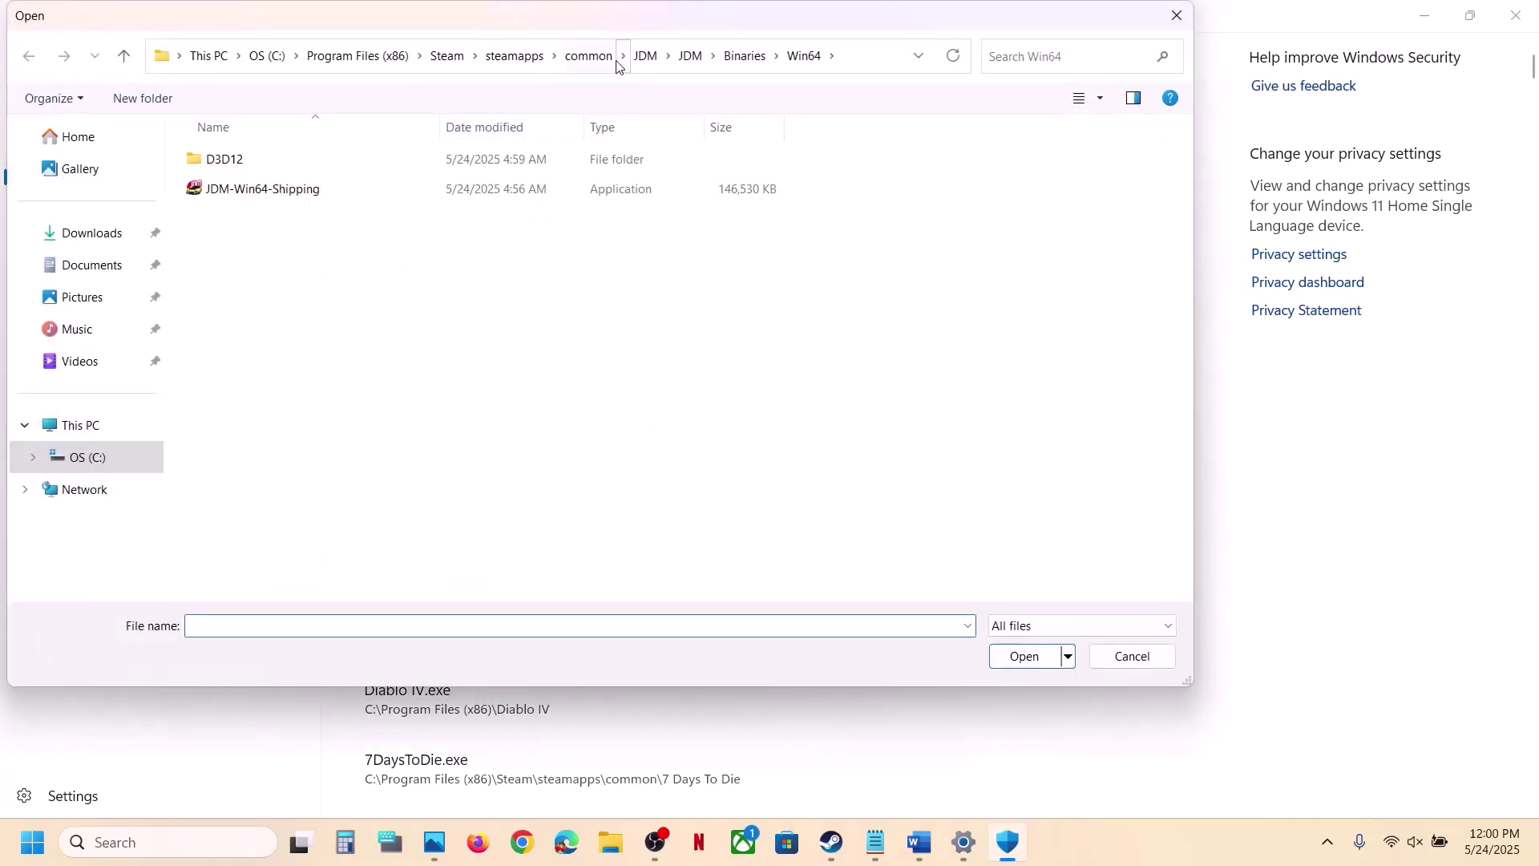
click(580, 58)
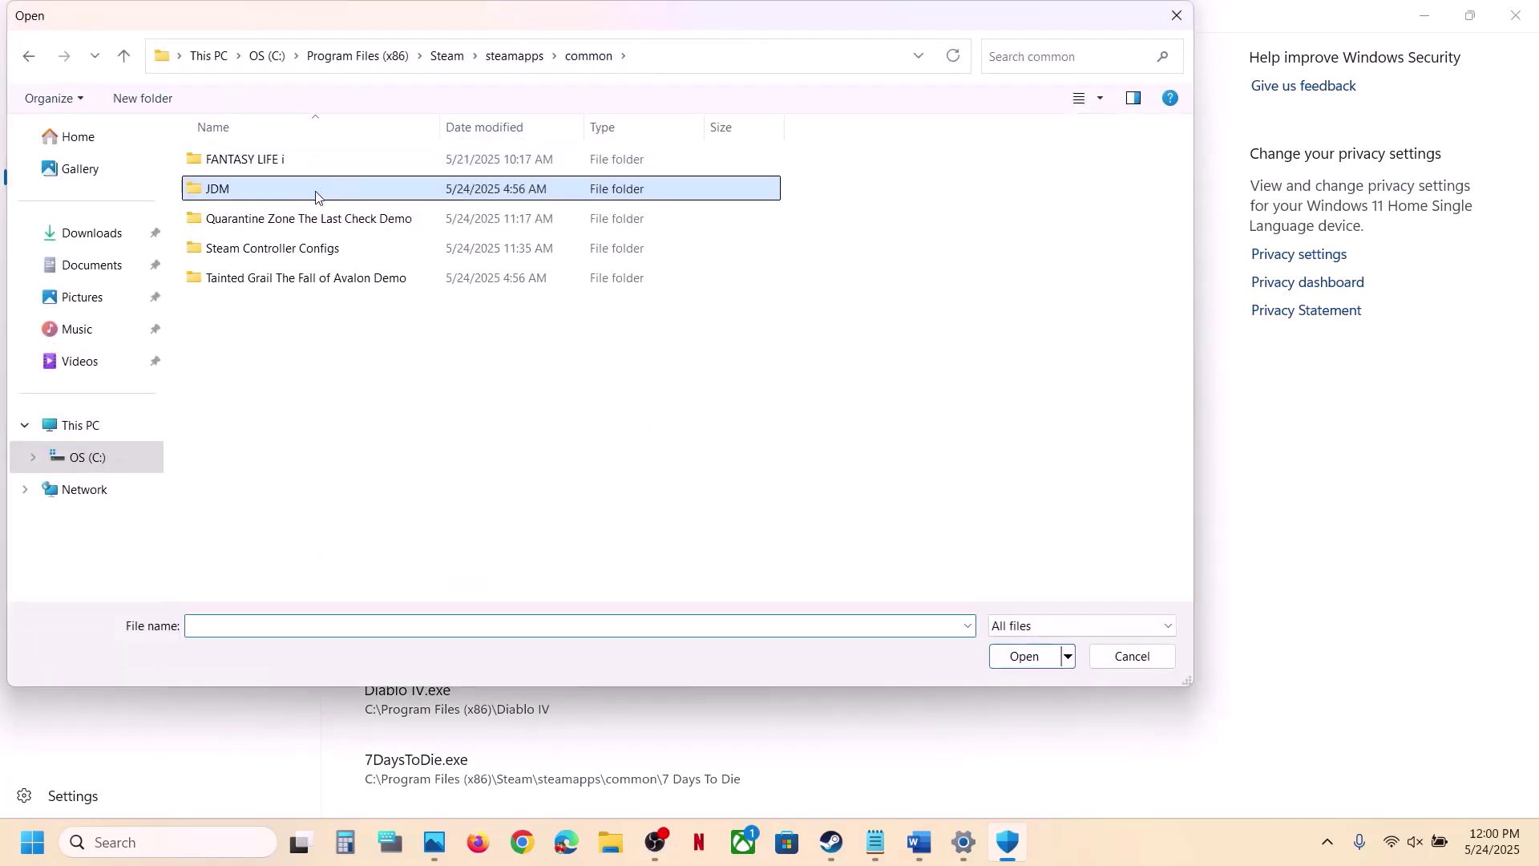
double_click(286, 227)
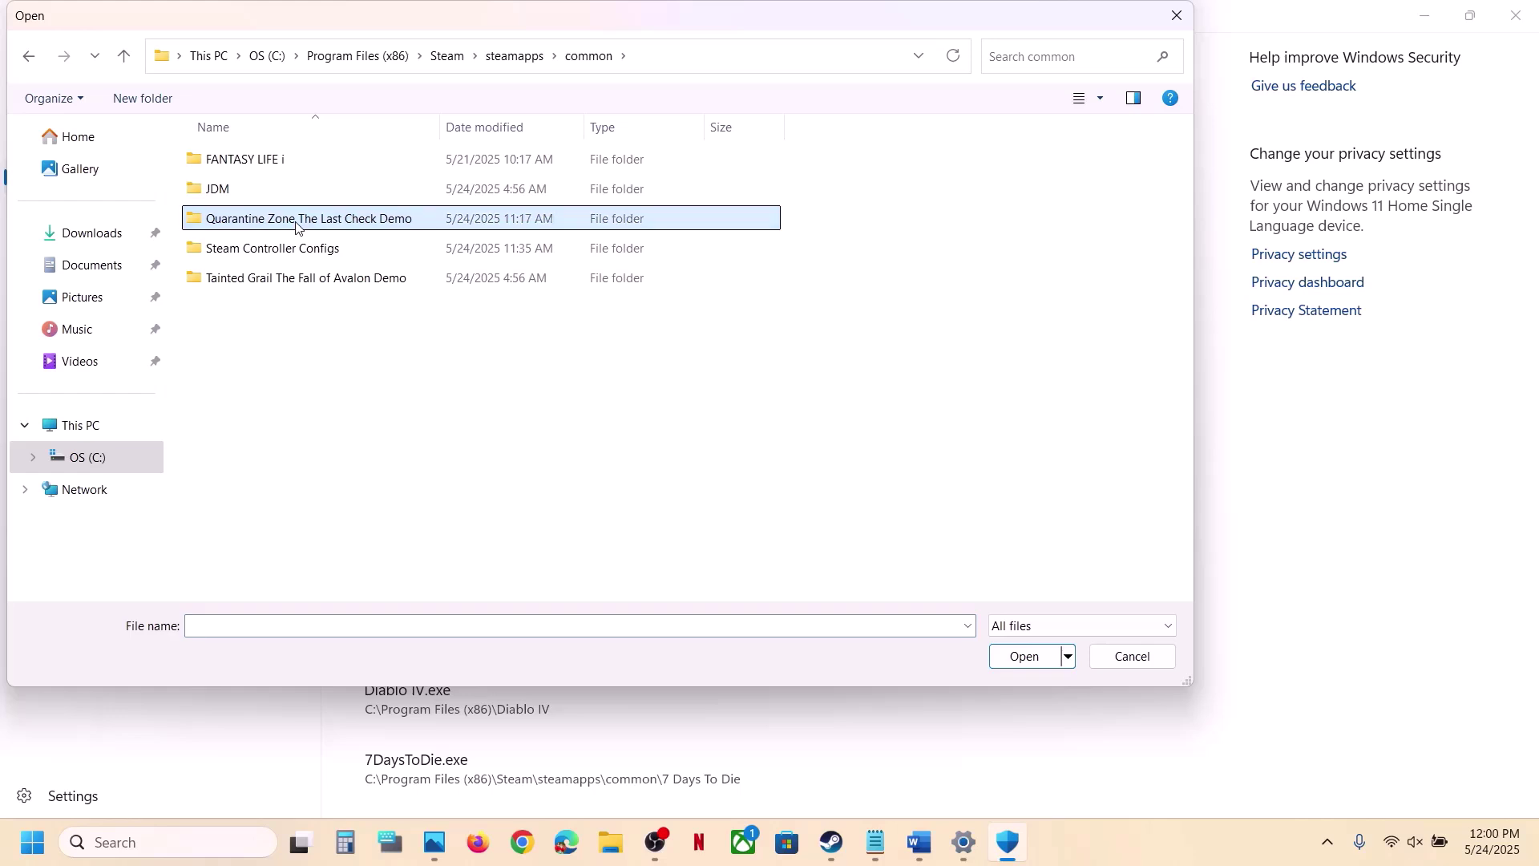
click(885, 66)
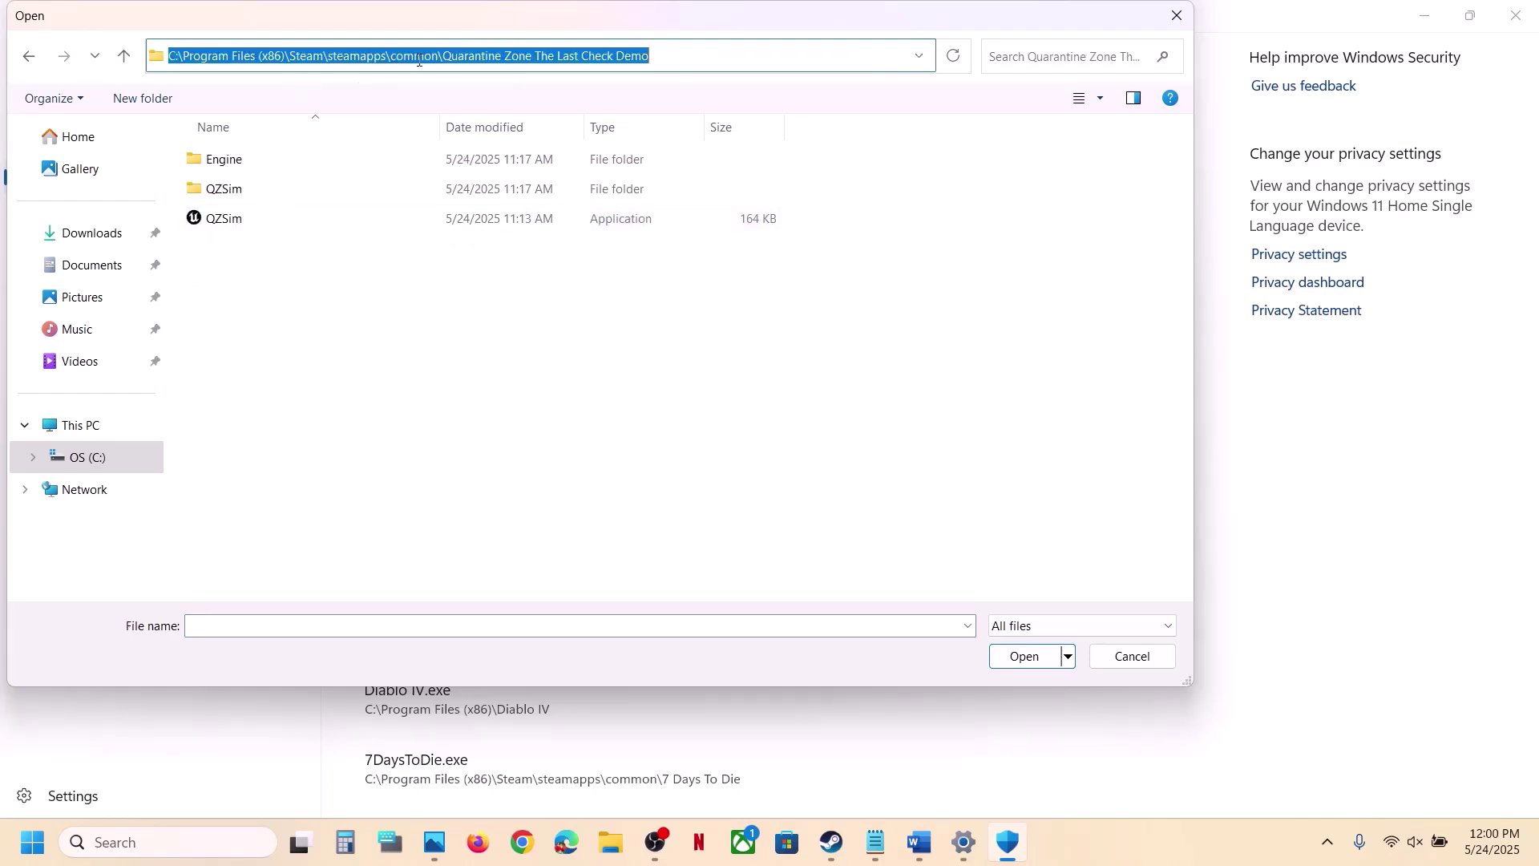
click(236, 222)
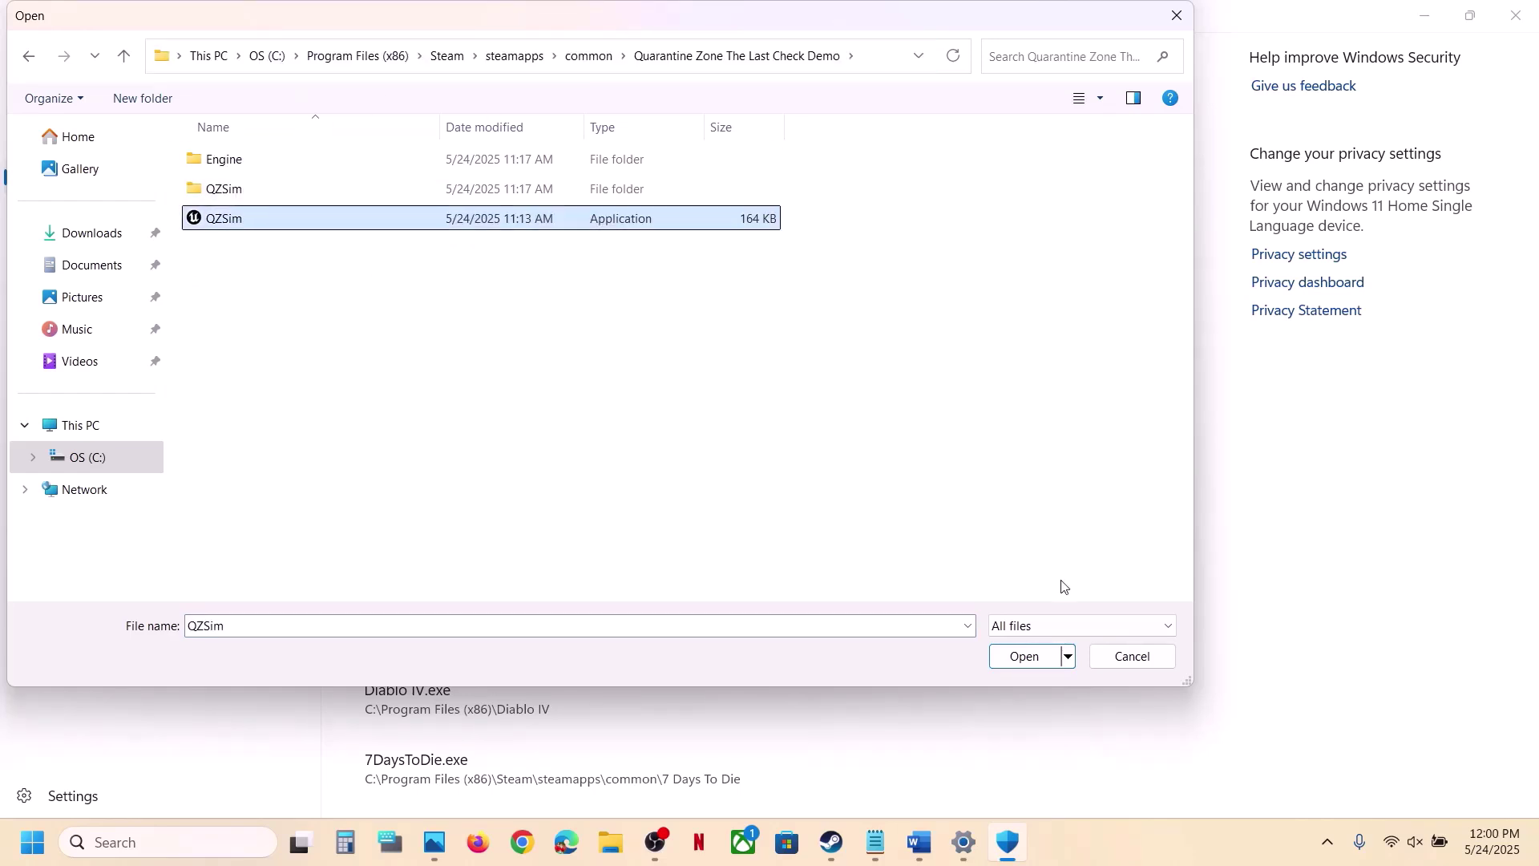
click(1015, 656)
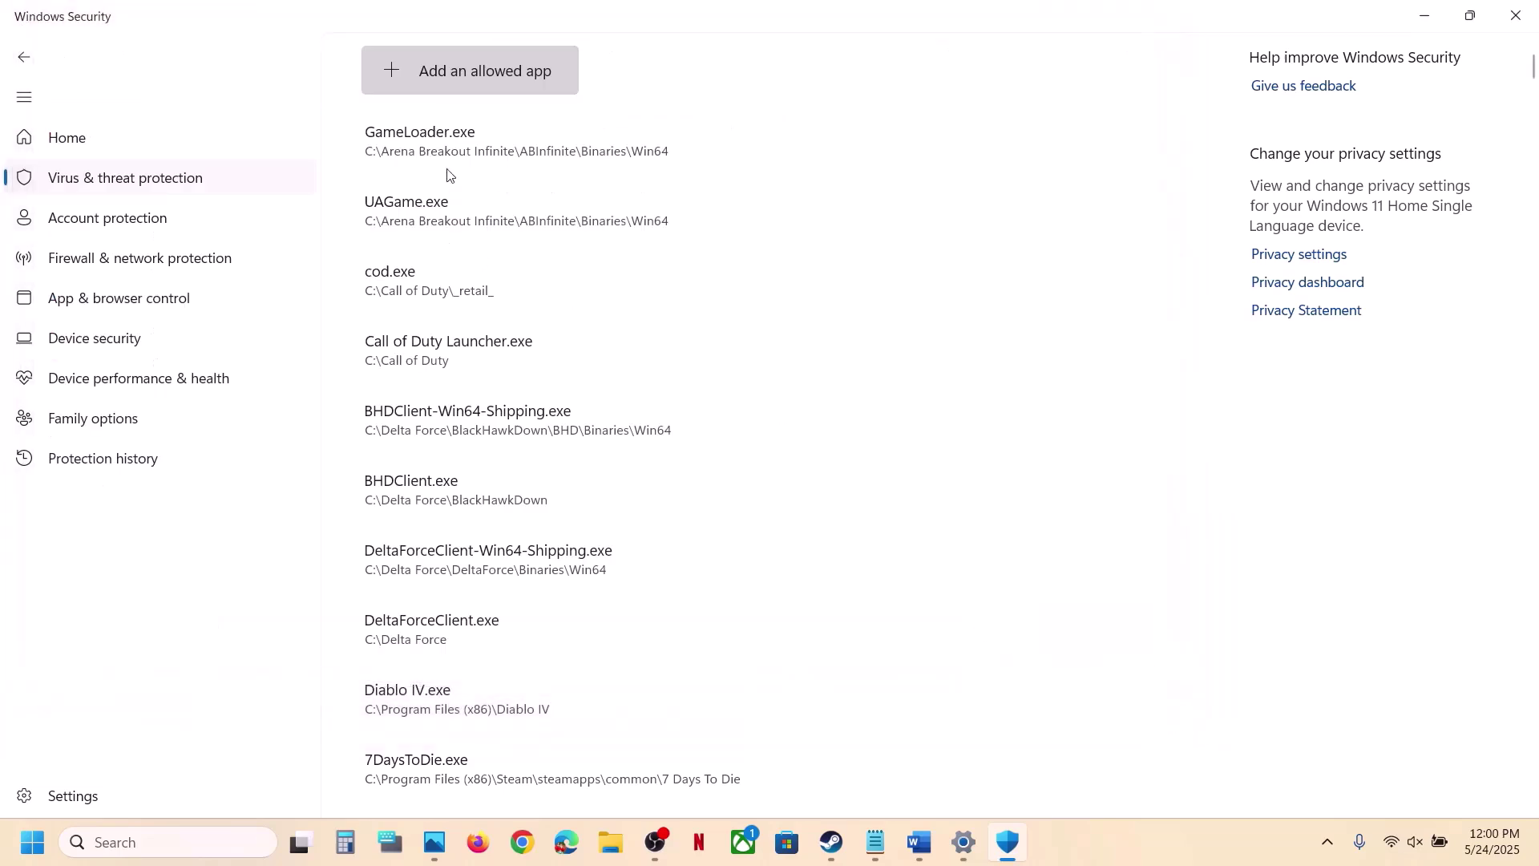
- Add QZSim-Win64-Shipping from the demo's QZSim\Binaries\Win64 folder to the Controlled folder access allowed apps
click(460, 80)
click(494, 164)
double_click(225, 189)
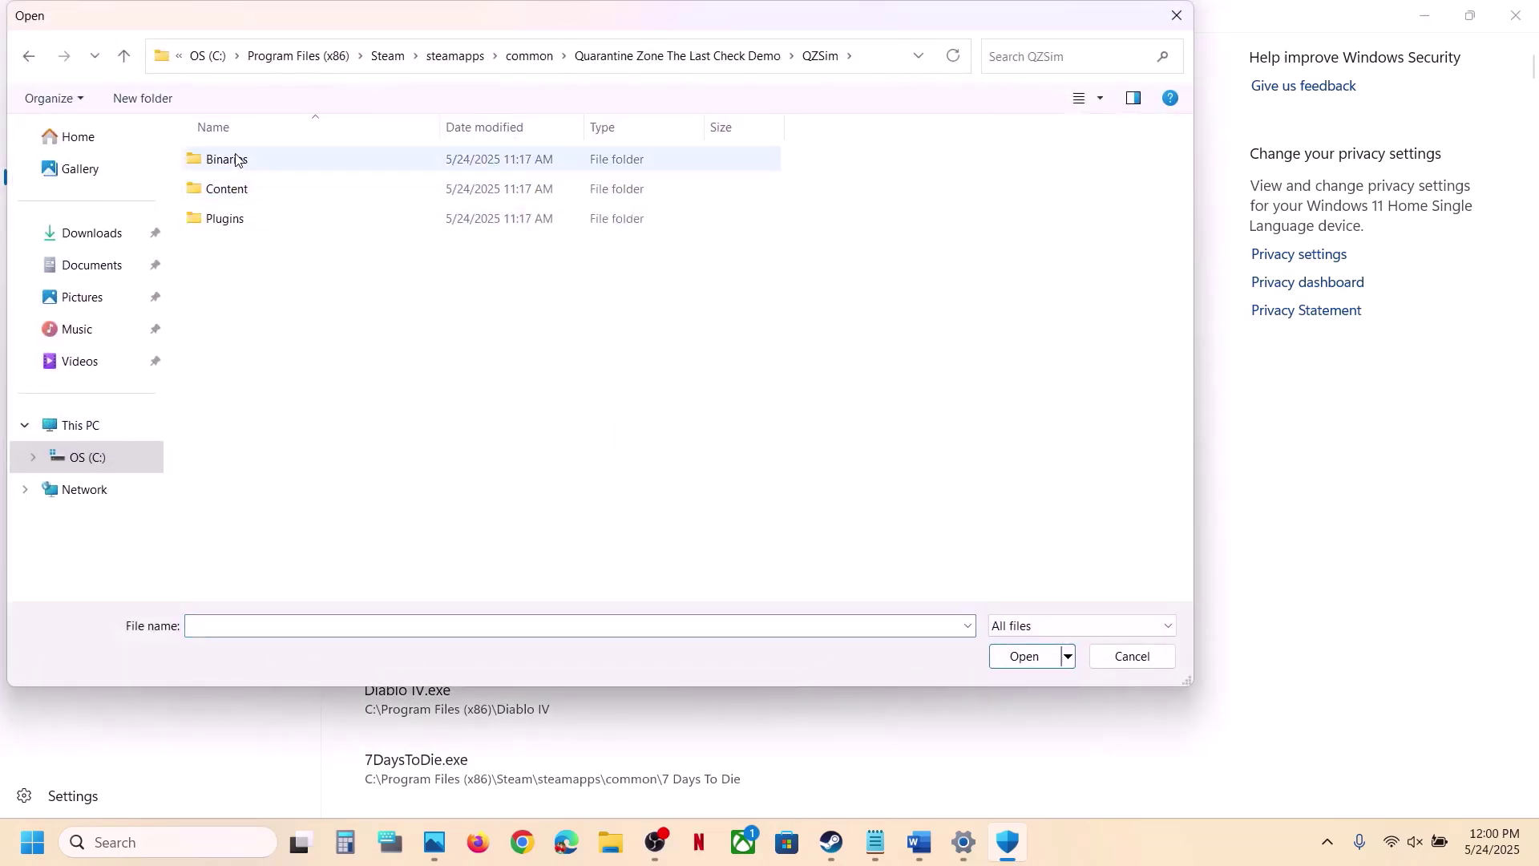
double_click(238, 159)
double_click(238, 159)
click(265, 218)
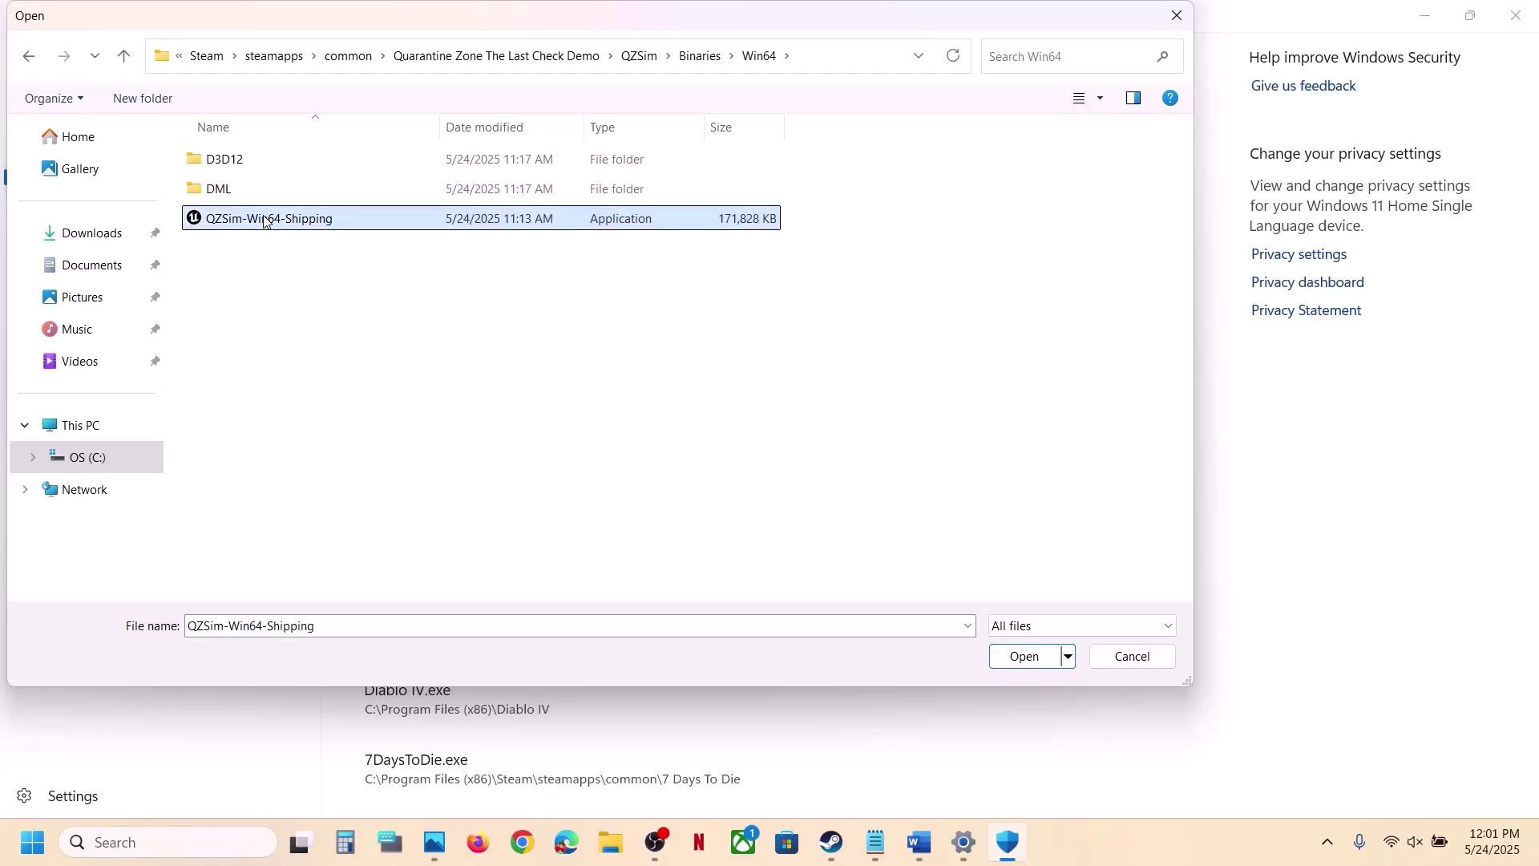
click(1022, 657)
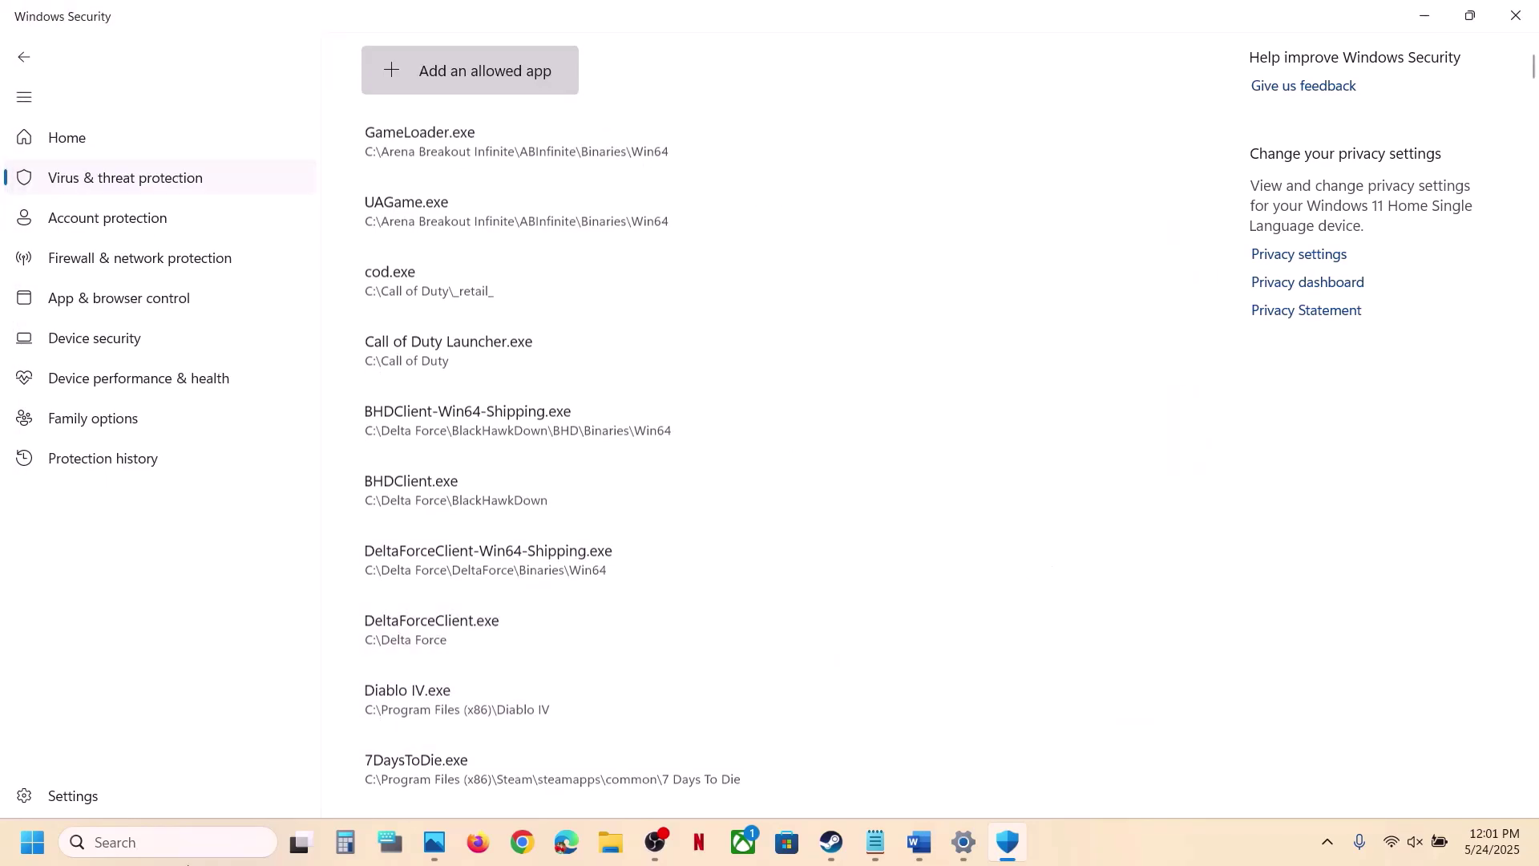
- Switch to Control Panel and make the Windows Defender Firewall list of allowed apps editable
click(182, 843)
text(control)
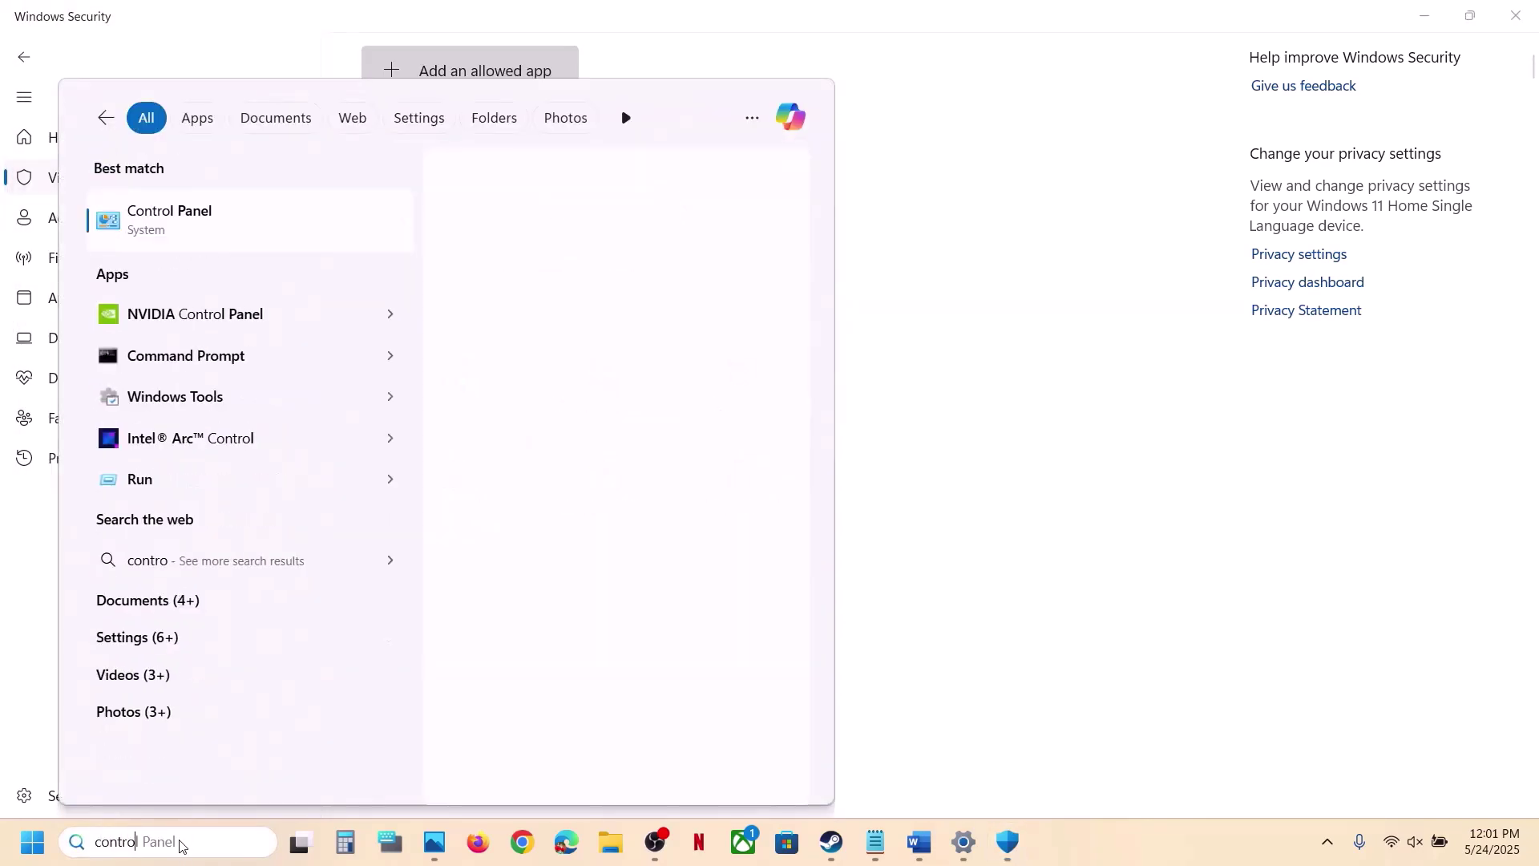
key(Return)
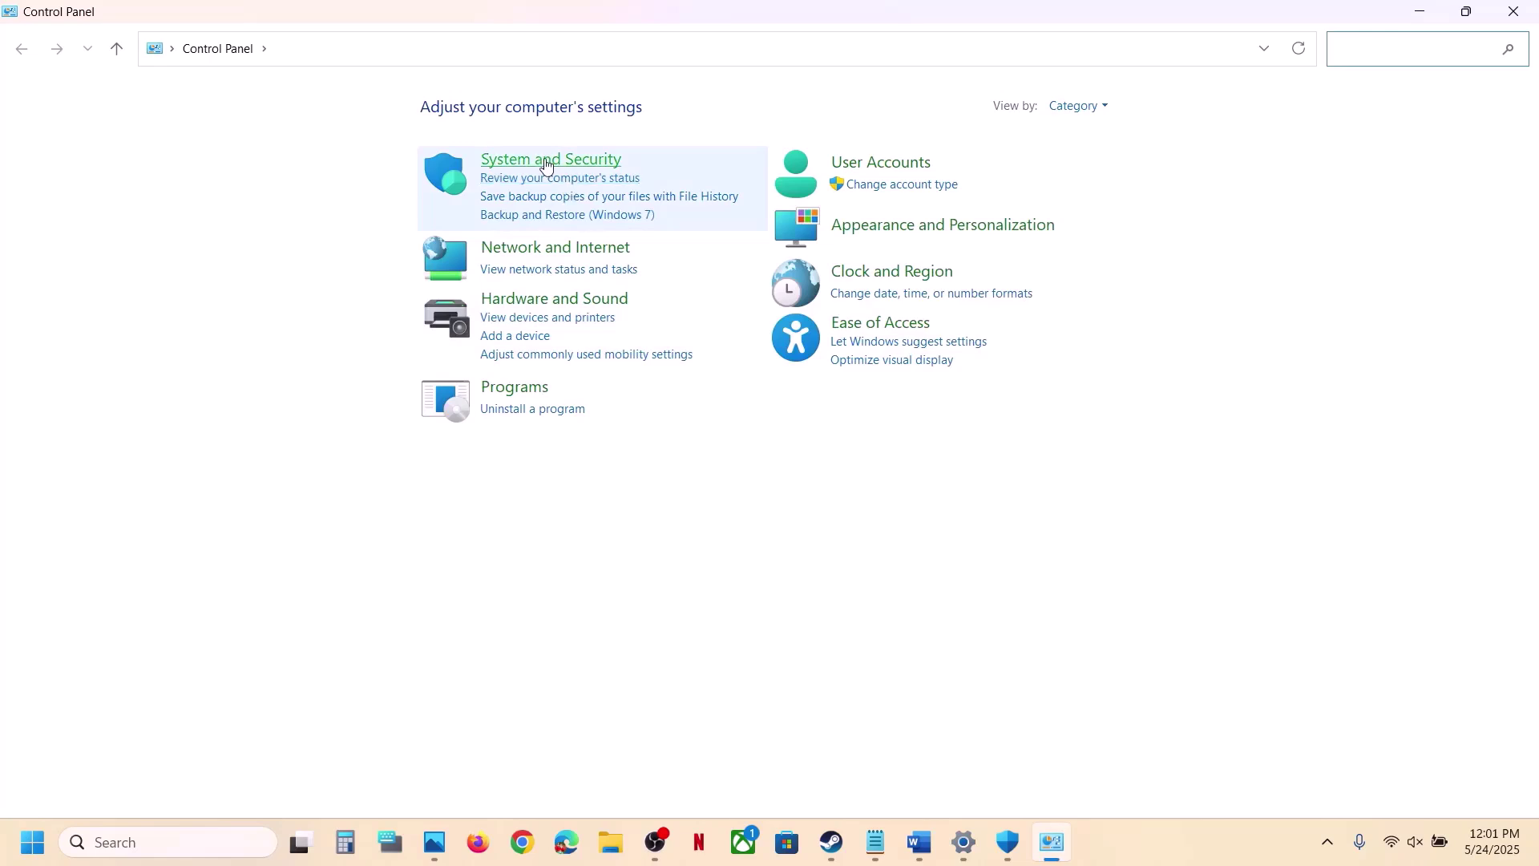
click(545, 159)
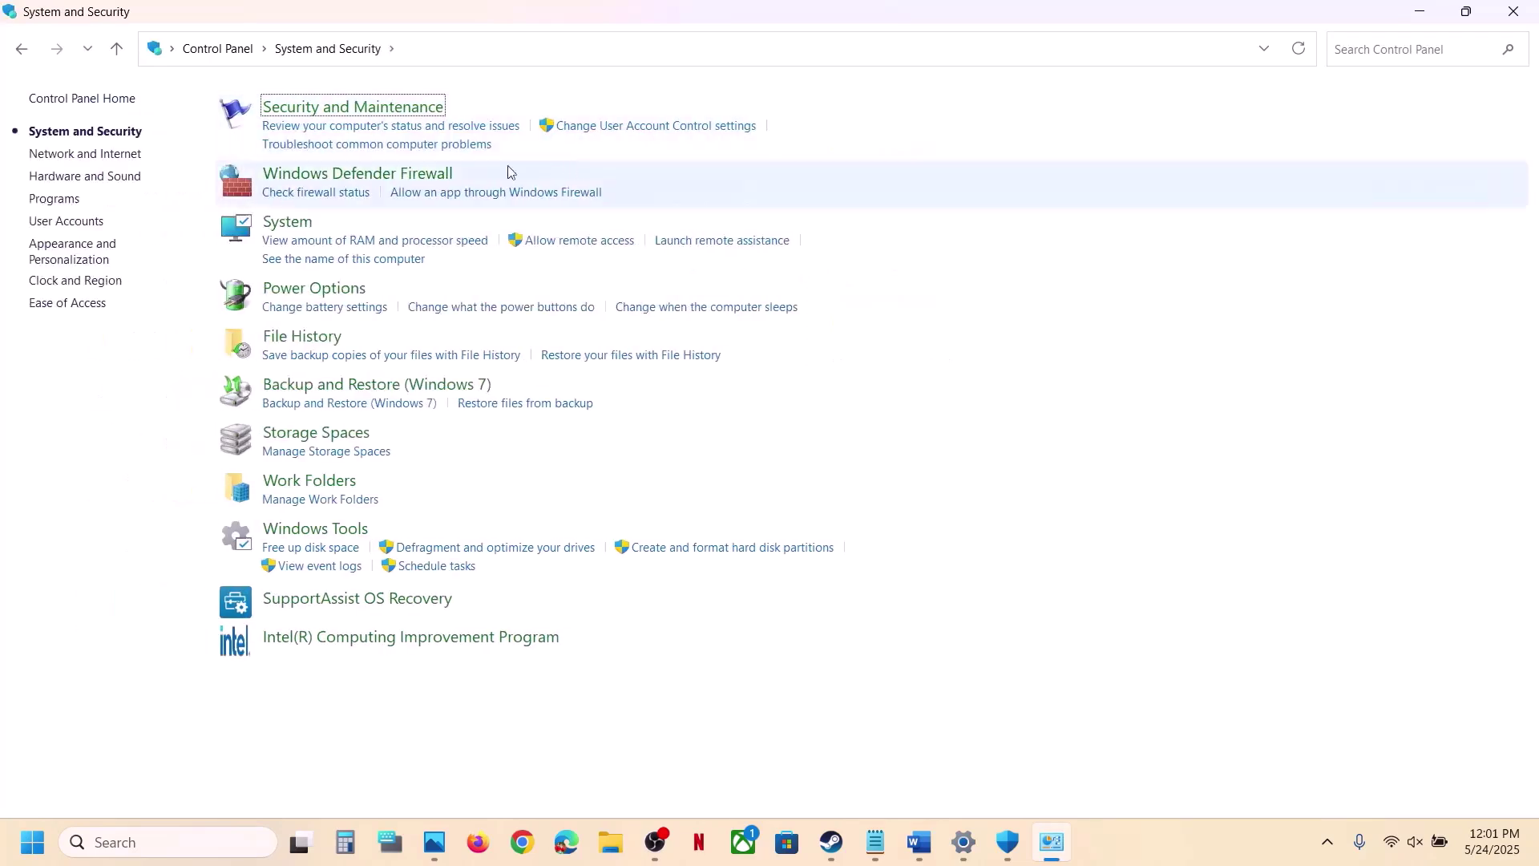
click(413, 173)
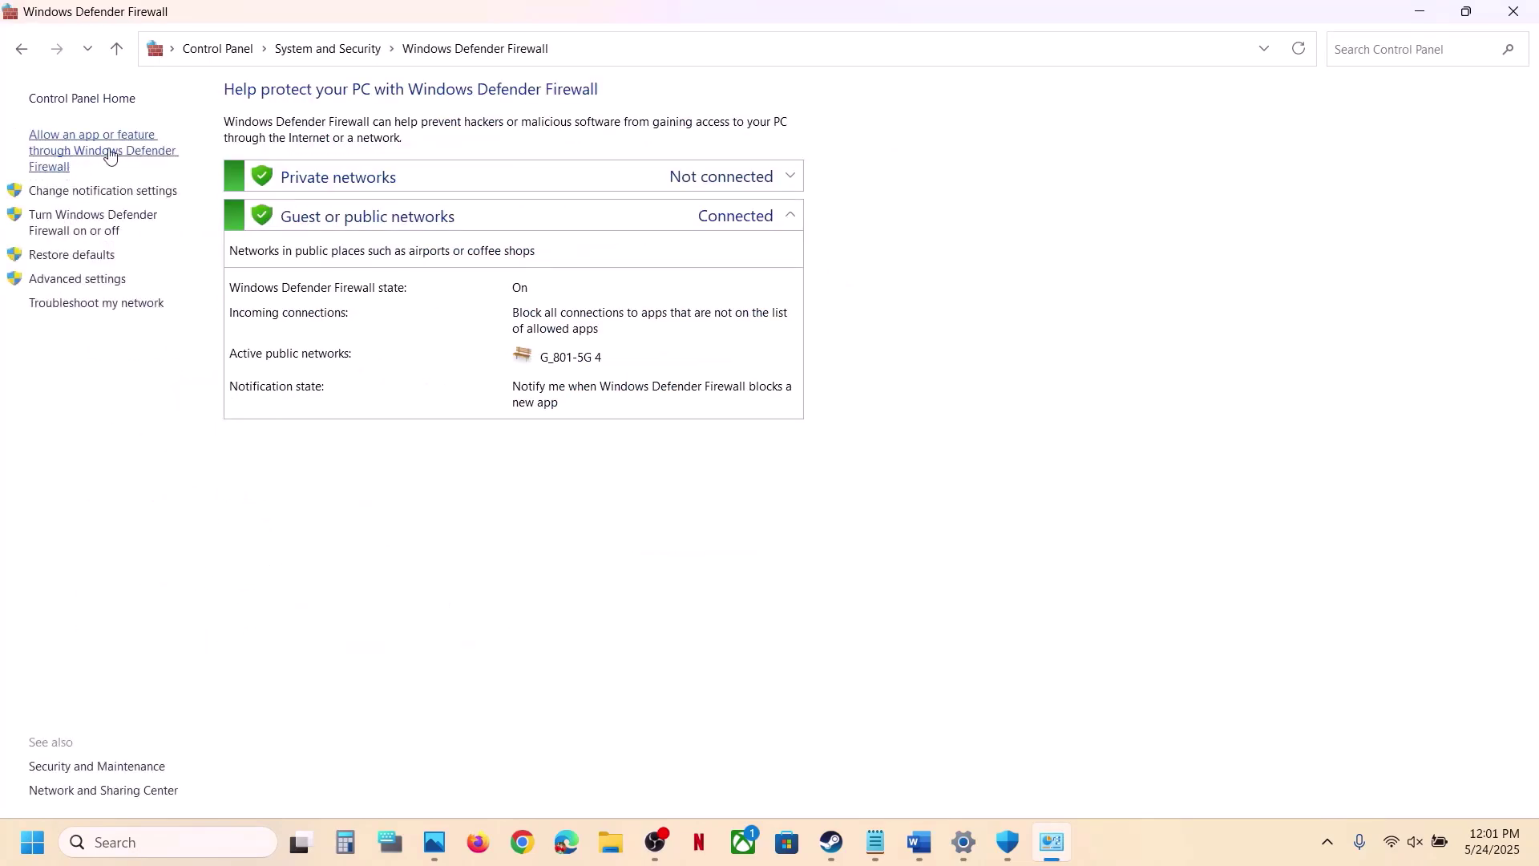
click(99, 154)
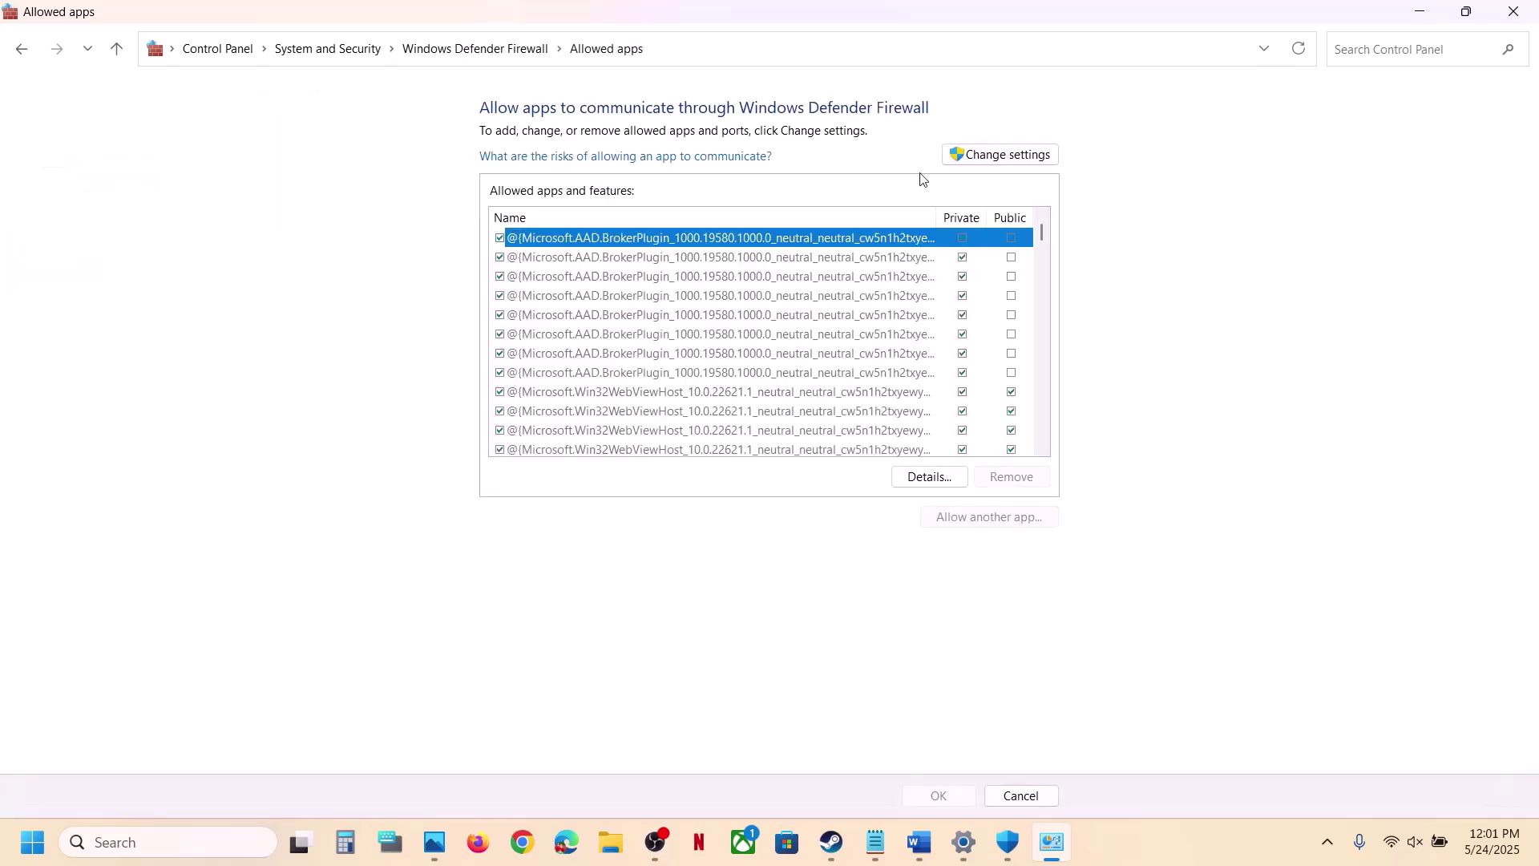
click(1003, 153)
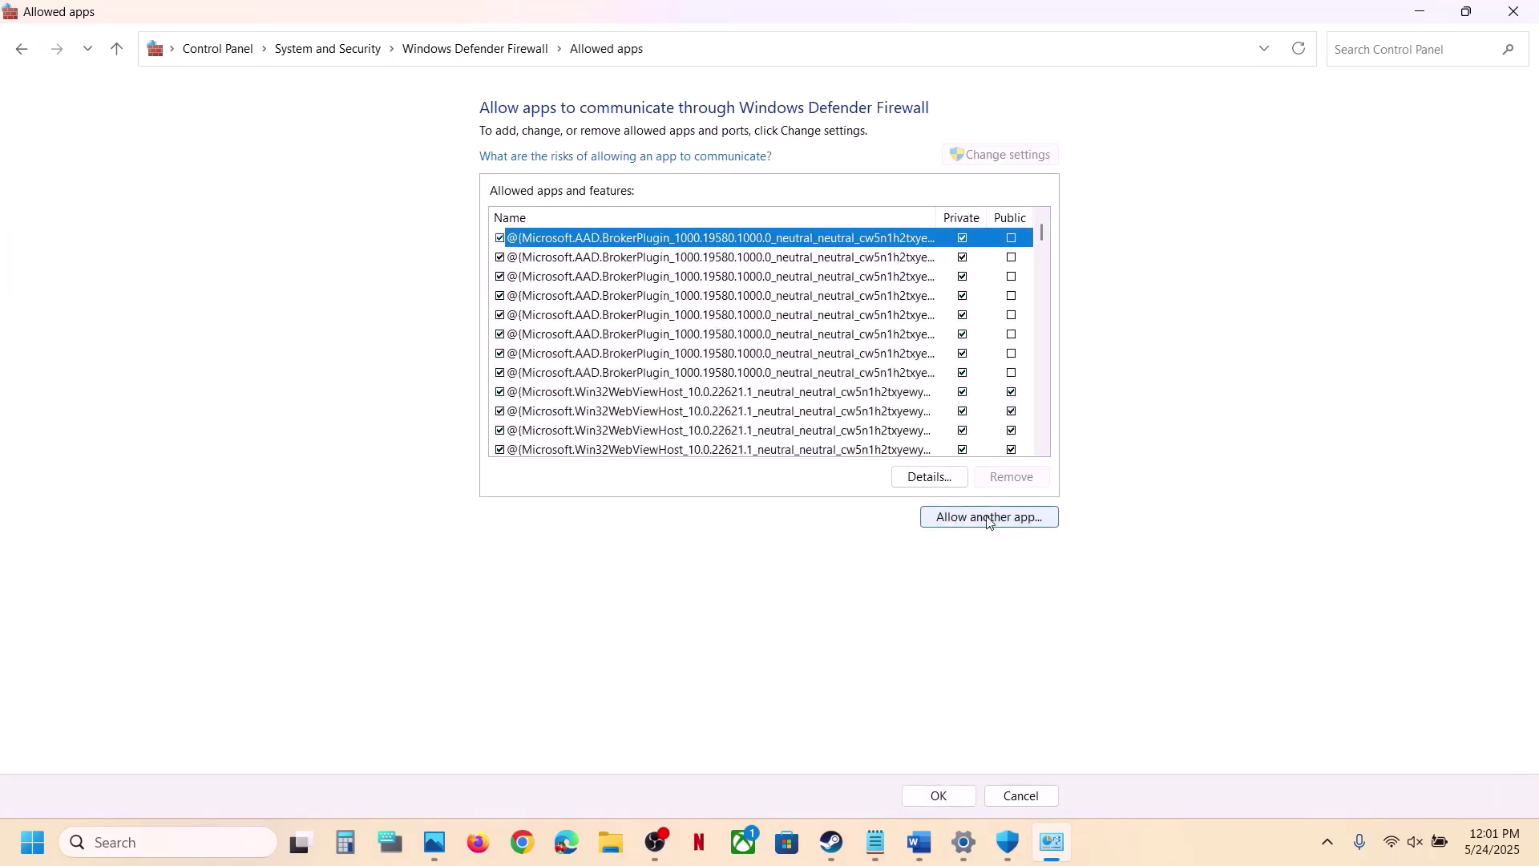
- Try to add the QZSim application from the Quarantine Zone The Last Check Demo folder to the firewall's allowed apps
click(990, 517)
click(900, 515)
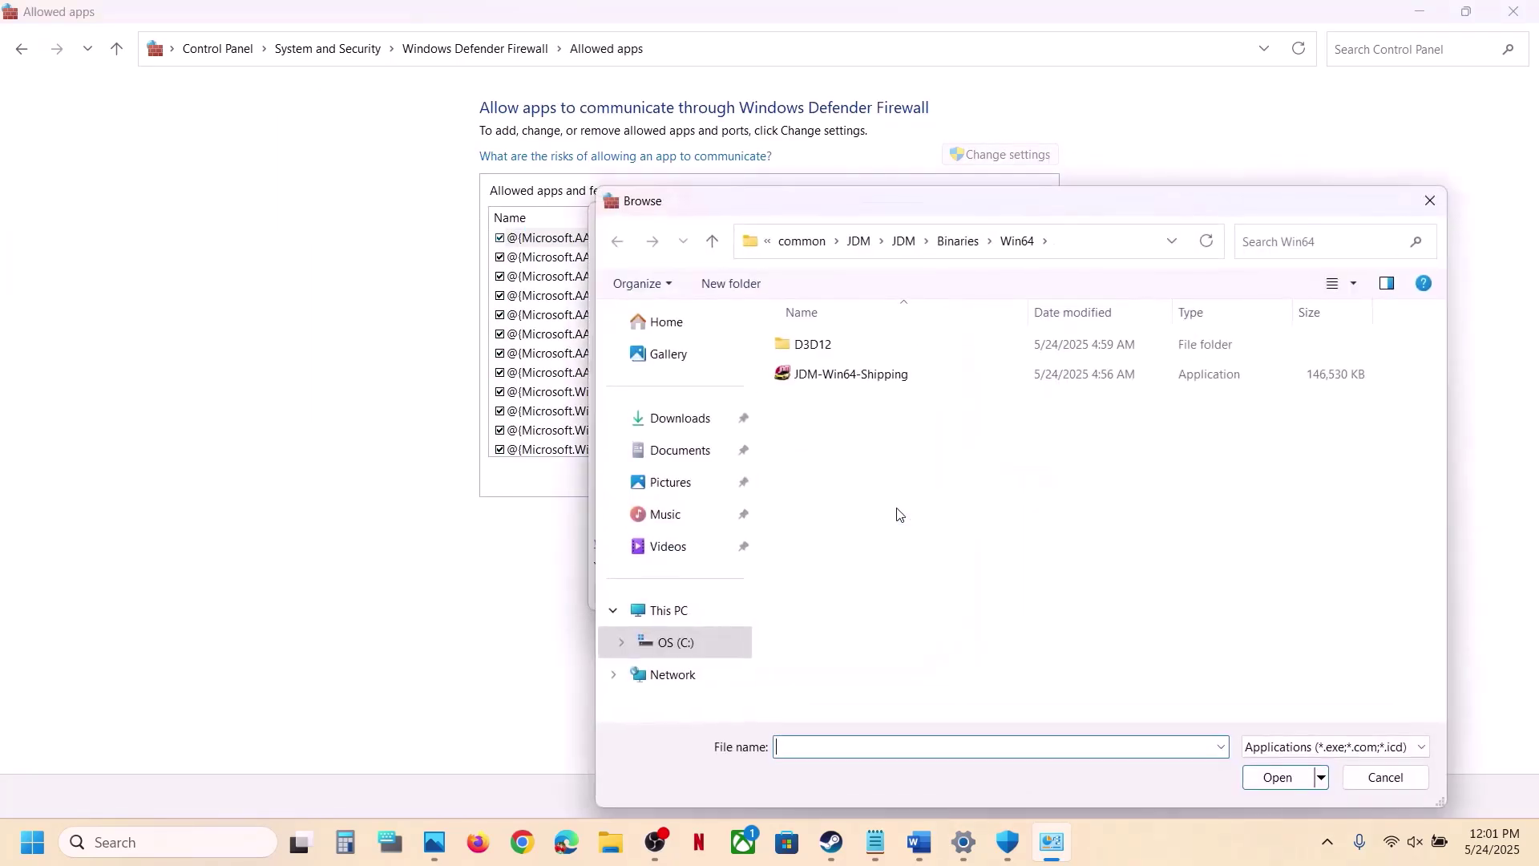
click(826, 241)
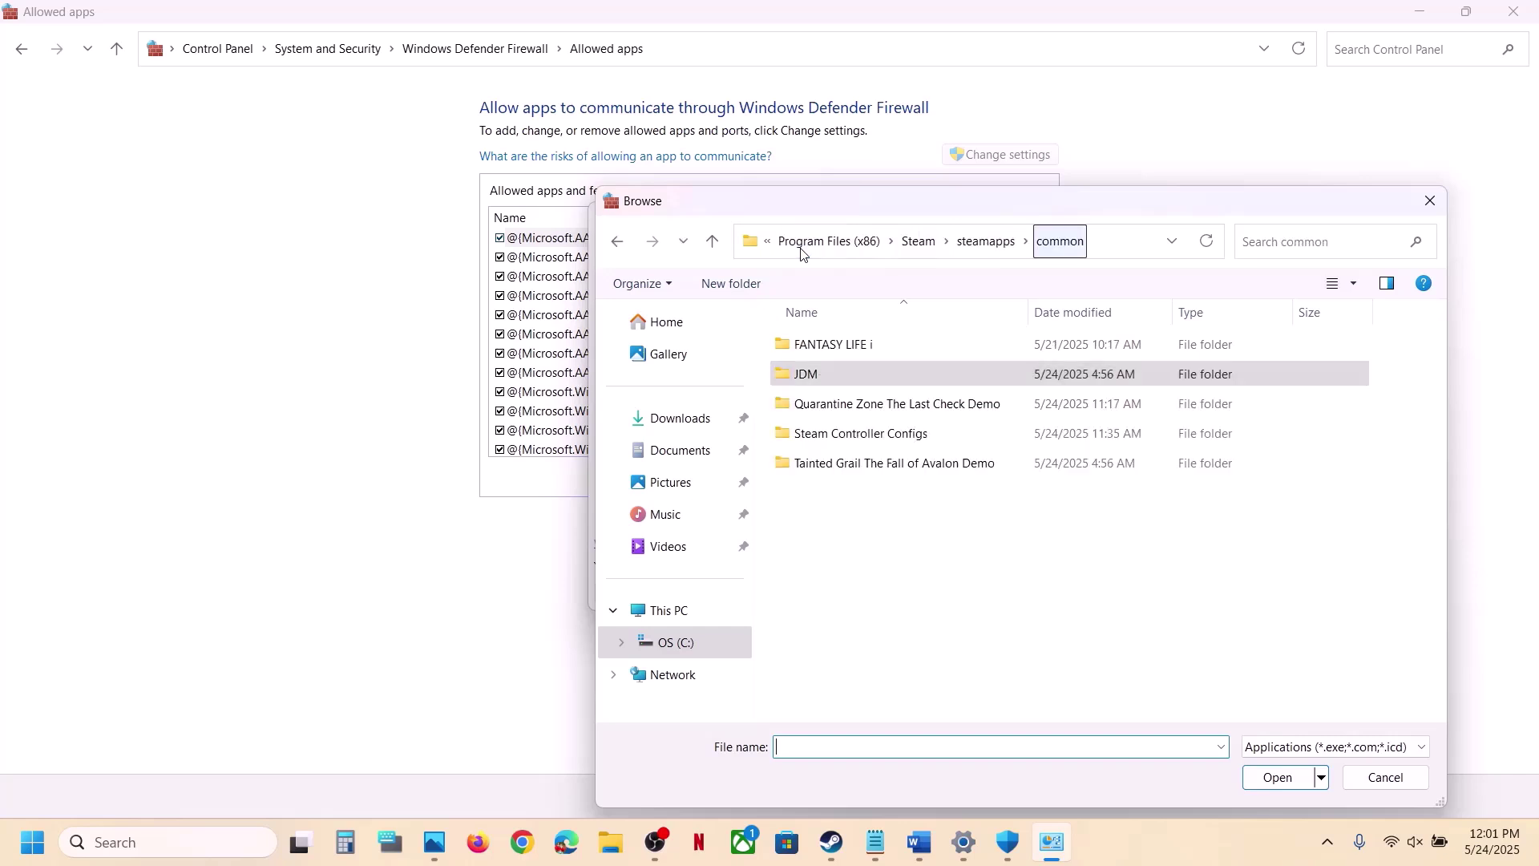
click(836, 407)
double_click(836, 407)
click(824, 403)
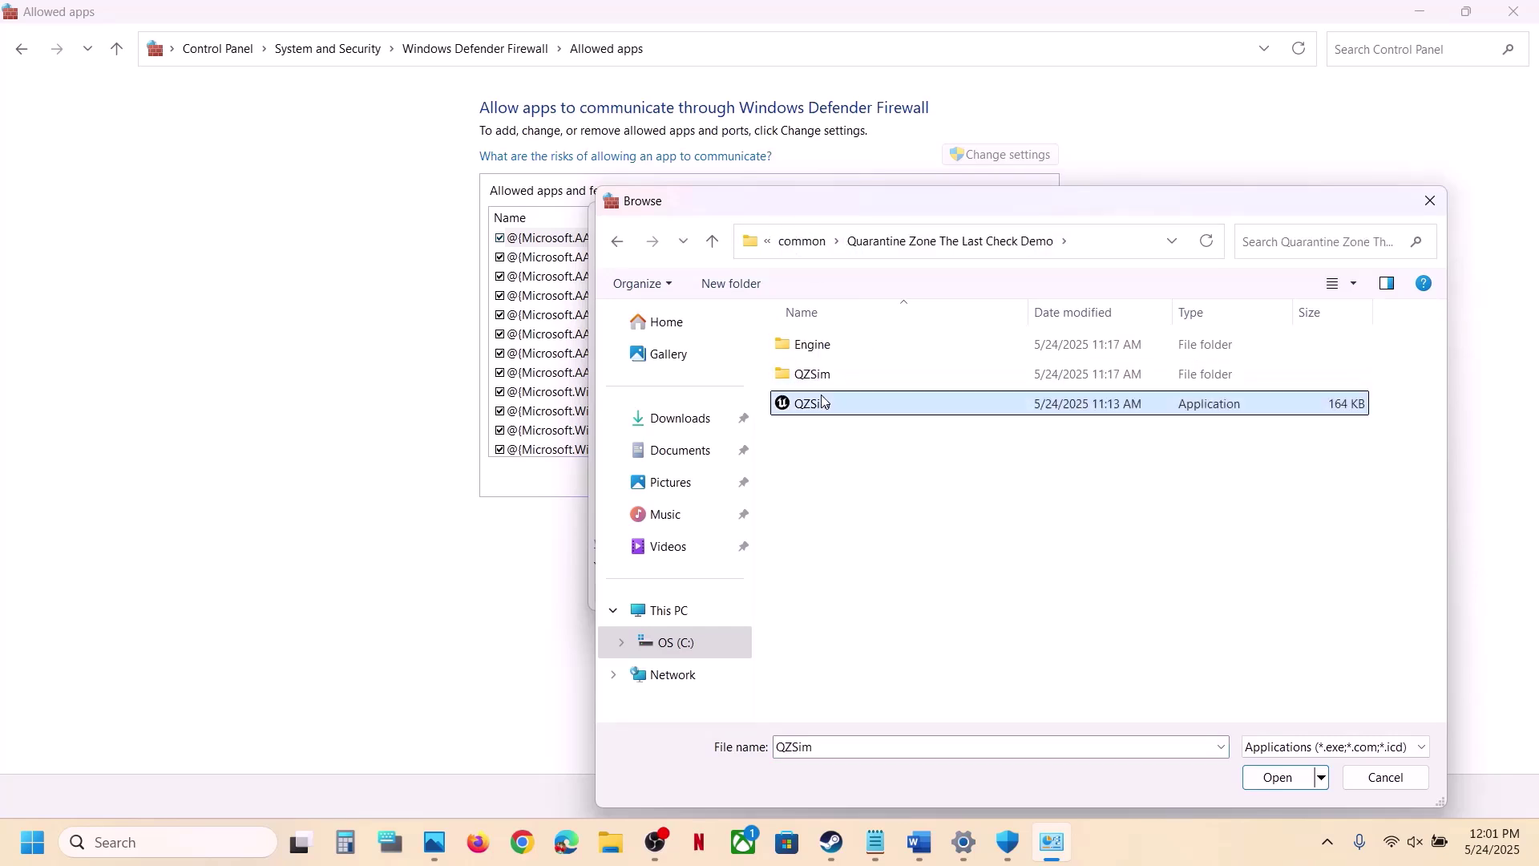
click(1283, 777)
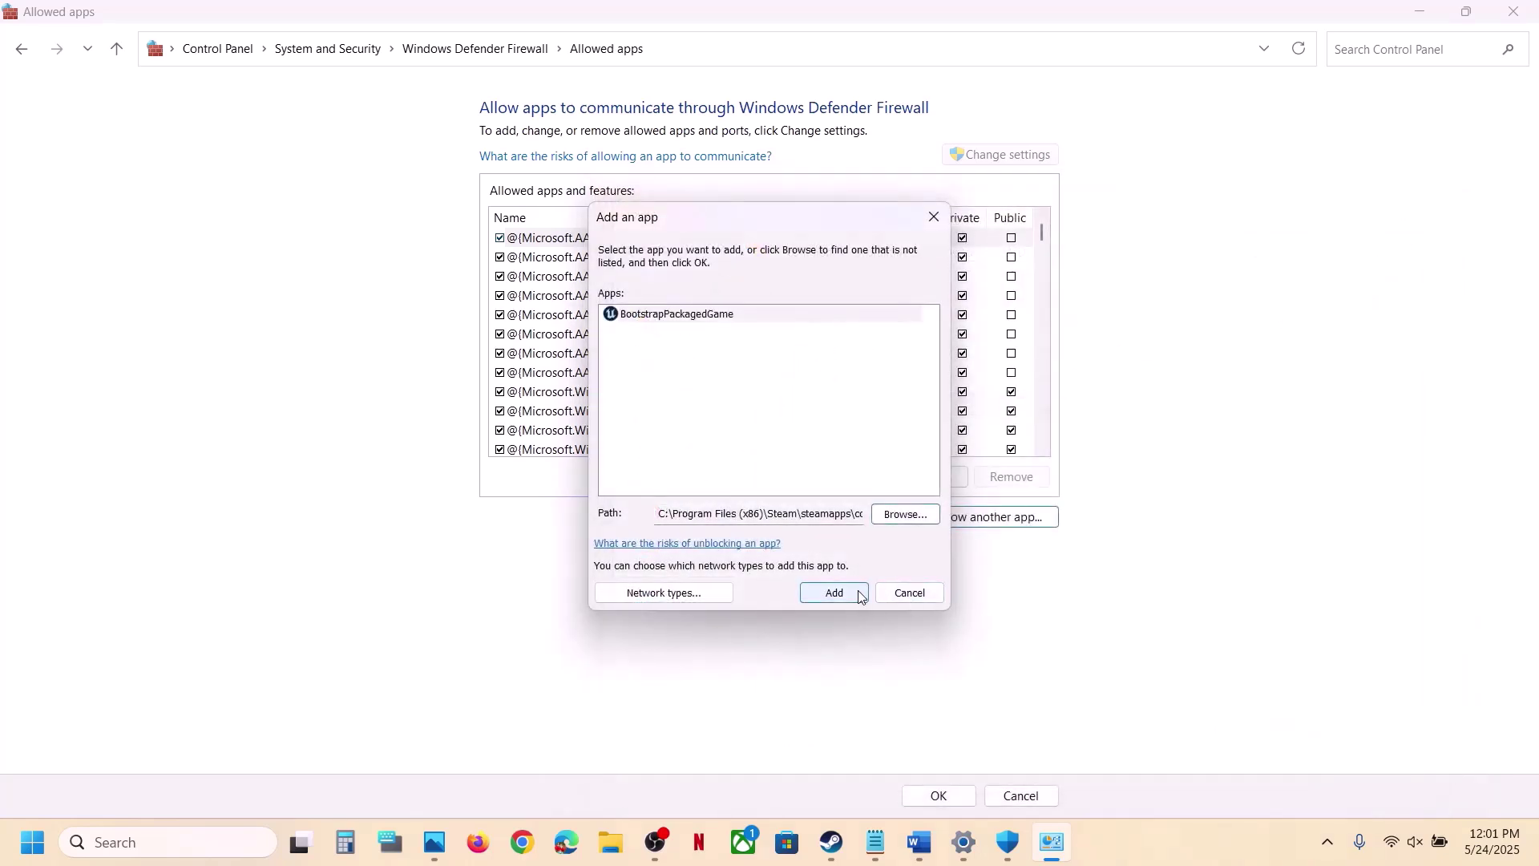
click(835, 593)
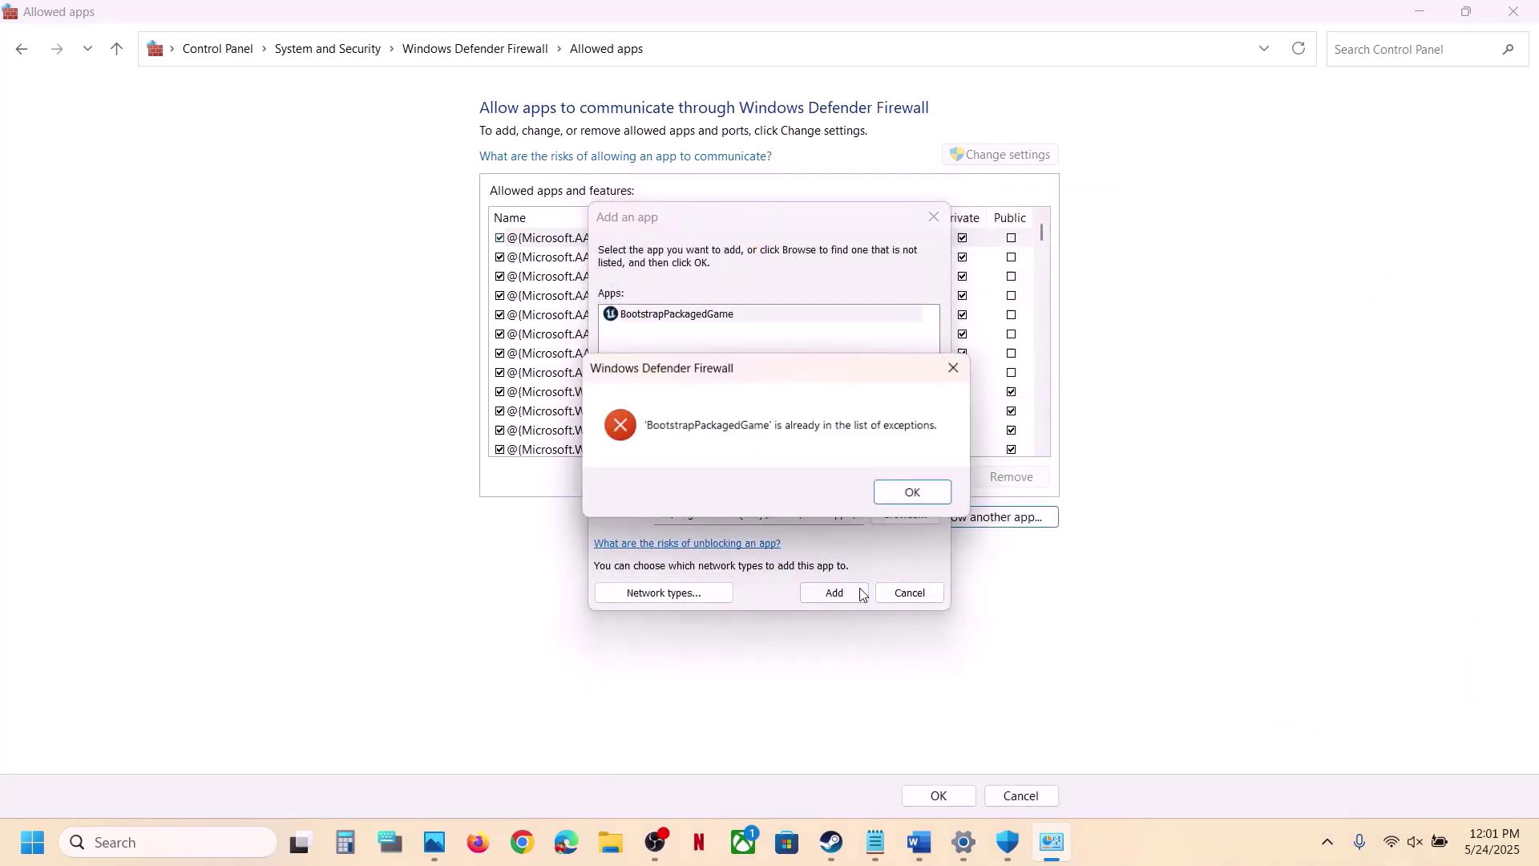
click(900, 493)
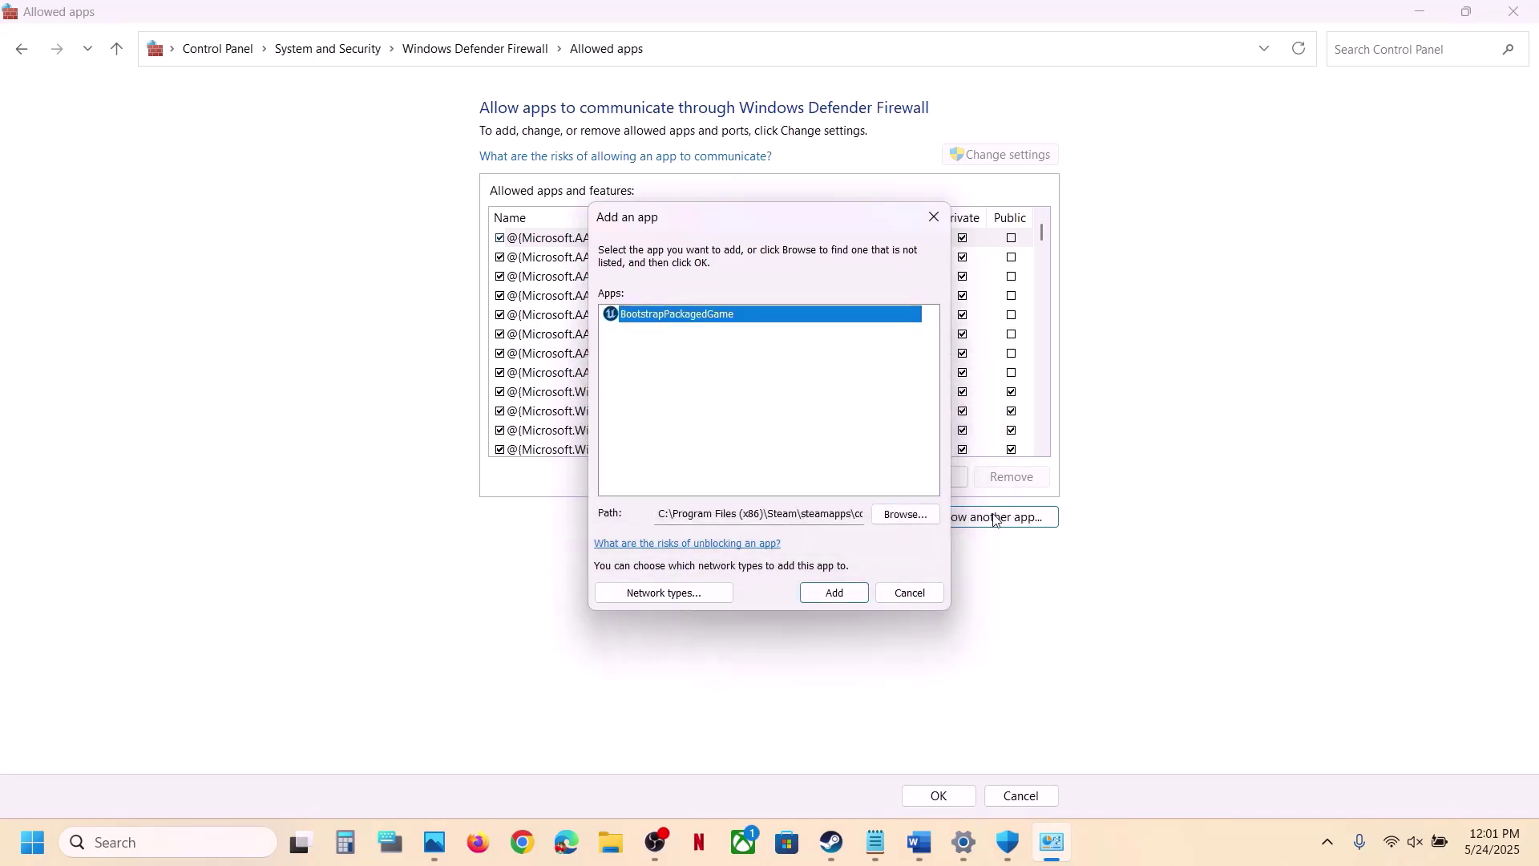
- Try to add QZSim-Win64-Shipping from the demo's QZSim\Binaries\Win64 folder to the firewall's allowed apps
click(907, 514)
click(813, 369)
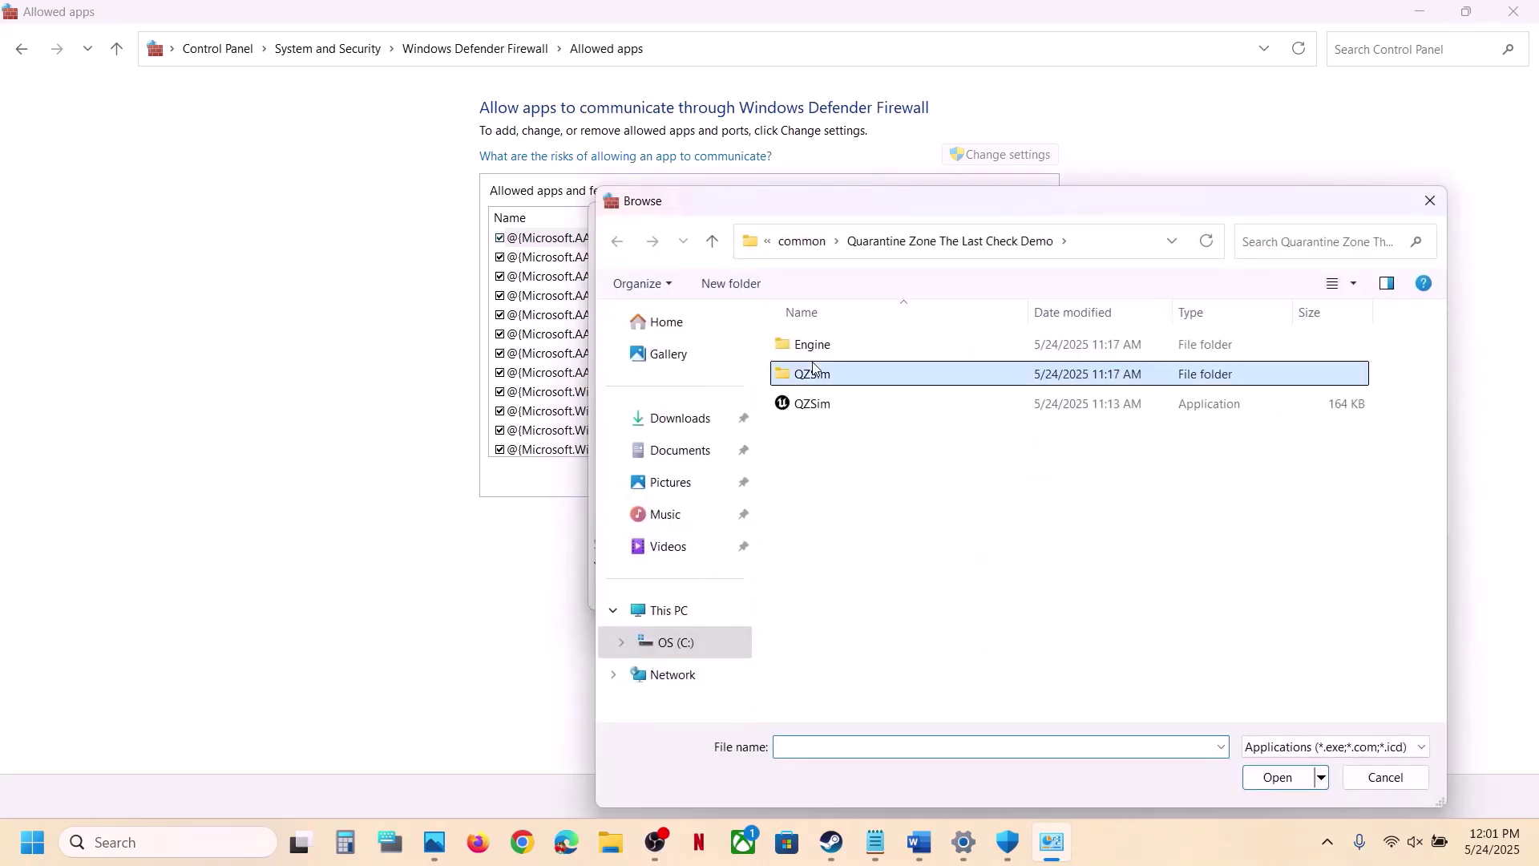
double_click(813, 369)
double_click(814, 346)
double_click(814, 346)
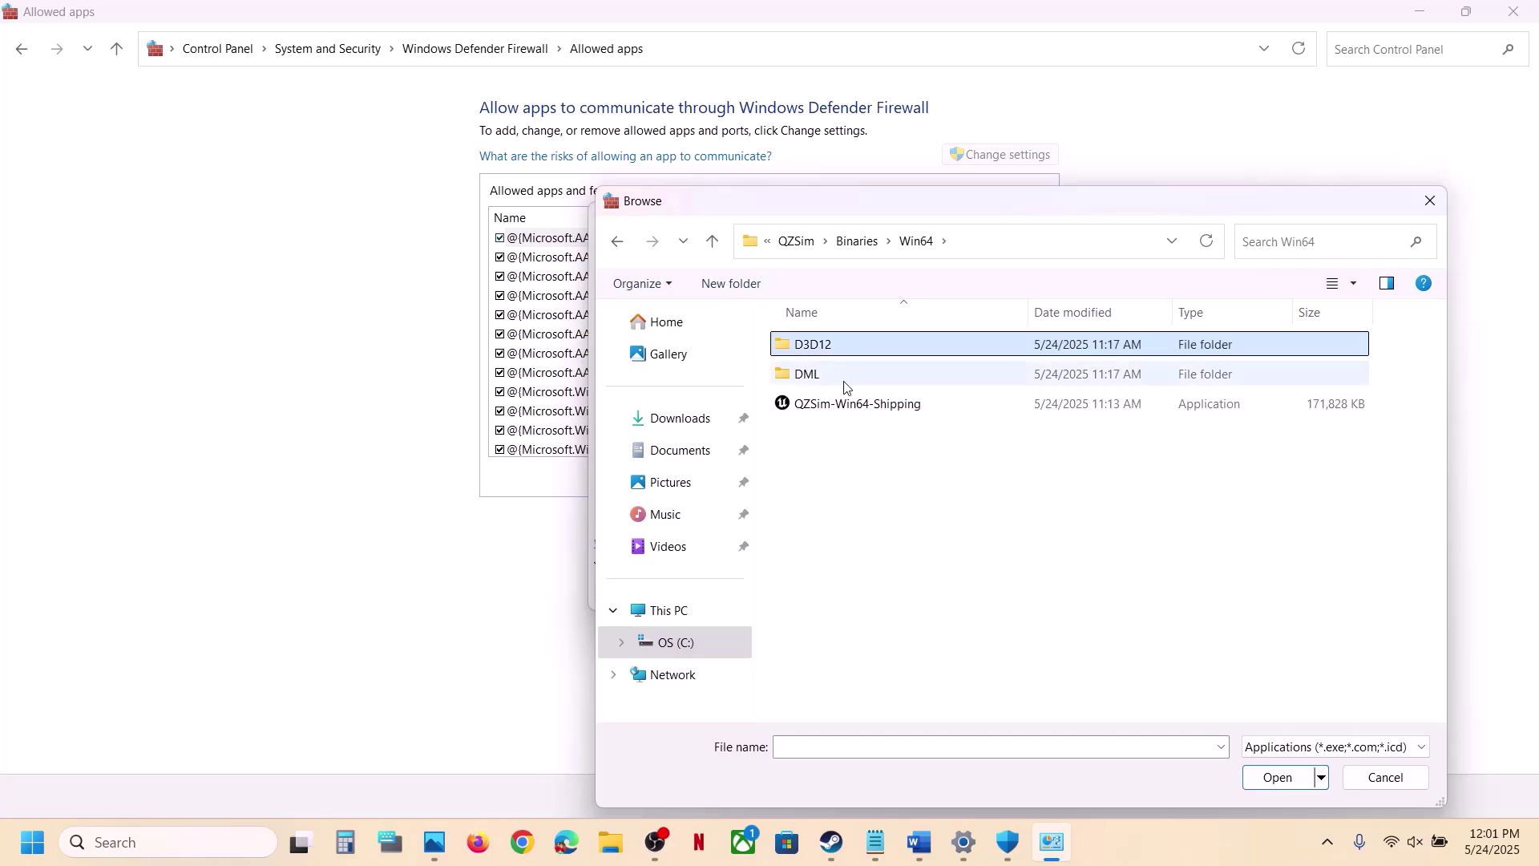
click(828, 408)
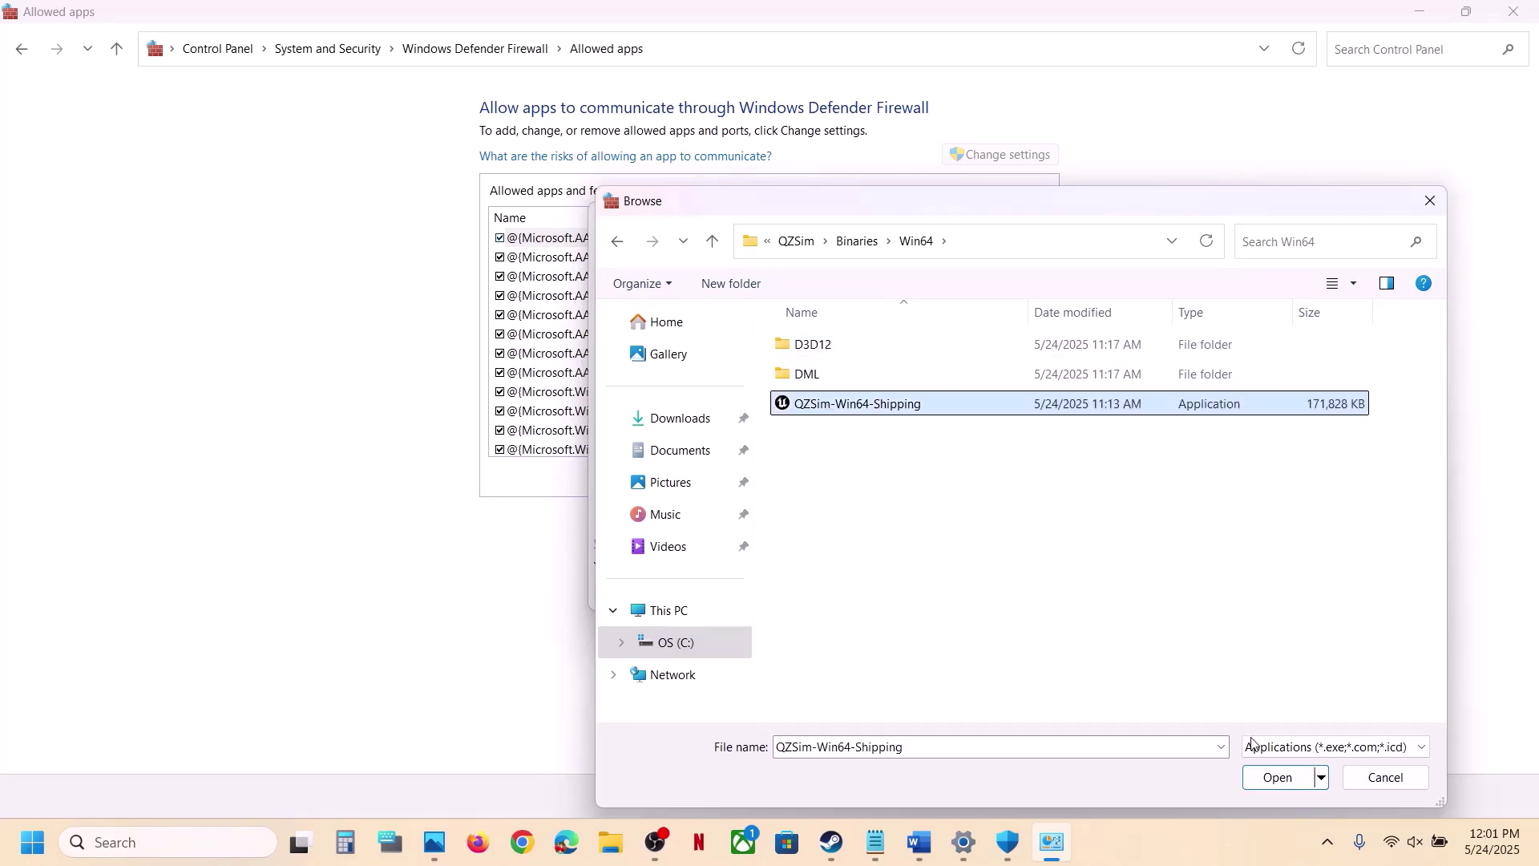
click(1278, 778)
click(836, 594)
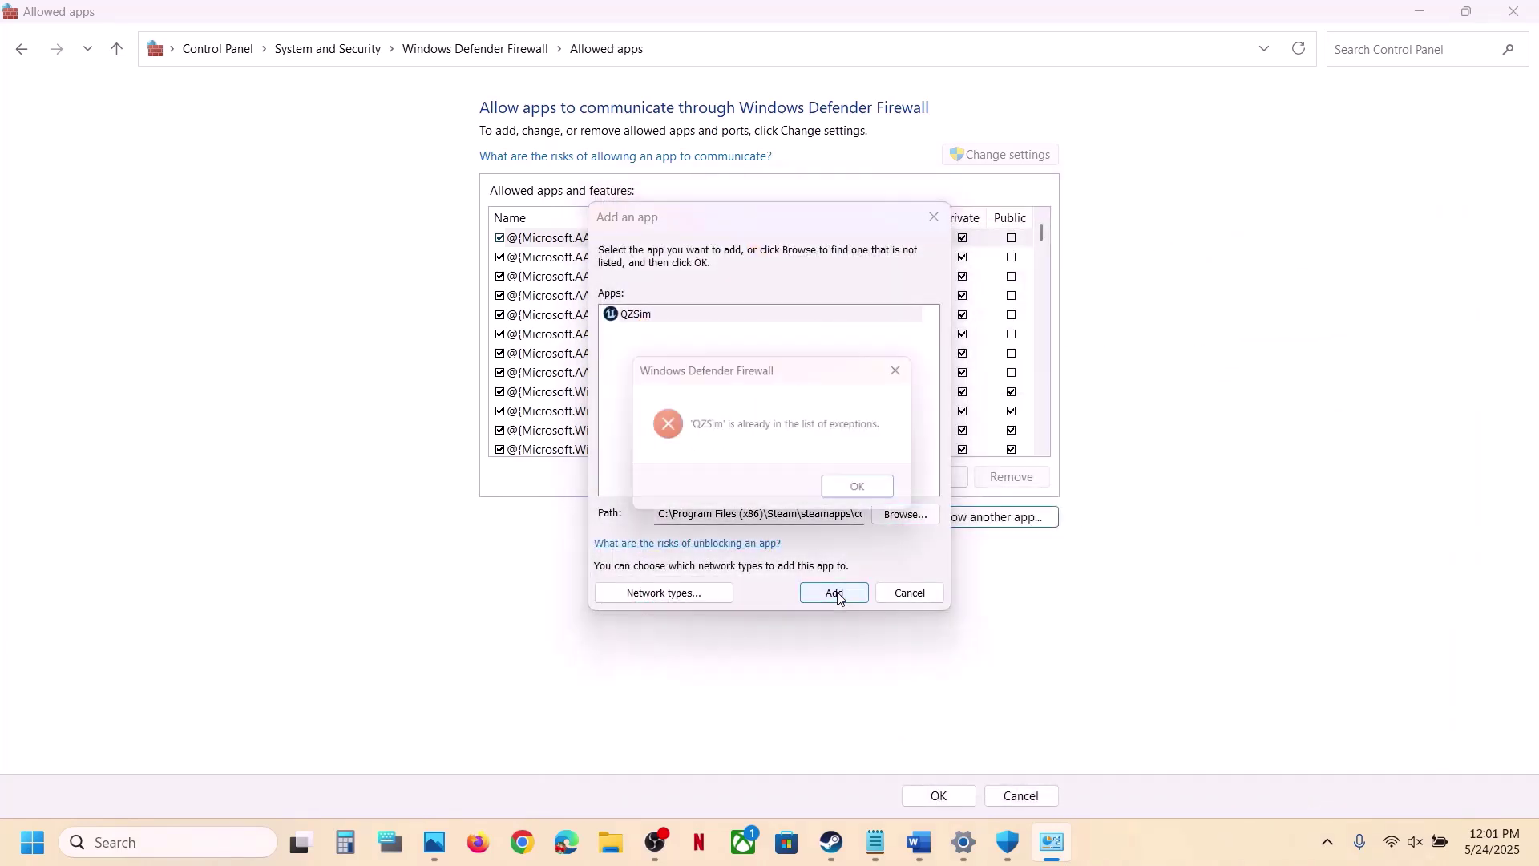
click(870, 493)
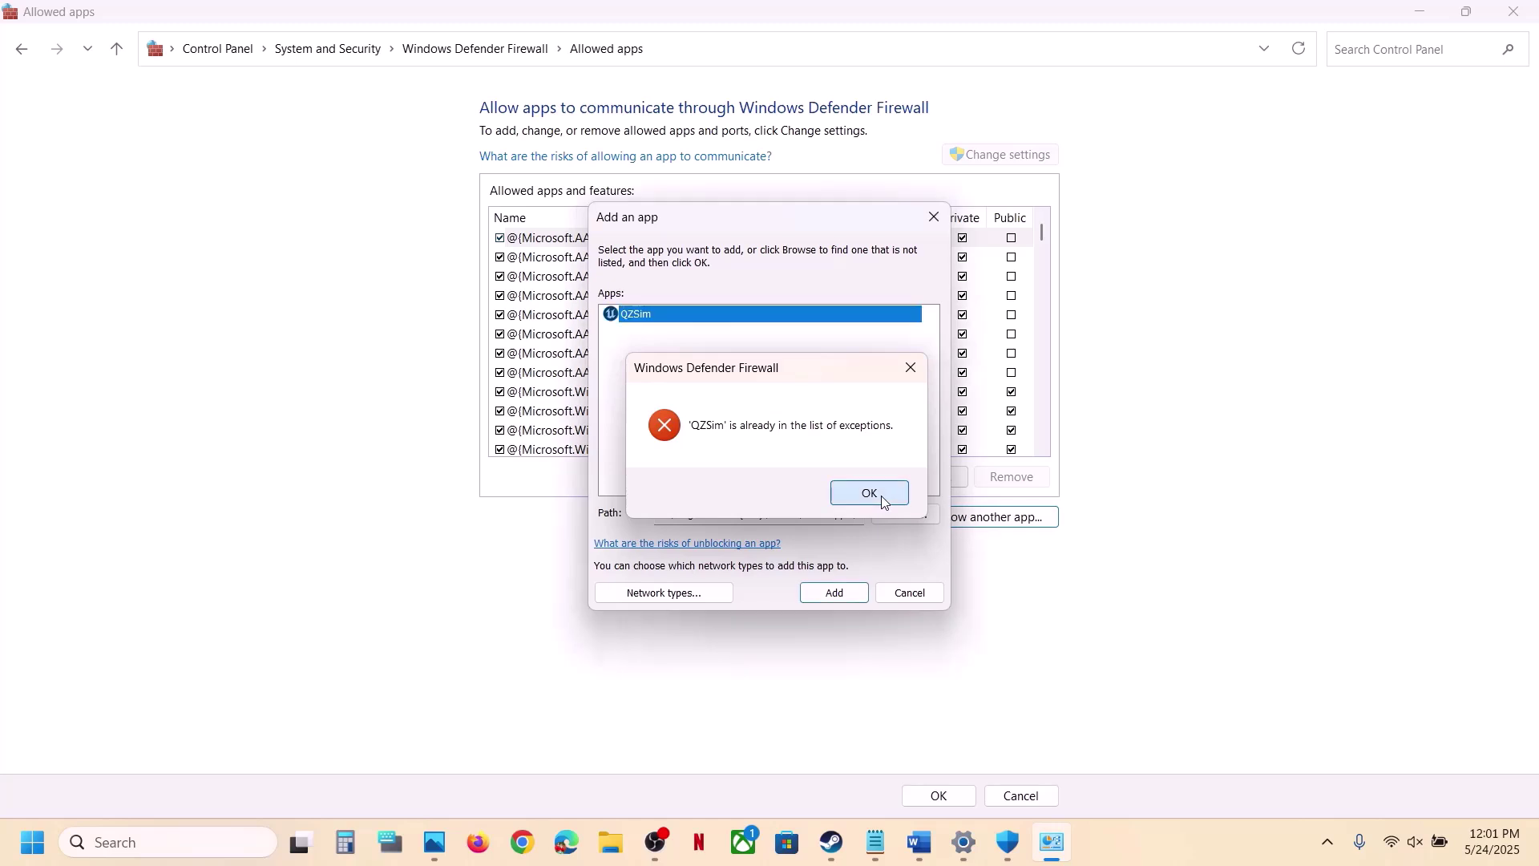
- Locate the QZSim entry in the firewall's allowed apps list, and close the open firewall and security windows
click(941, 217)
click(682, 413)
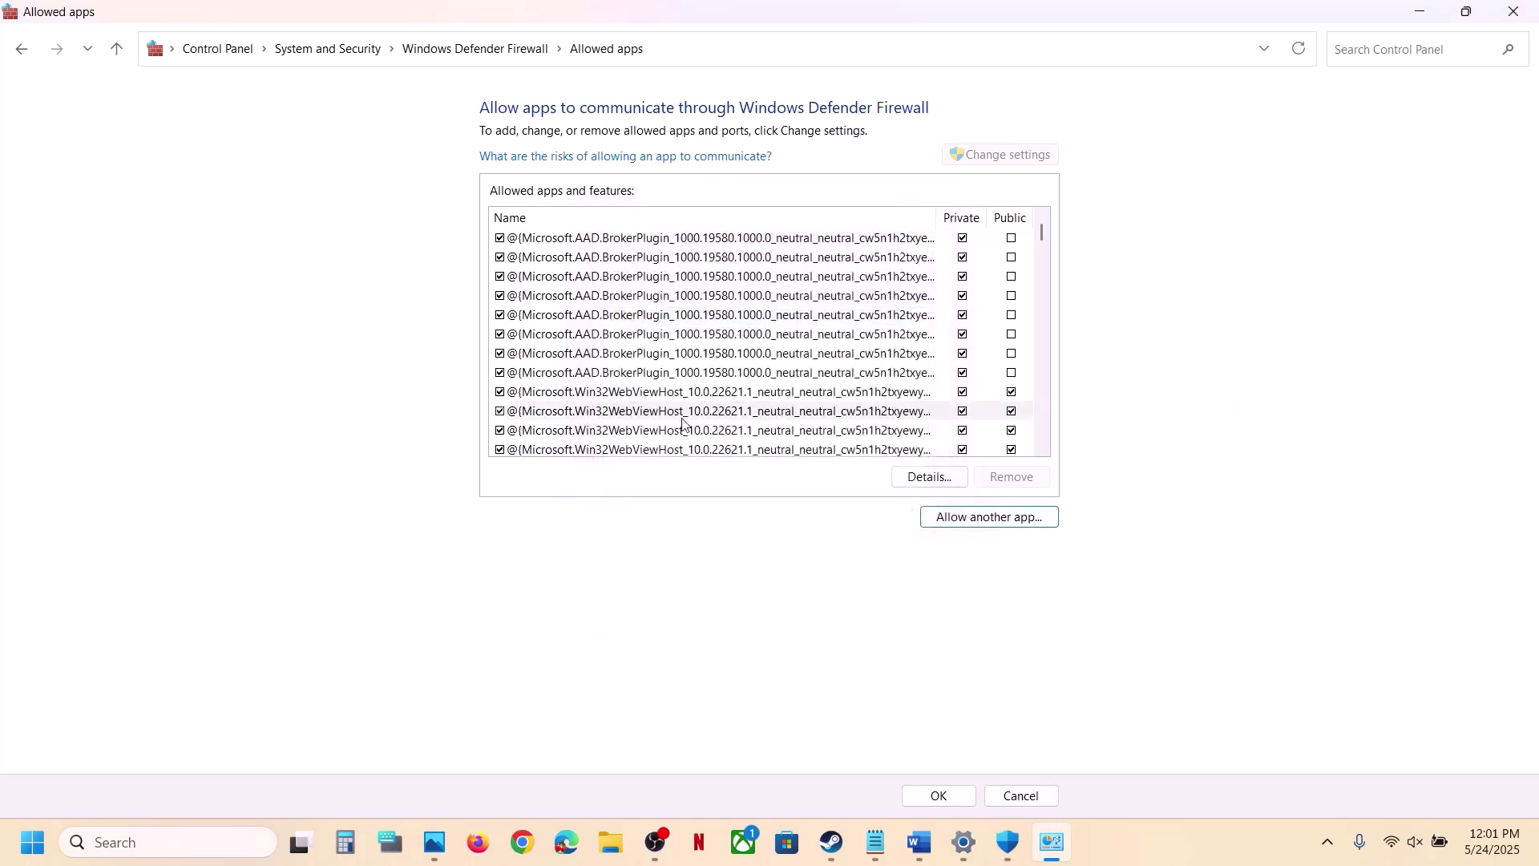
key(q)
key(z)
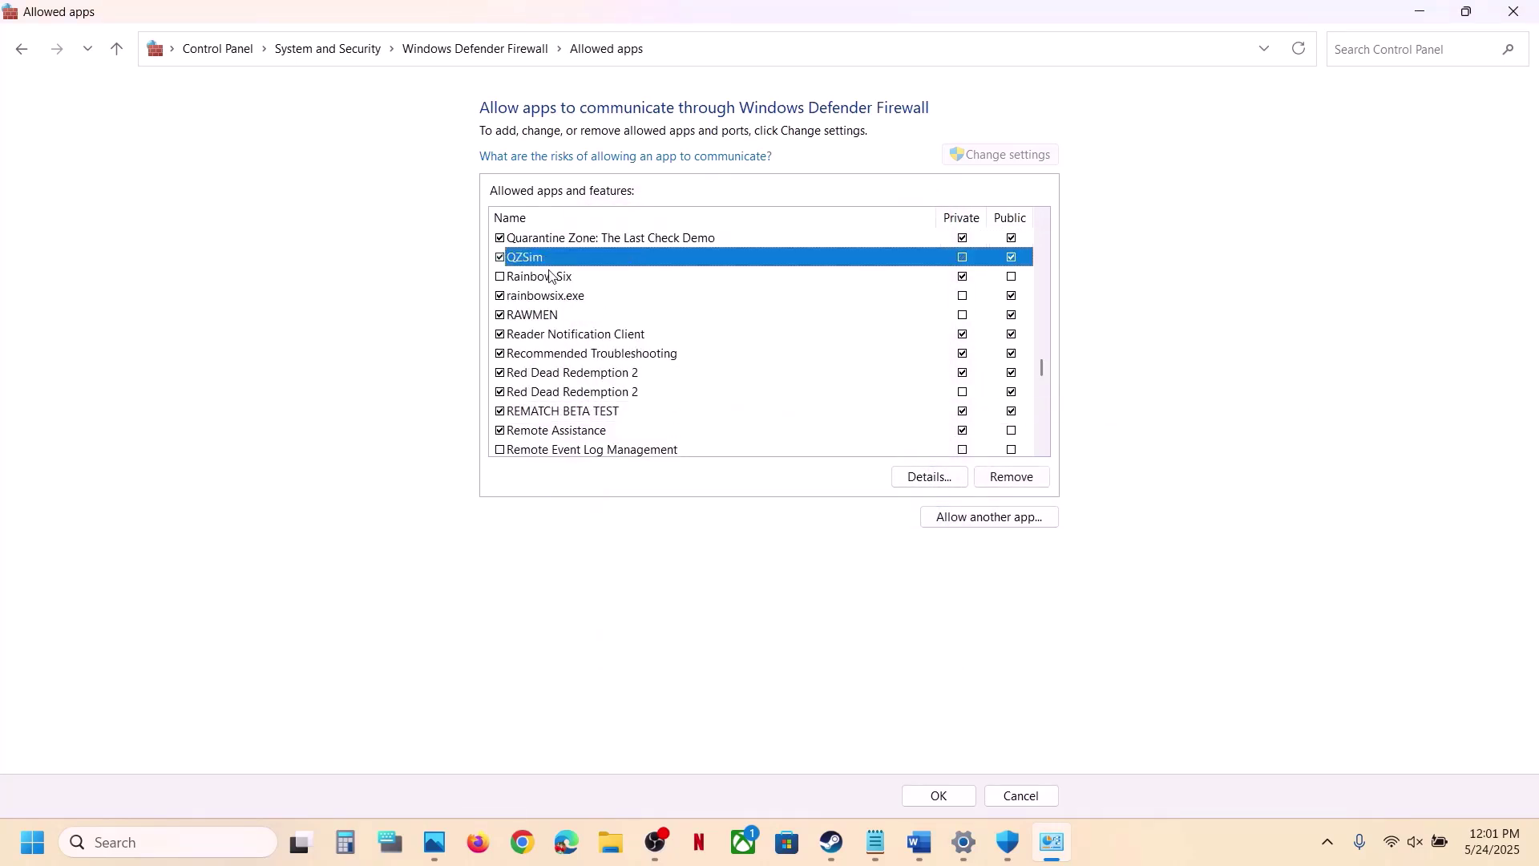
click(1514, 11)
click(1518, 13)
click(1518, 16)
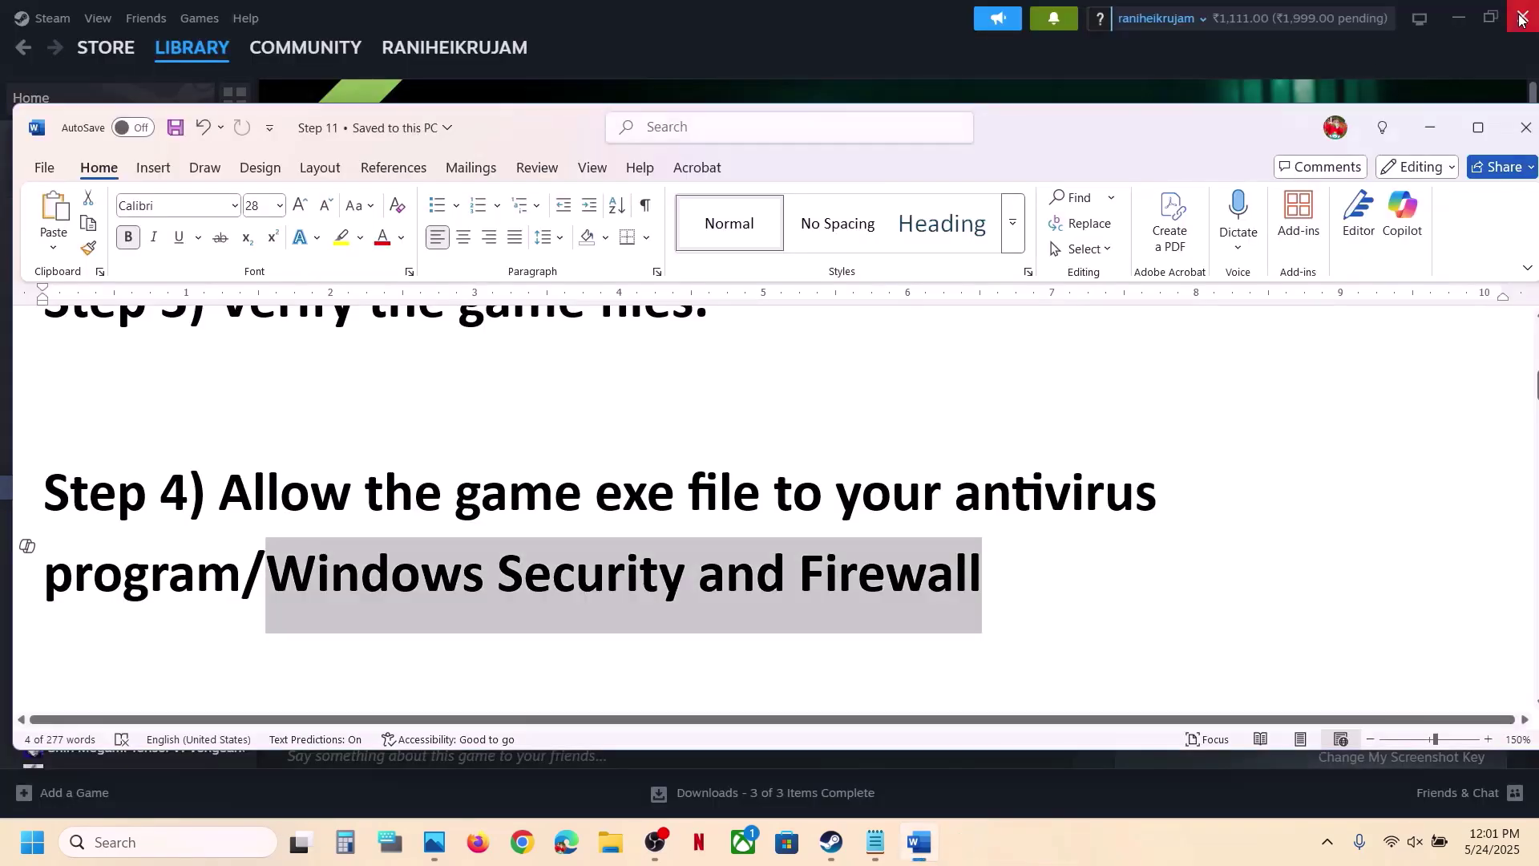
- Read Step 5 in the Word notes on a clean graphics driver installation, highlighting its text and the NVIDIA and AMD links
scroll(682, 510, down, 2)
scroll(682, 509, down, 2)
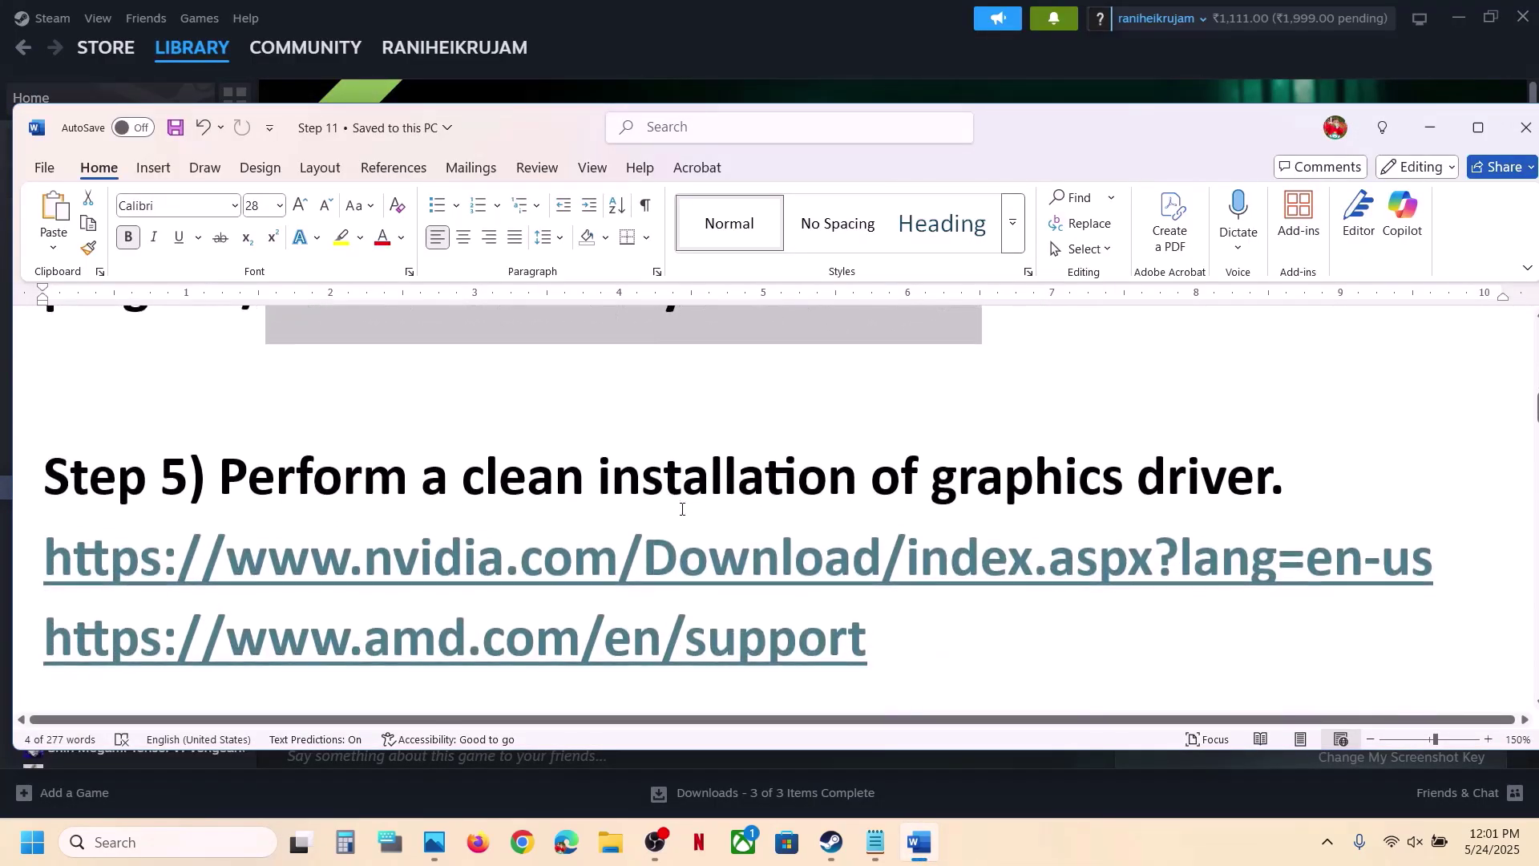
drag(464, 477, 1303, 493)
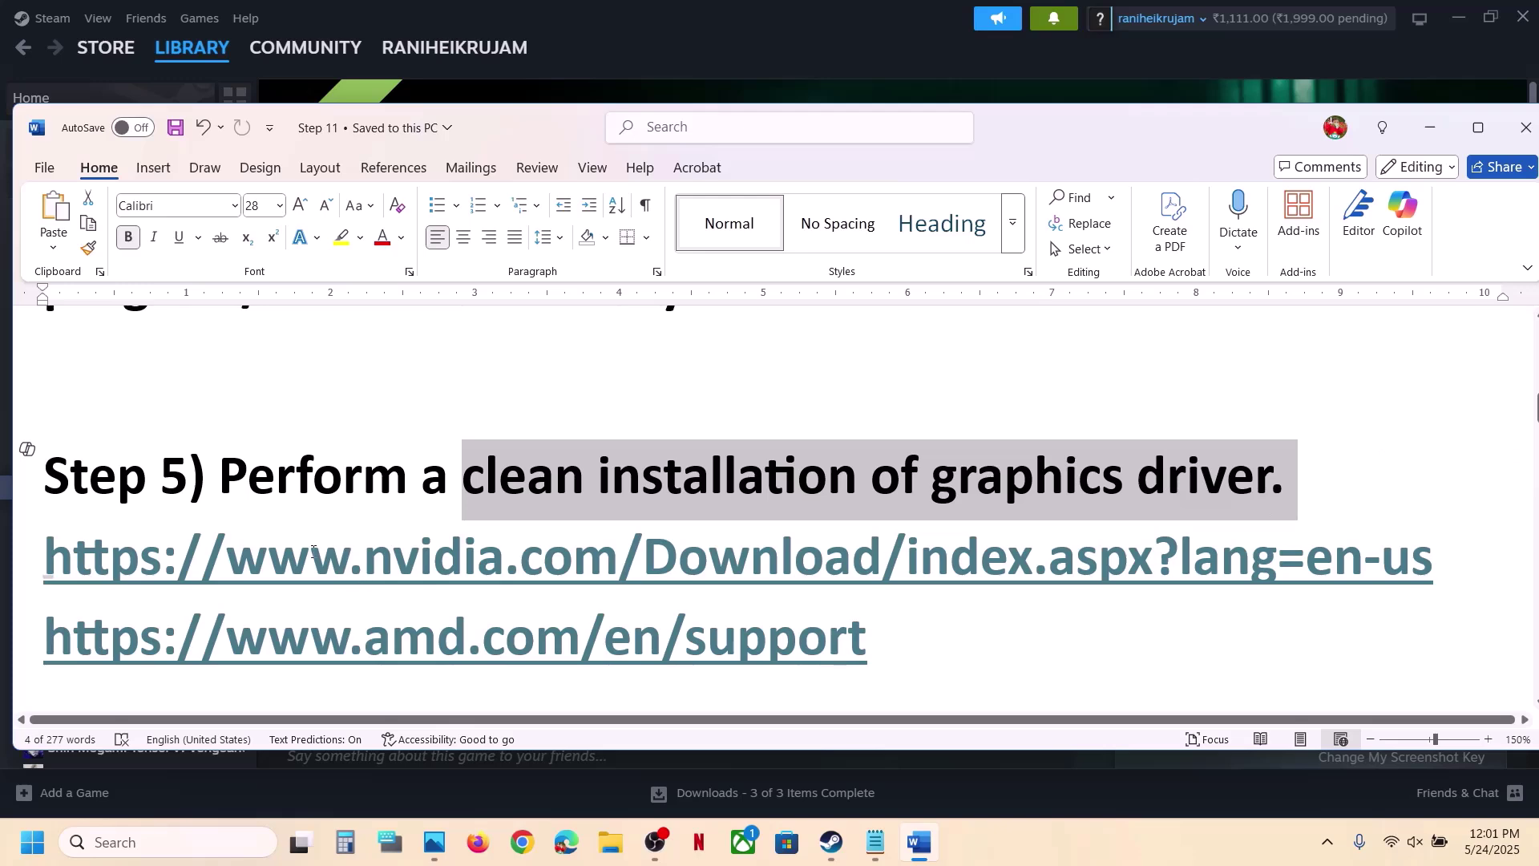
drag(45, 558, 1032, 597)
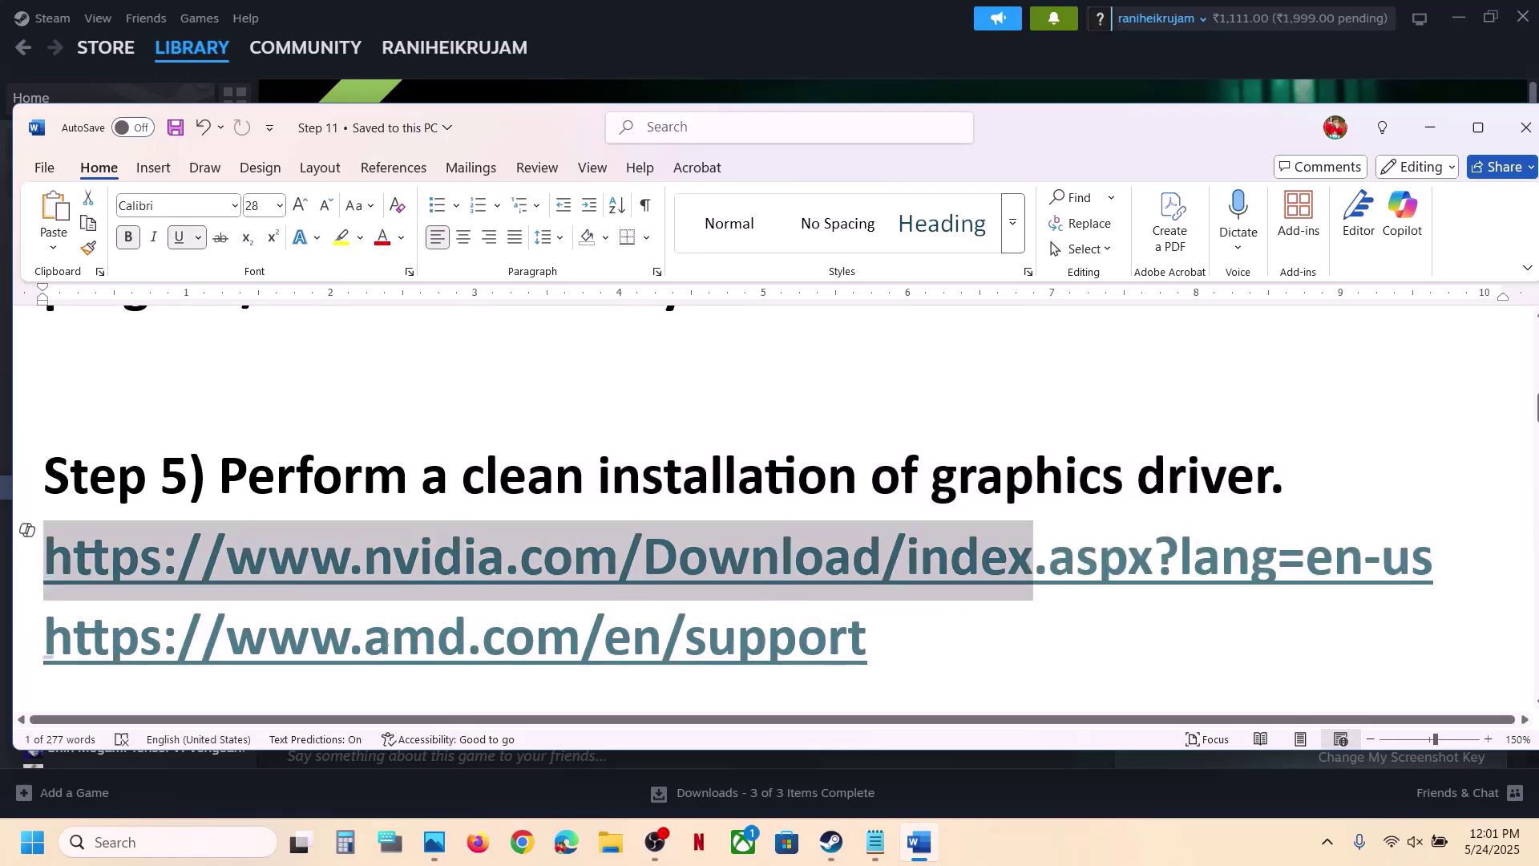
drag(350, 644, 797, 642)
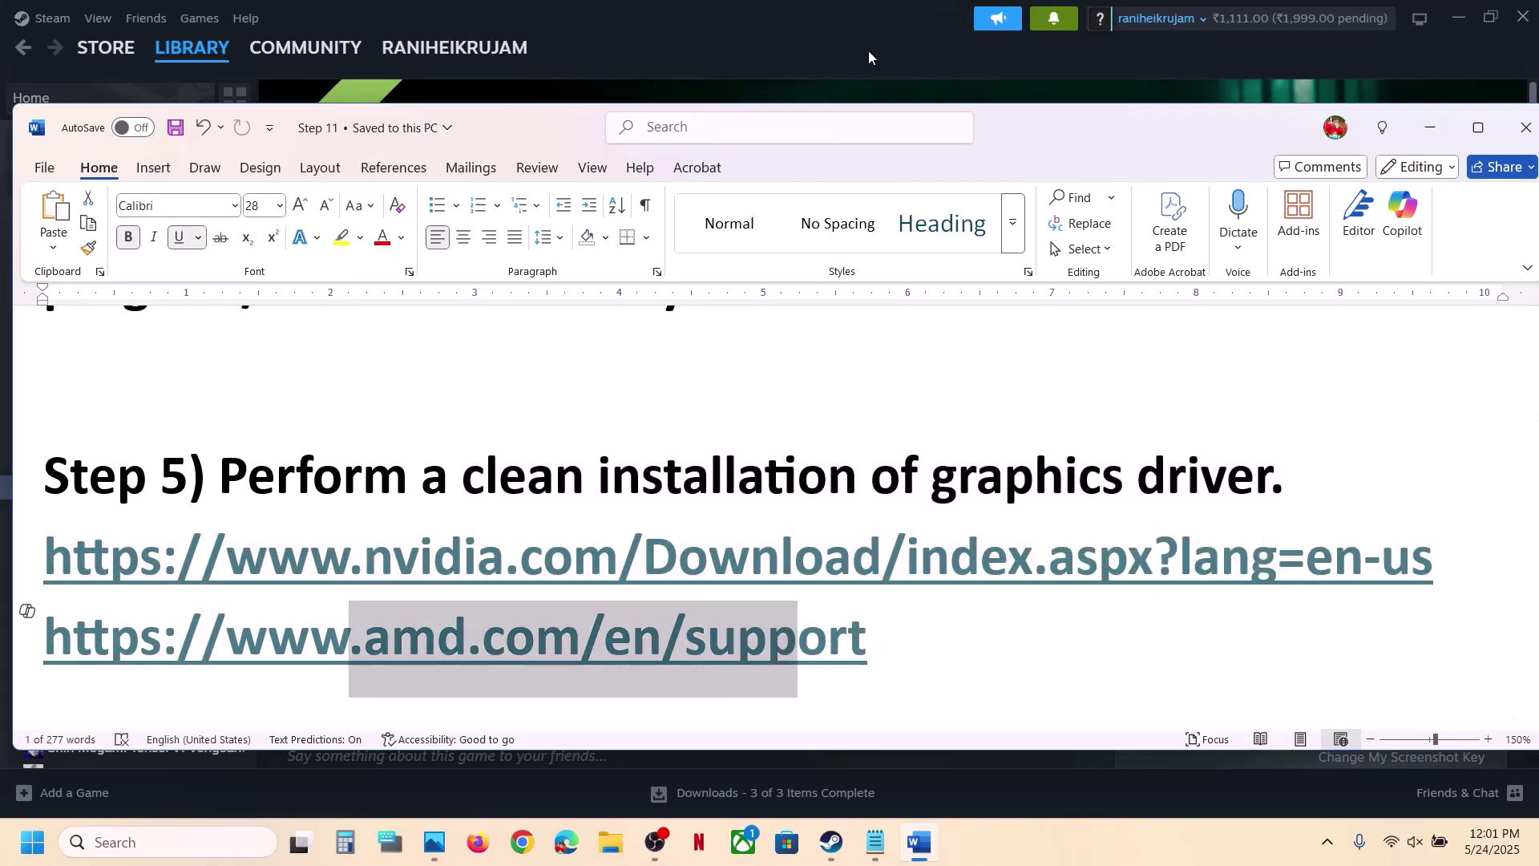
- Switch to the NVIDIA drivers page in Chrome and search for the GeForce RTX 3050 Laptop GPU driver for Windows 11
drag(868, 50, 1067, 756)
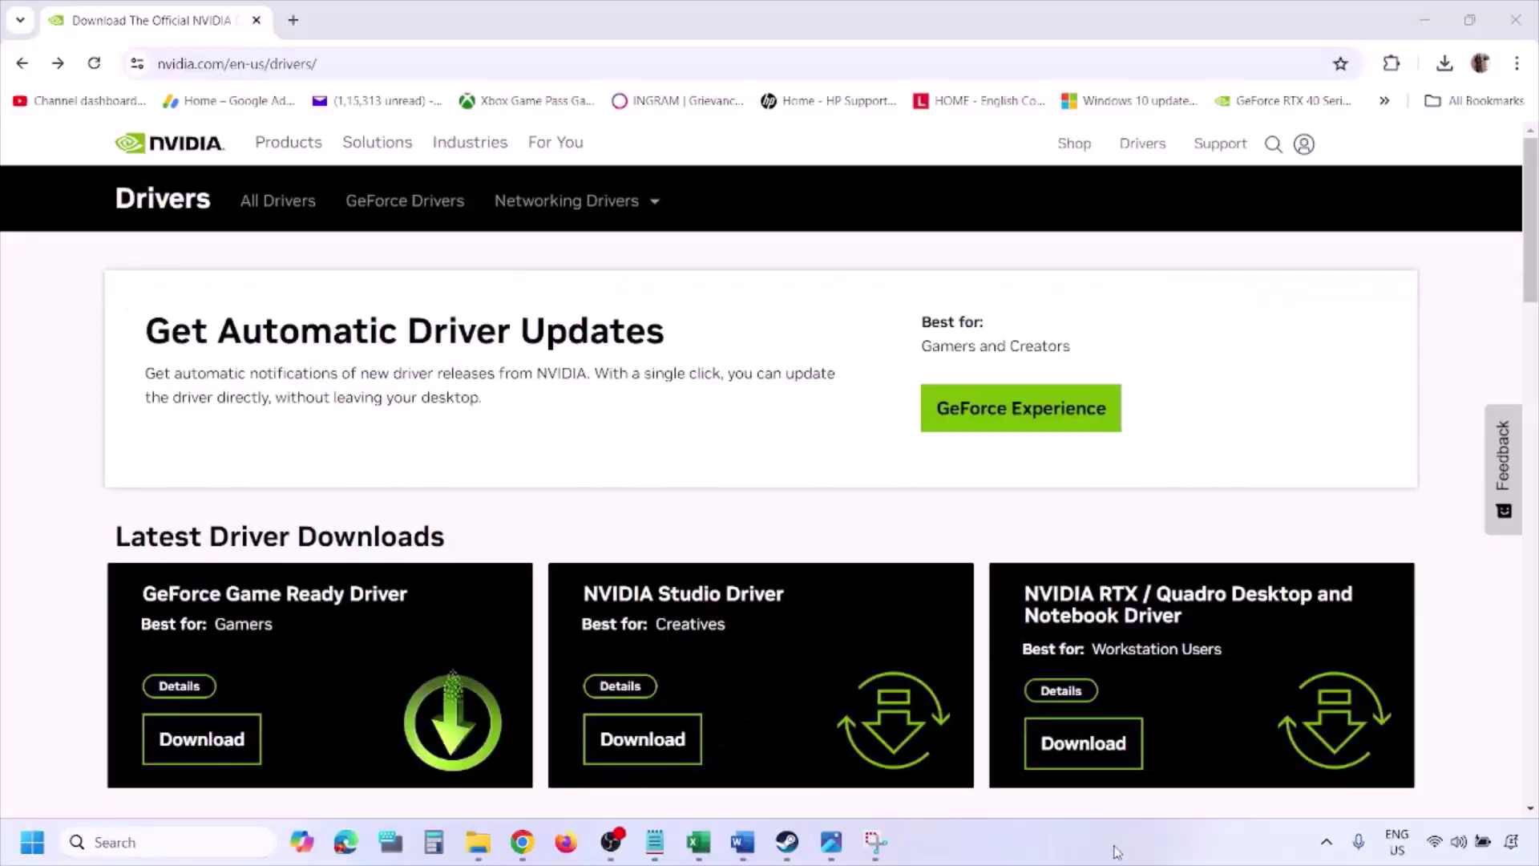
scroll(358, 490, down, 8)
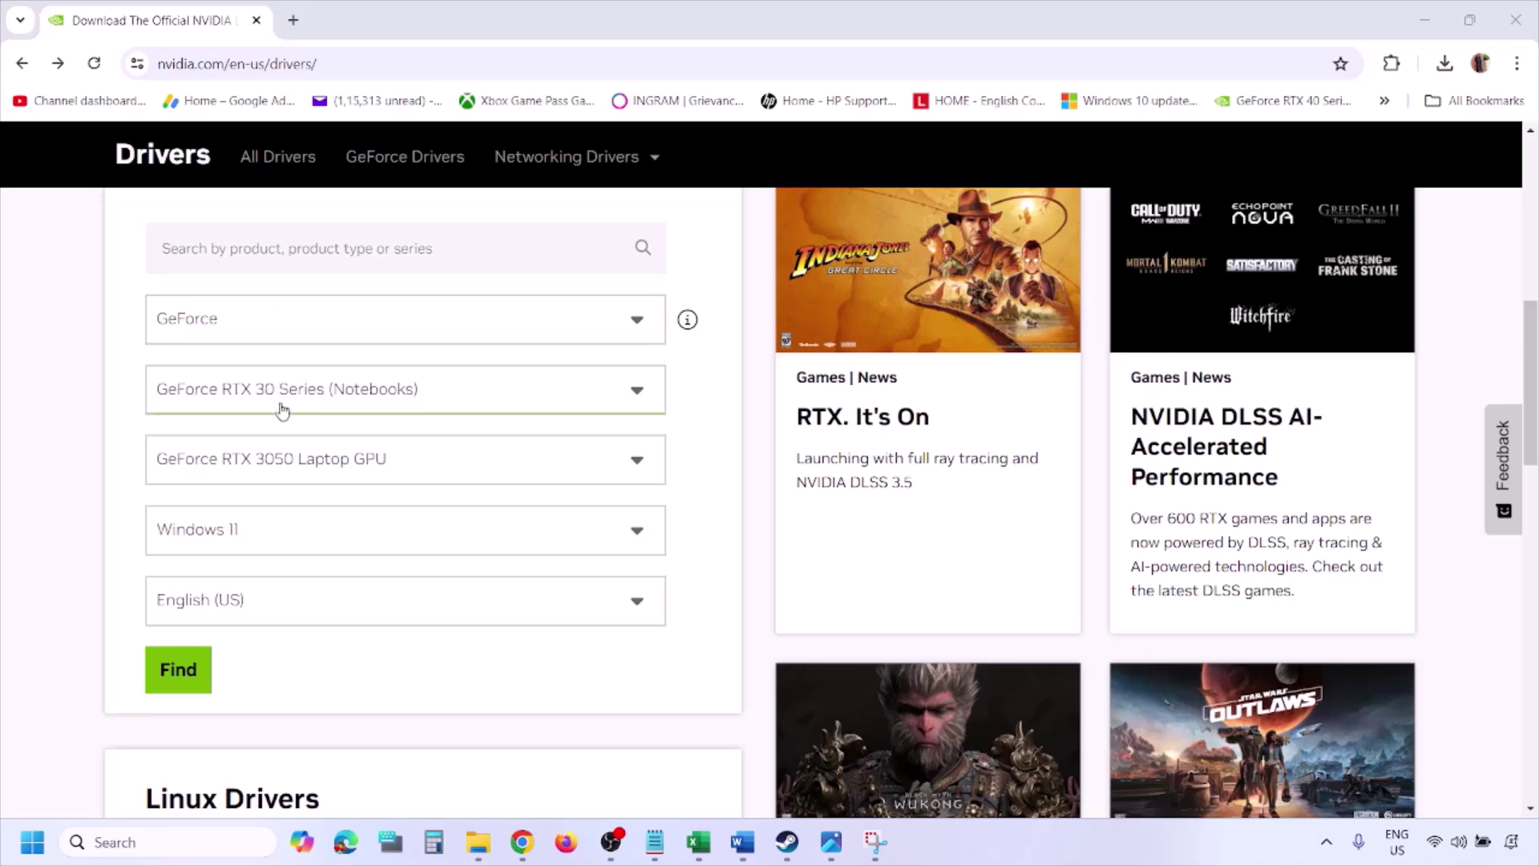
click(255, 536)
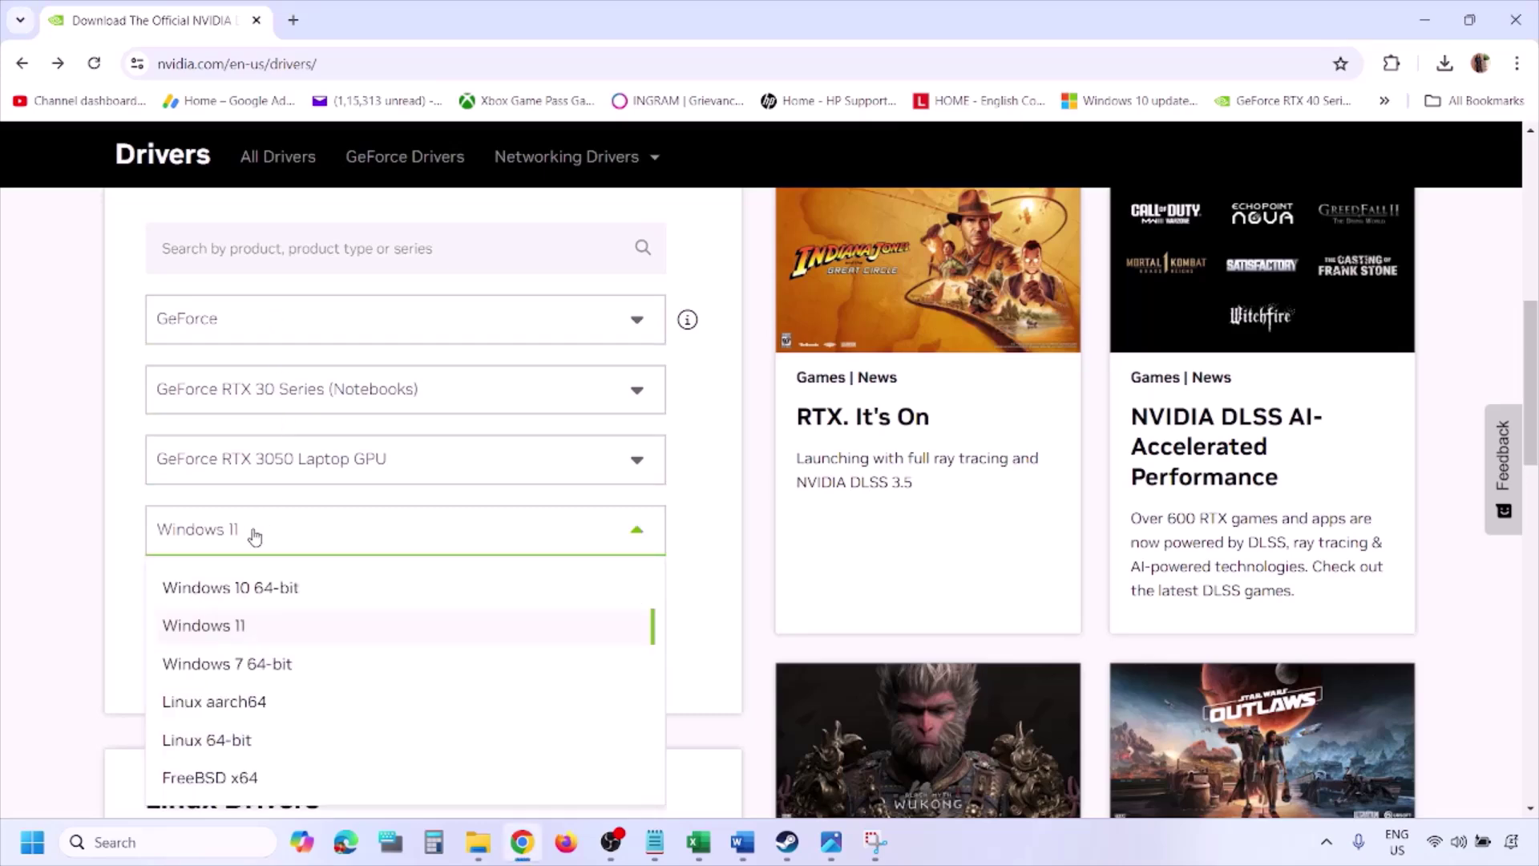
click(224, 635)
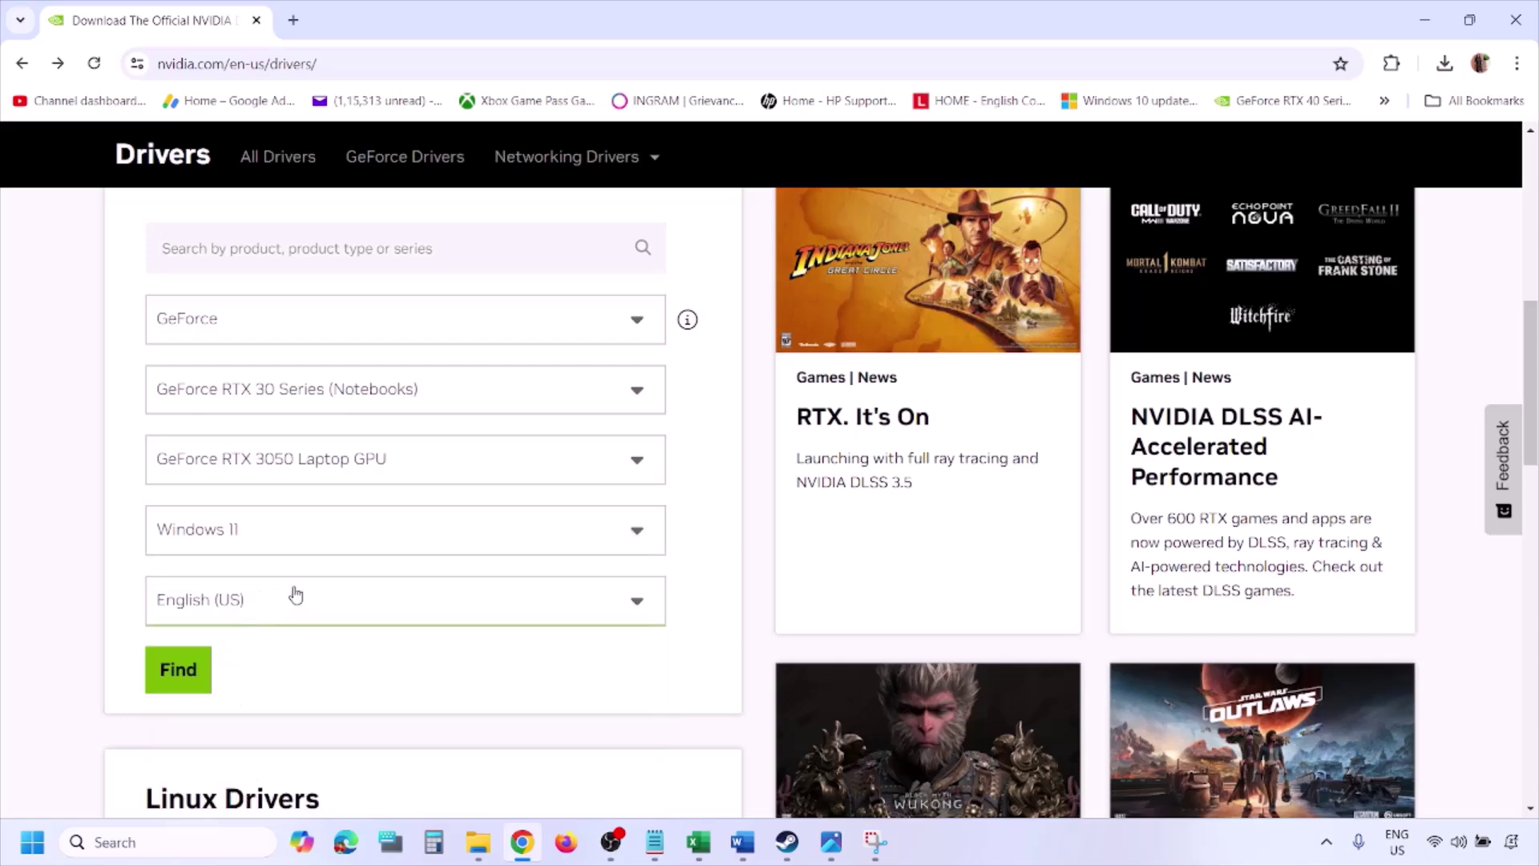
click(179, 672)
- Switch to Photos and review 1.png through 5.png on downloading the Game Ready Driver and performing a custom clean installation
click(833, 849)
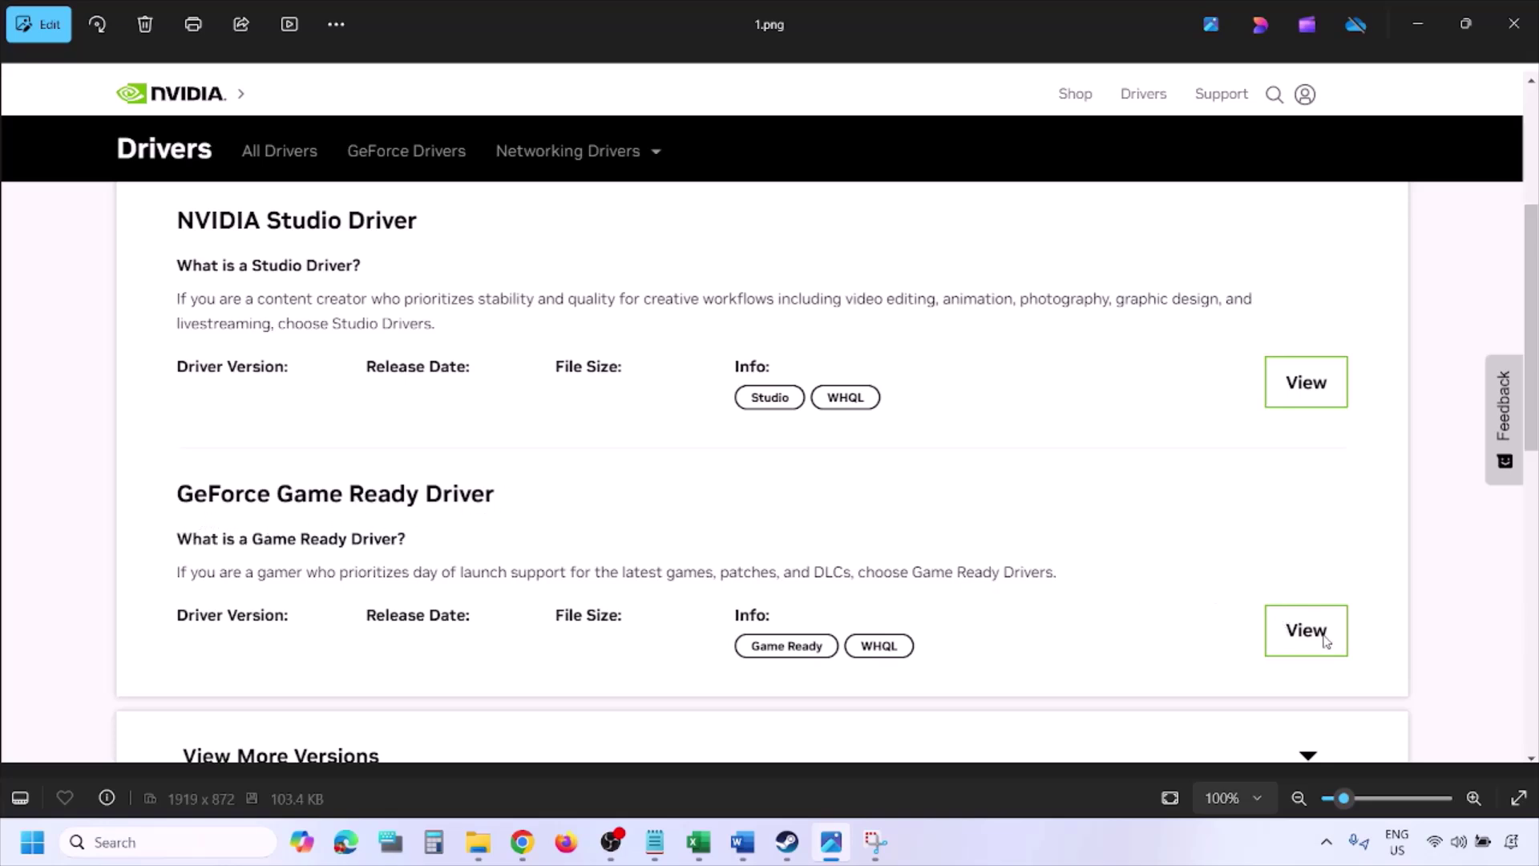
key(Right)
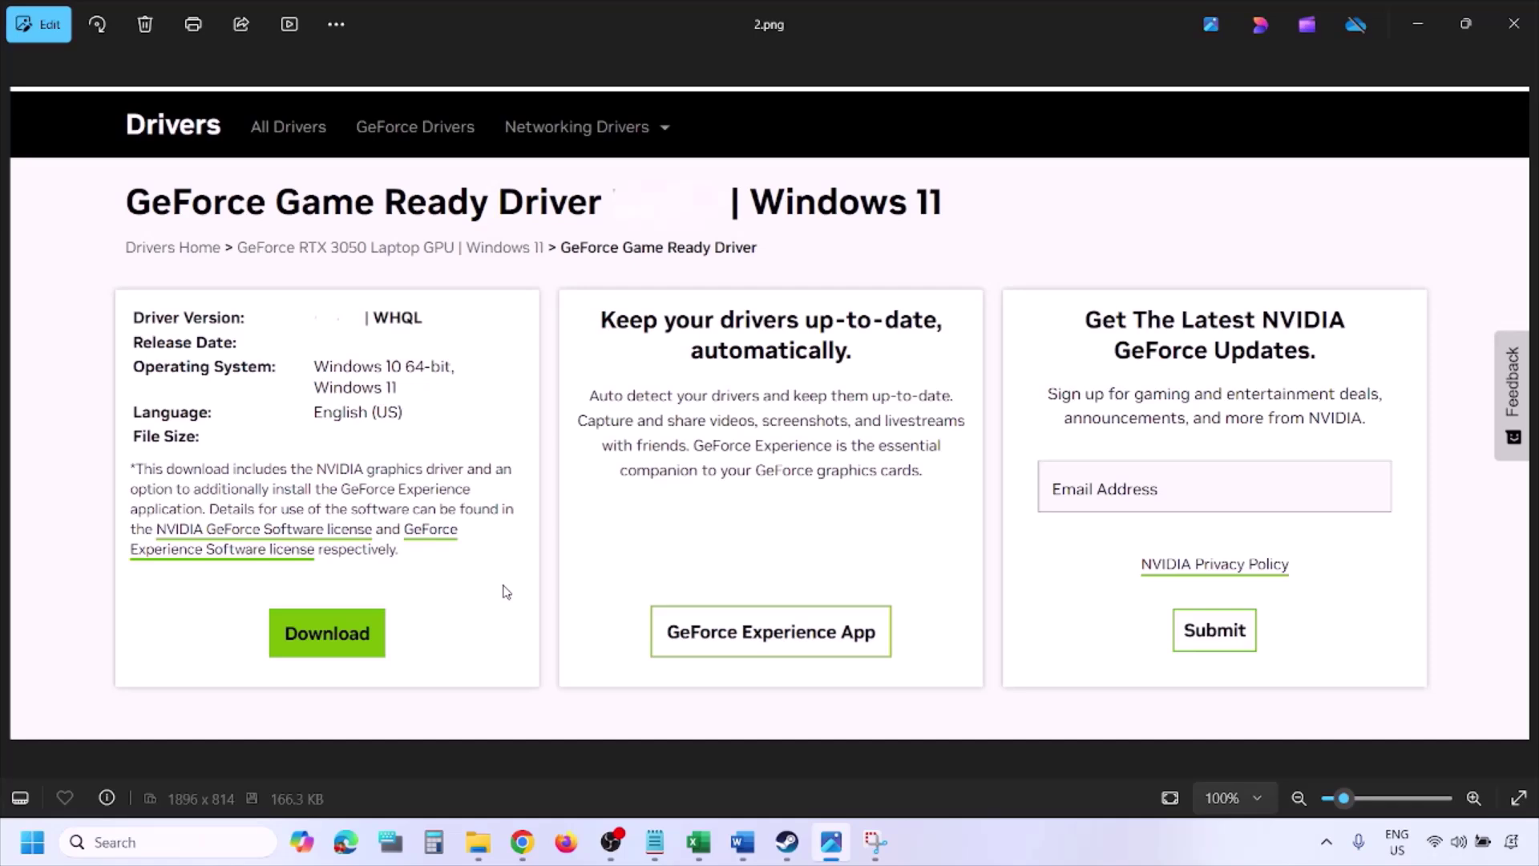
key(Right)
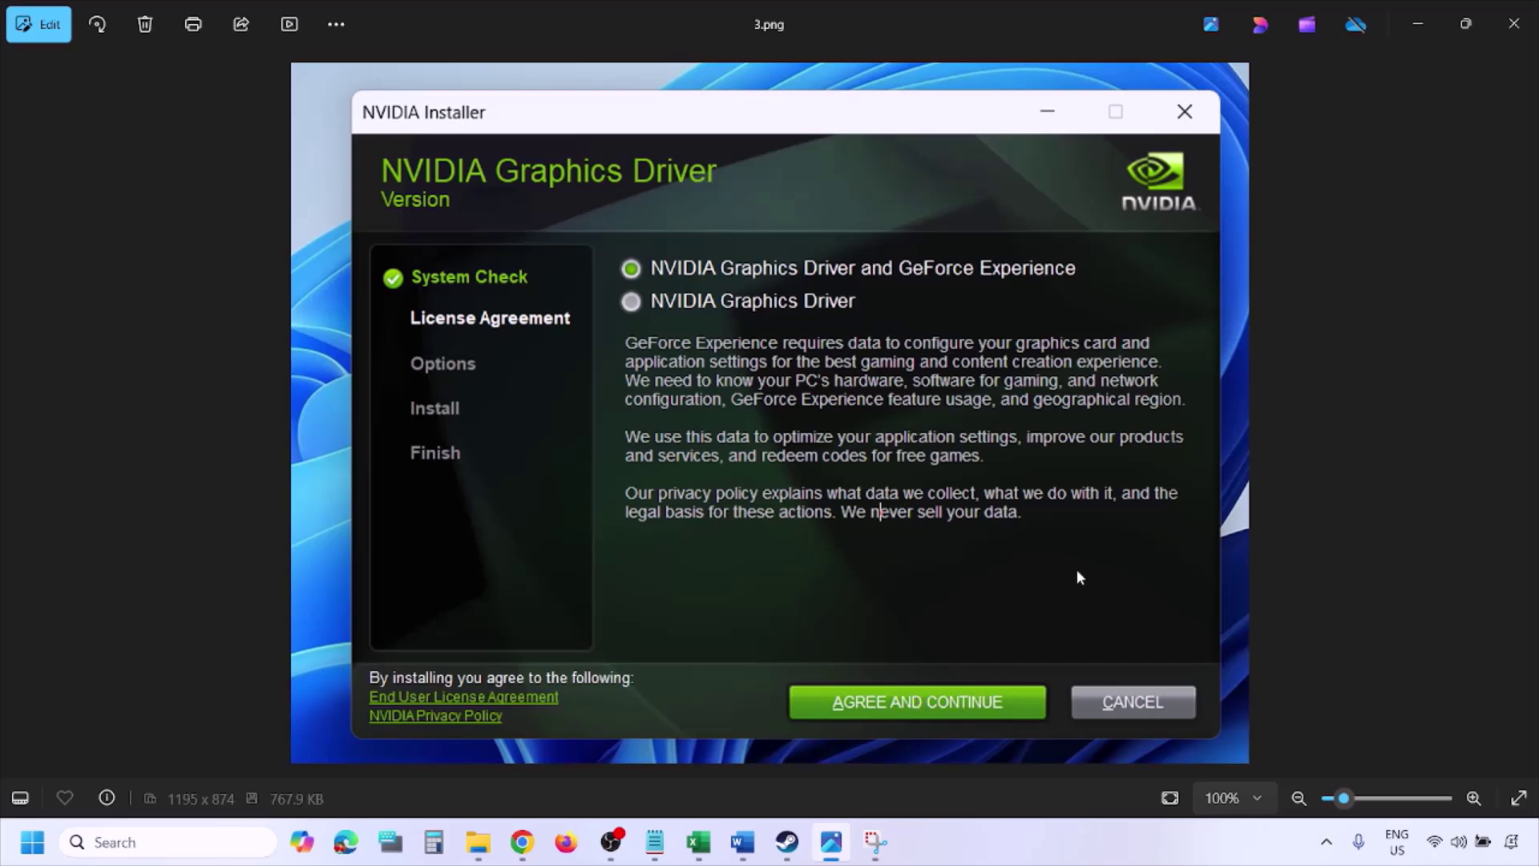
key(Right)
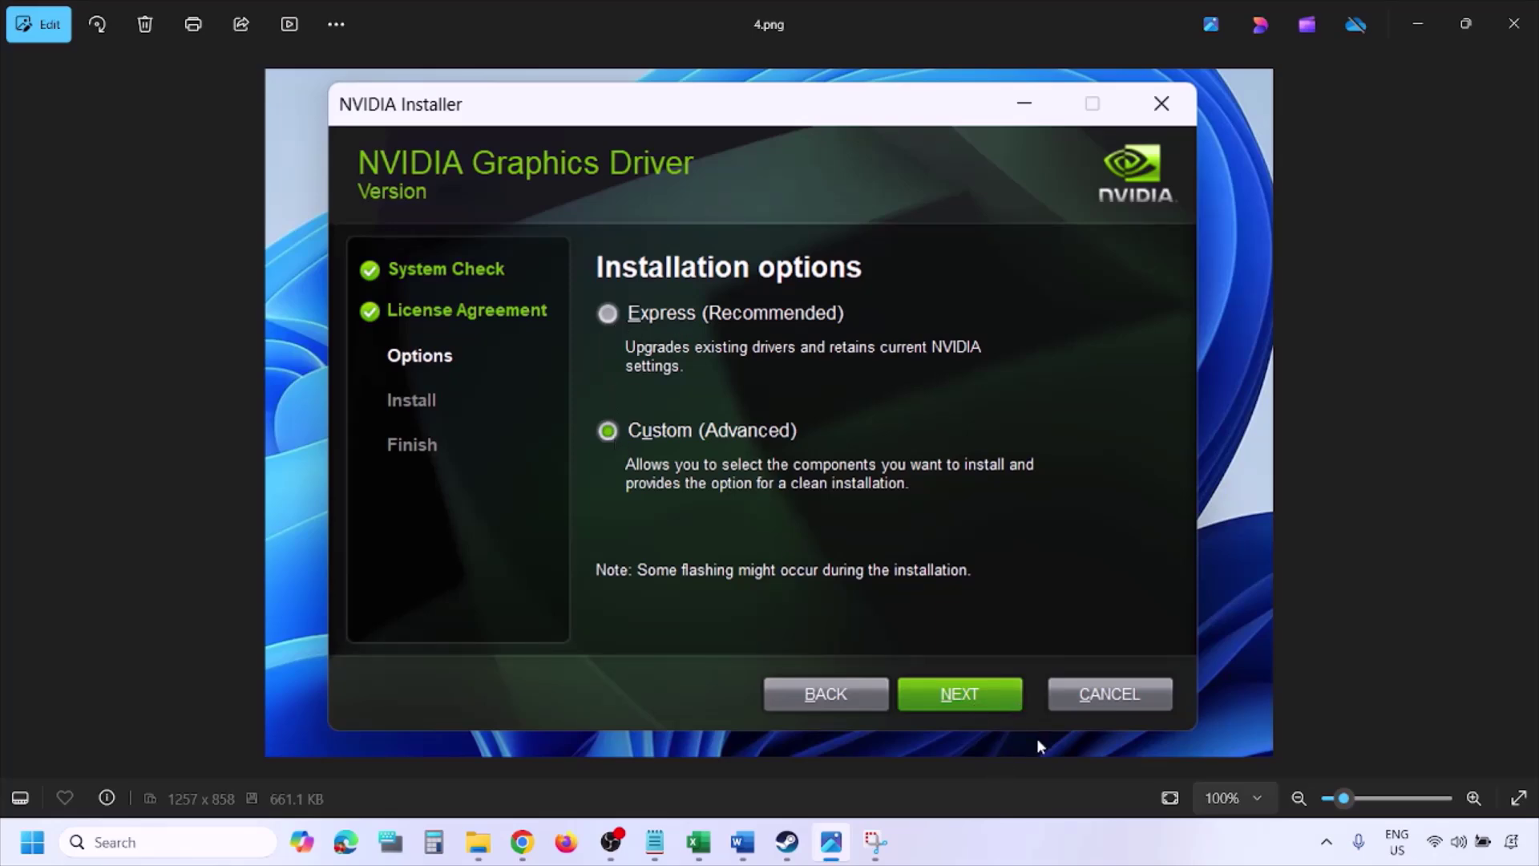
key(Right)
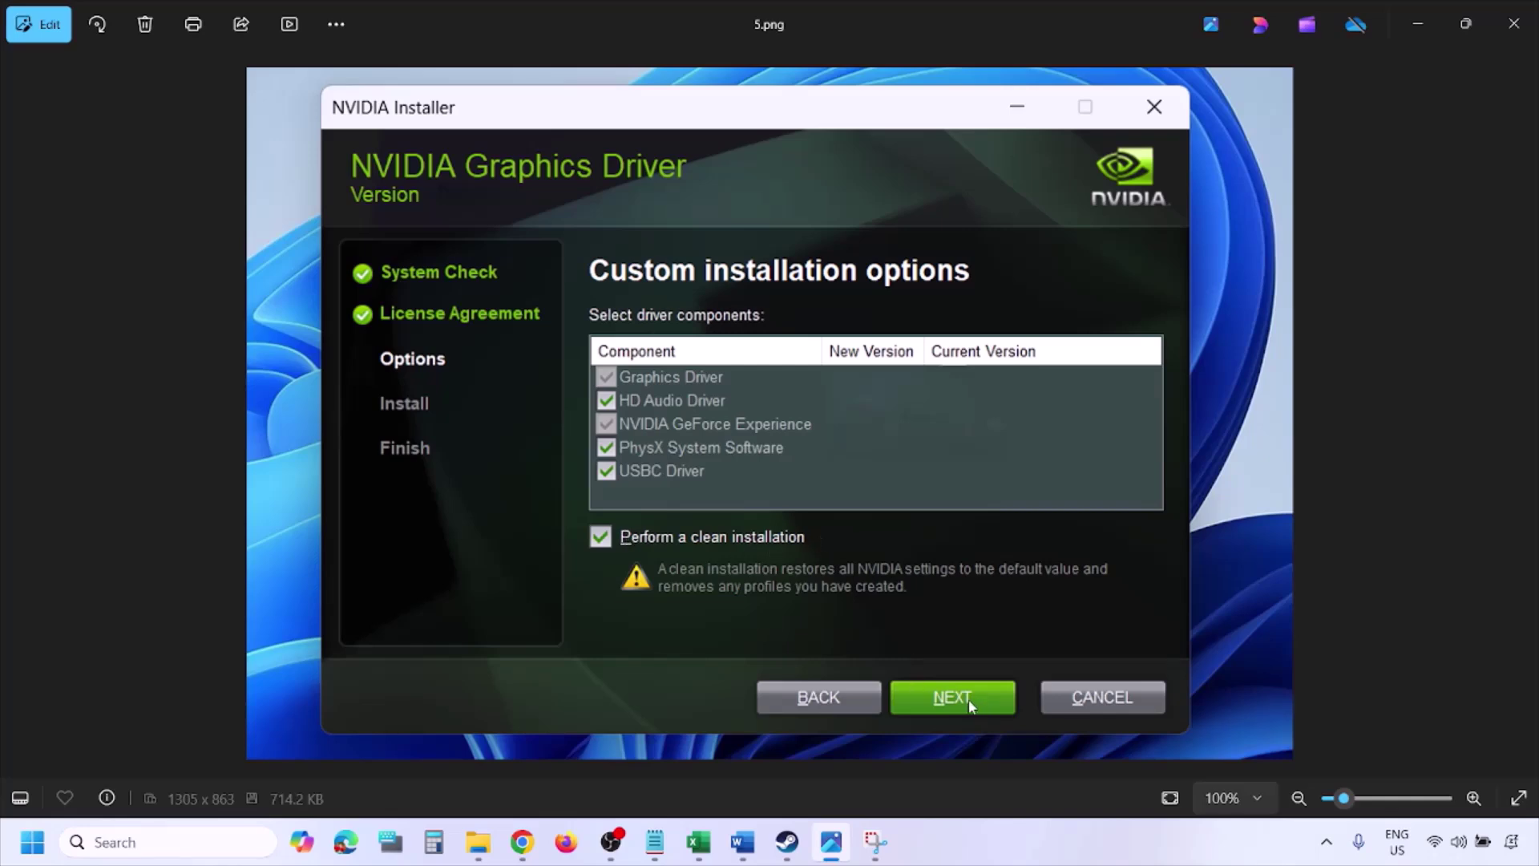
- View the Restart option among the Windows power options without restarting the computer
click(32, 841)
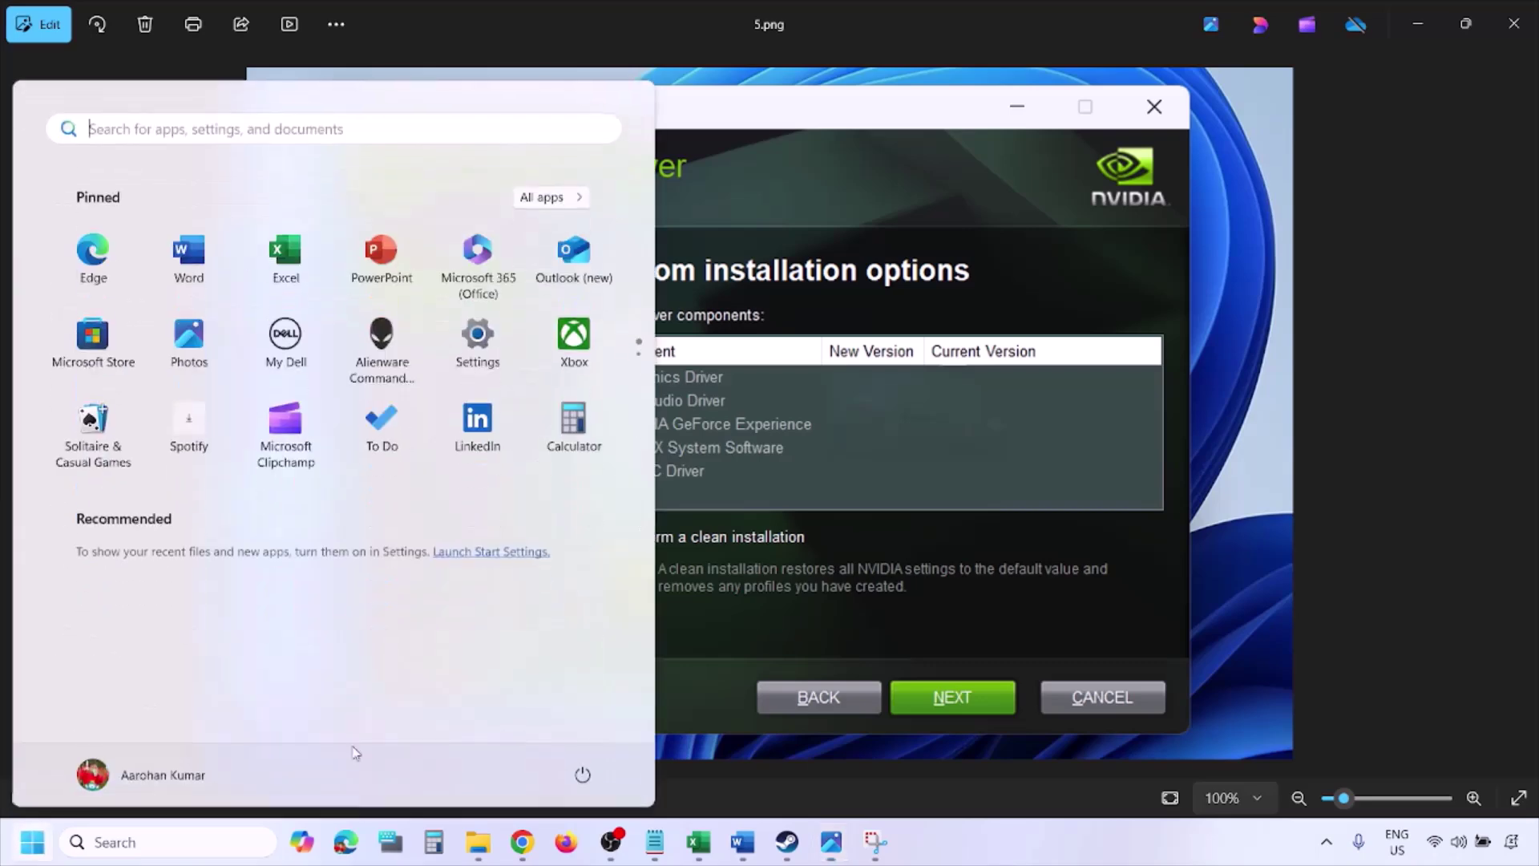
click(589, 778)
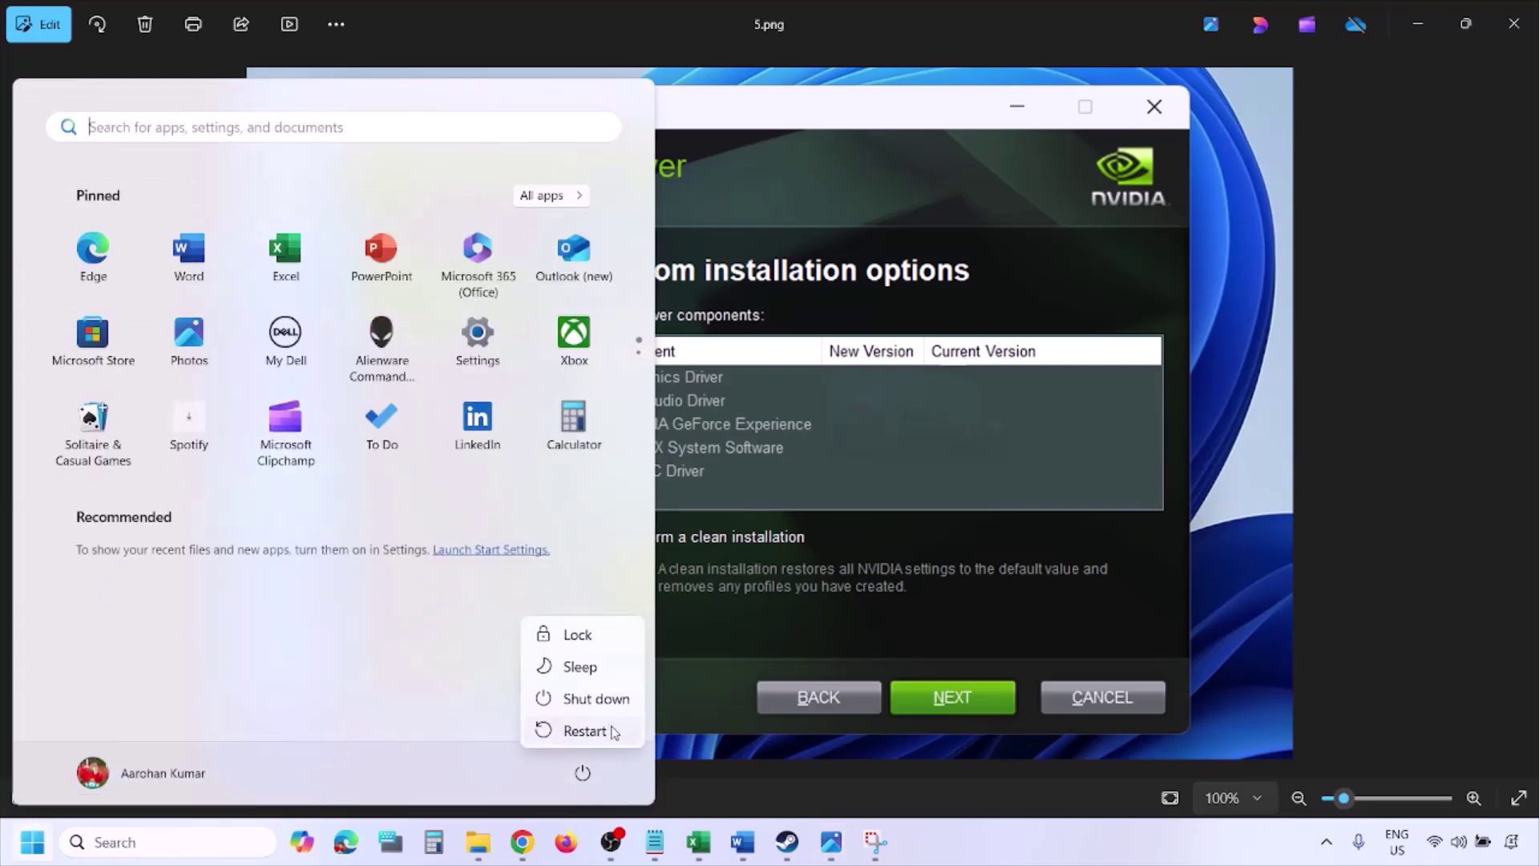
key(Escape)
key(Escape)
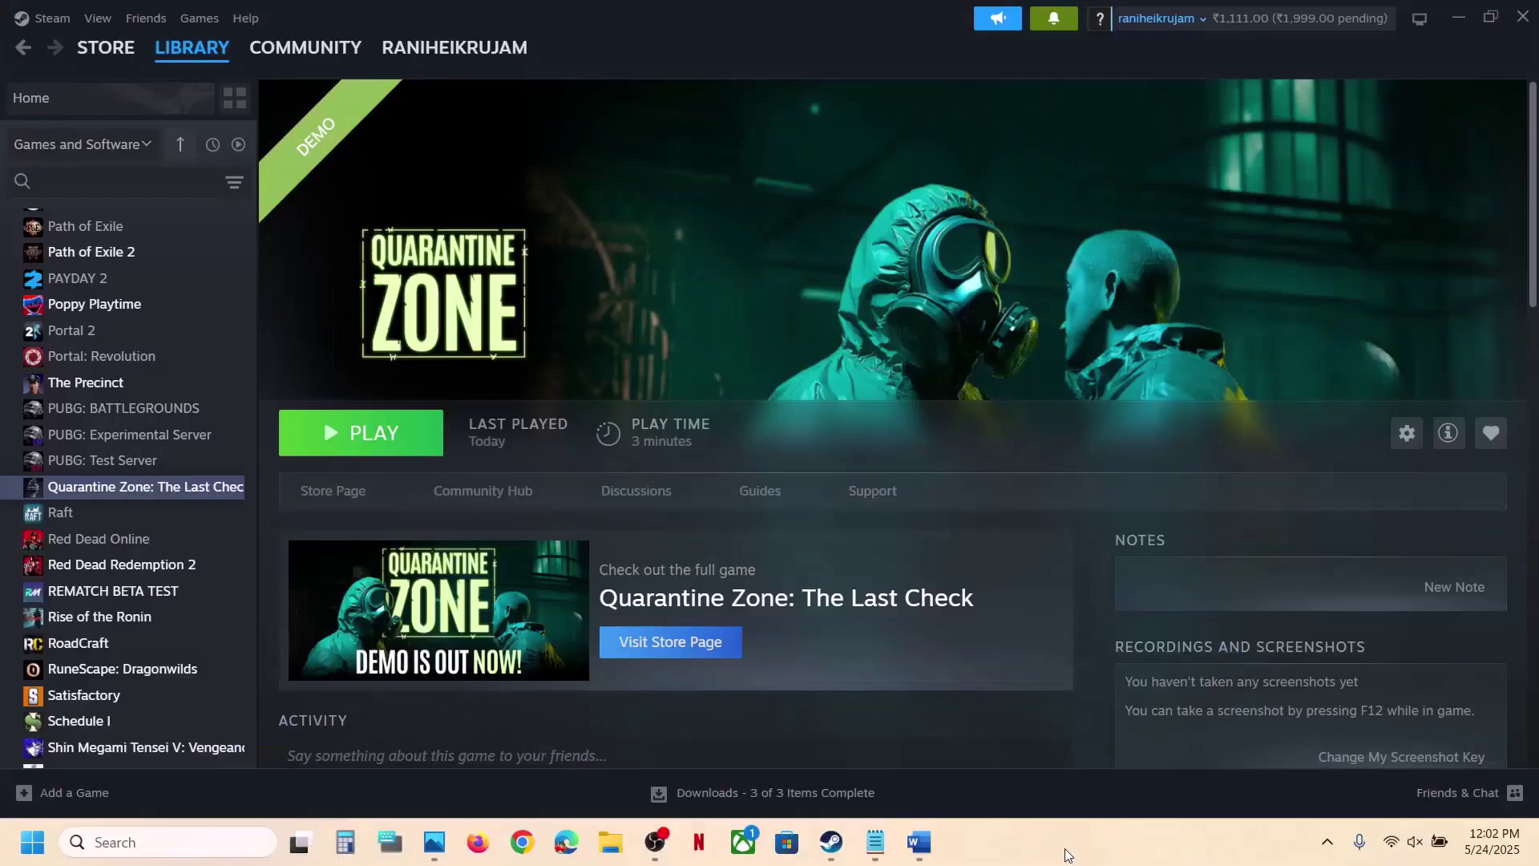
- Return to the Word notes, highlight the AMD support address under Step 5 and continue to Step 6
click(918, 842)
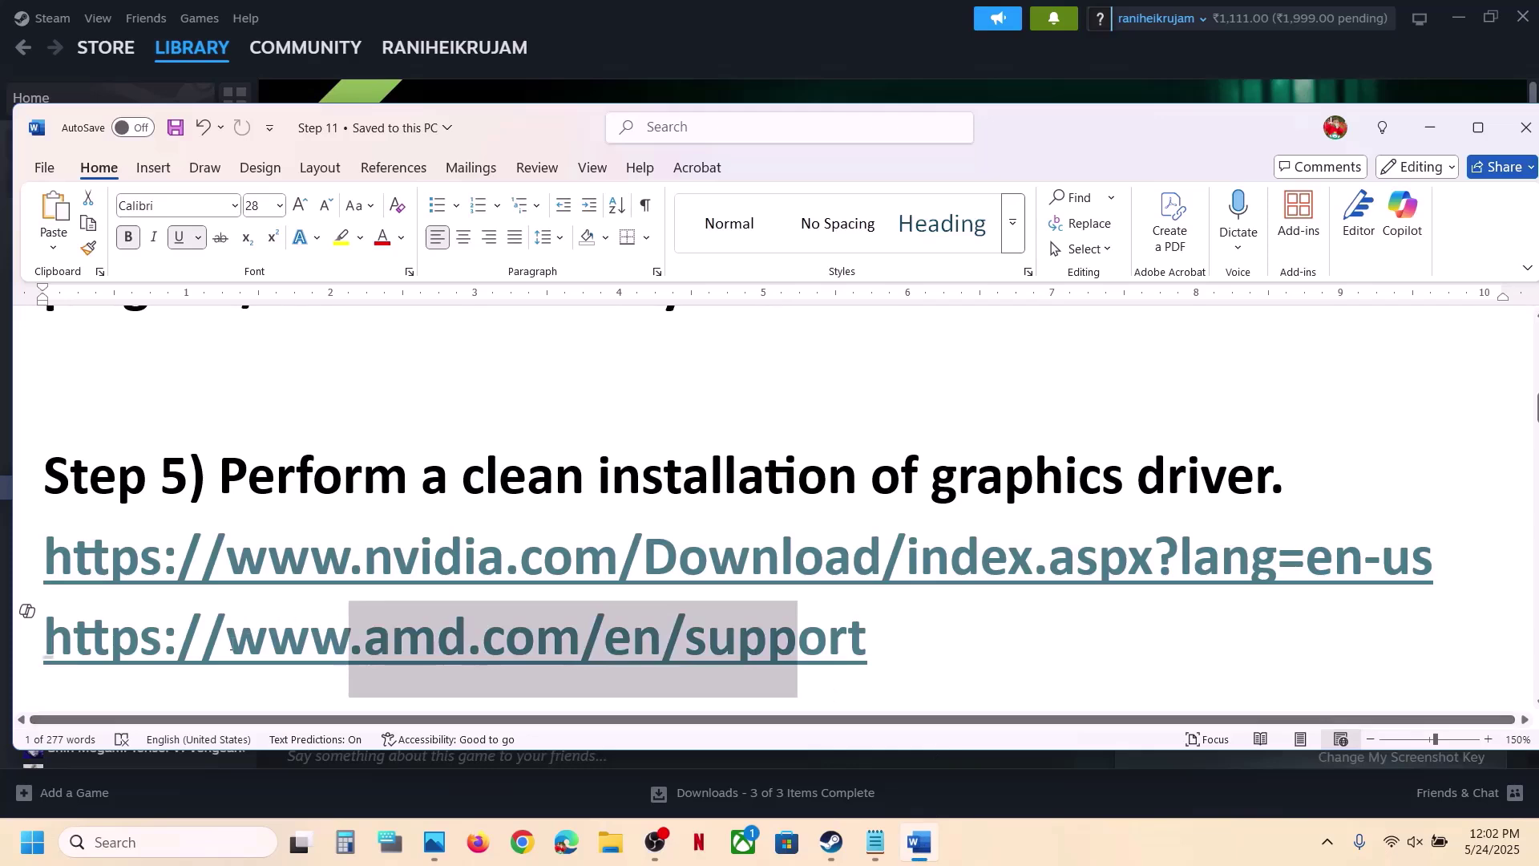
drag(238, 642, 867, 639)
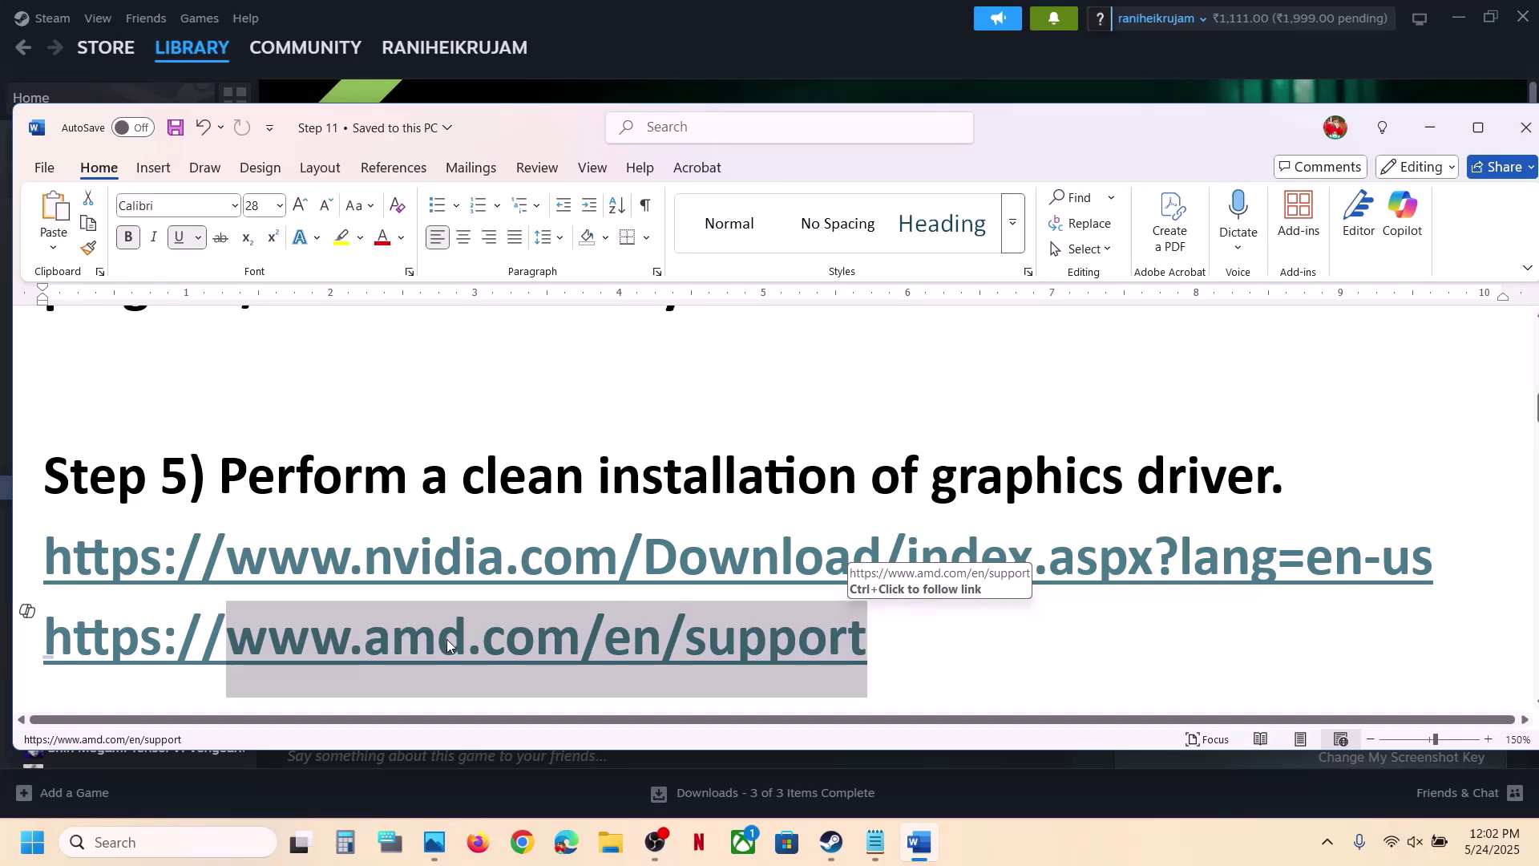
scroll(445, 638, down, 3)
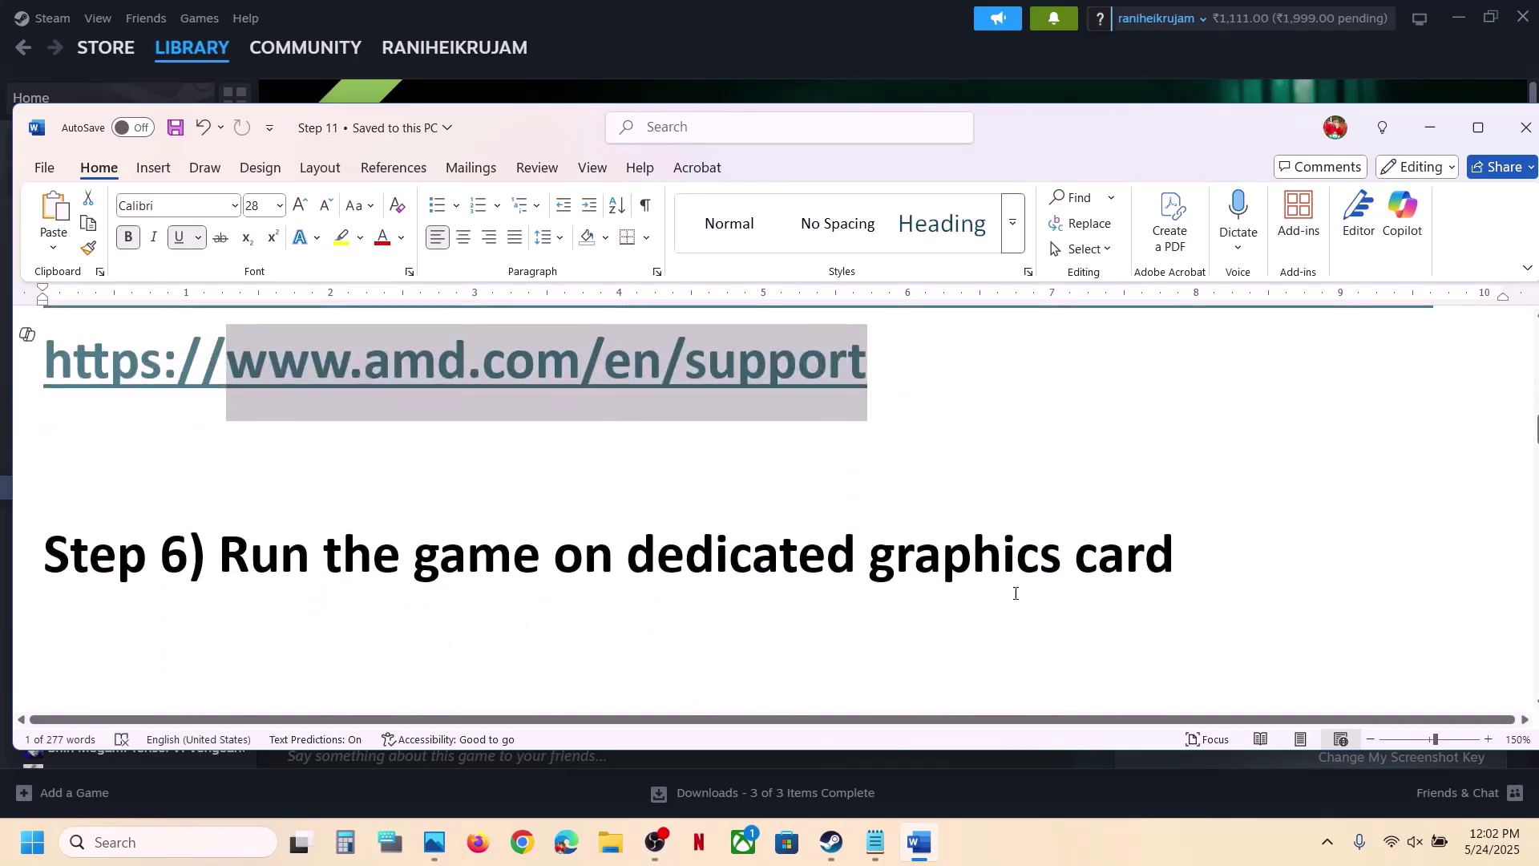
- Copy the word "graphics" from Step 6 and use it in Windows search to open Graphics settings
double_click(926, 559)
key(ctrl+c)
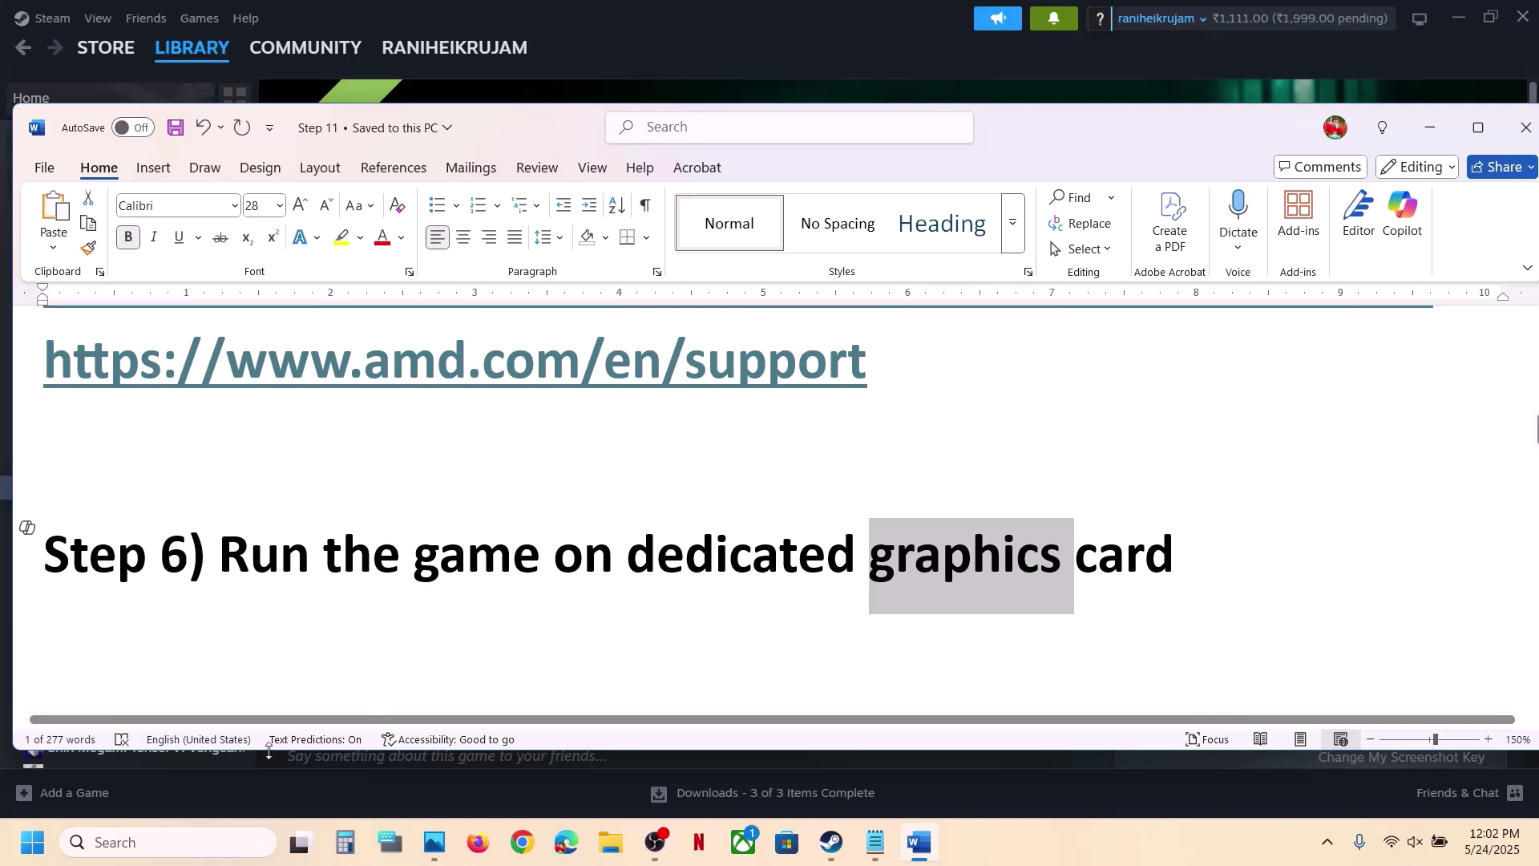
click(201, 836)
key(ctrl+v)
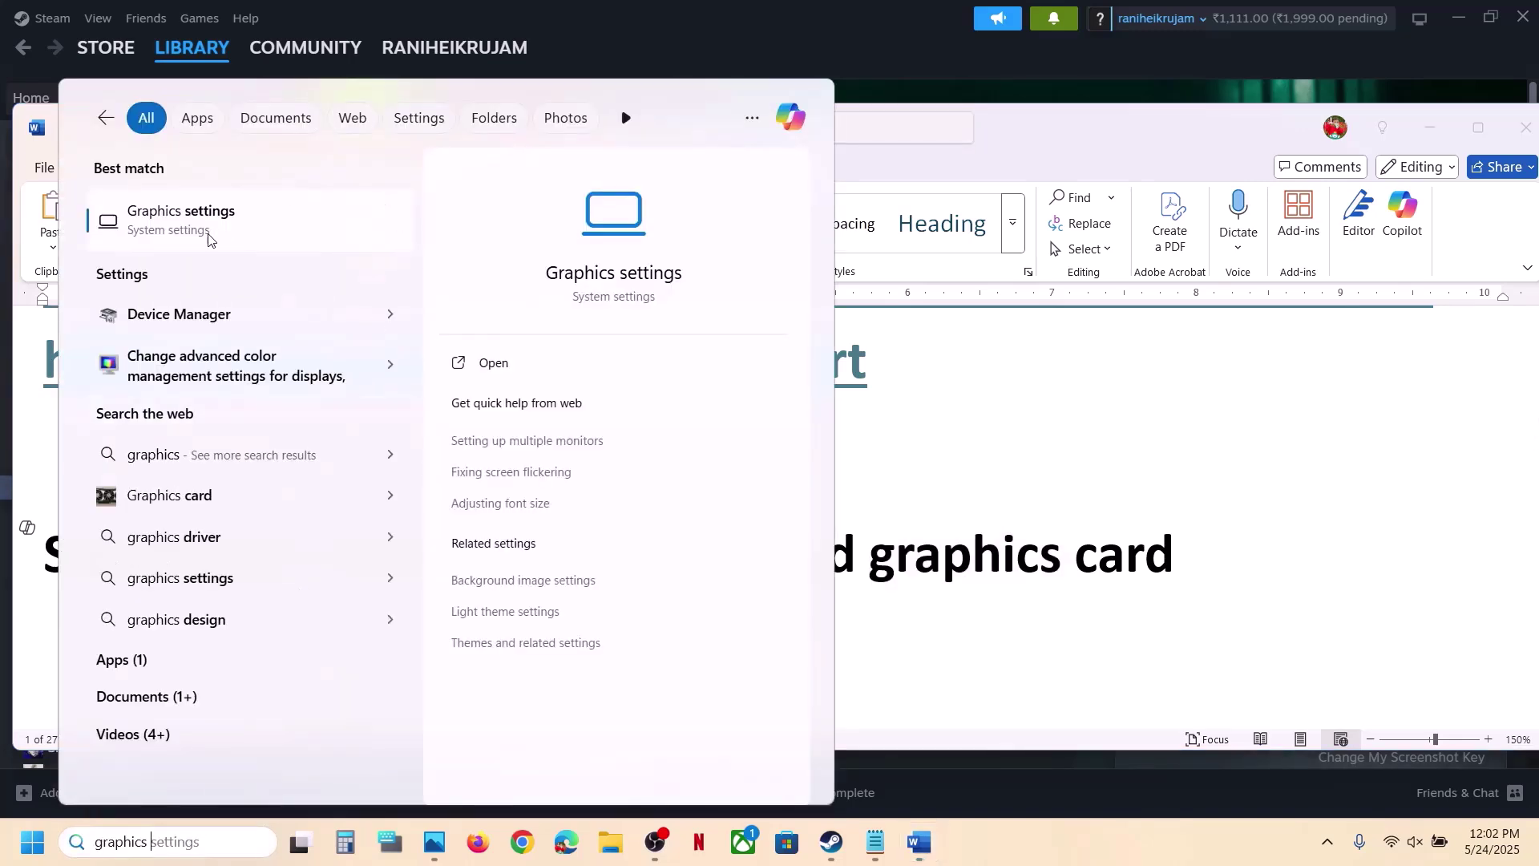
click(181, 218)
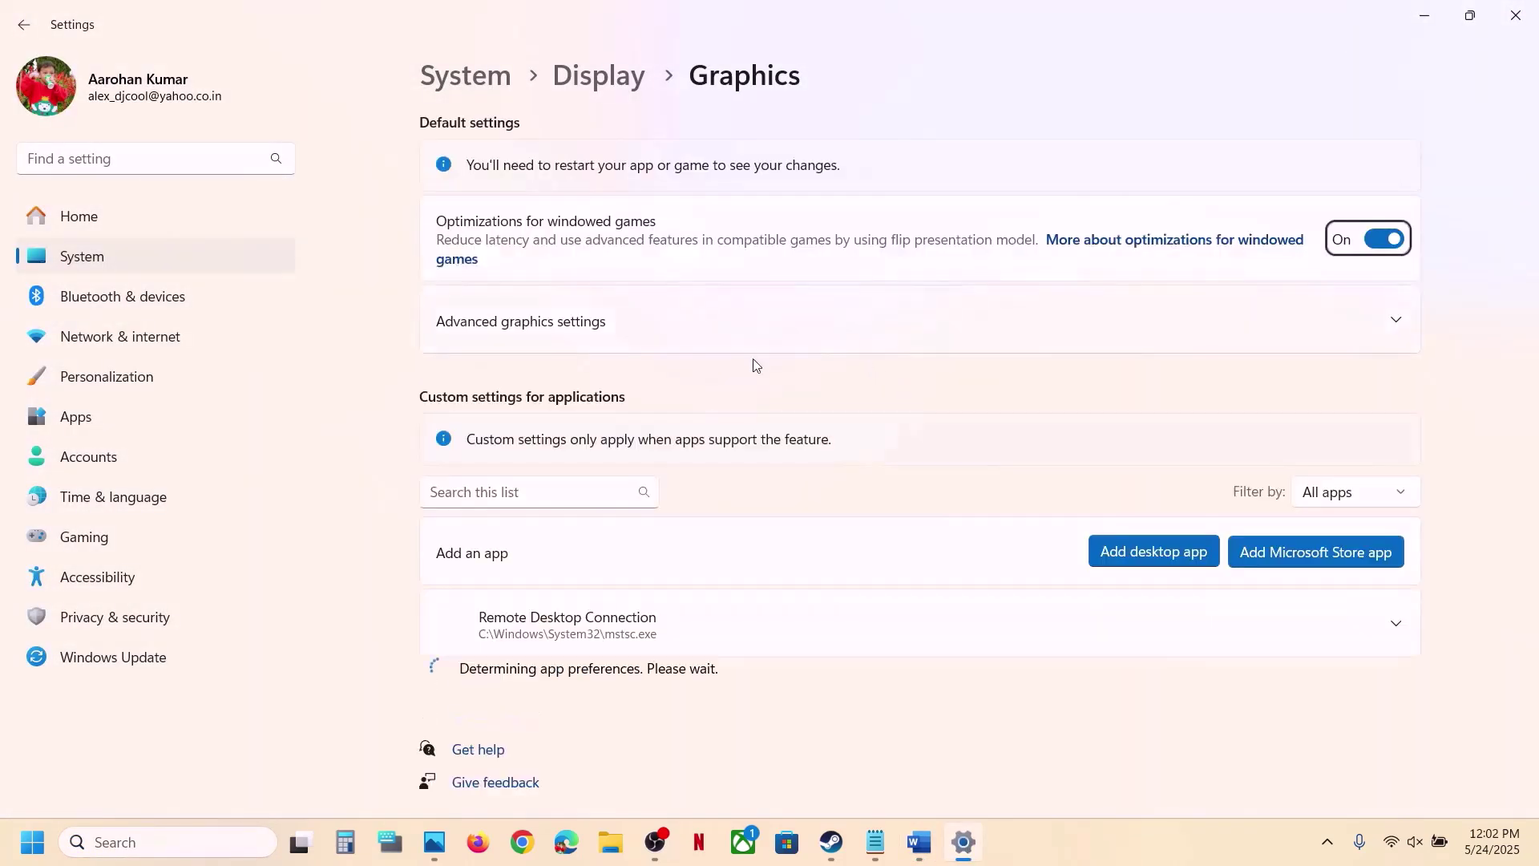
- Add the QZSim application from the Quarantine Zone The Last Check Demo folder to the custom graphics settings list
click(1153, 552)
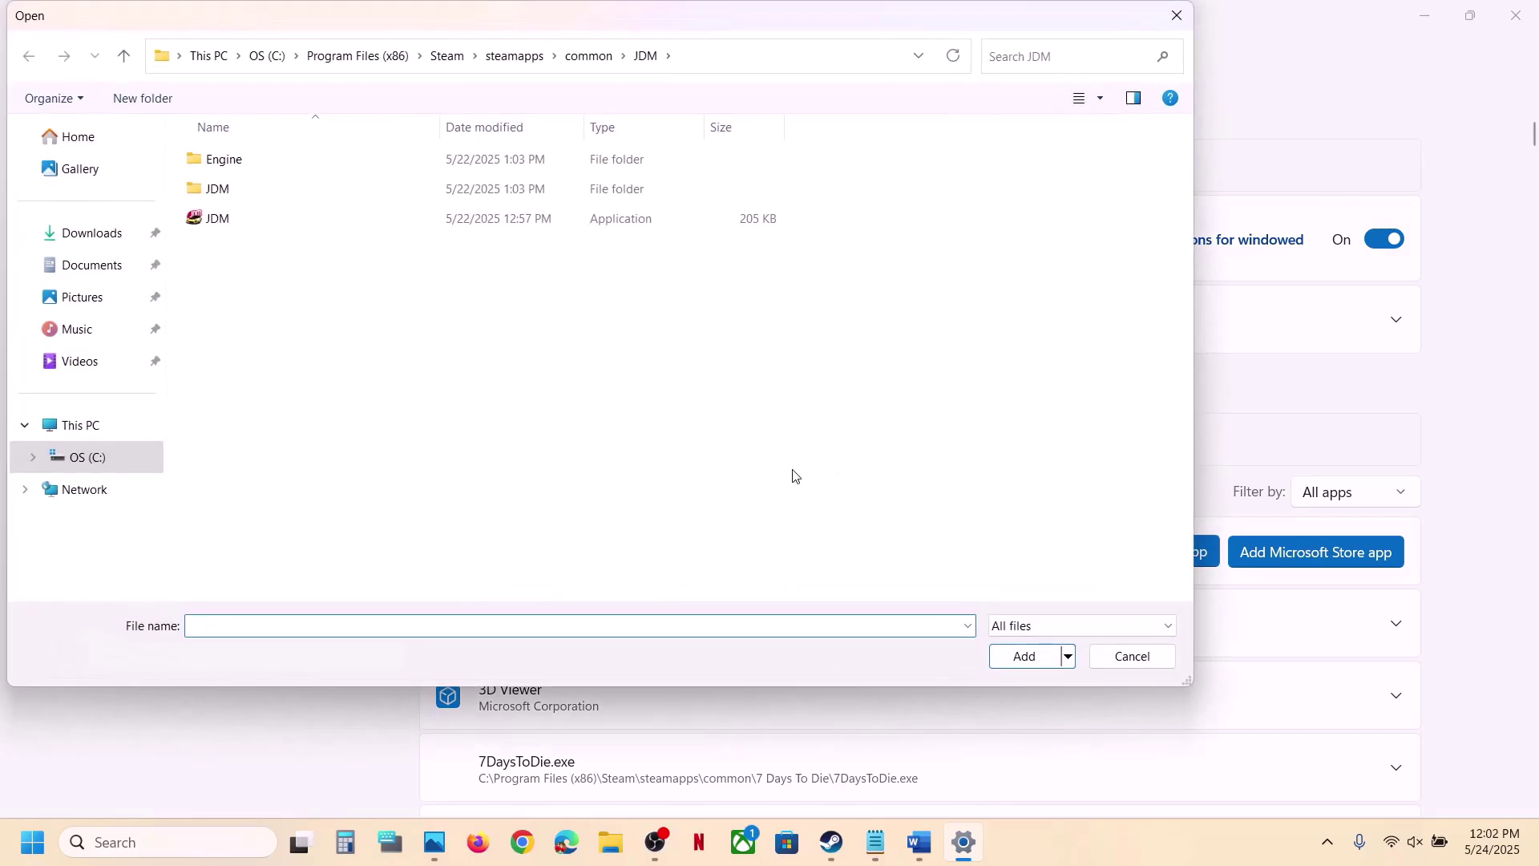
click(589, 55)
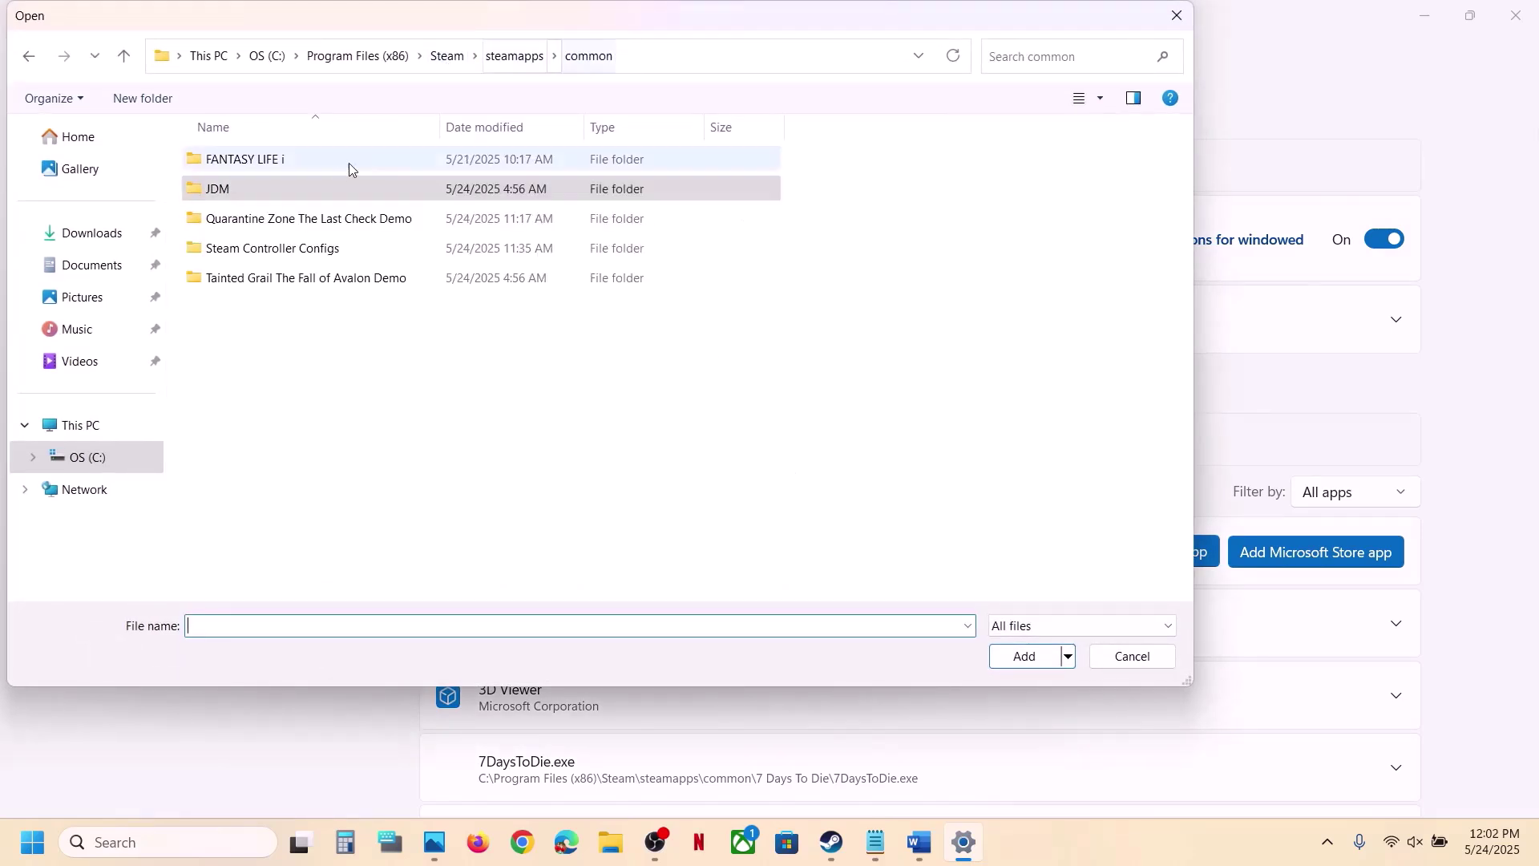
double_click(301, 219)
click(253, 225)
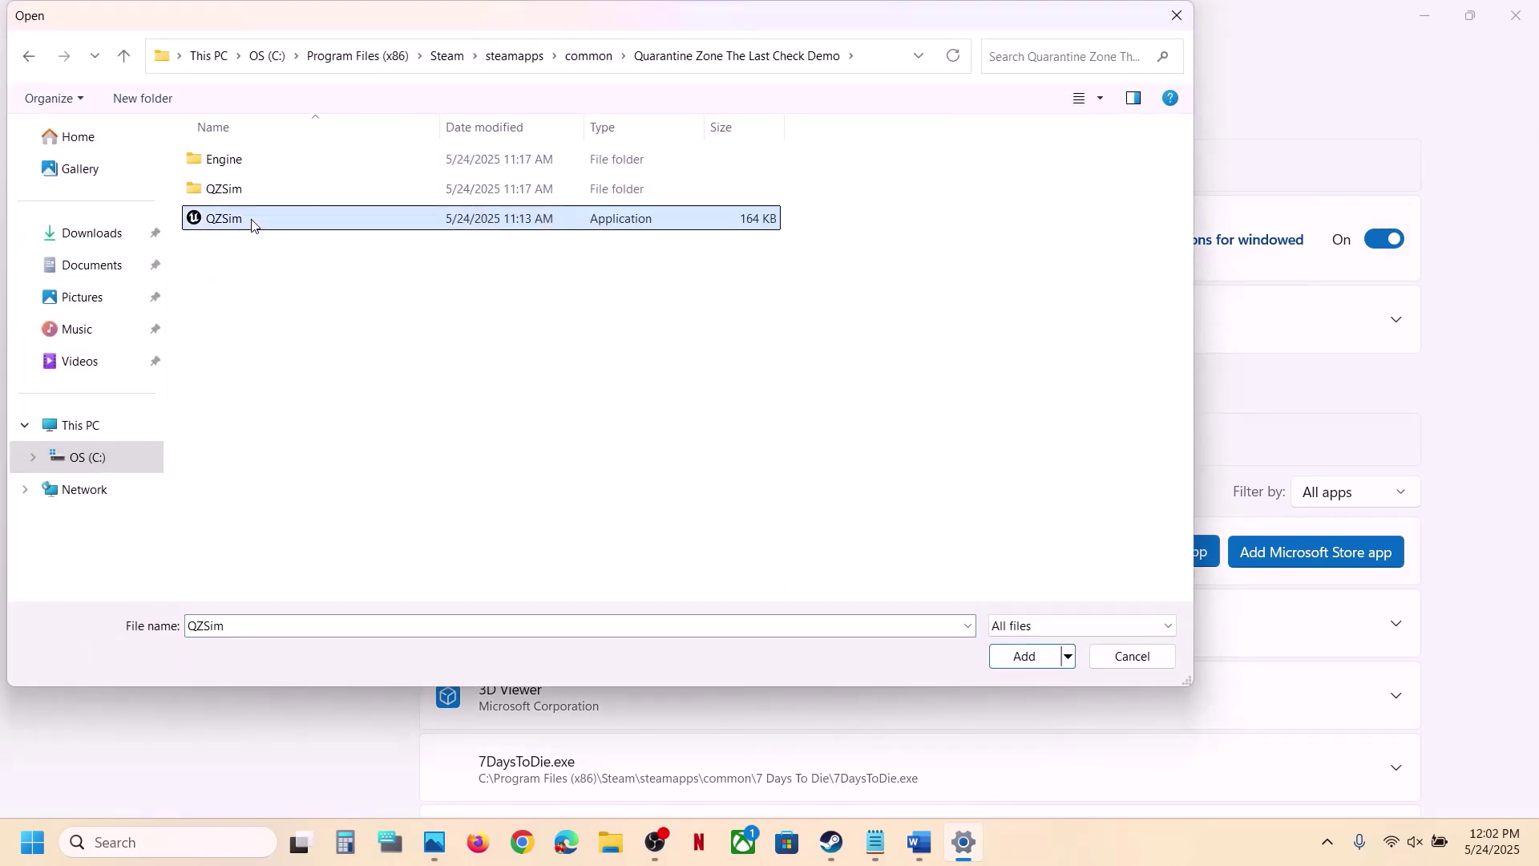
click(1016, 660)
- Set the GPU preference of the demo's QZSim.exe entry to High Performance (NVIDIA GeForce RTX 3050 Laptop GPU)
scroll(724, 639, down, 10)
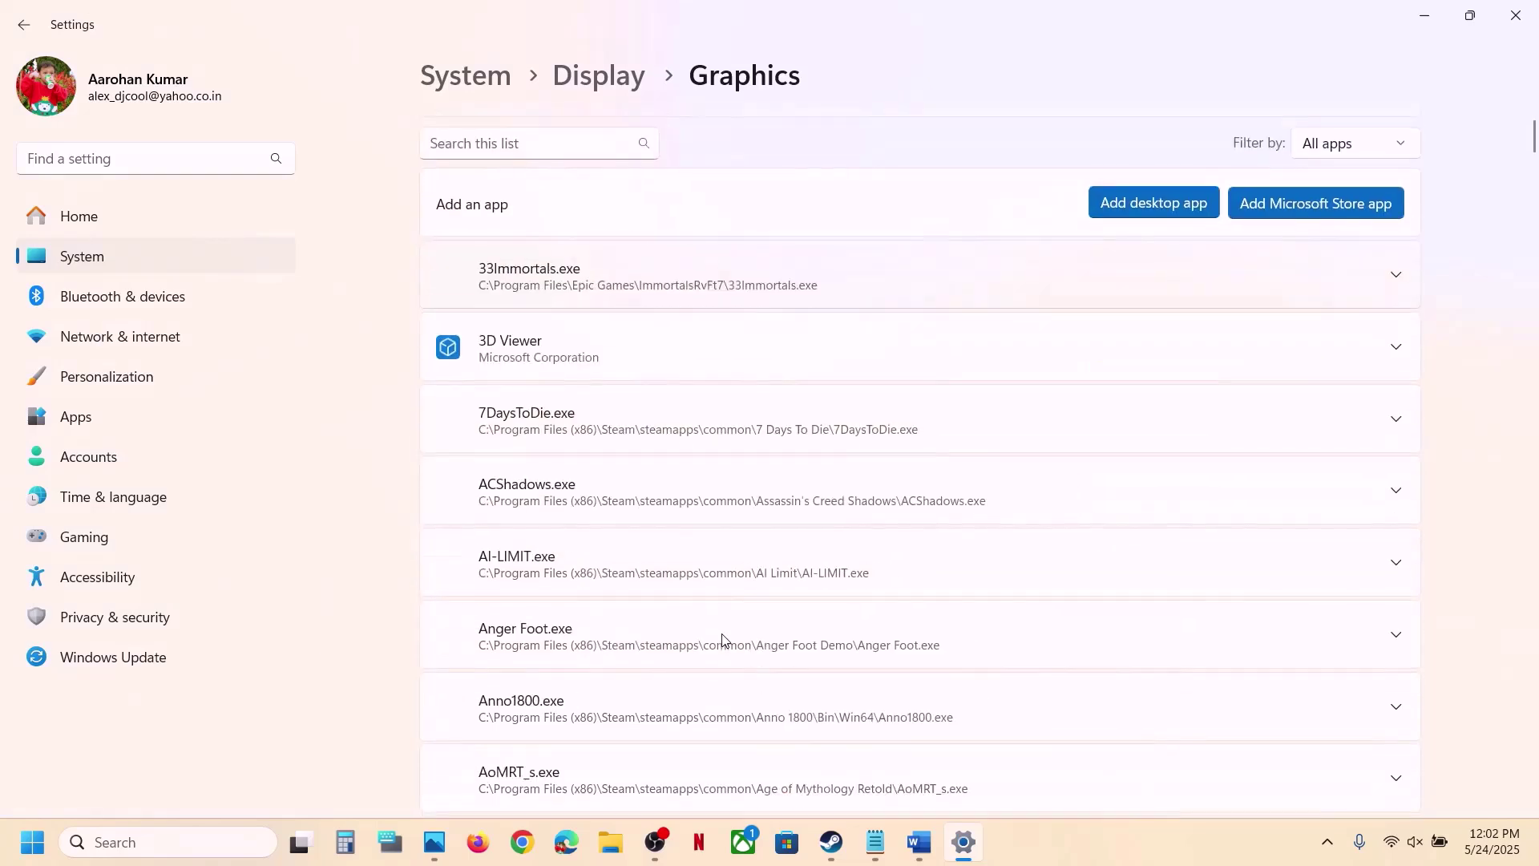
scroll(724, 639, down, 10)
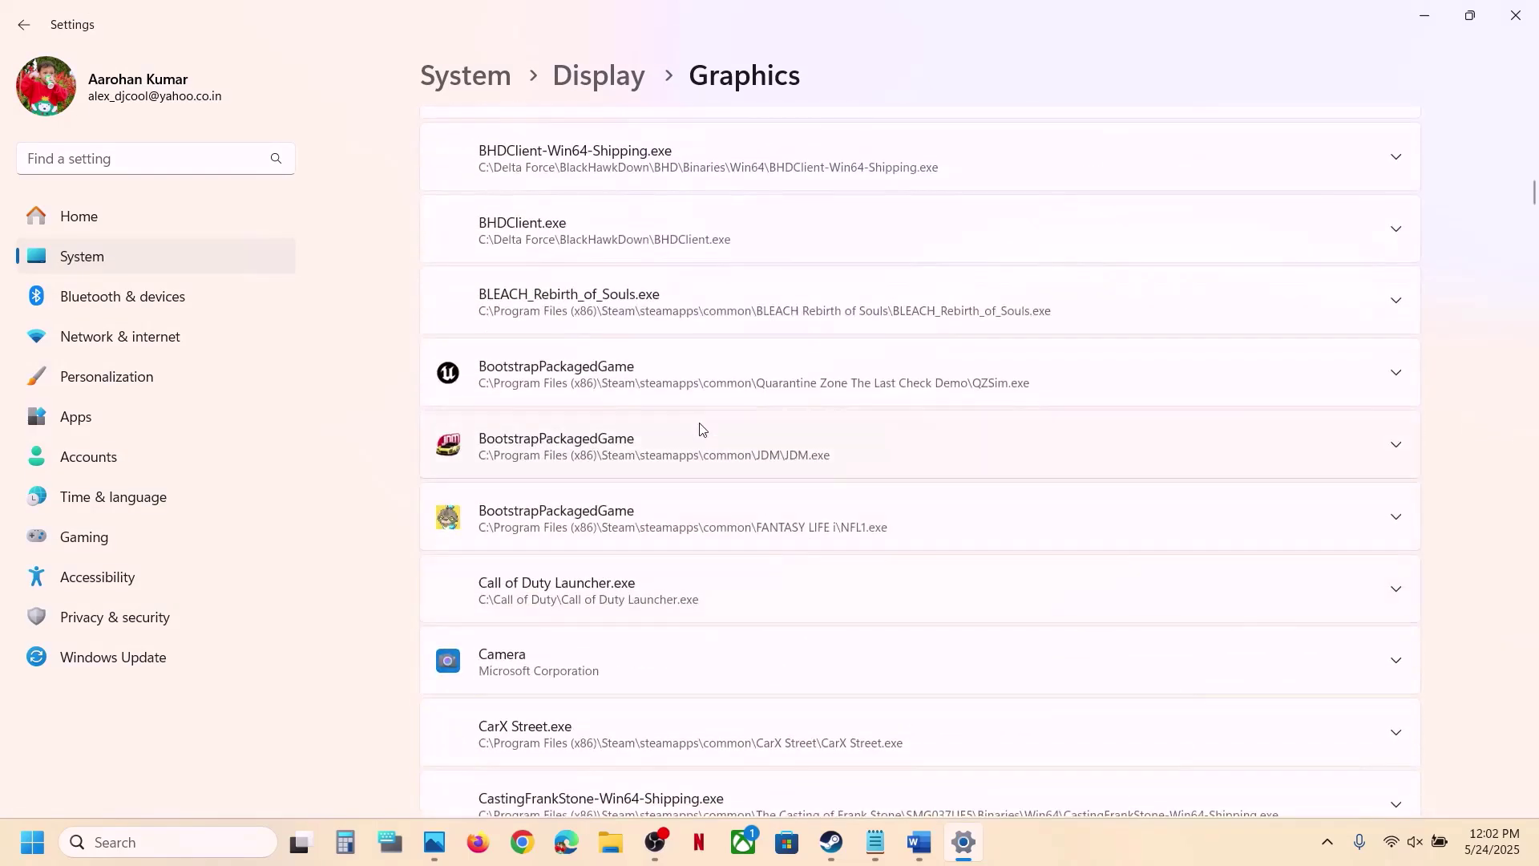
click(866, 393)
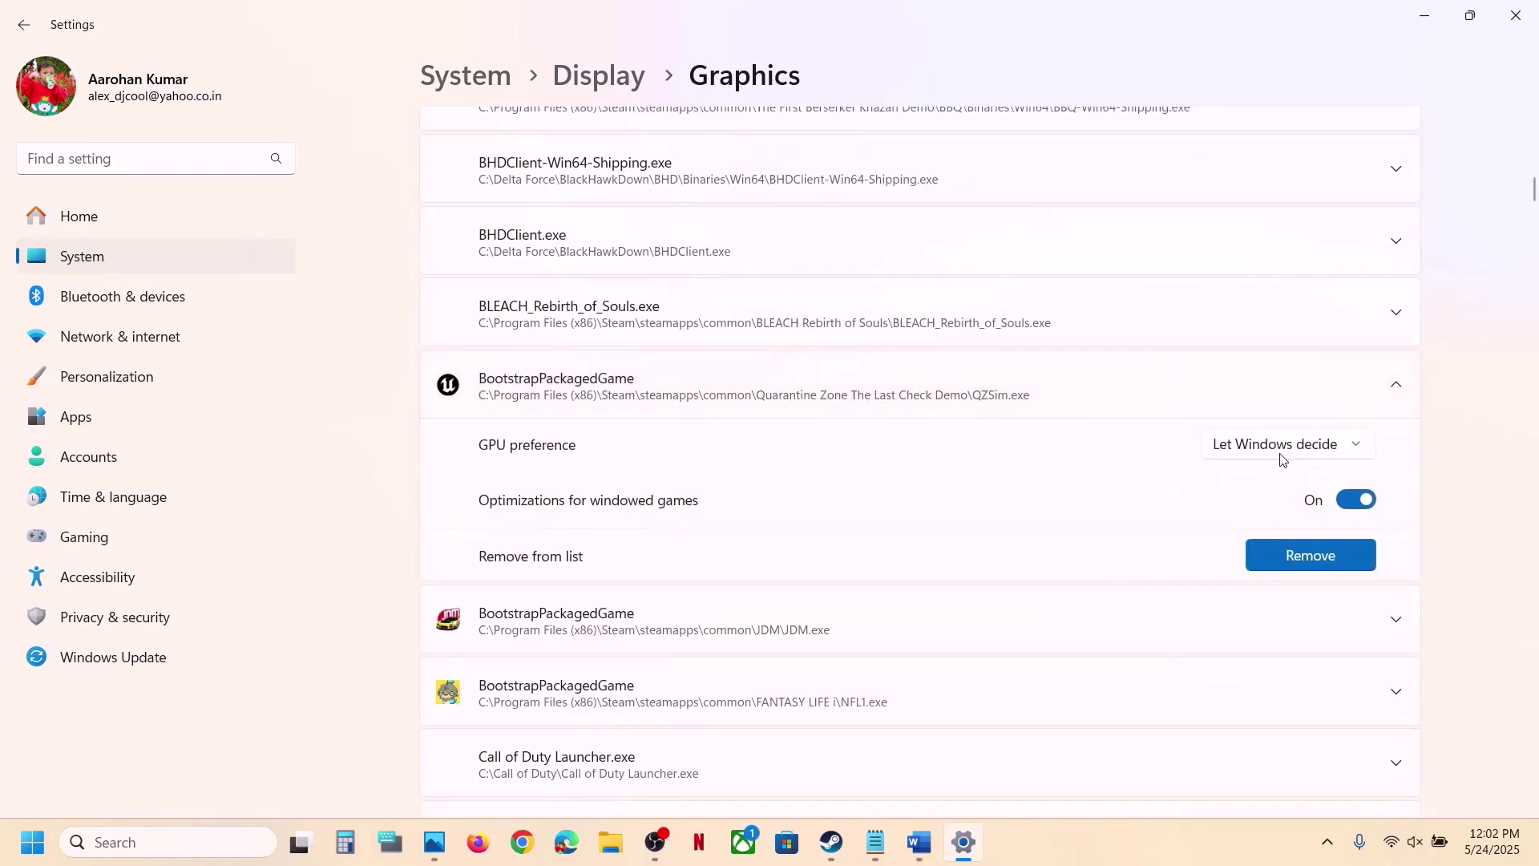
click(1280, 457)
click(1296, 520)
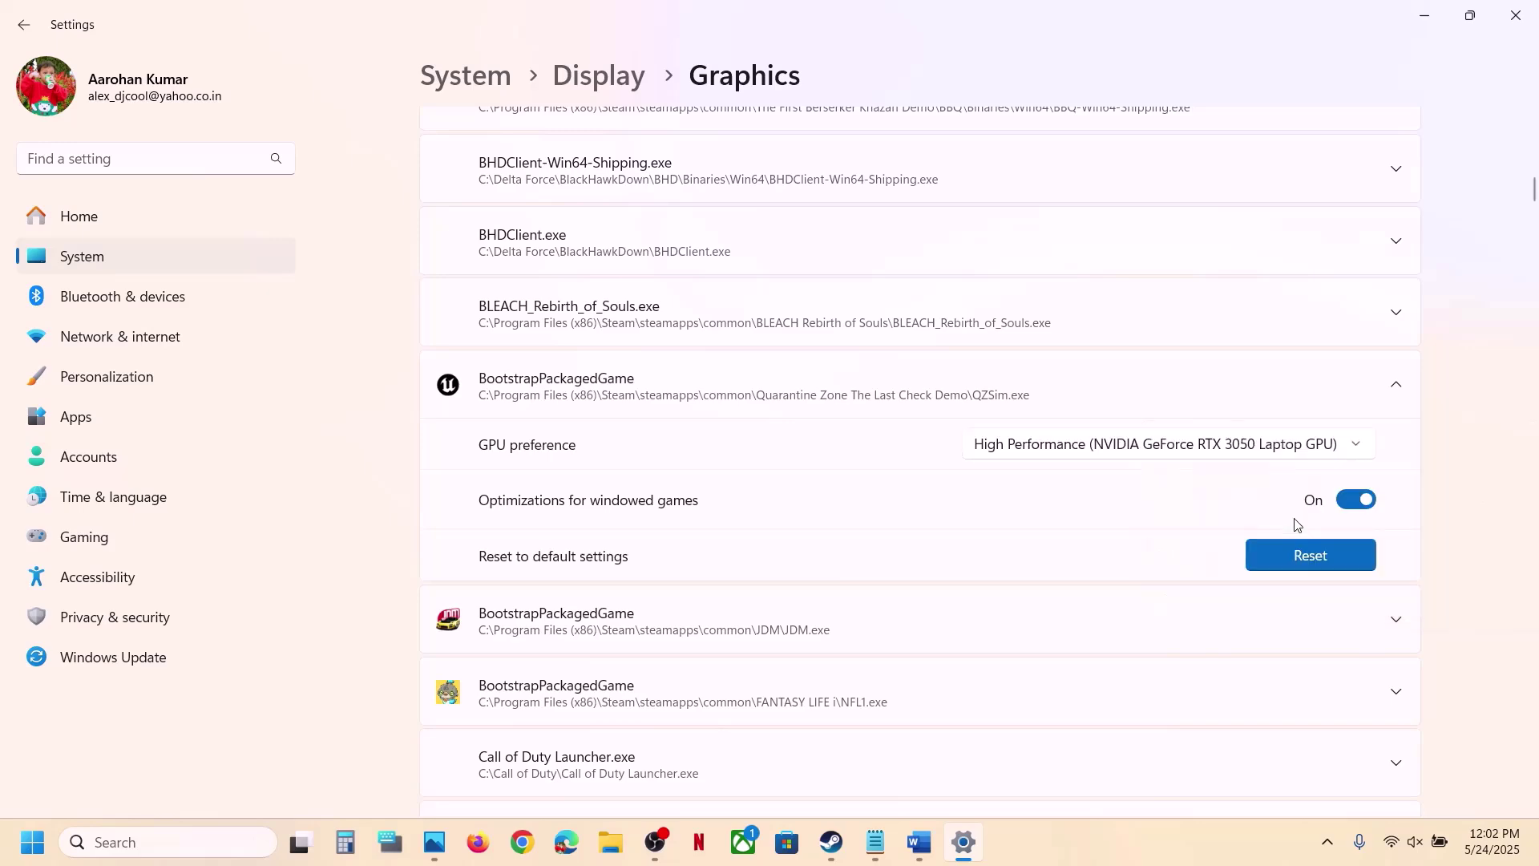
- Add the QZSim-Win64-Shipping application from the demo's QZSim\Binaries\Win64 folder to the custom graphics settings list
scroll(966, 368, up, 10)
click(1109, 547)
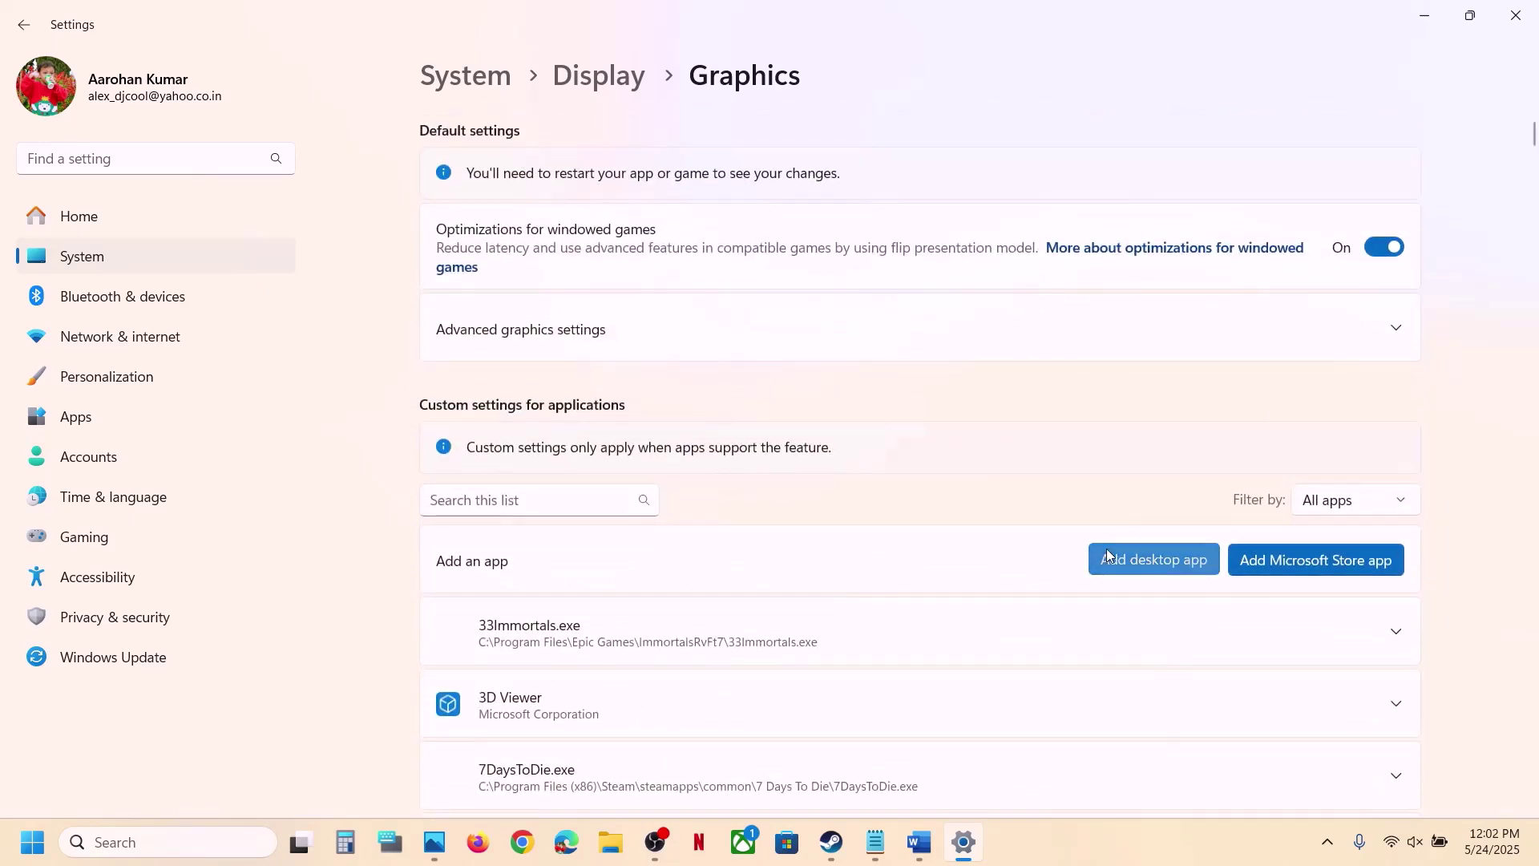
double_click(224, 192)
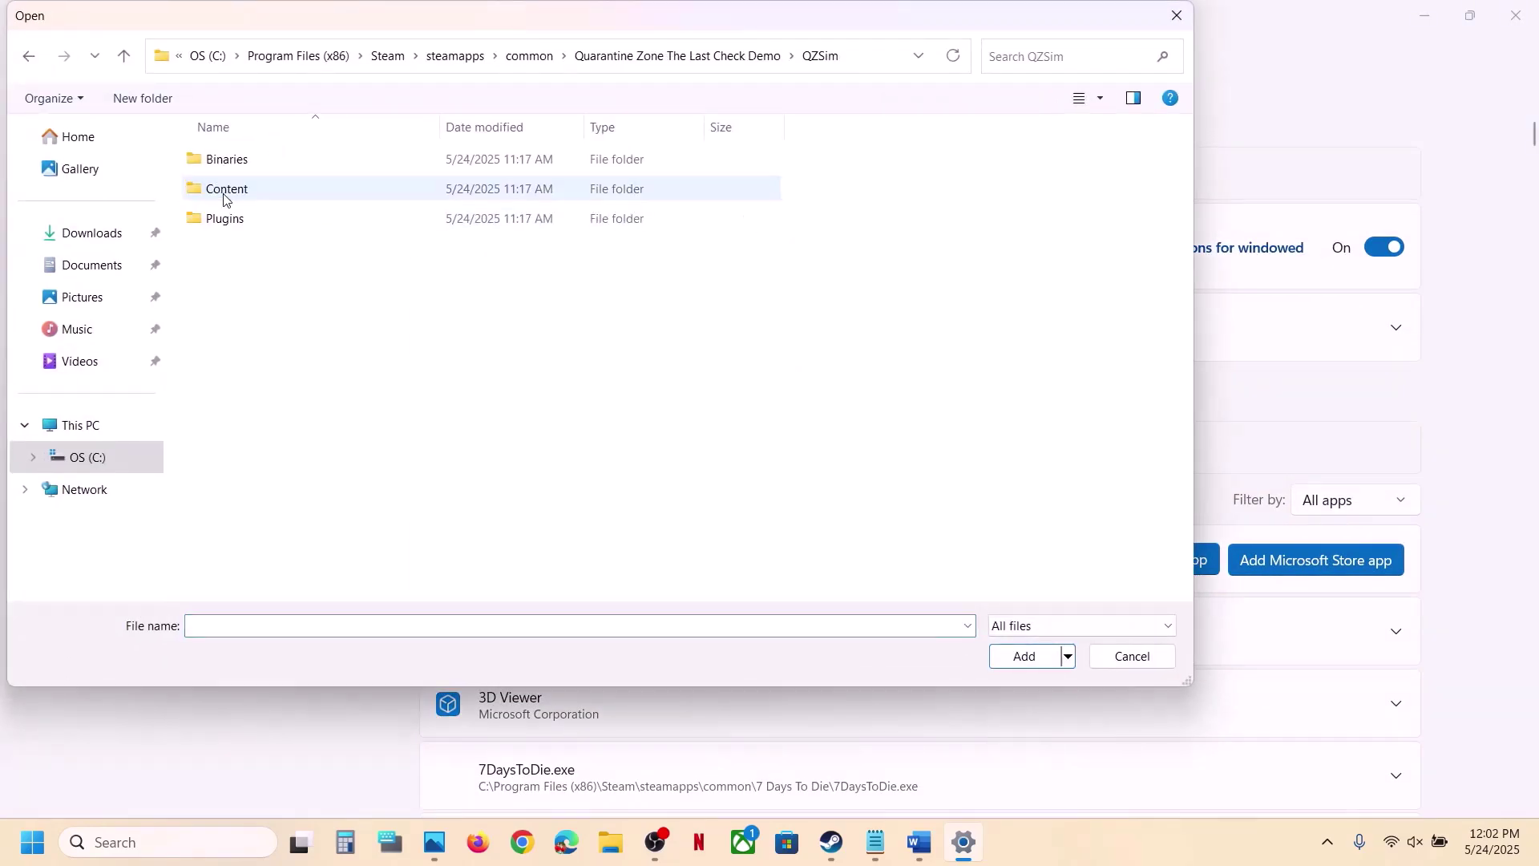
double_click(225, 159)
double_click(225, 159)
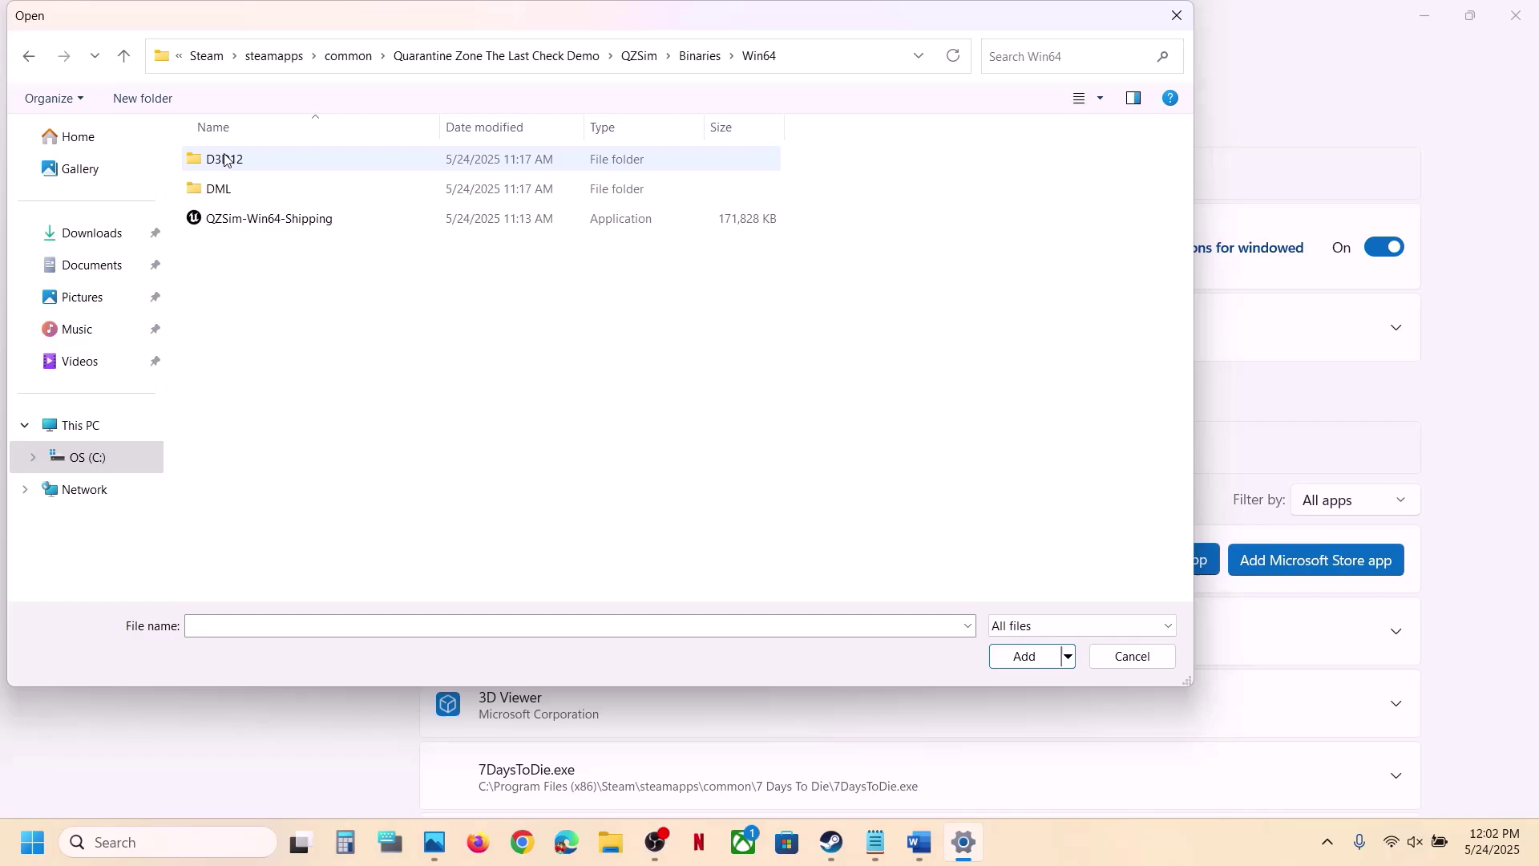
click(304, 224)
click(1022, 656)
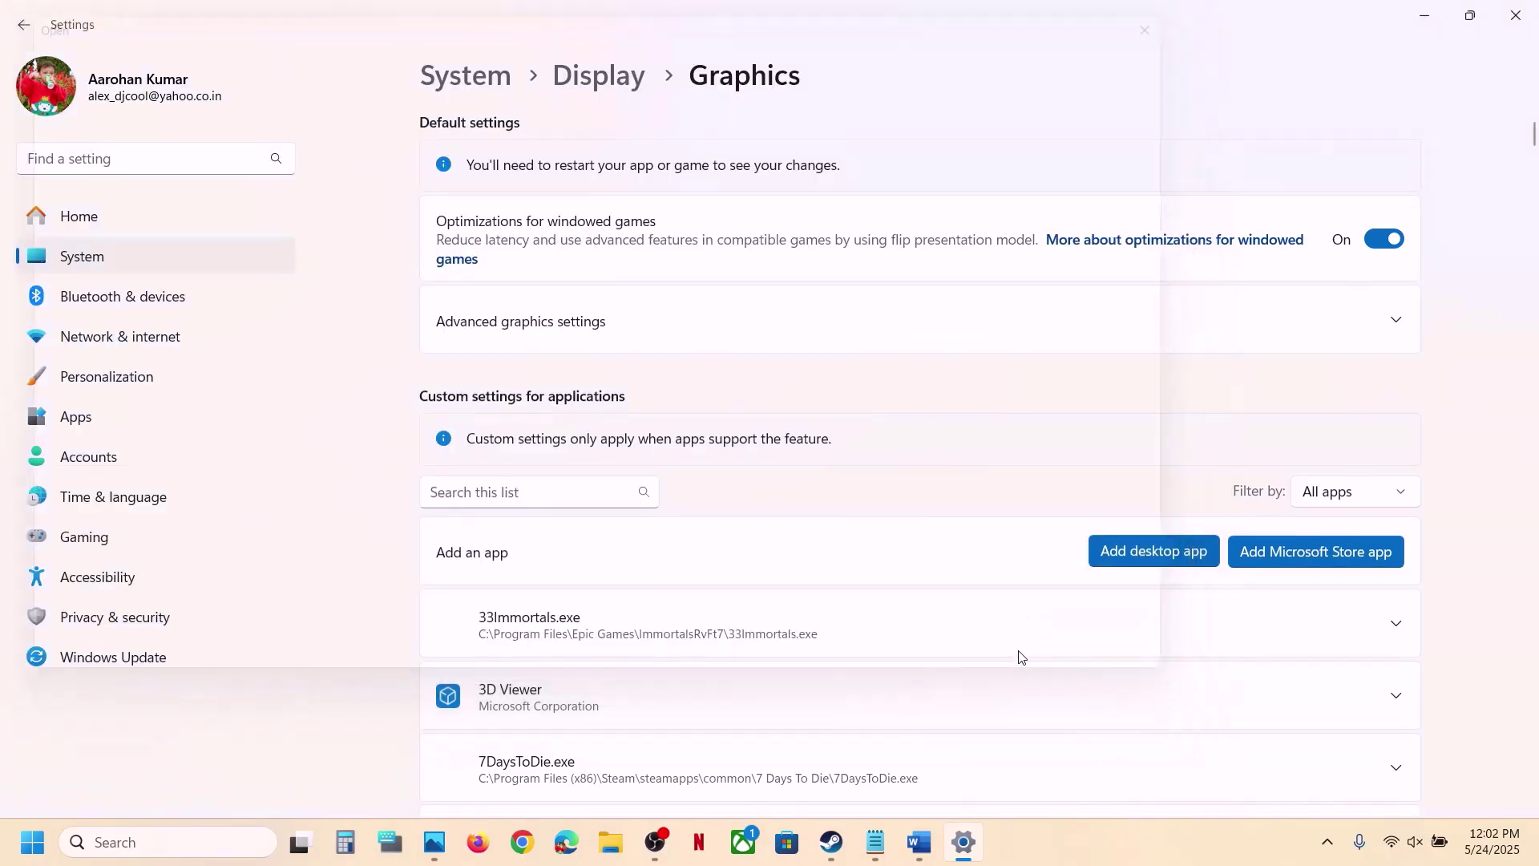
- Set the GPU preference of the QZSim-Win64-Shipping.exe entry to High Performance (NVIDIA GeForce RTX 3050 Laptop GPU) and close Settings
scroll(587, 597, down, 5)
scroll(588, 597, down, 20)
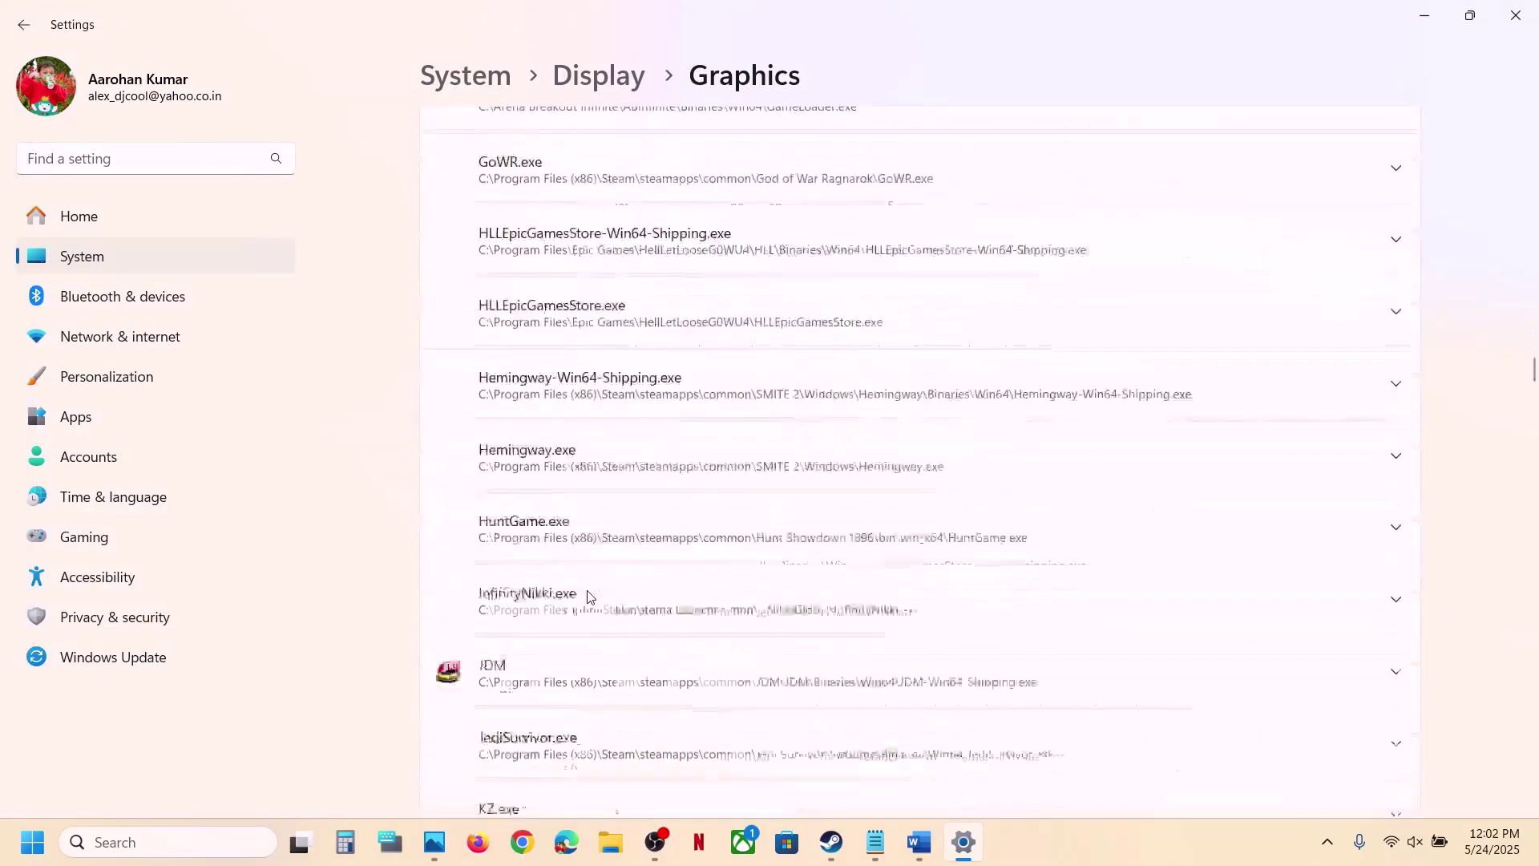
scroll(587, 597, down, 20)
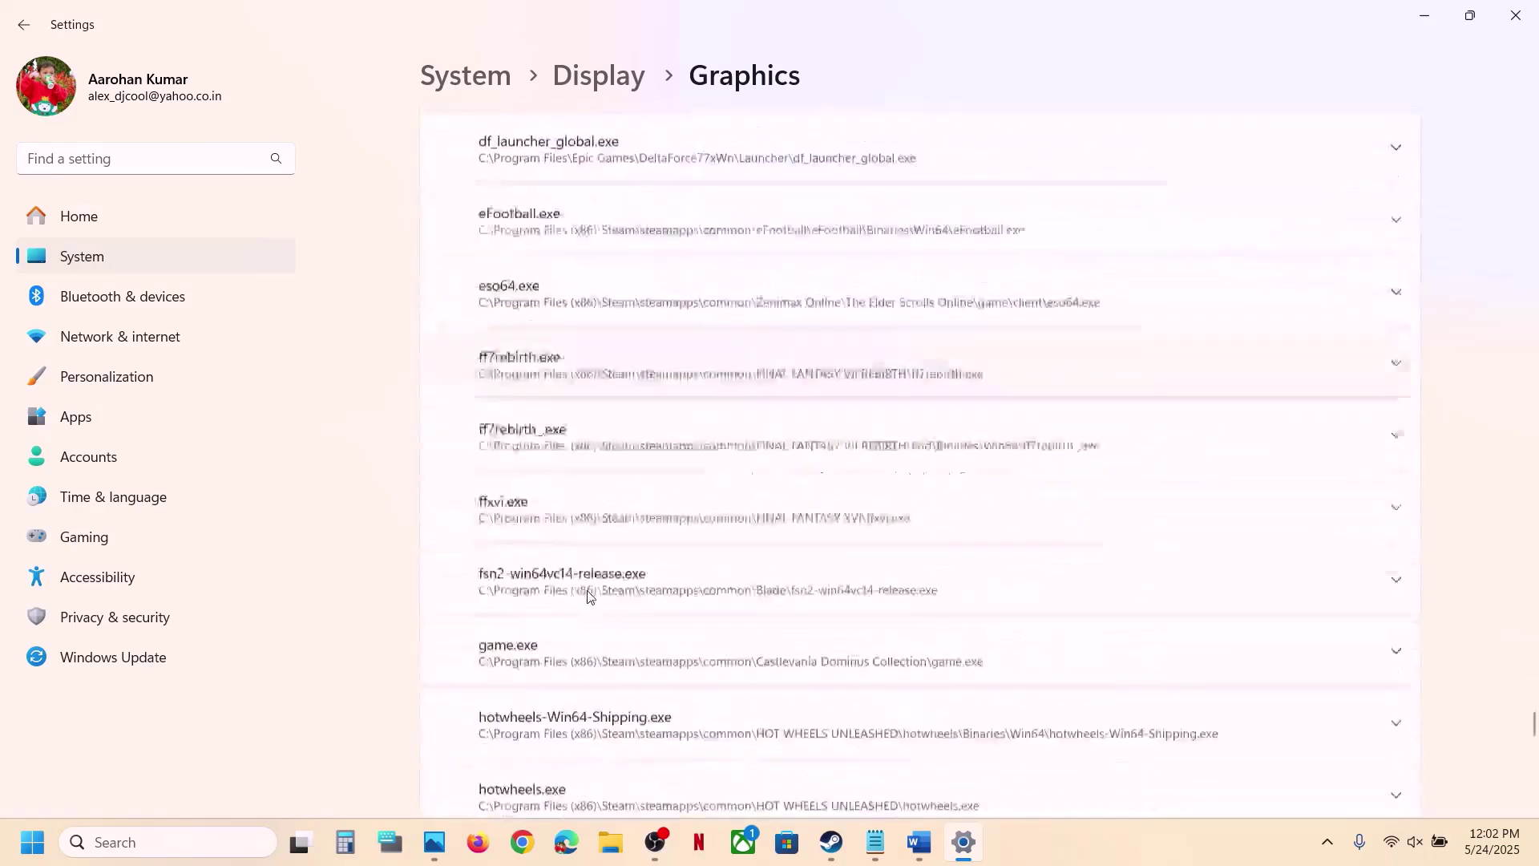
scroll(588, 597, up, 3)
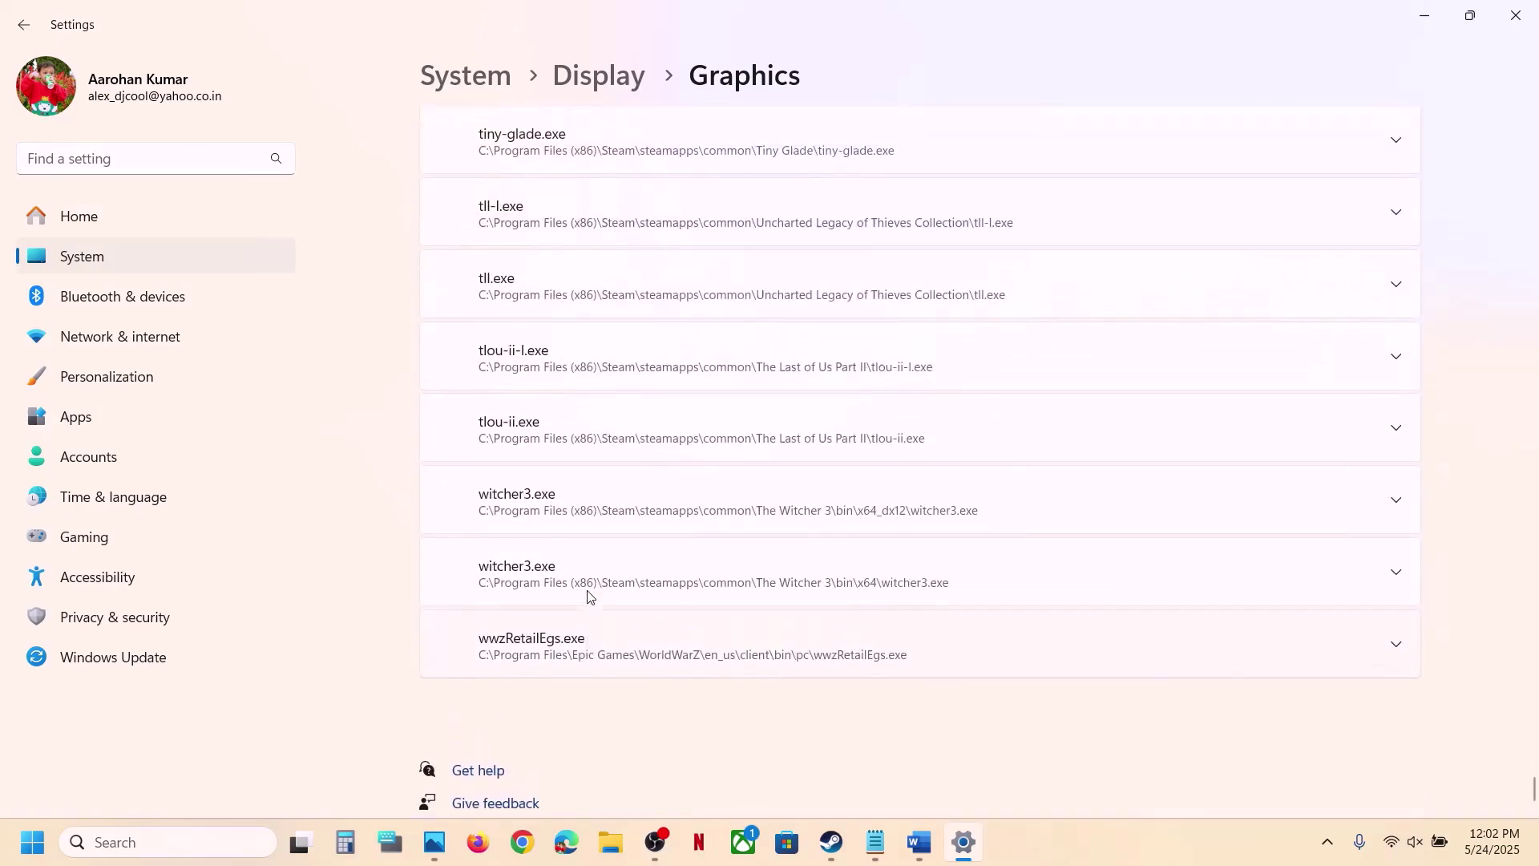
scroll(589, 596, down, 2)
scroll(588, 597, up, 10)
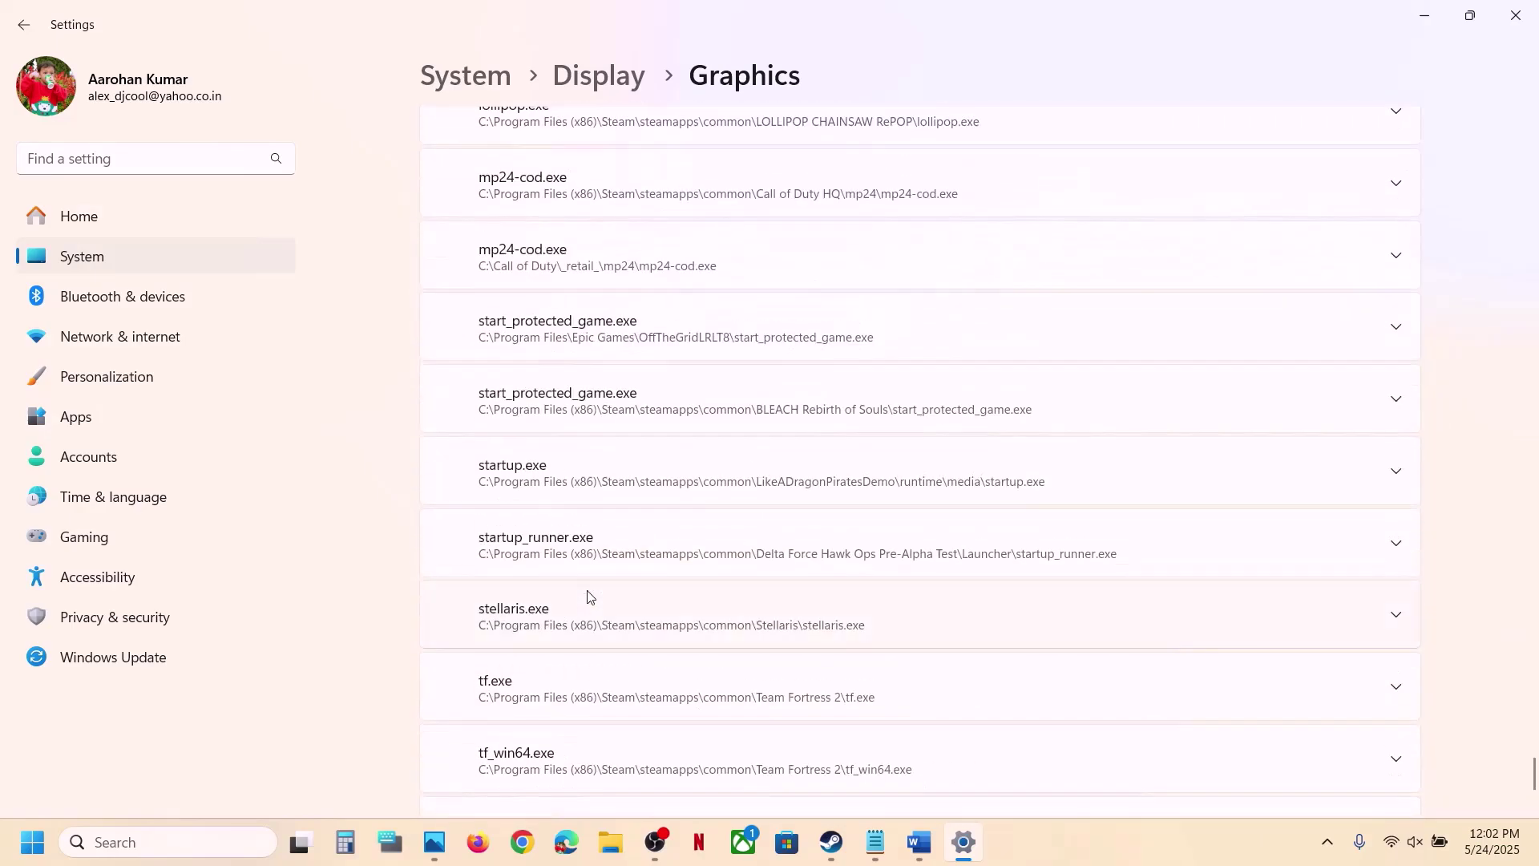
scroll(587, 598, down, 3)
scroll(588, 597, up, 12)
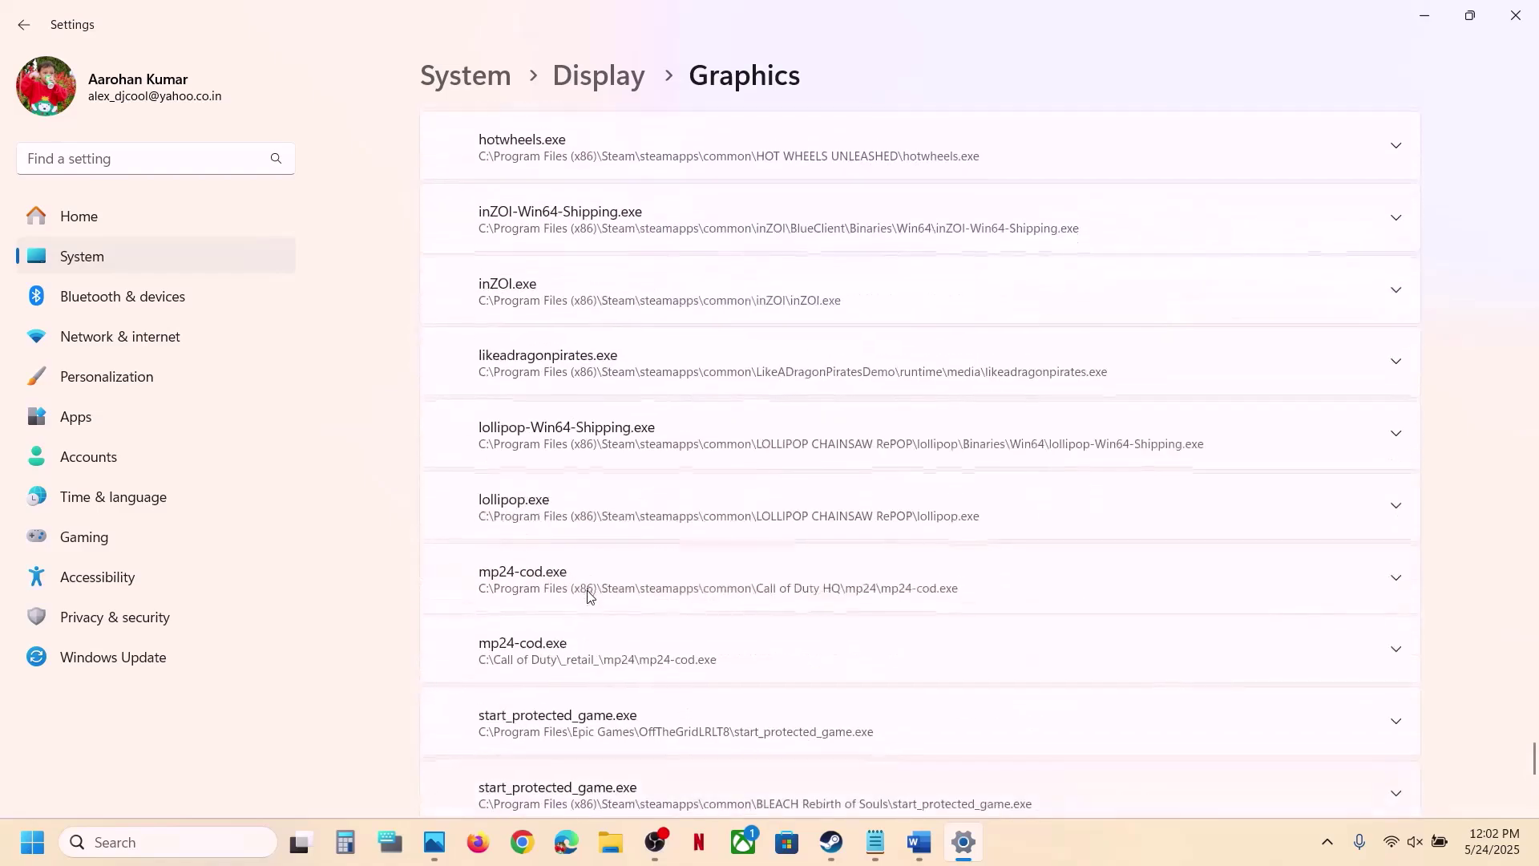
scroll(588, 598, up, 12)
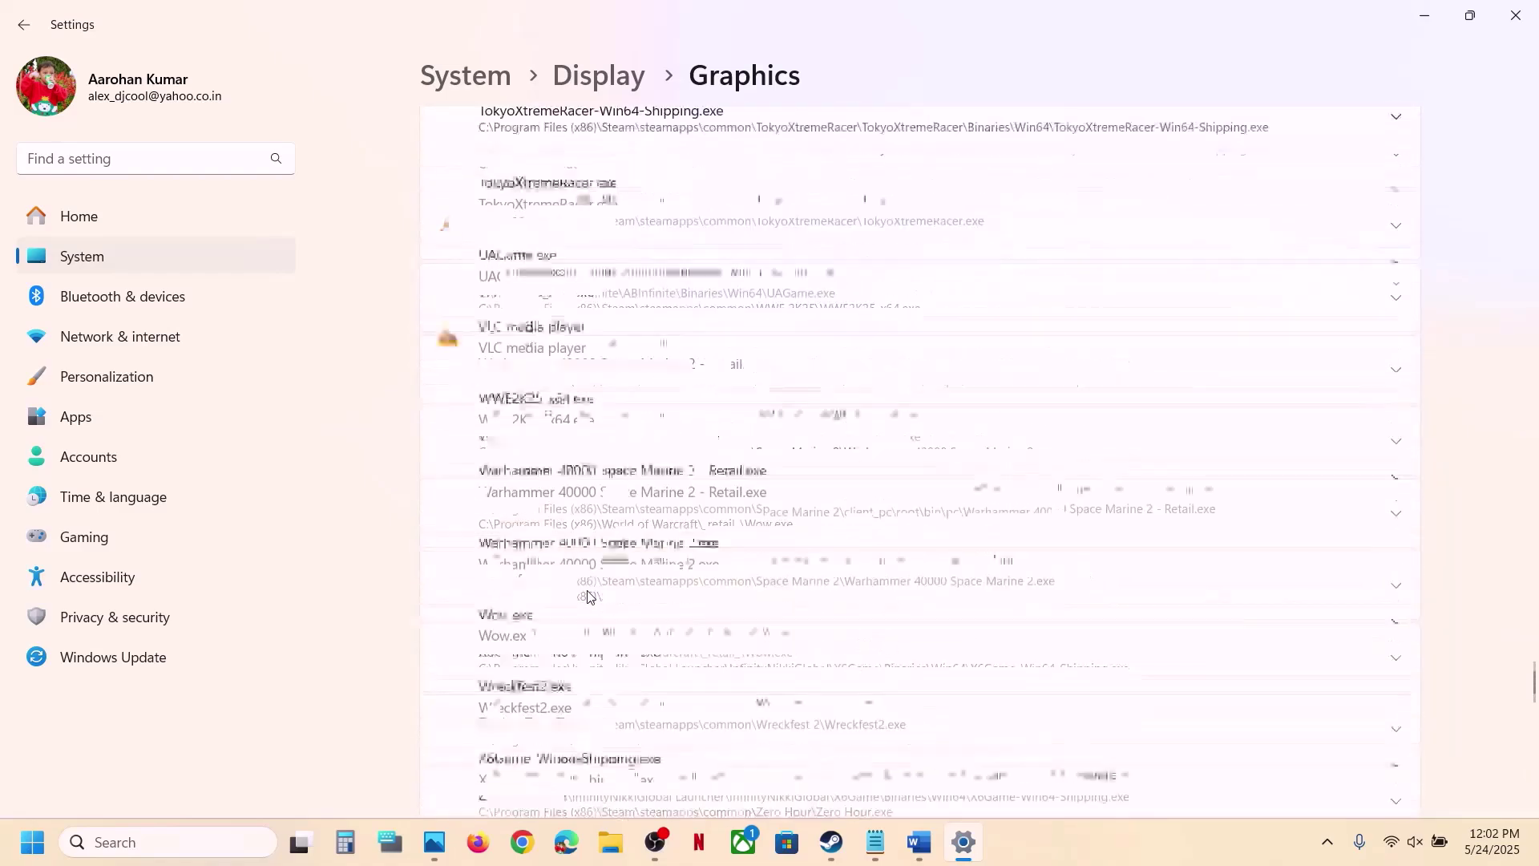
scroll(588, 597, up, 12)
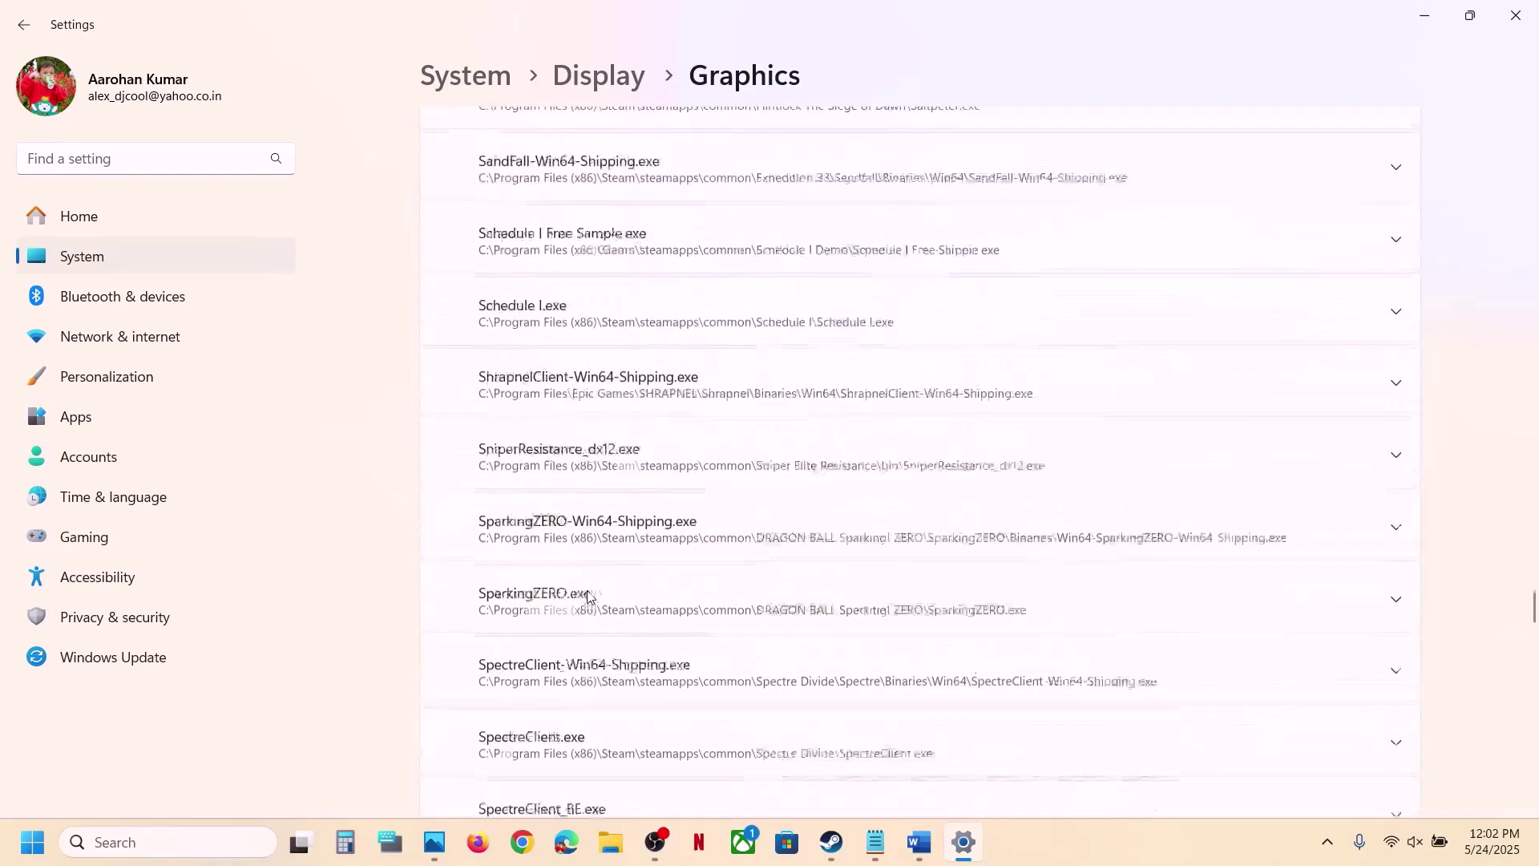
scroll(588, 597, up, 8)
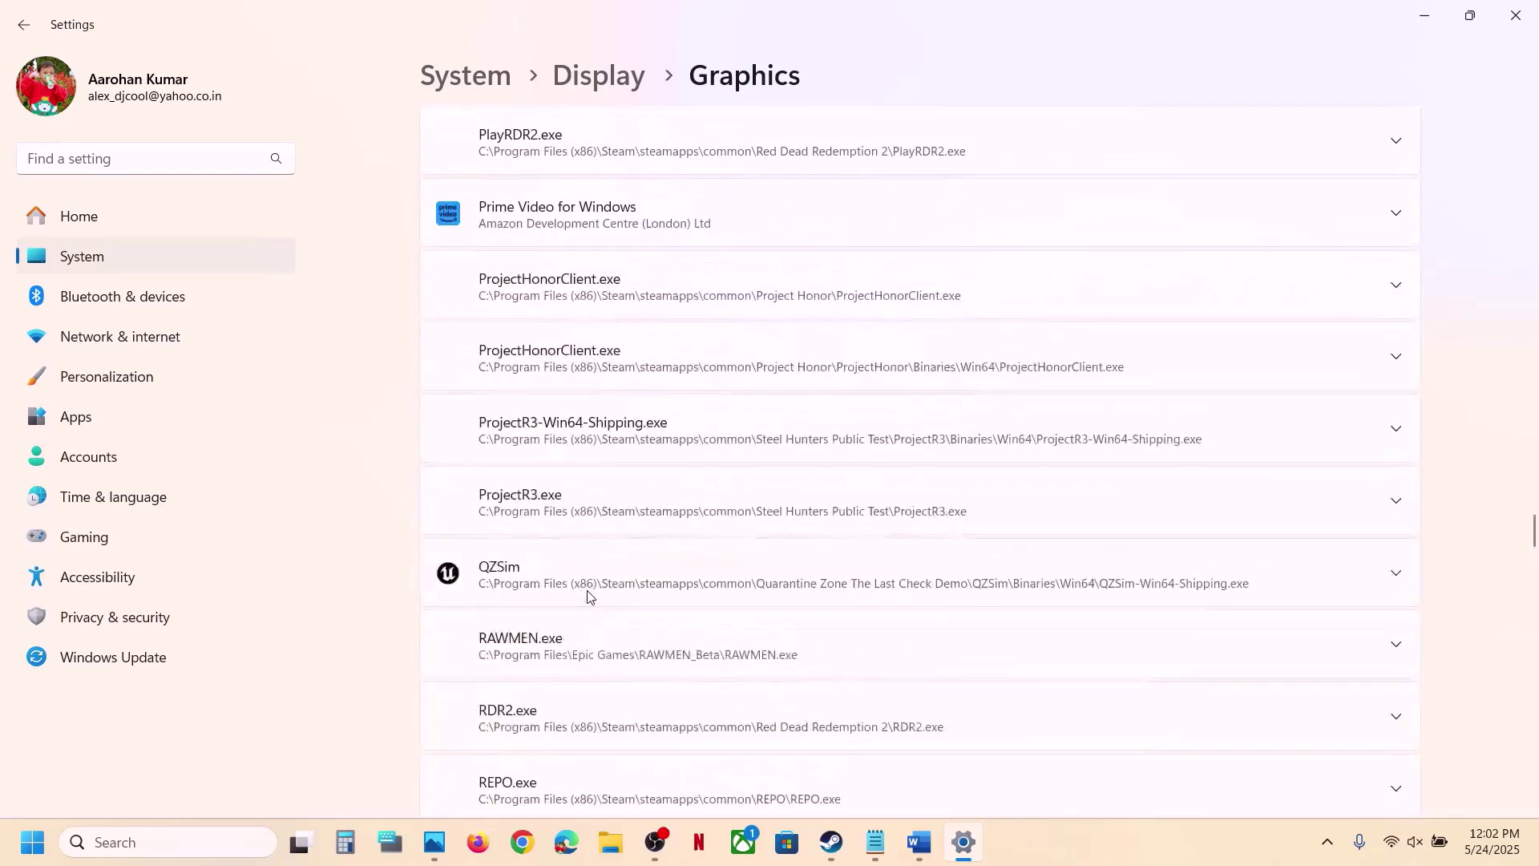
click(709, 577)
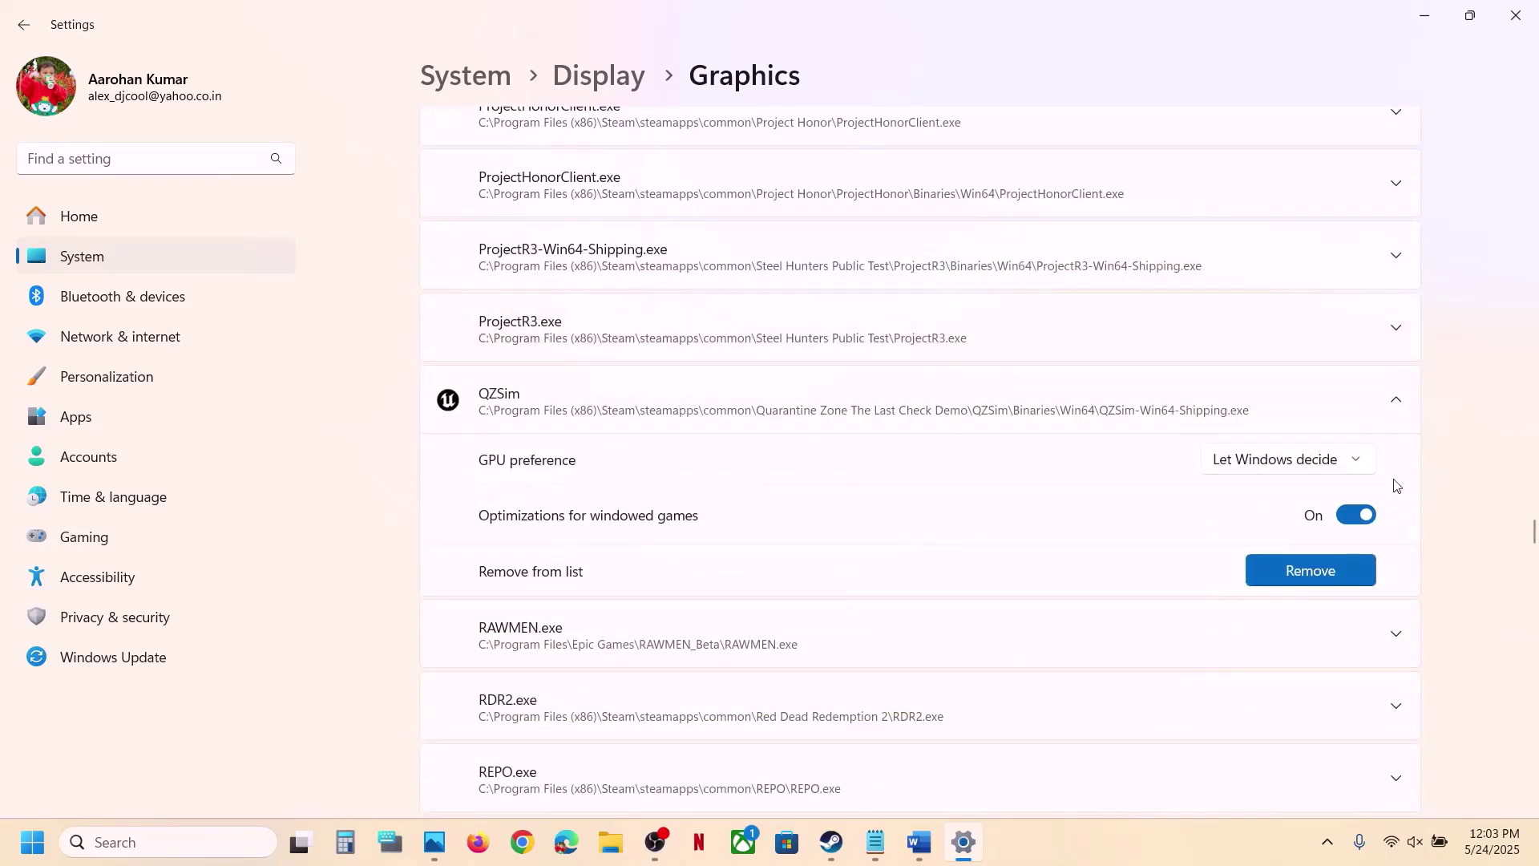
click(1323, 461)
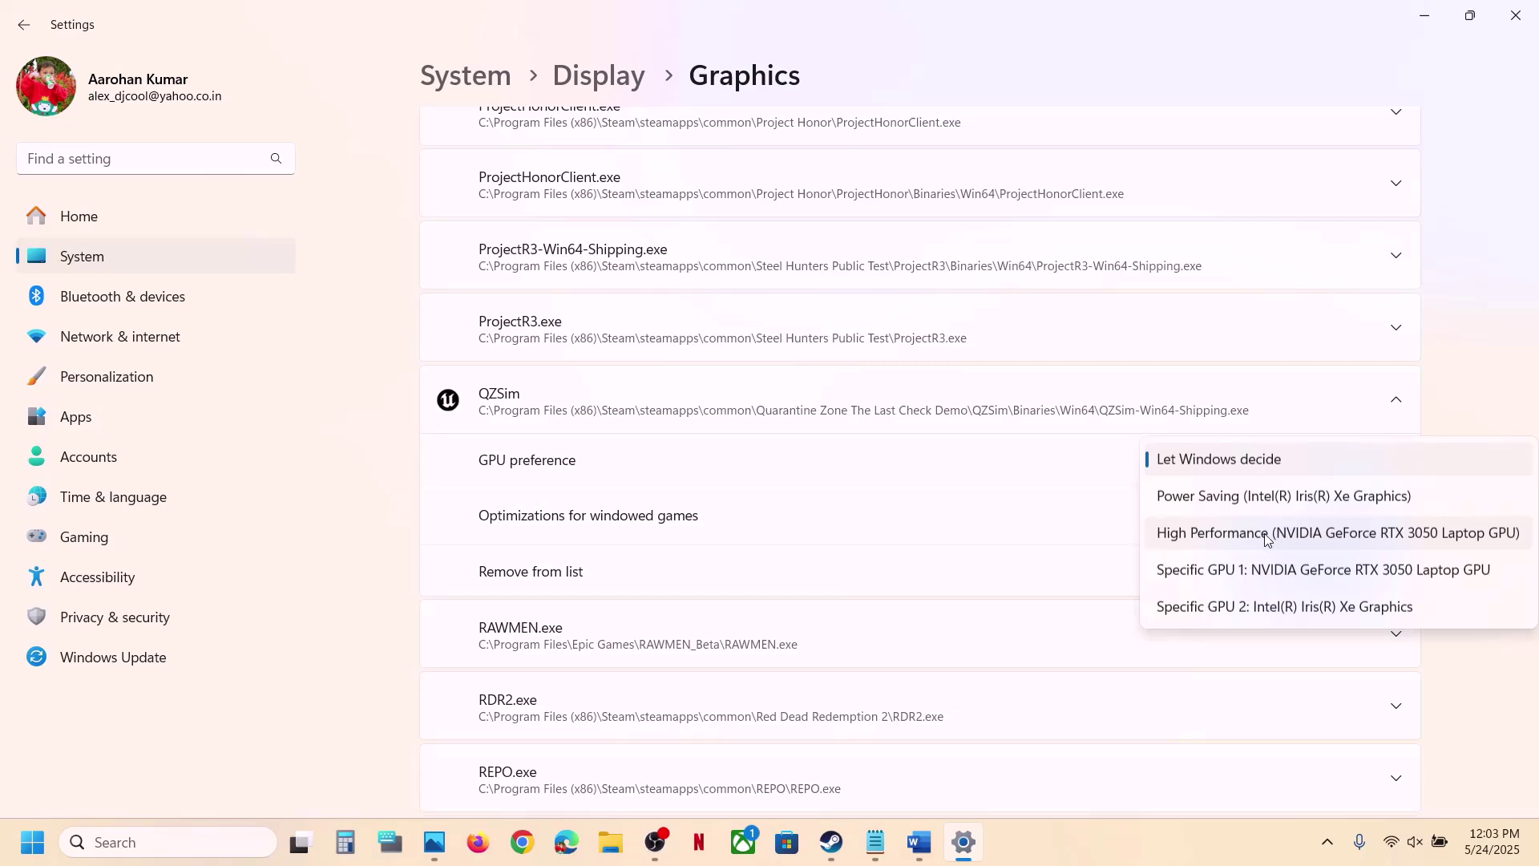
click(1267, 535)
click(1504, 17)
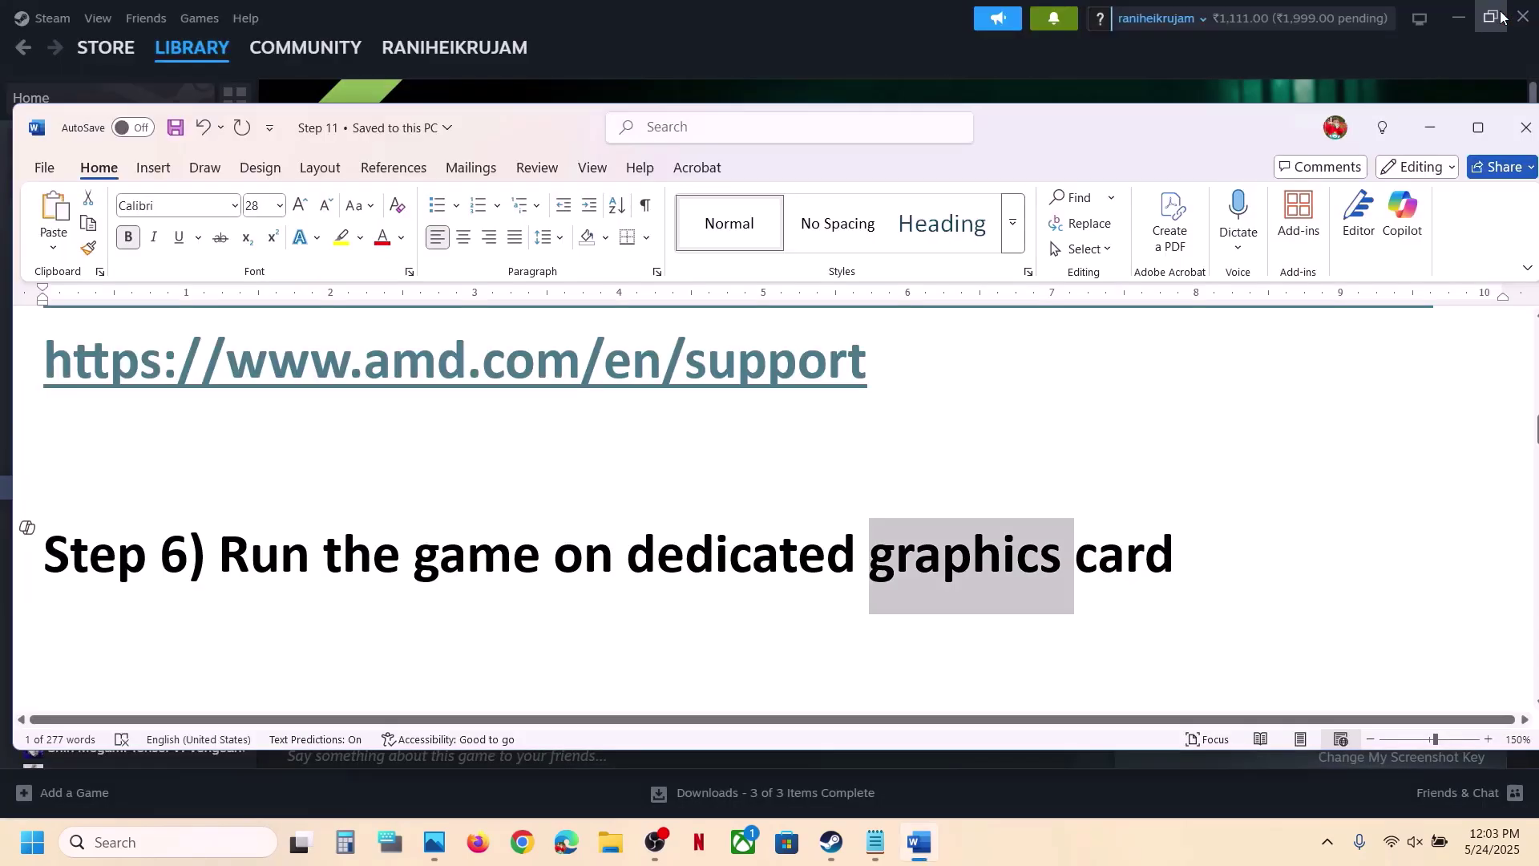
- Copy the Visual C++ download address under Step 7 of the Word notes and open it in Chrome
scroll(607, 663, down, 3)
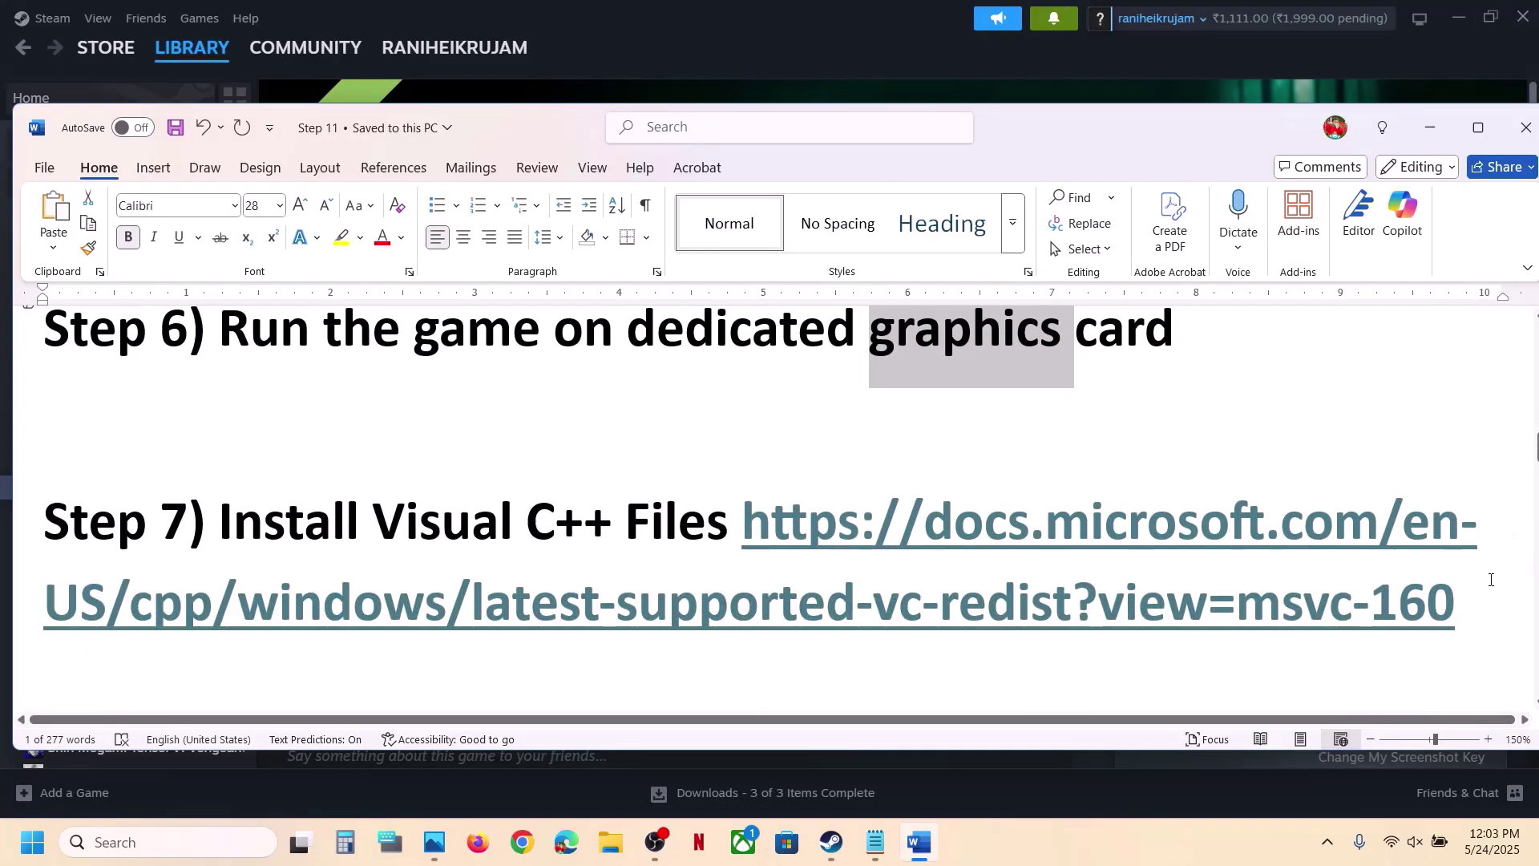
drag(1456, 603, 746, 510)
key(ctrl+c)
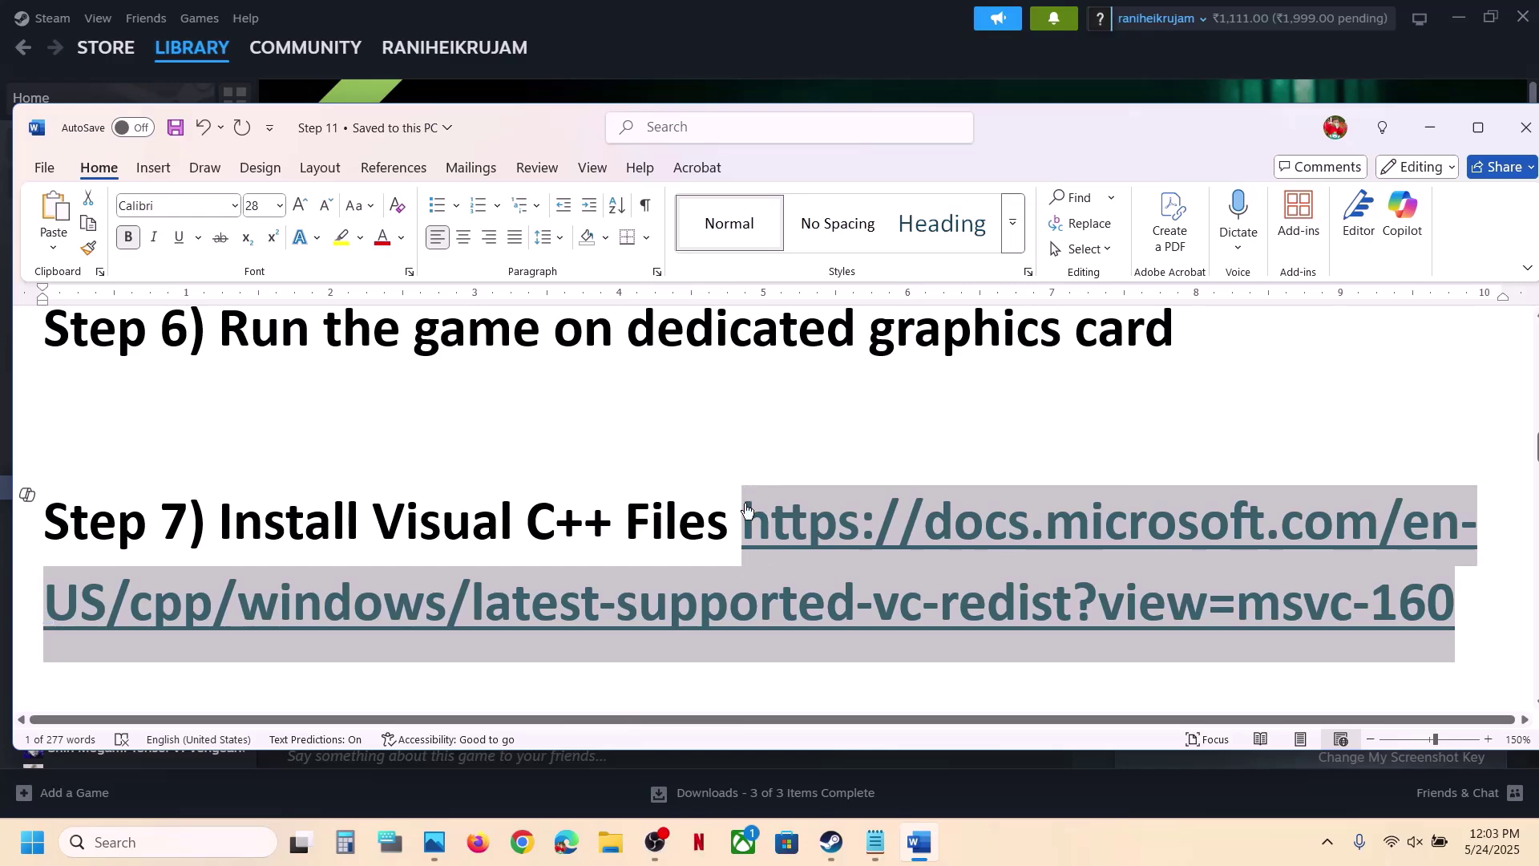
click(534, 847)
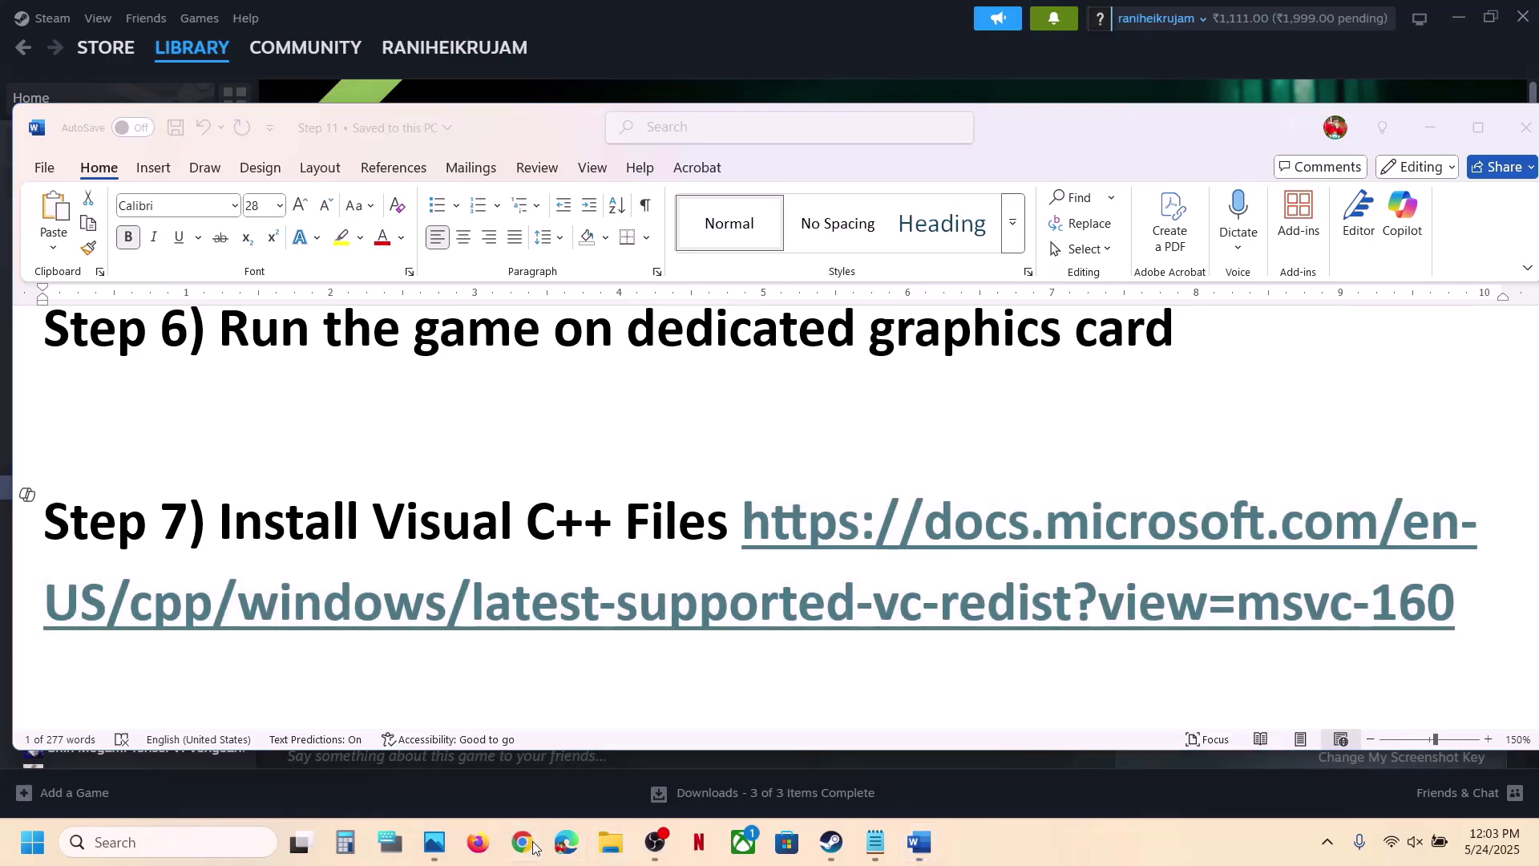
key(ctrl+v)
key(Return)
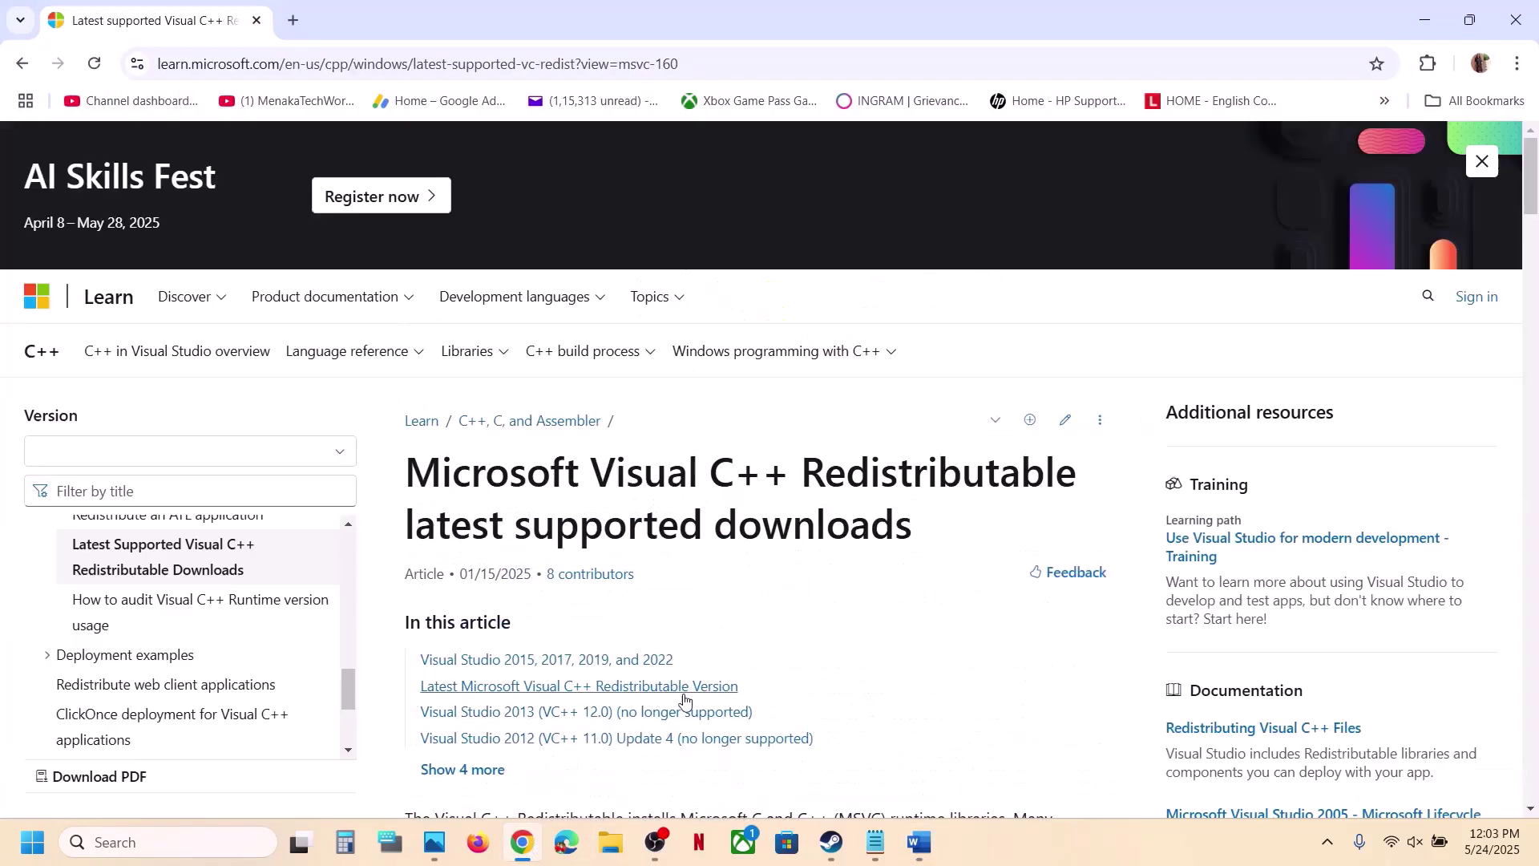
- Highlight the Visual Studio 2015, 2017, 2019, and 2022 heading and the architecture names, and download the X86 redistributable
scroll(531, 261, down, 10)
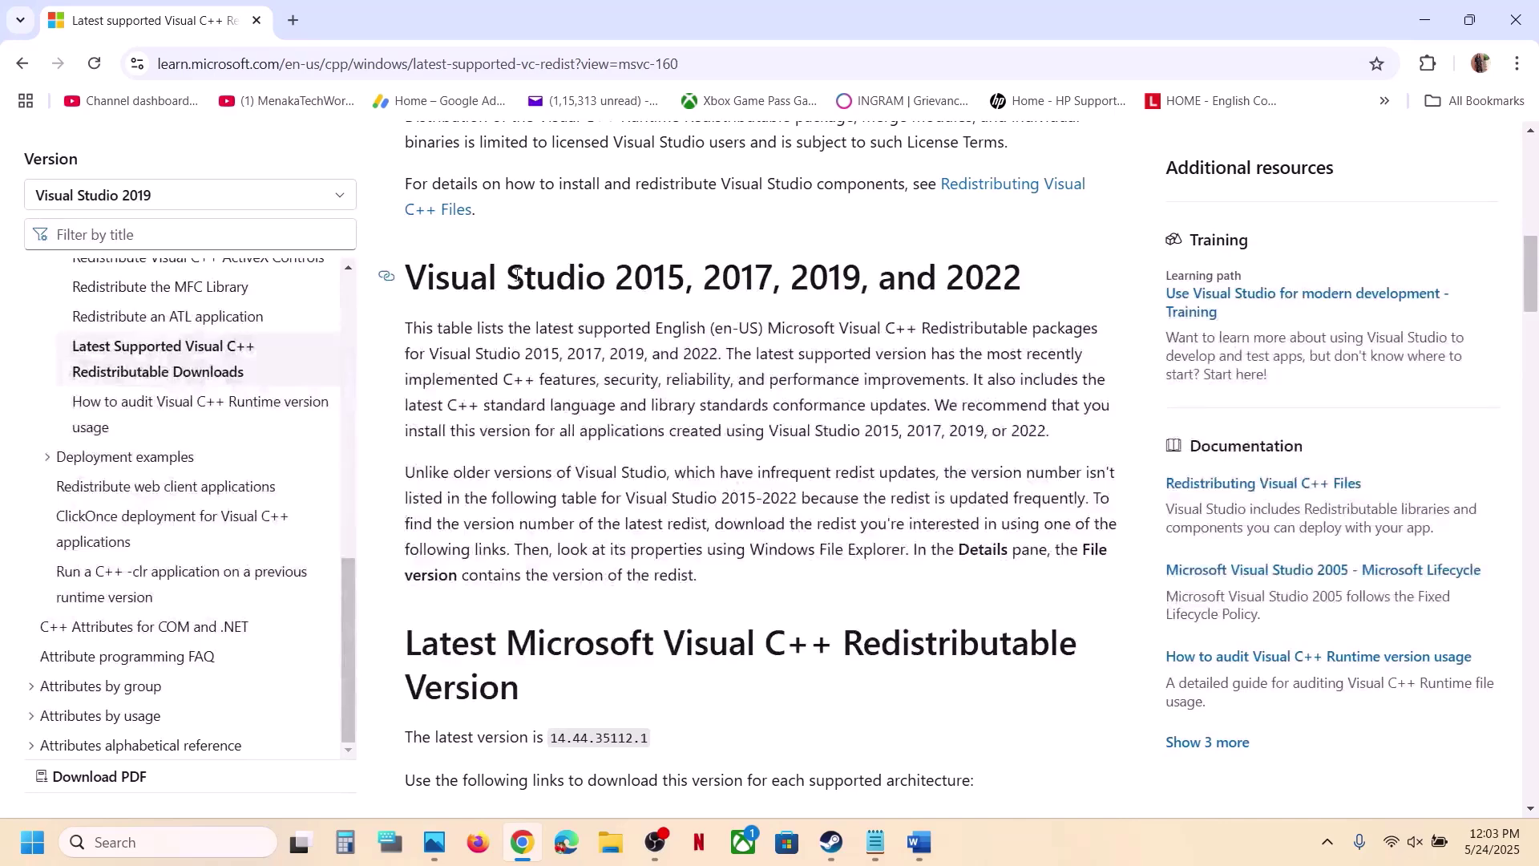
drag(520, 275, 1066, 293)
scroll(705, 585, down, 7)
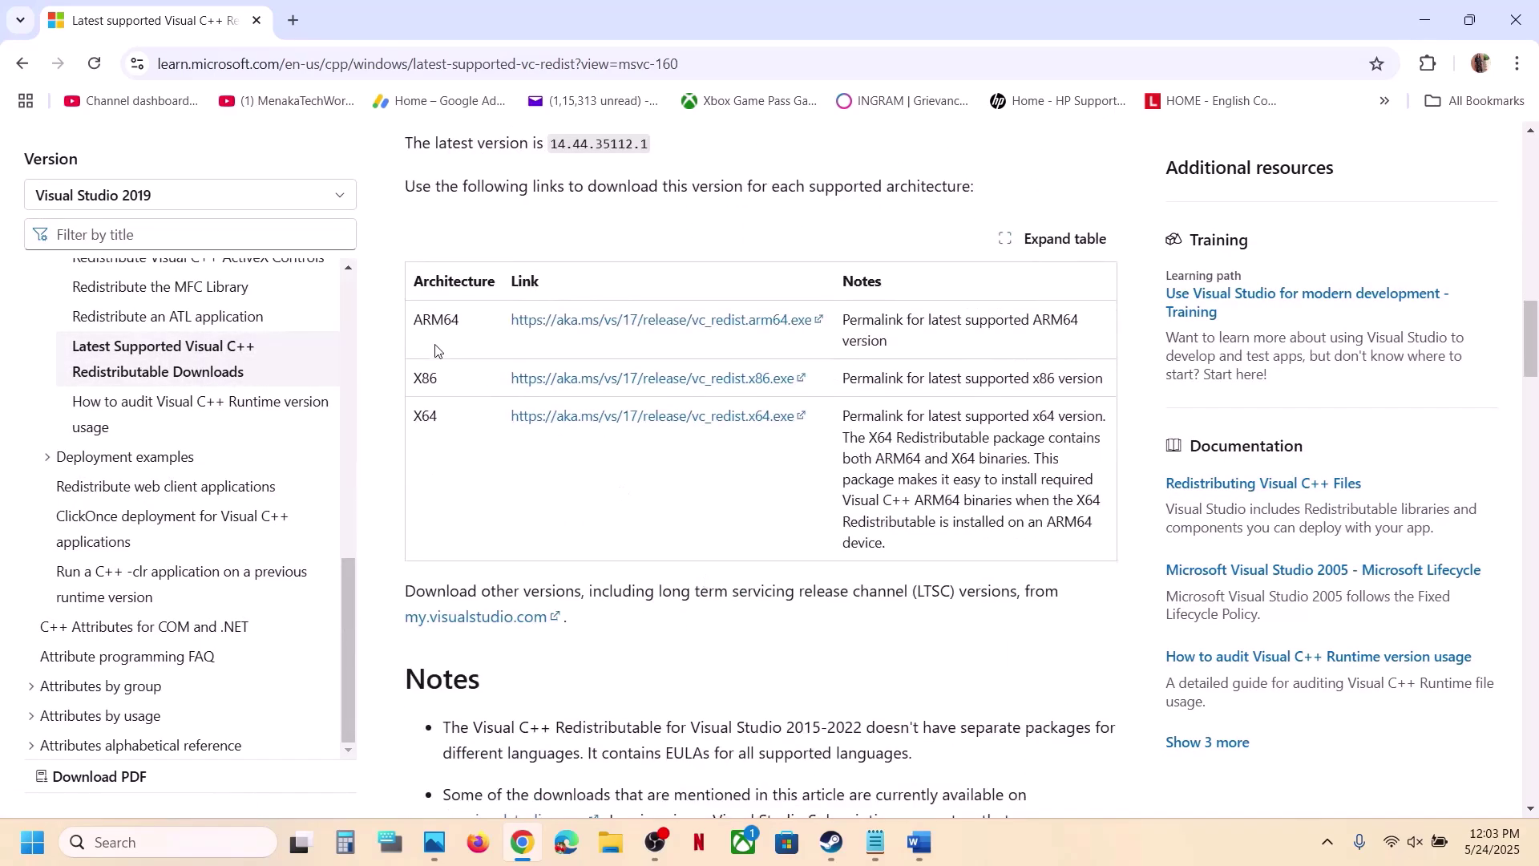
double_click(421, 375)
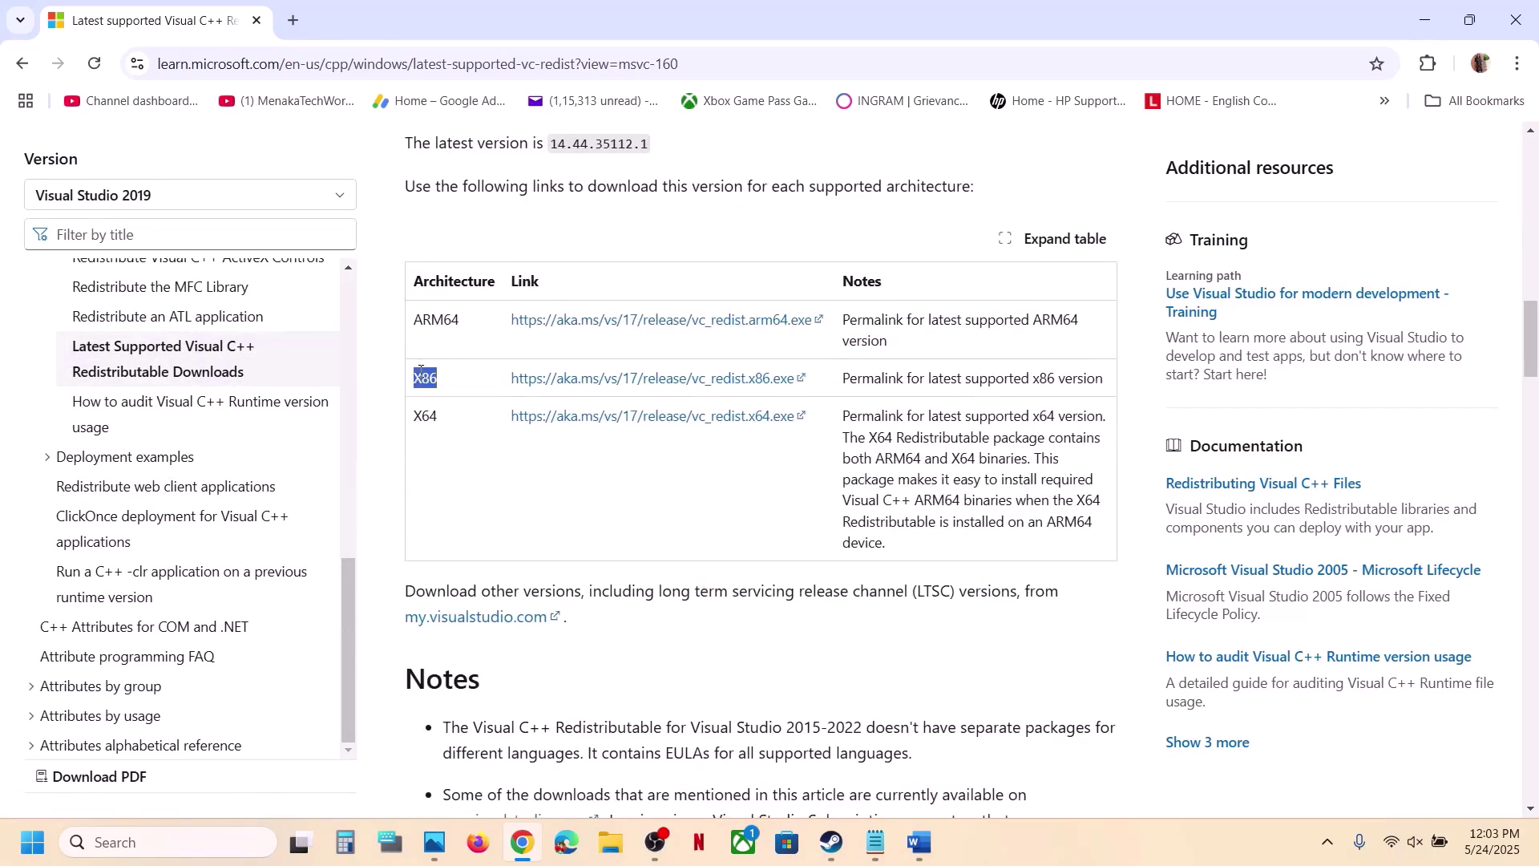
double_click(425, 414)
double_click(425, 377)
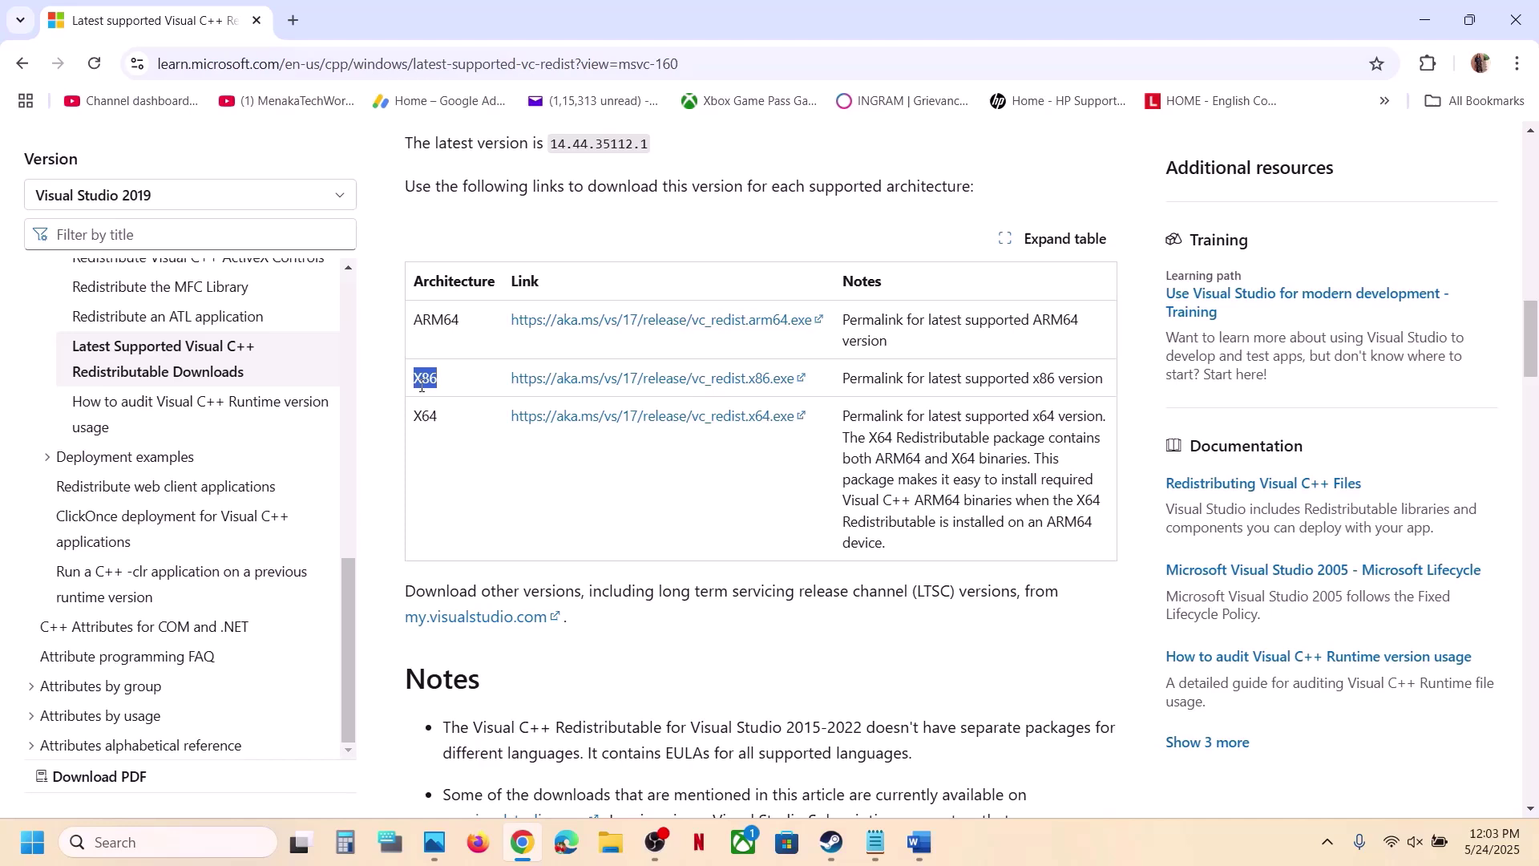
click(645, 381)
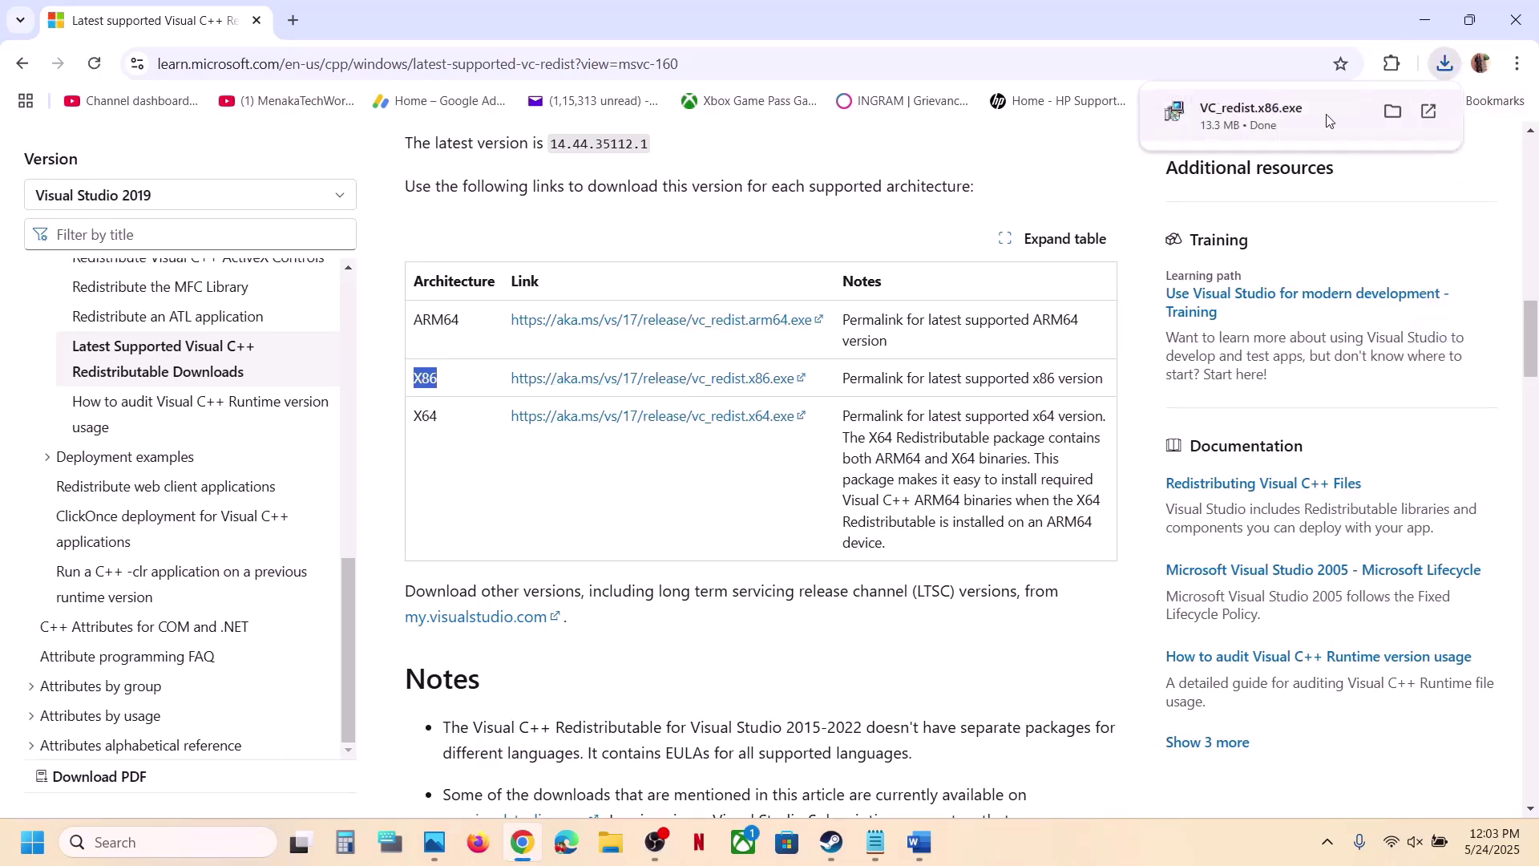
- Run the downloaded VC_redist.x86.exe, accept the license terms, try to install it and close the setup
click(1316, 120)
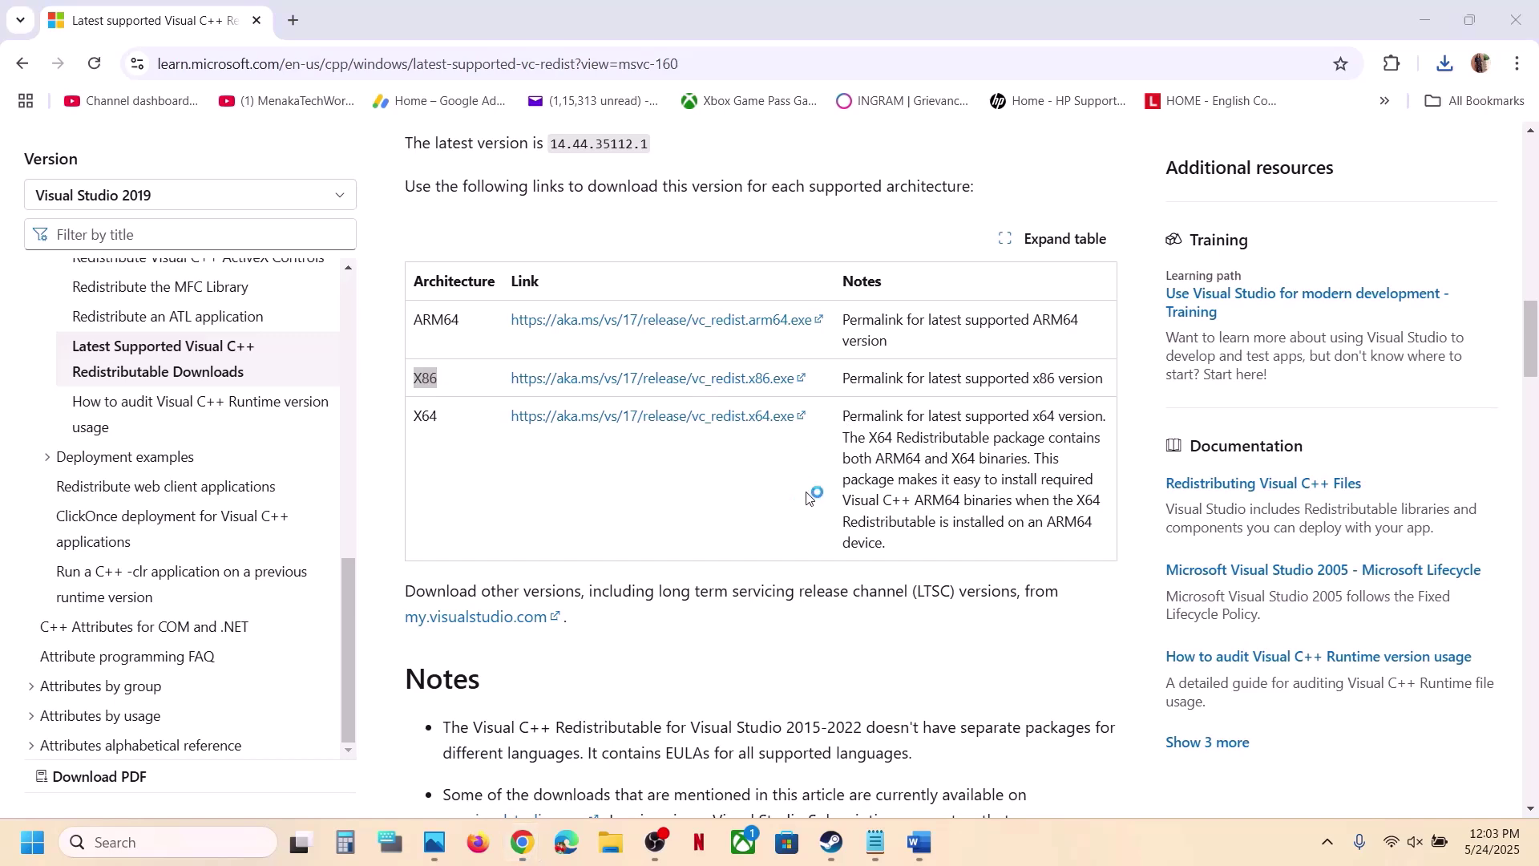
click(705, 499)
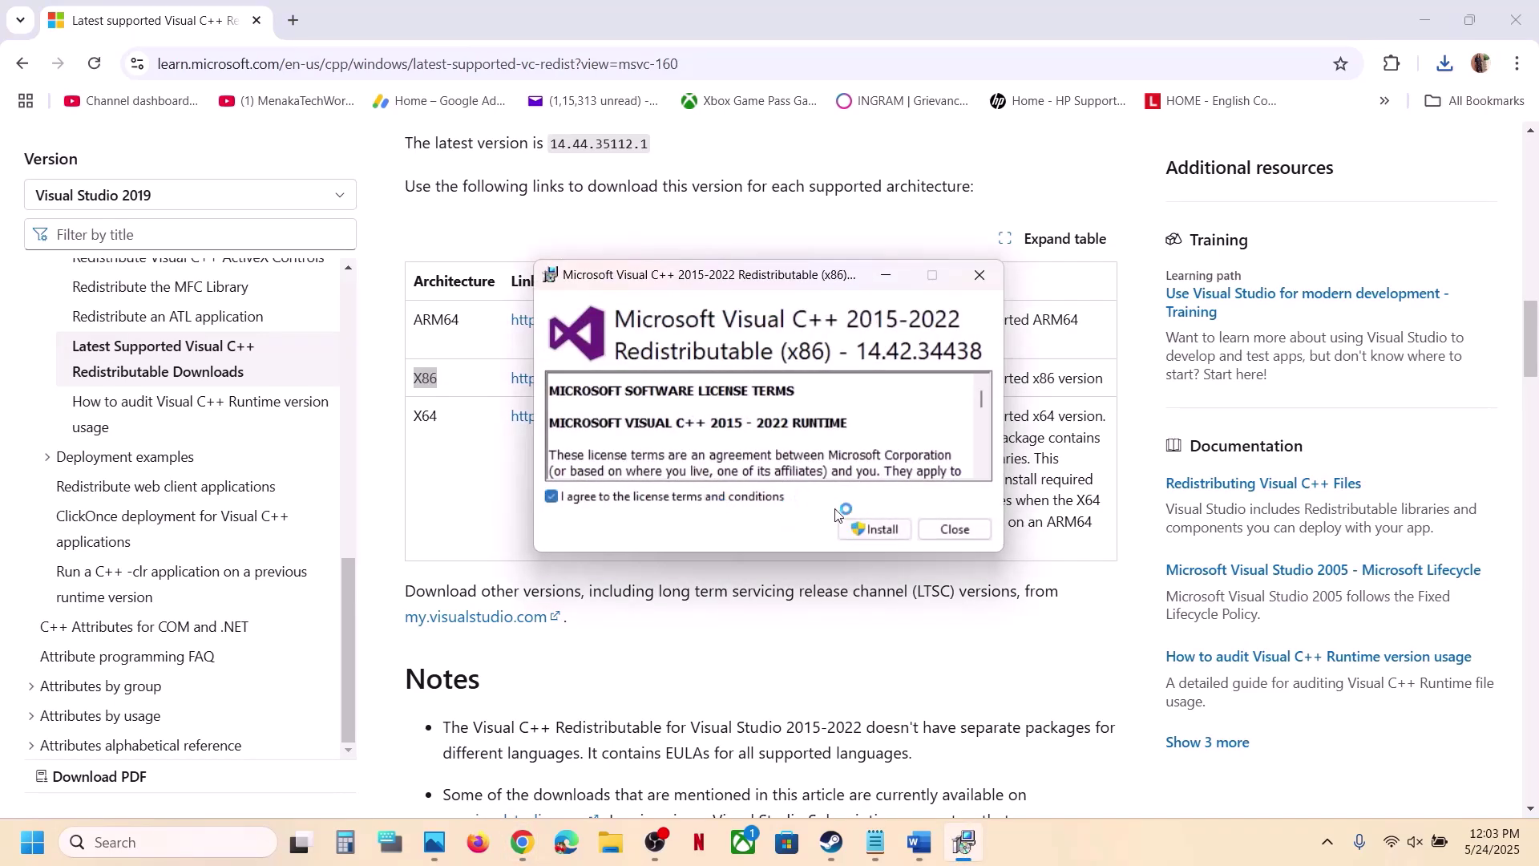
click(844, 526)
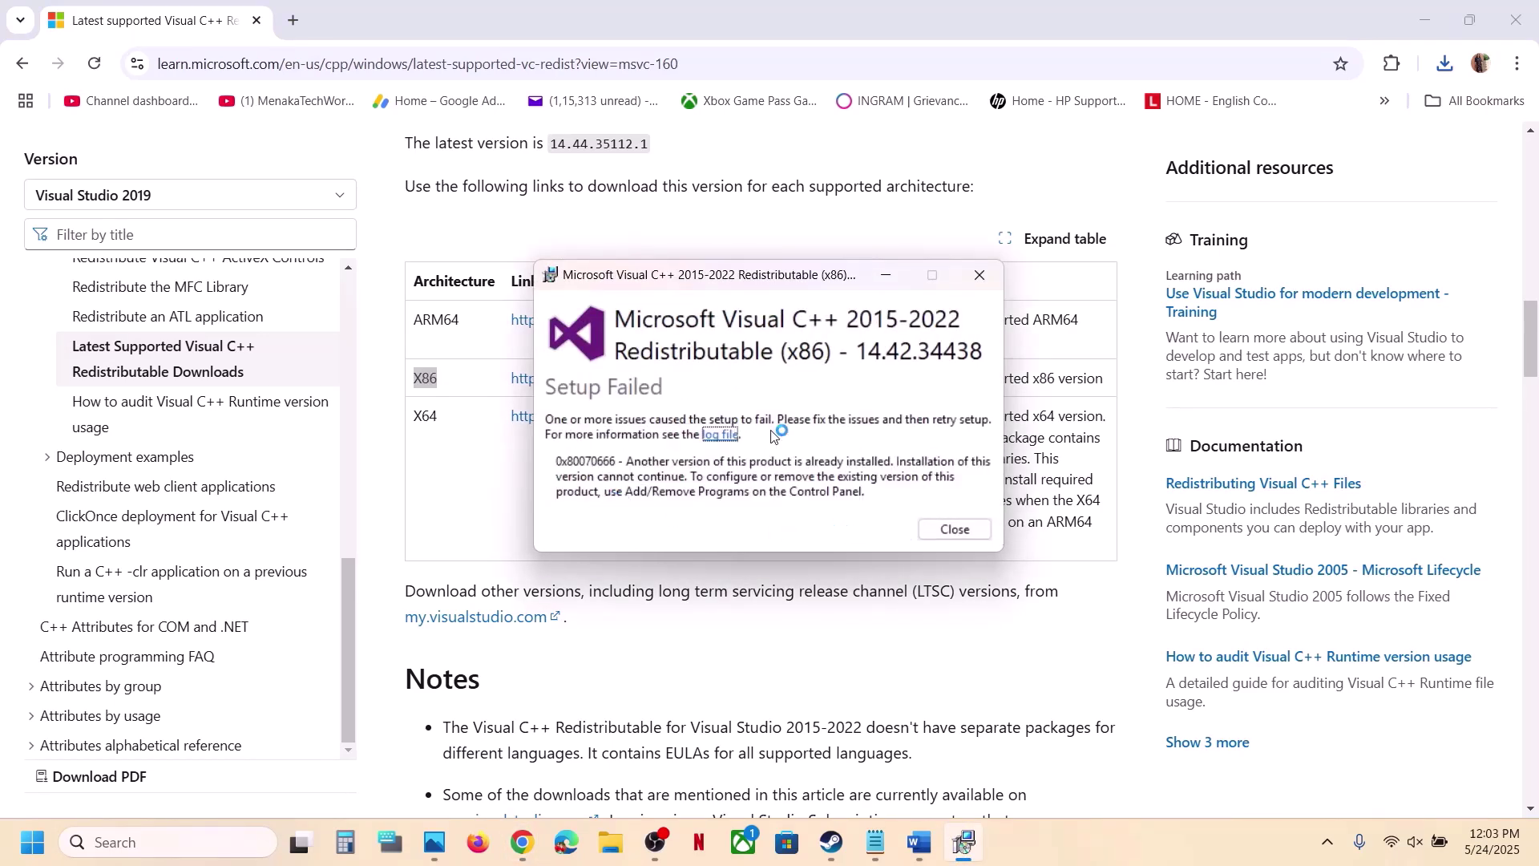
click(972, 531)
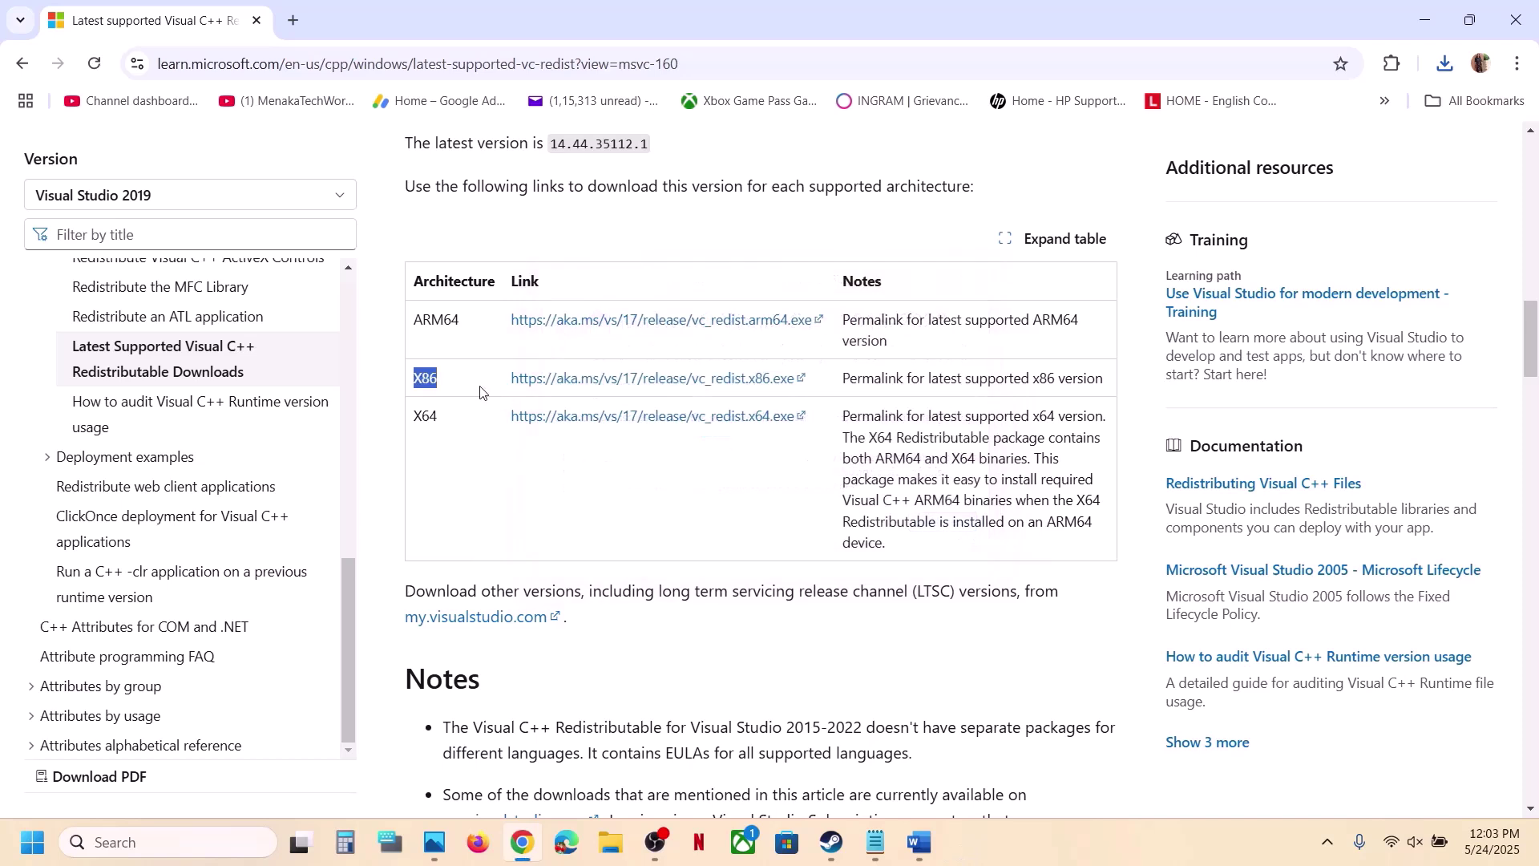
- Download the X64 Visual C++ redistributable, run its installer with the license terms accepted, try to install it and close the setup
click(435, 412)
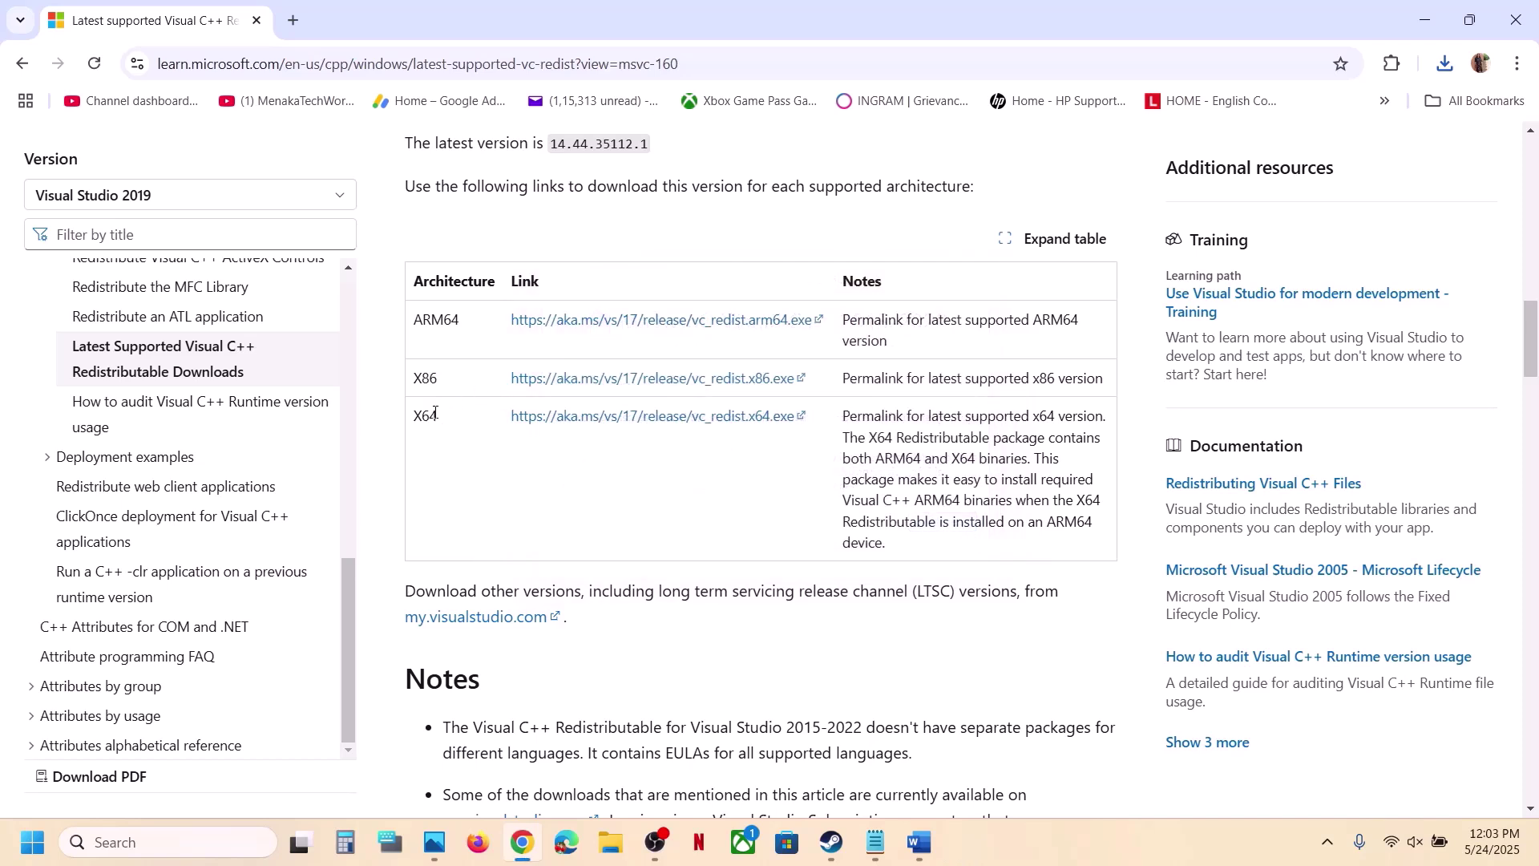
click(657, 416)
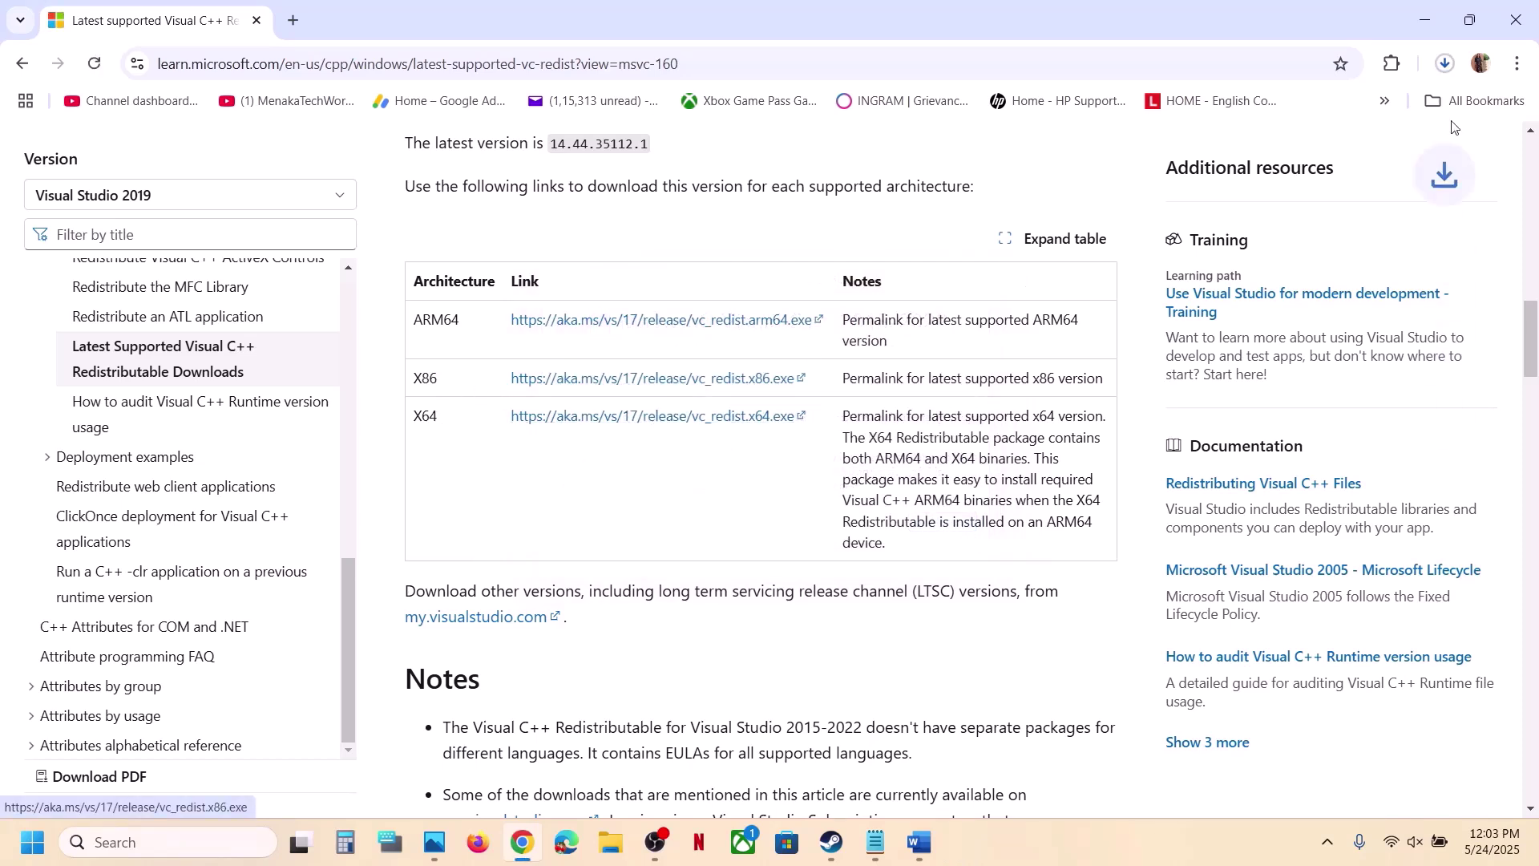
click(1446, 63)
click(1275, 158)
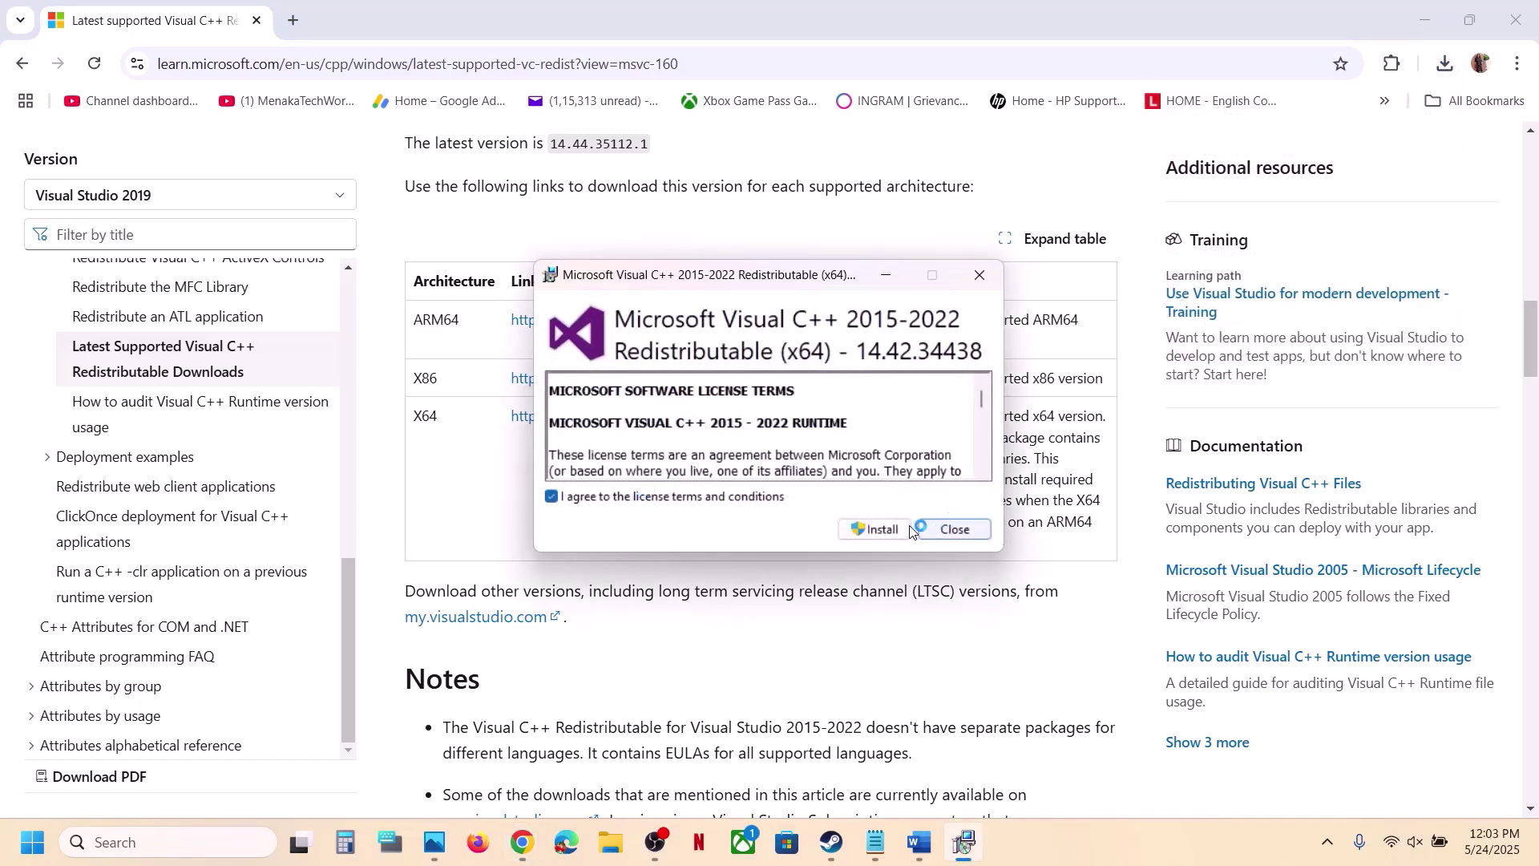
click(874, 529)
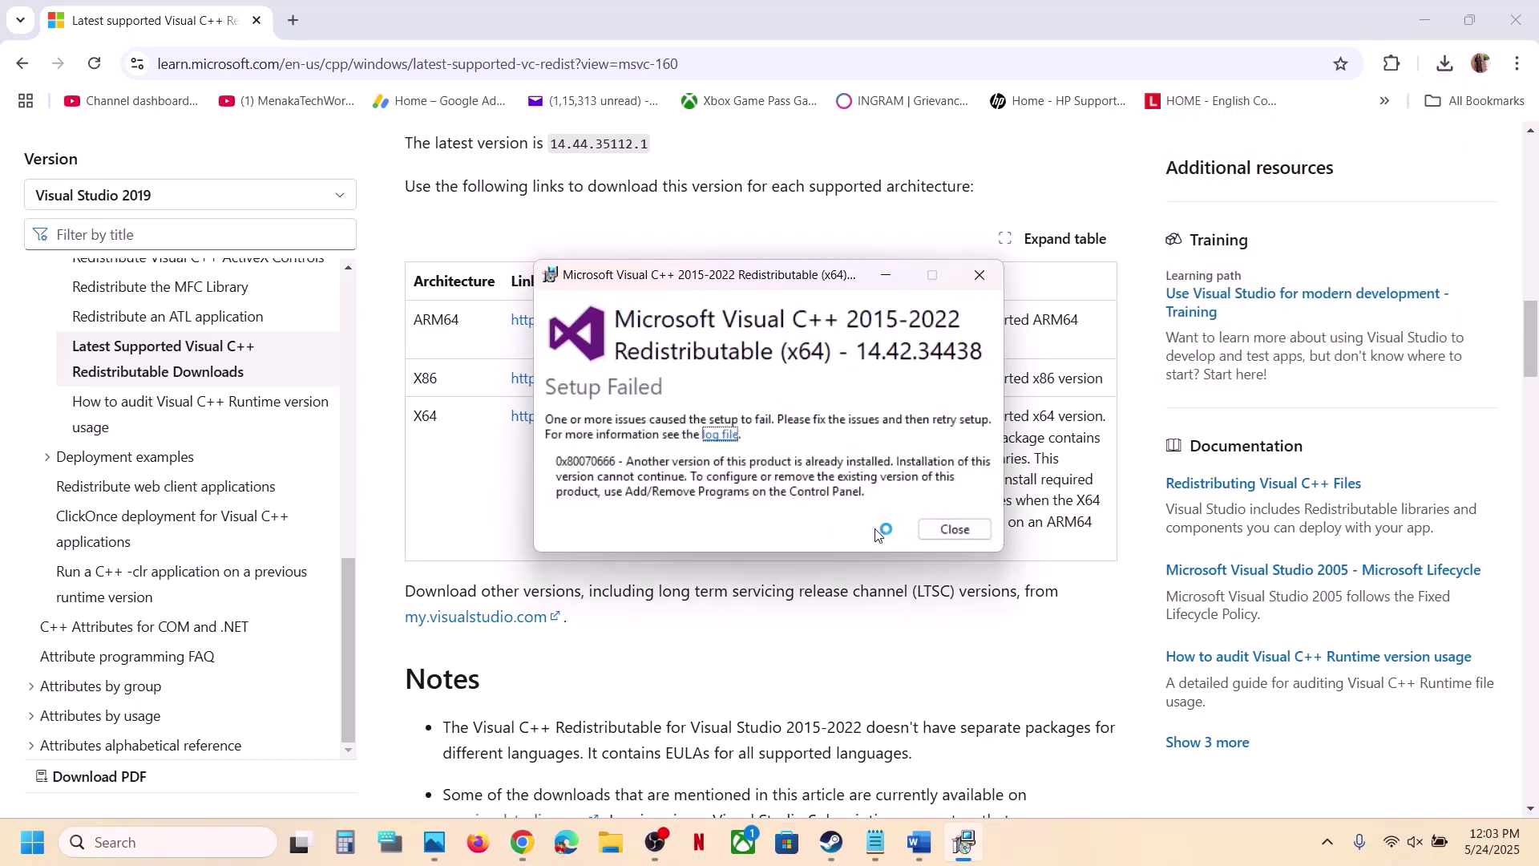
click(946, 536)
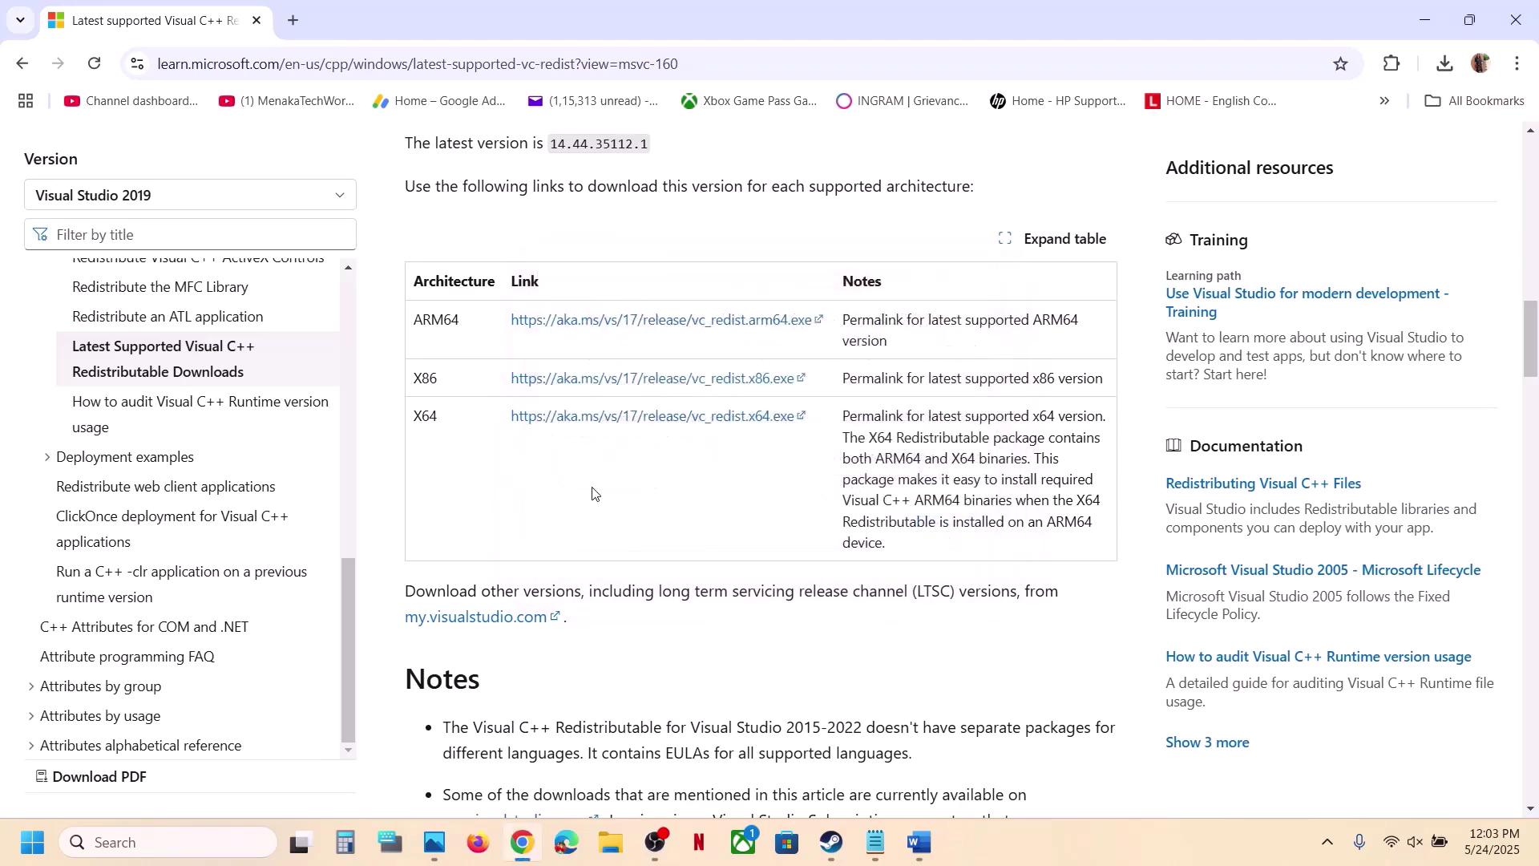
- Show the computer's restart option without restarting, and switch to the Quarantine Zone: The Last Check page in Steam
click(32, 843)
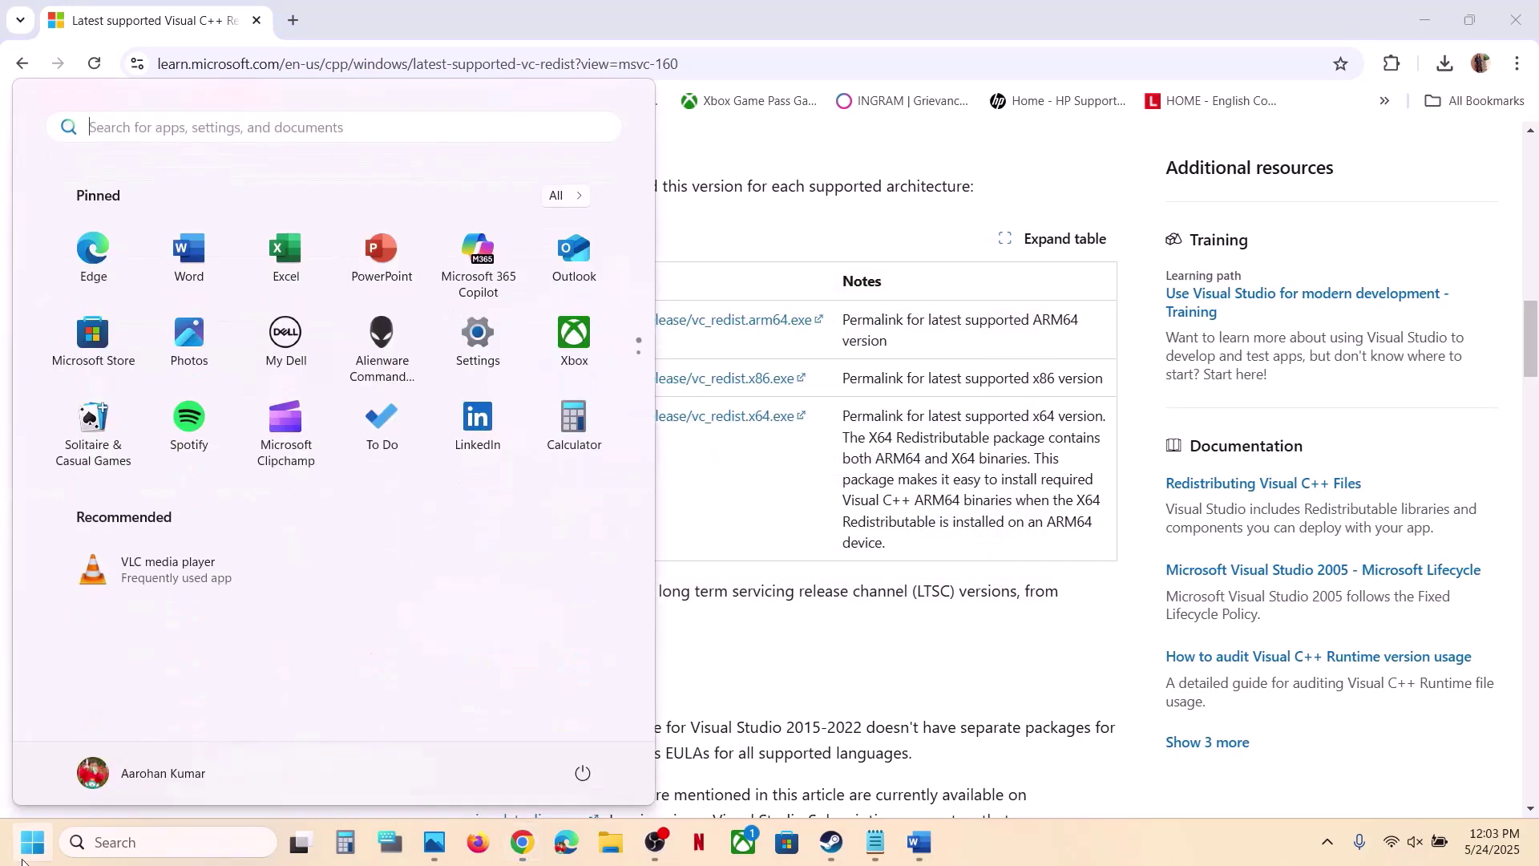
click(583, 772)
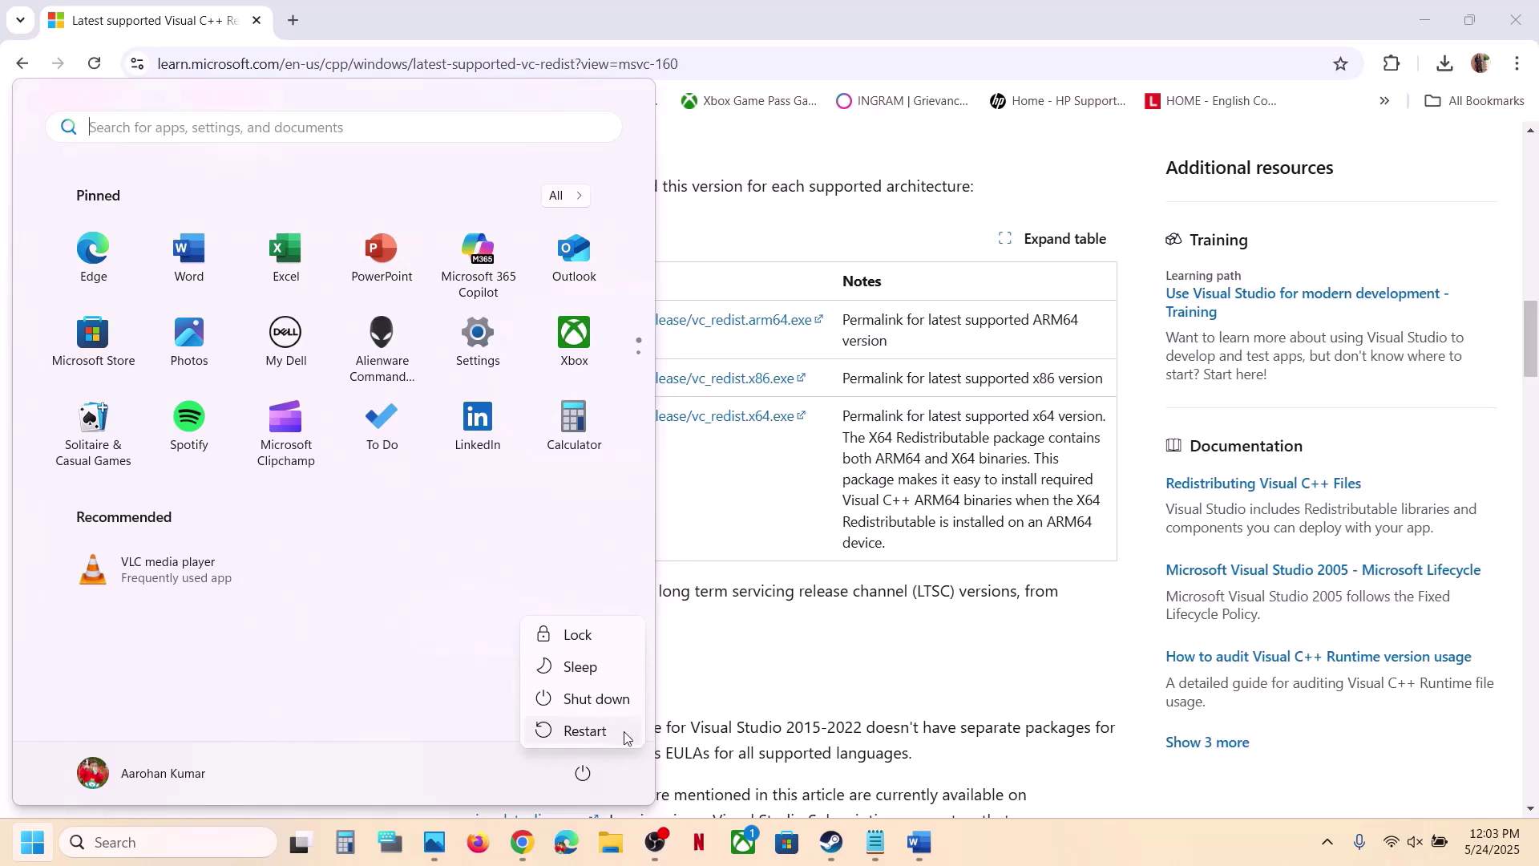
click(766, 696)
click(831, 850)
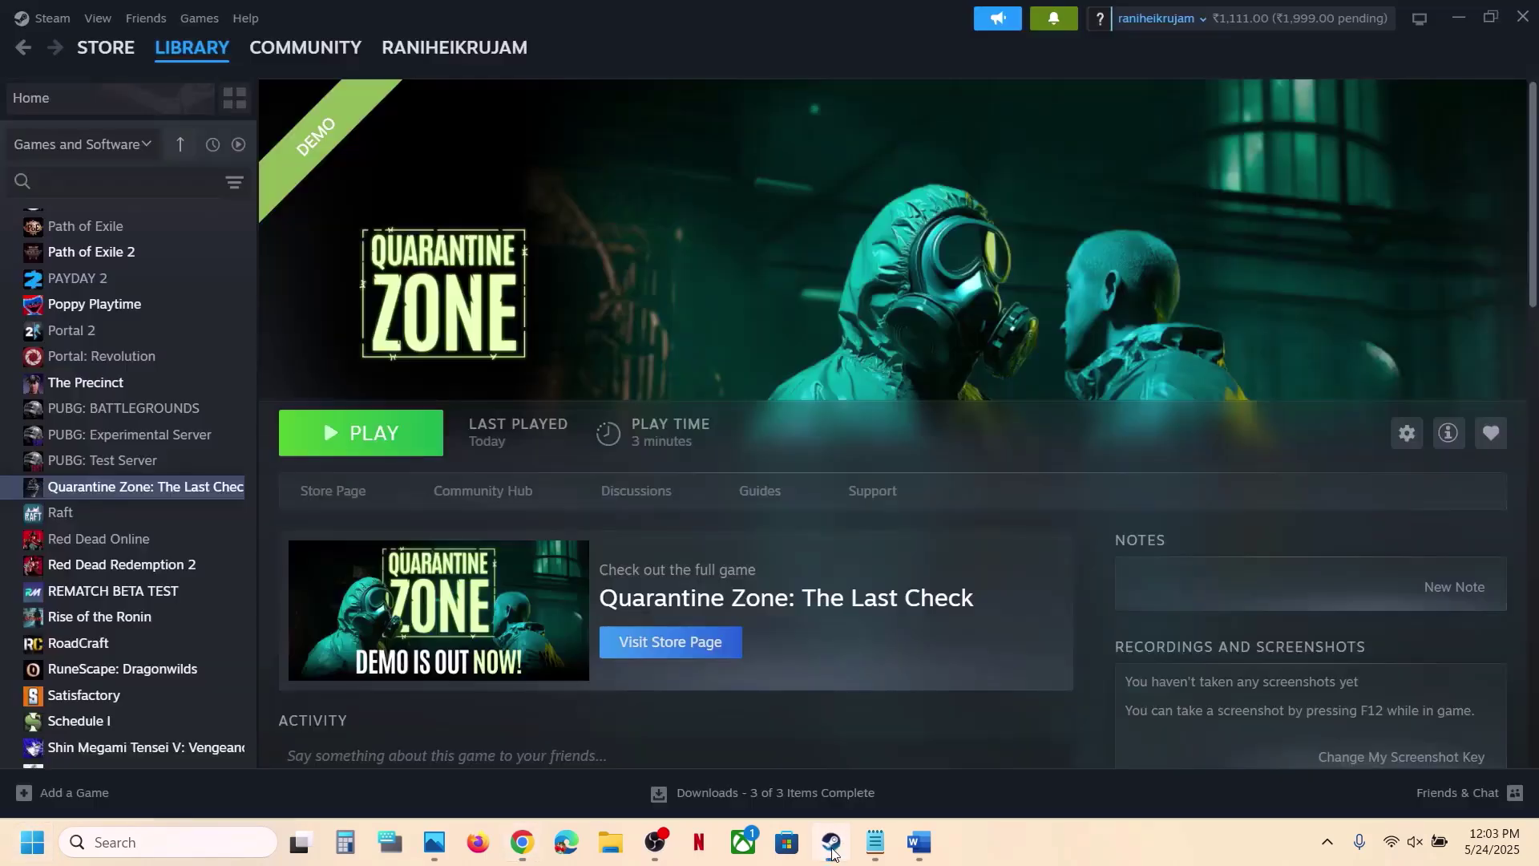
- Highlight the Step 8 warning about losing all the game progress in the Word notes and return to Steam
click(919, 842)
scroll(639, 540, down, 2)
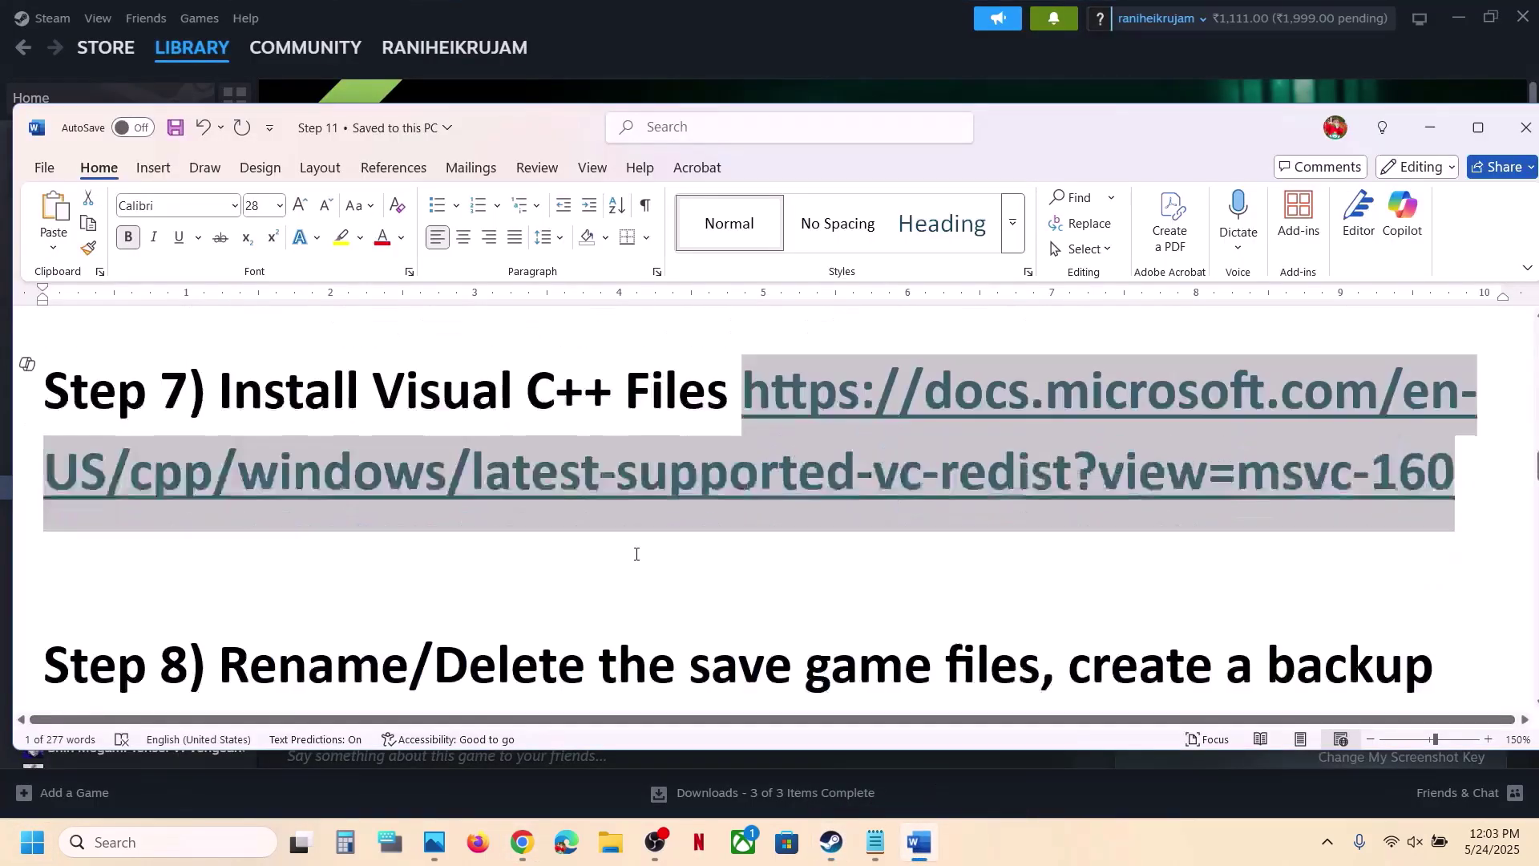
scroll(637, 554, down, 2)
drag(248, 486, 1037, 585)
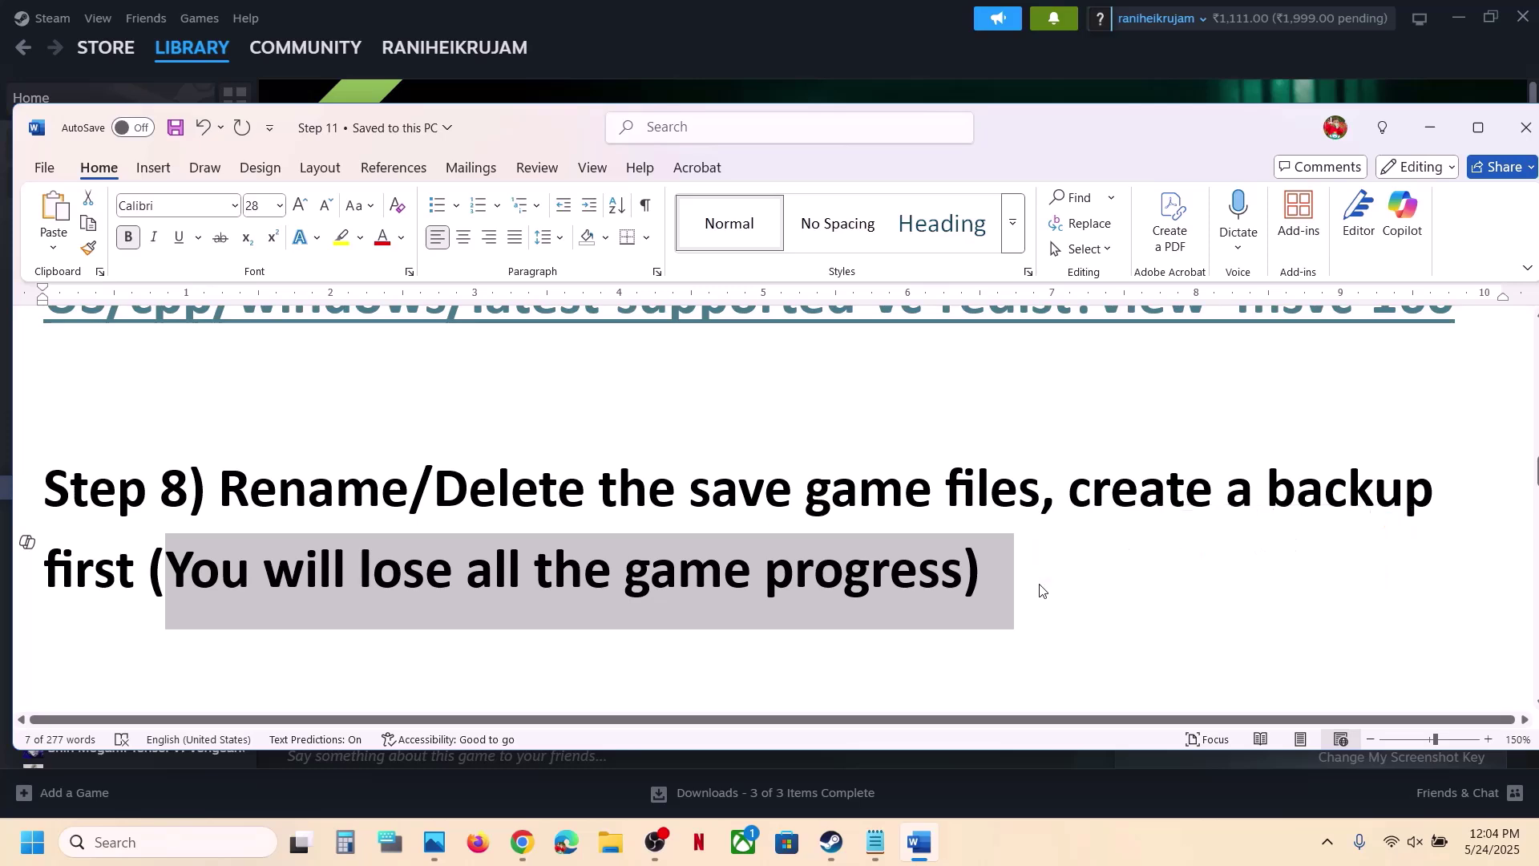
click(1037, 591)
click(791, 70)
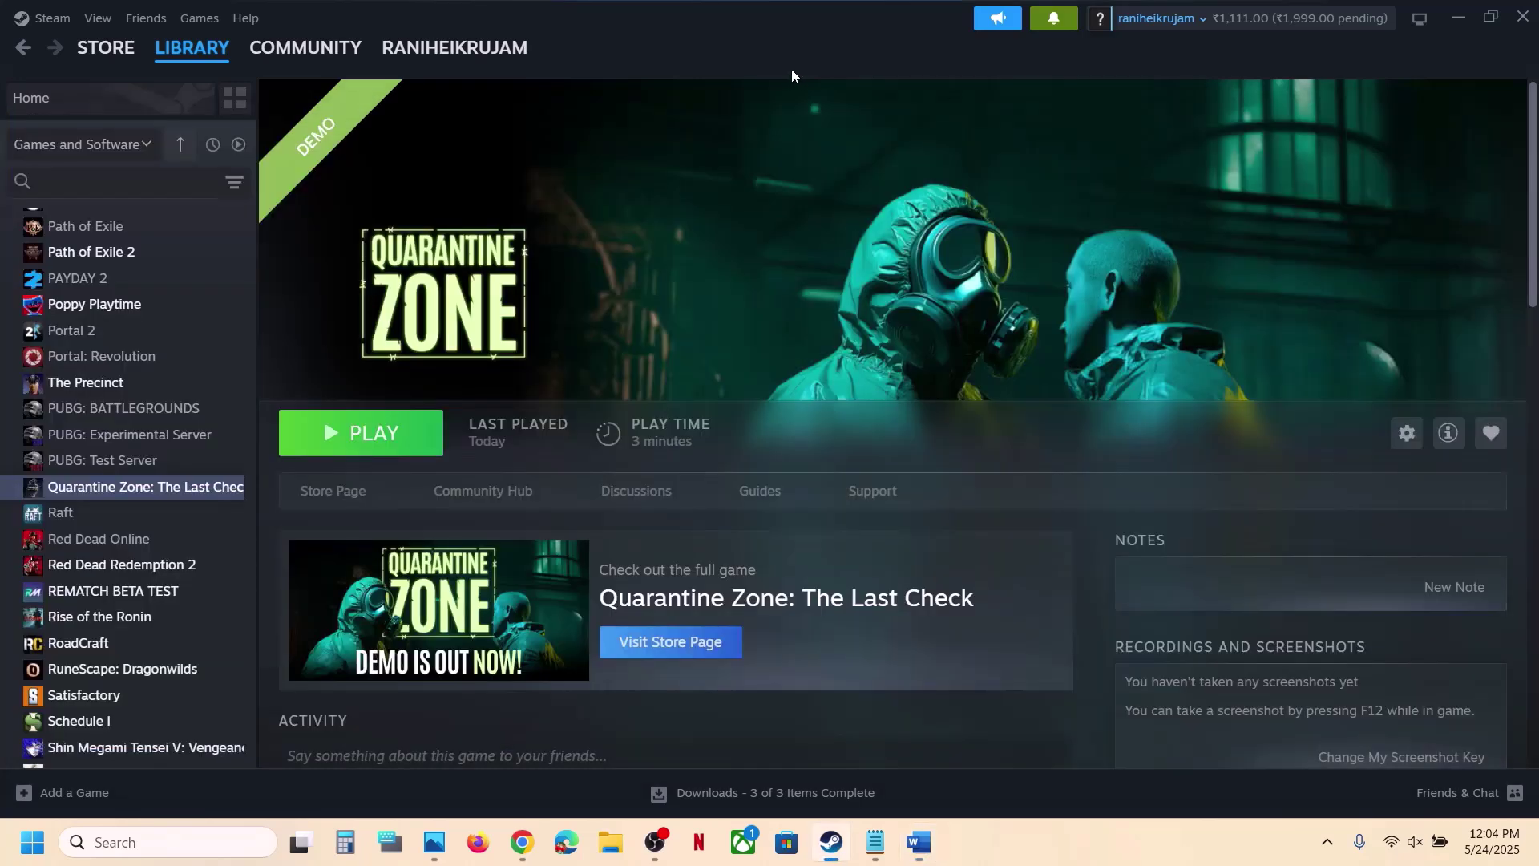
- Open File Explorer and go to the current account's folder under Users on the OS (C:) drive
click(610, 841)
click(78, 445)
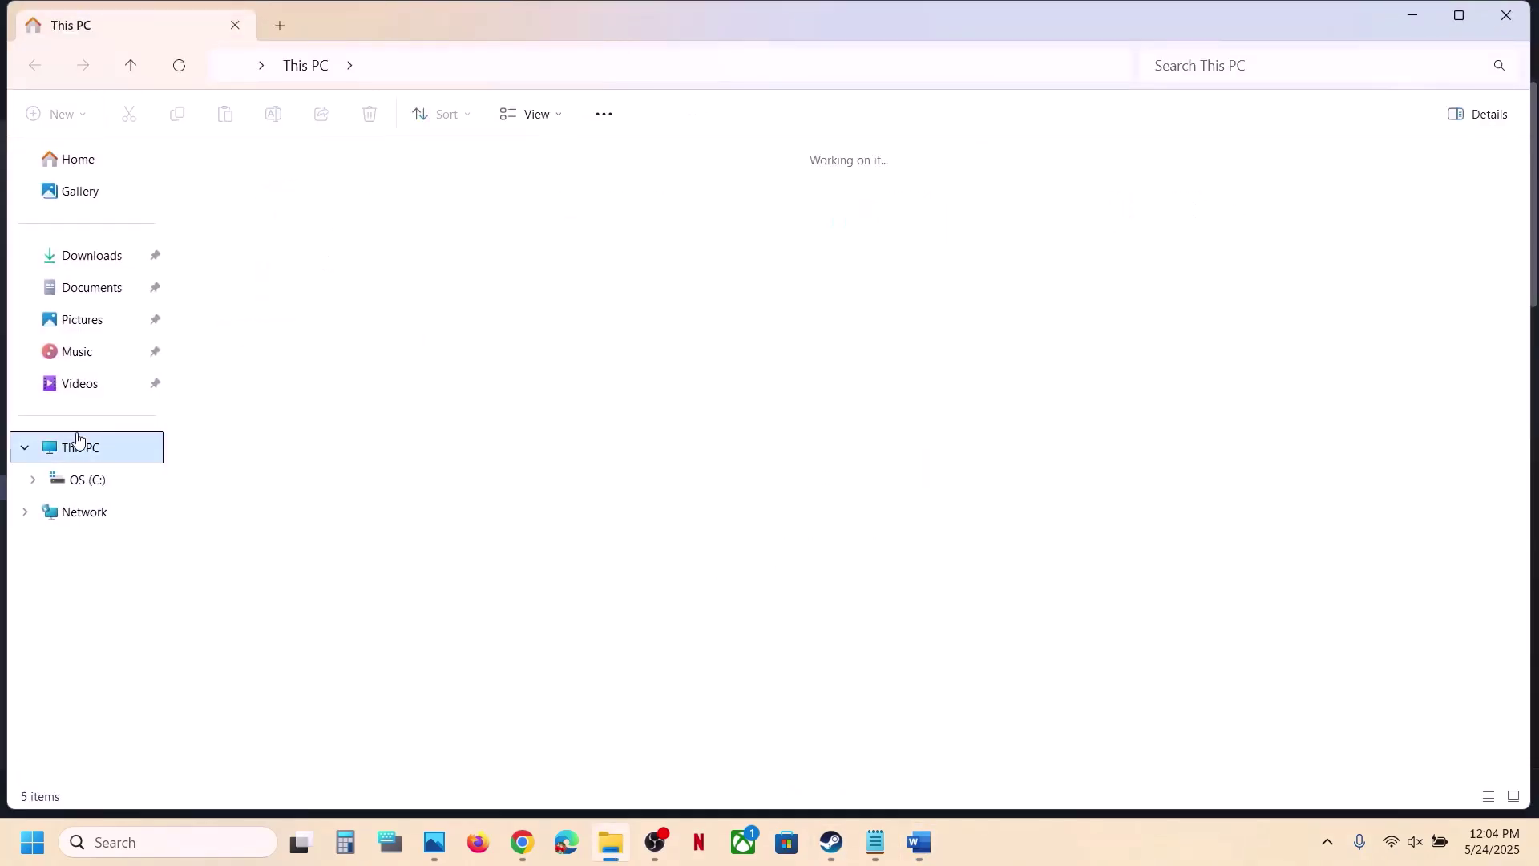
double_click(348, 206)
scroll(344, 447, down, 4)
scroll(344, 447, down, 2)
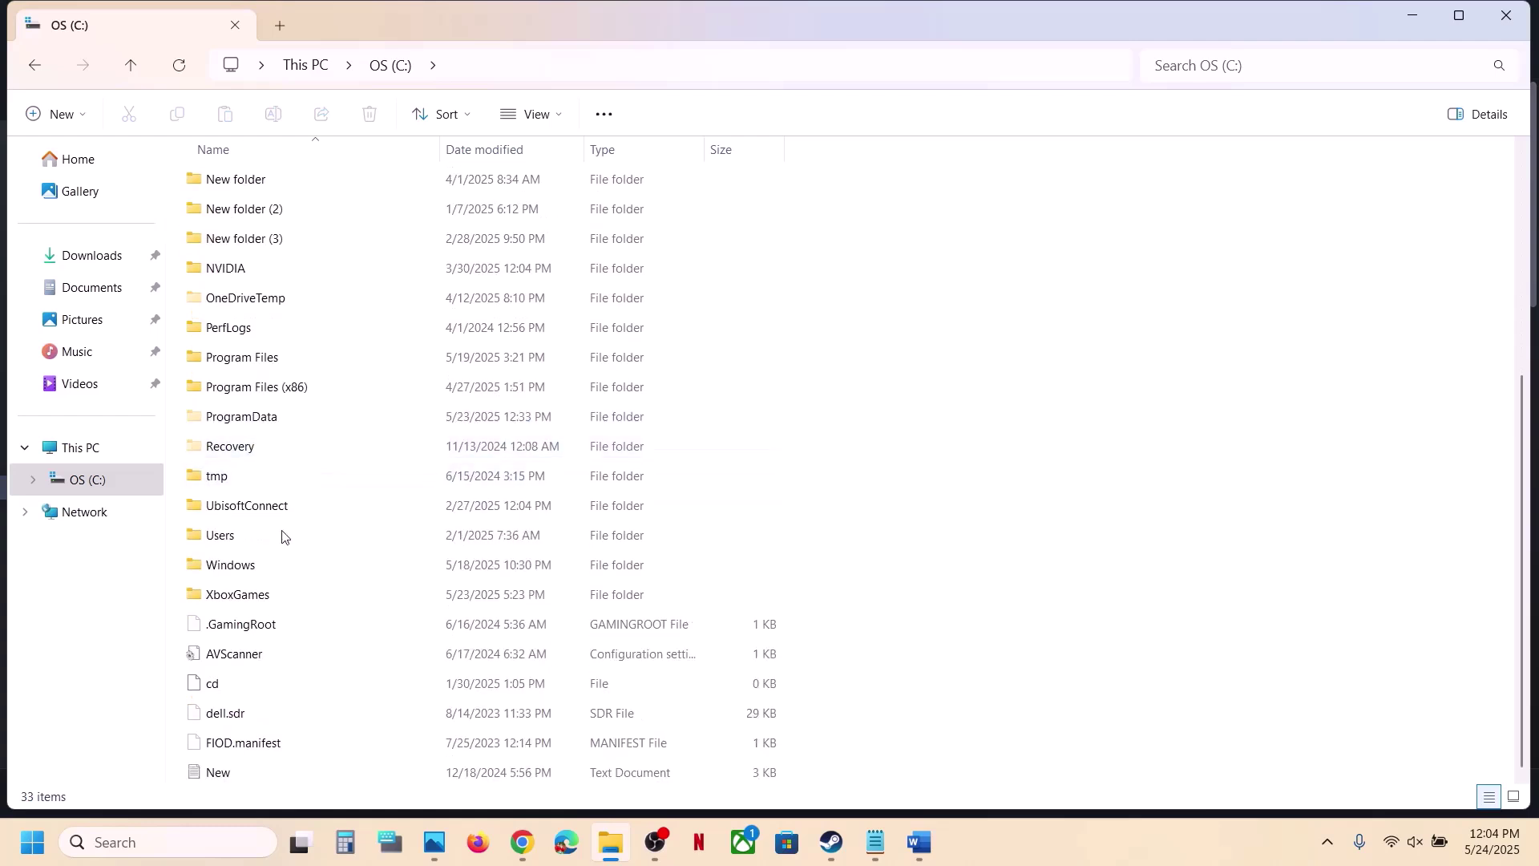
double_click(237, 541)
click(218, 181)
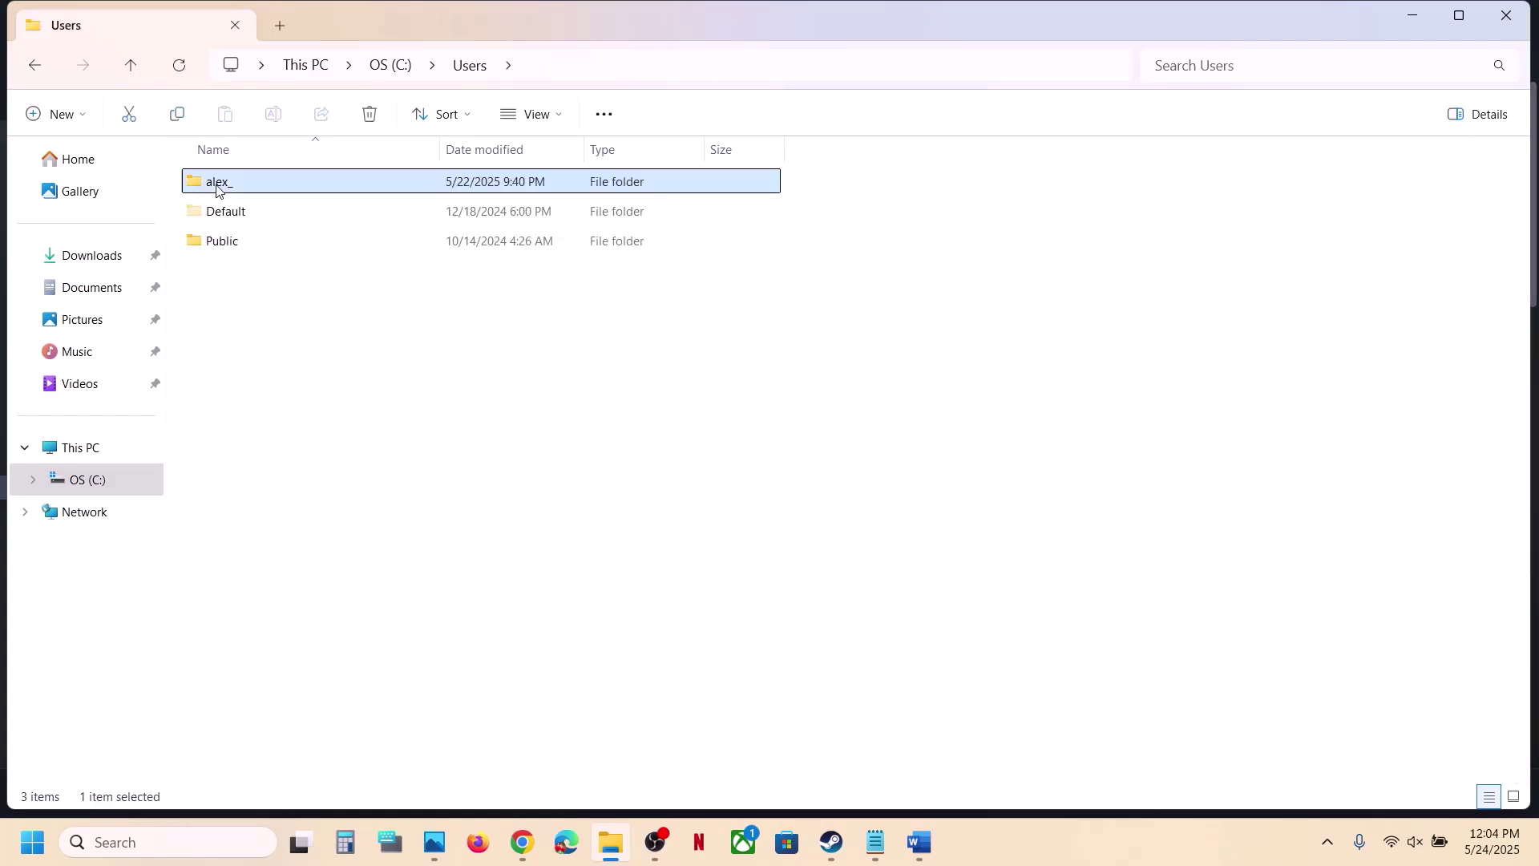
double_click(310, 178)
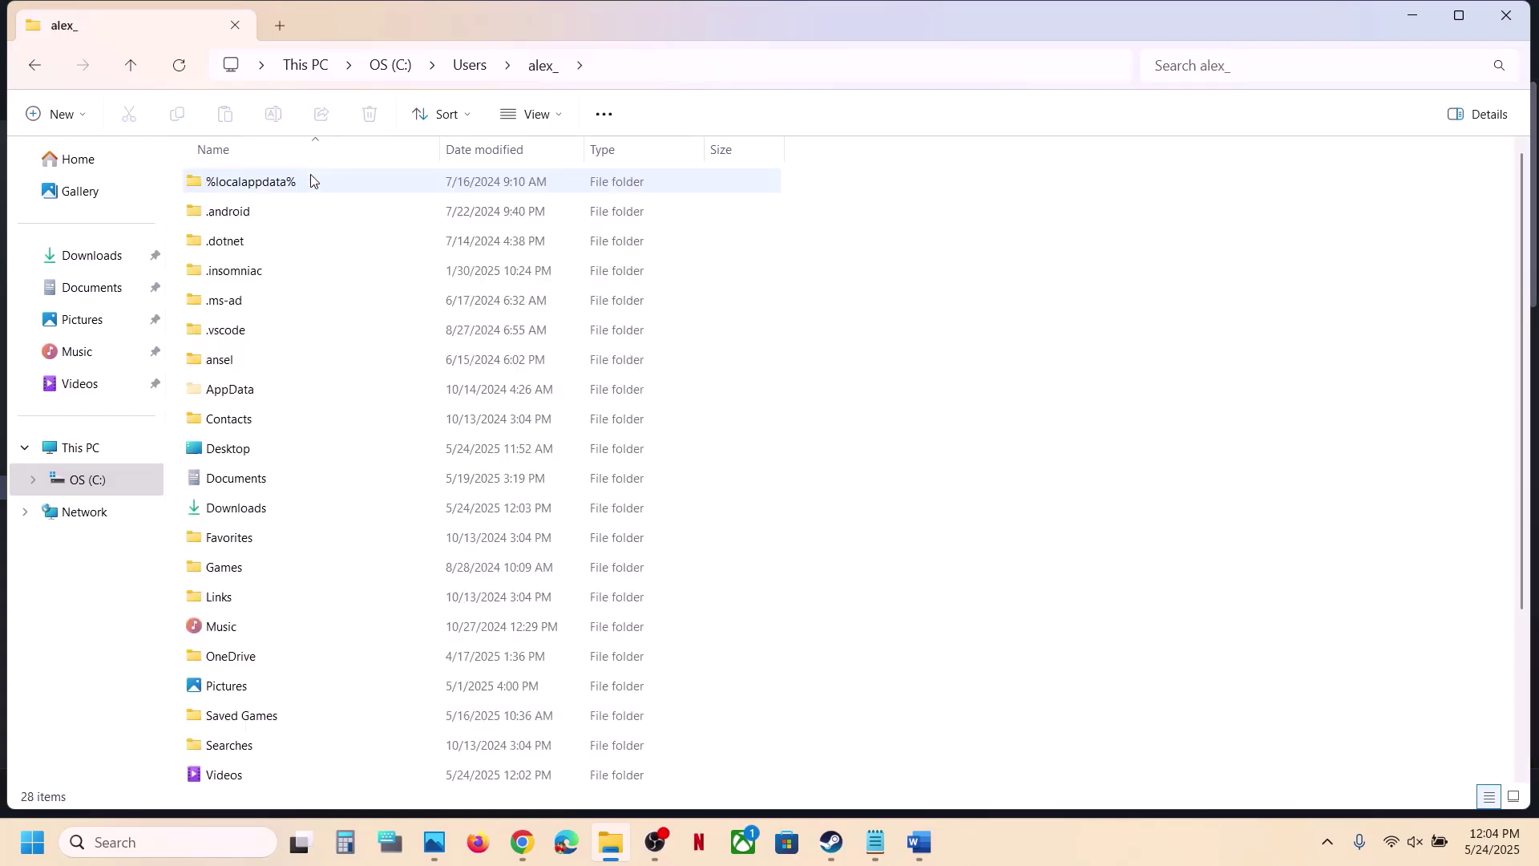
- Check the Hidden items display option for the account's folder and open its AppData folder
click(243, 391)
click(562, 120)
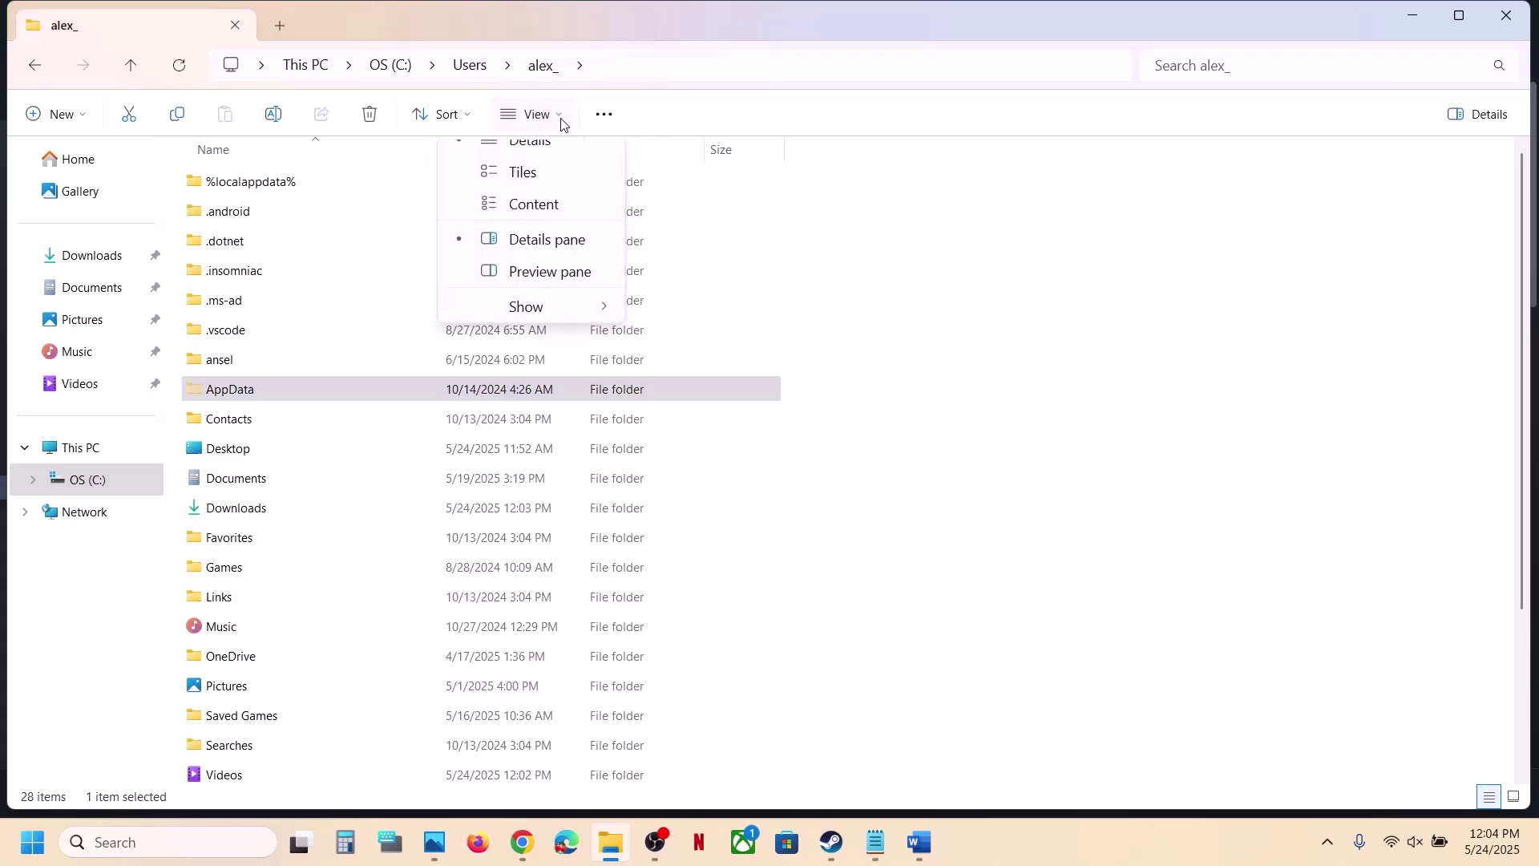
mouse_move(526, 489)
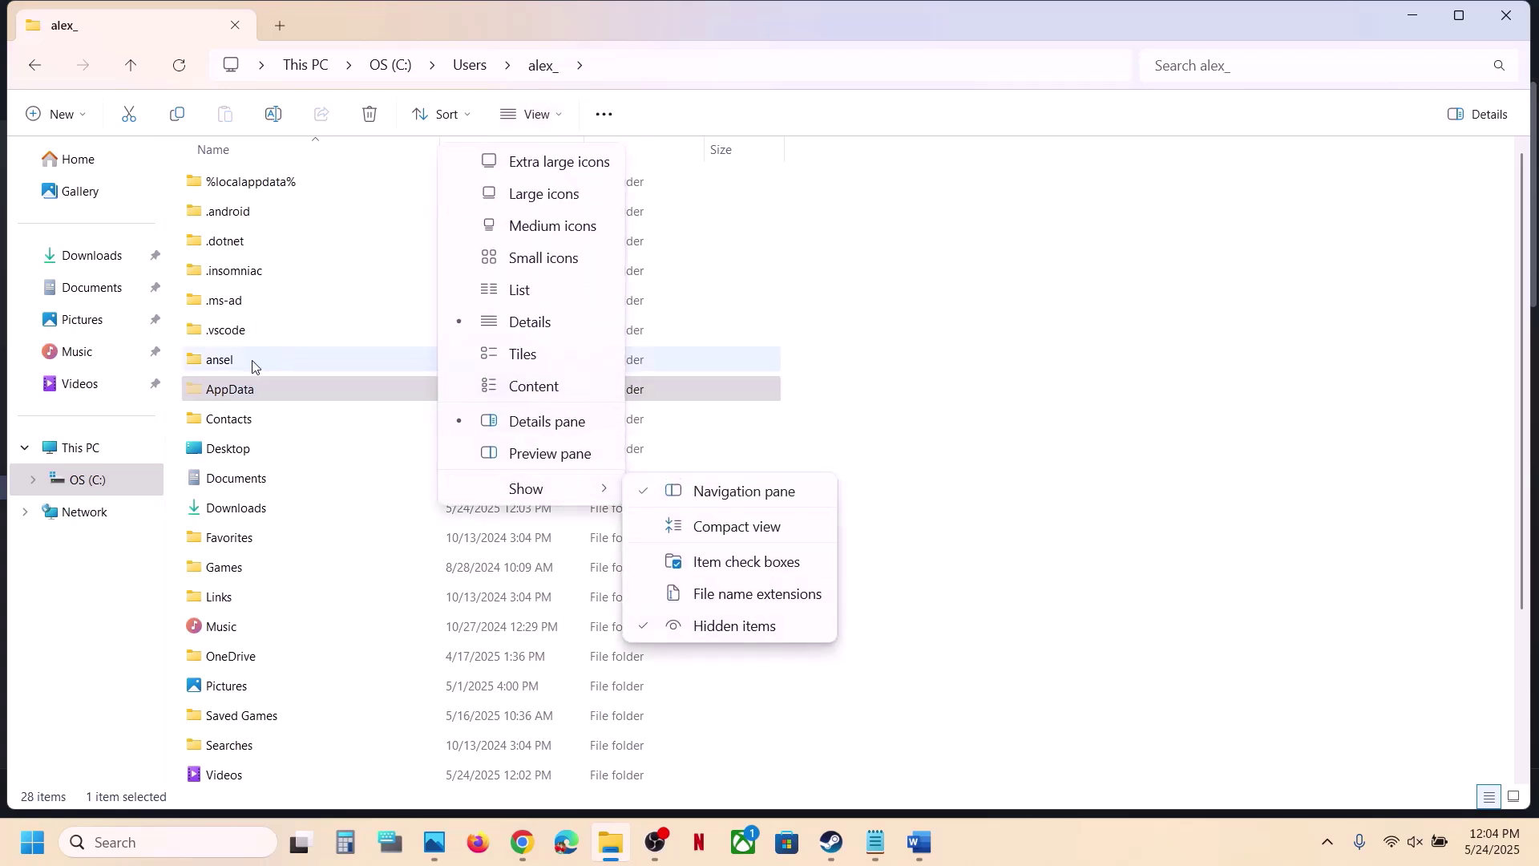
click(251, 389)
double_click(251, 389)
- Open the Local folder, look inside its QZSim folder and return to Local
double_click(255, 184)
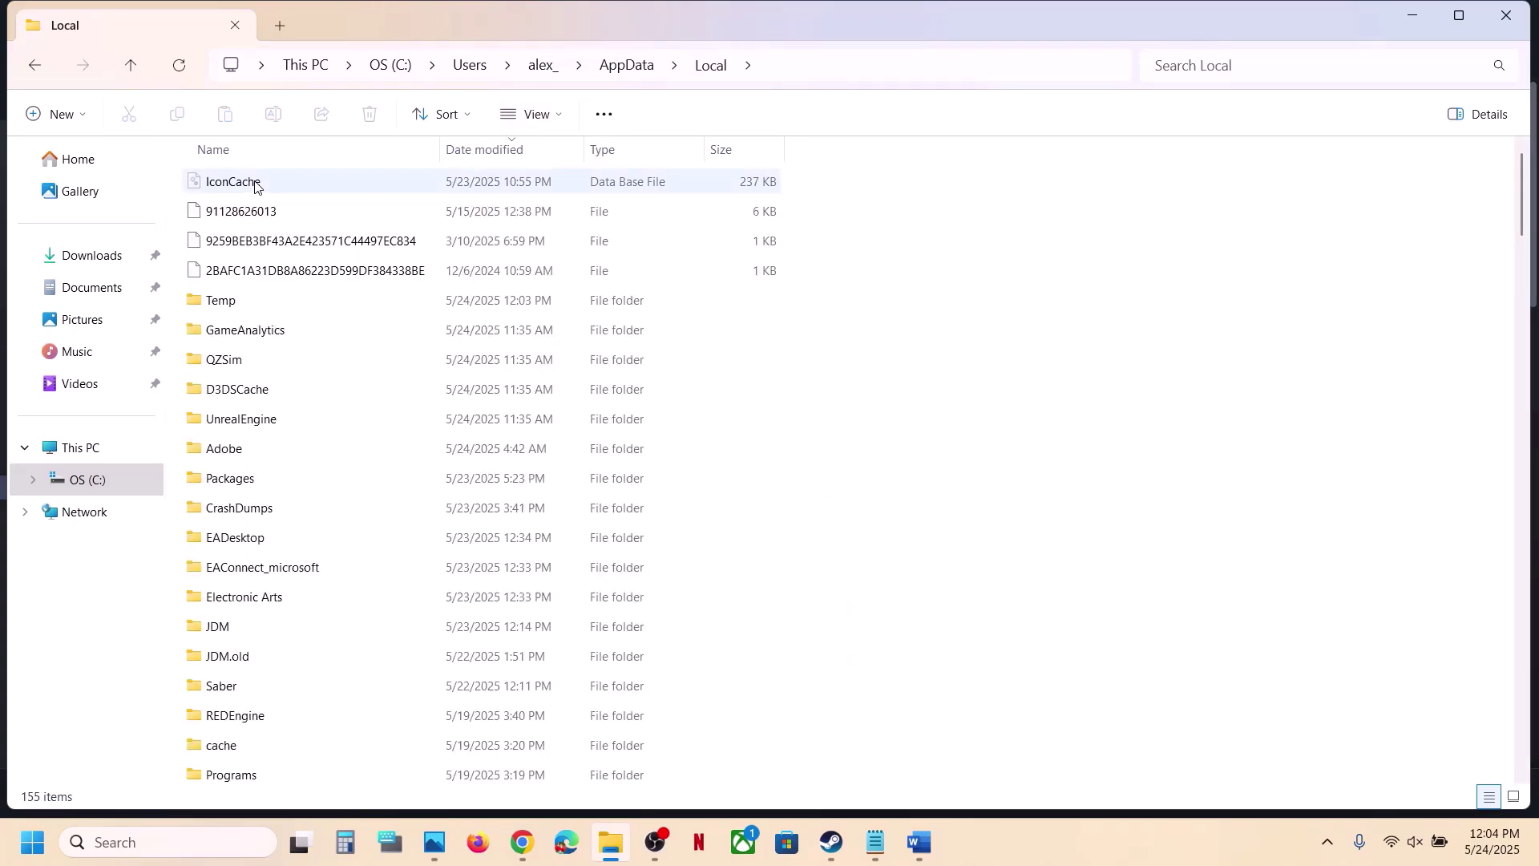
click(239, 362)
double_click(251, 368)
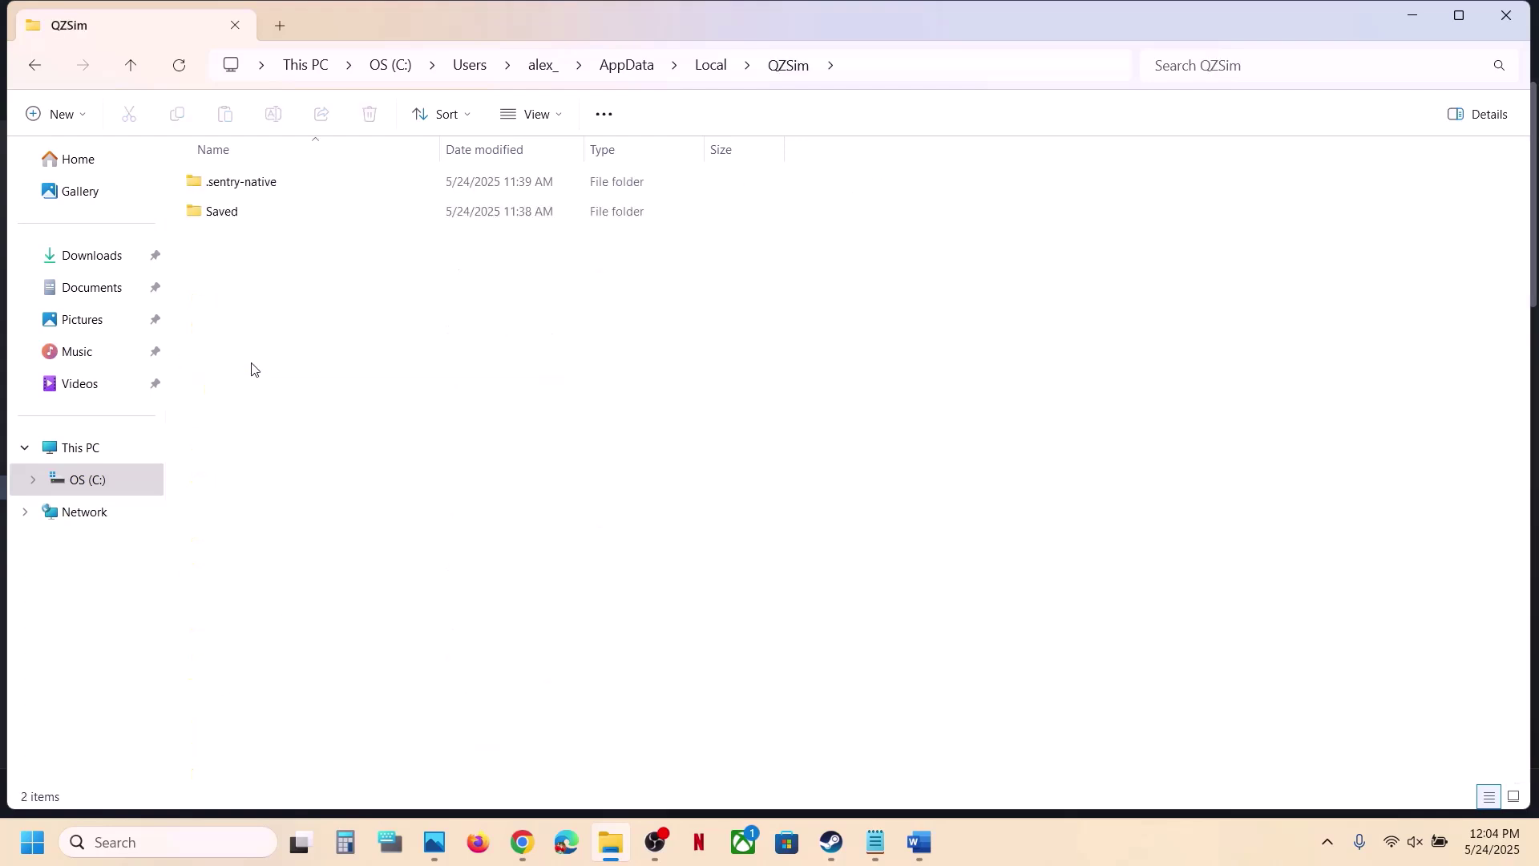
click(133, 66)
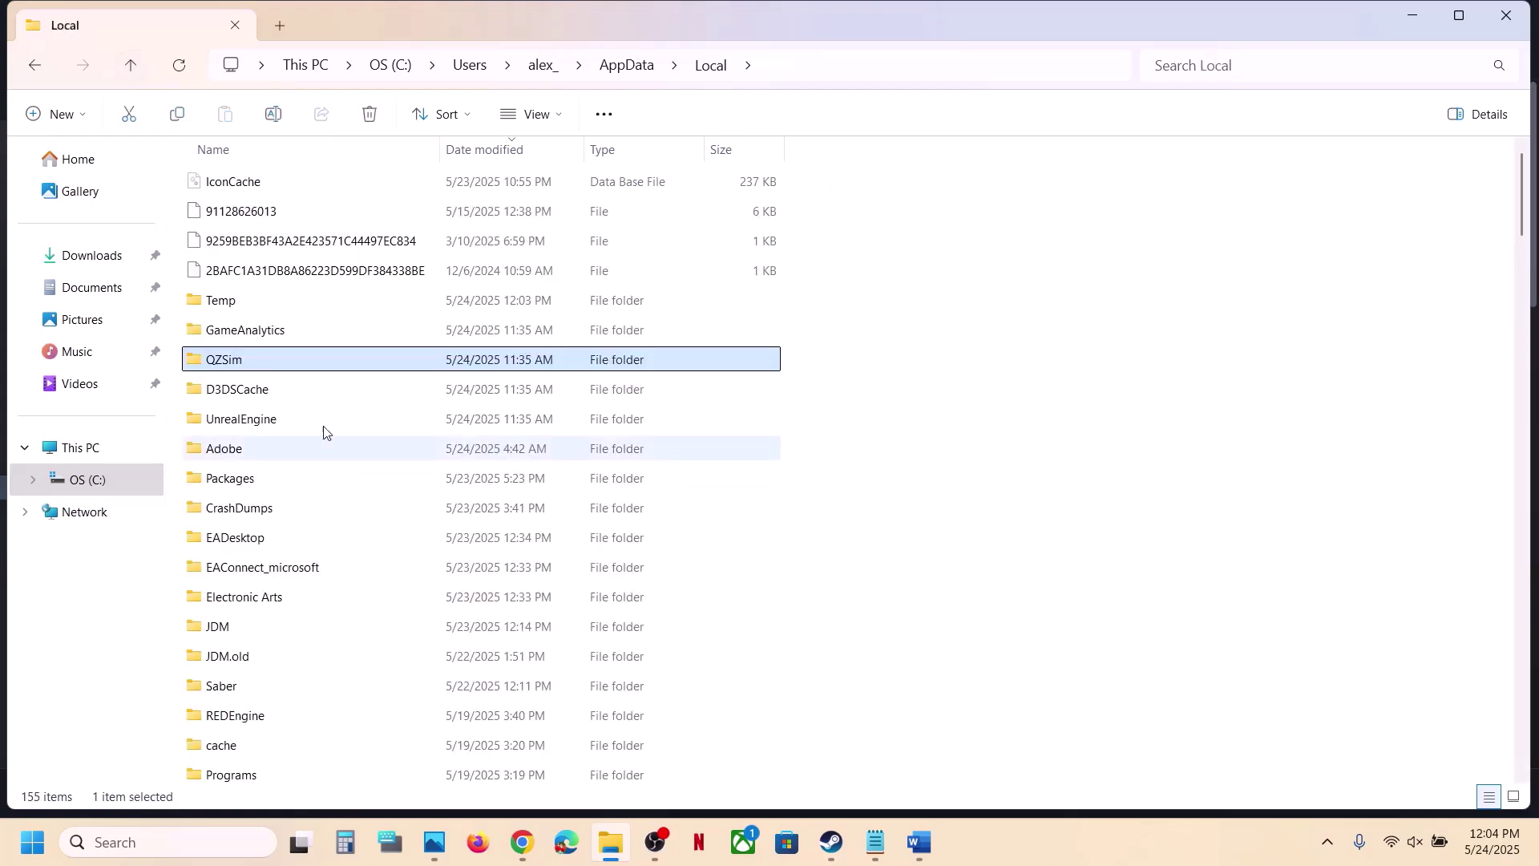
- Rename the QZSim folder in Local to QZSim.old, view the game's Steam page and return to the folder
right_click(253, 367)
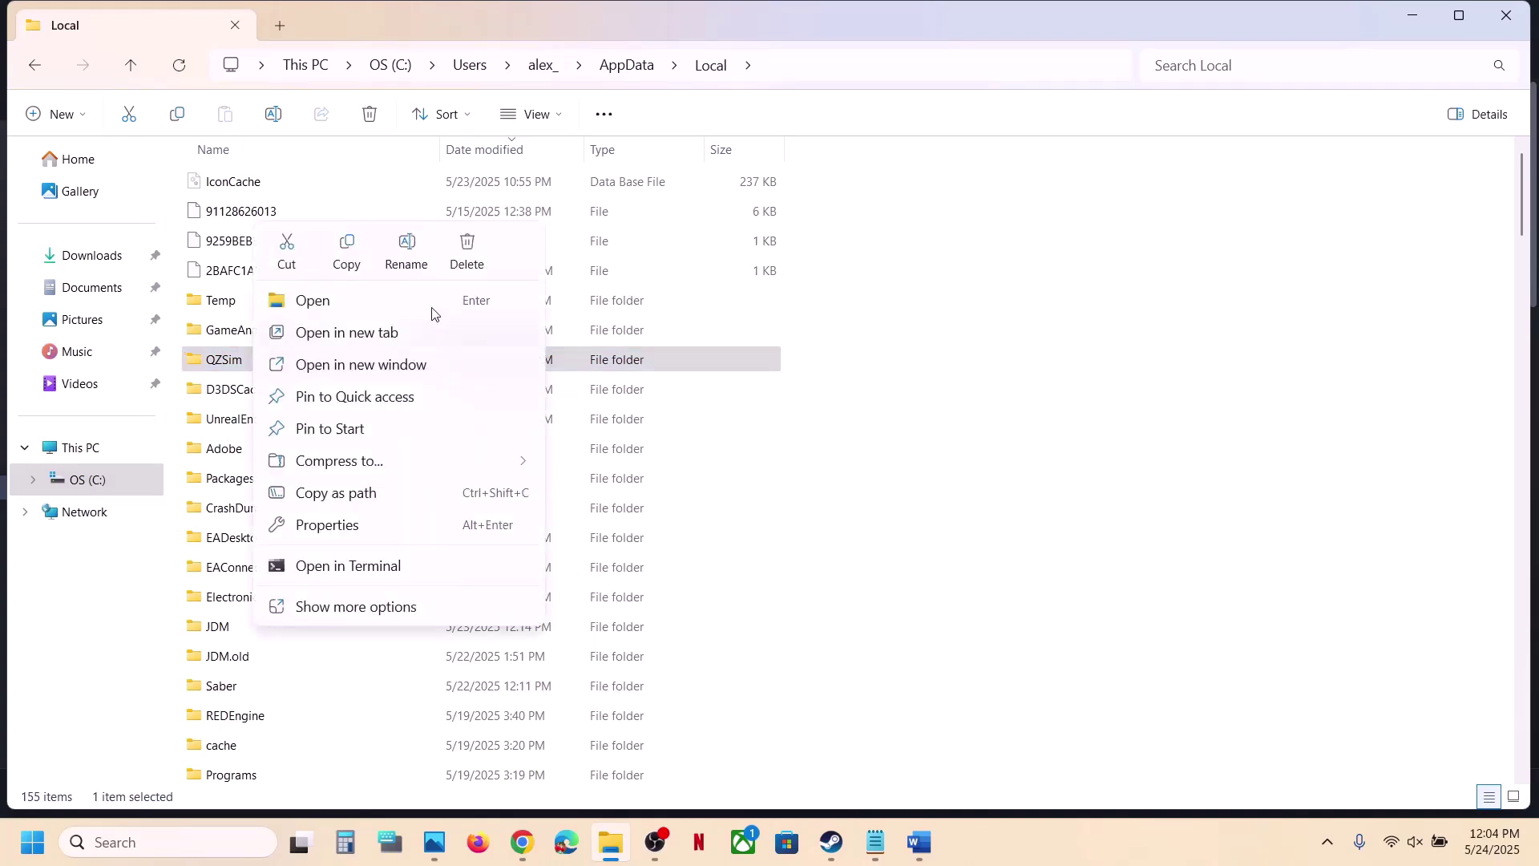
click(411, 249)
click(268, 361)
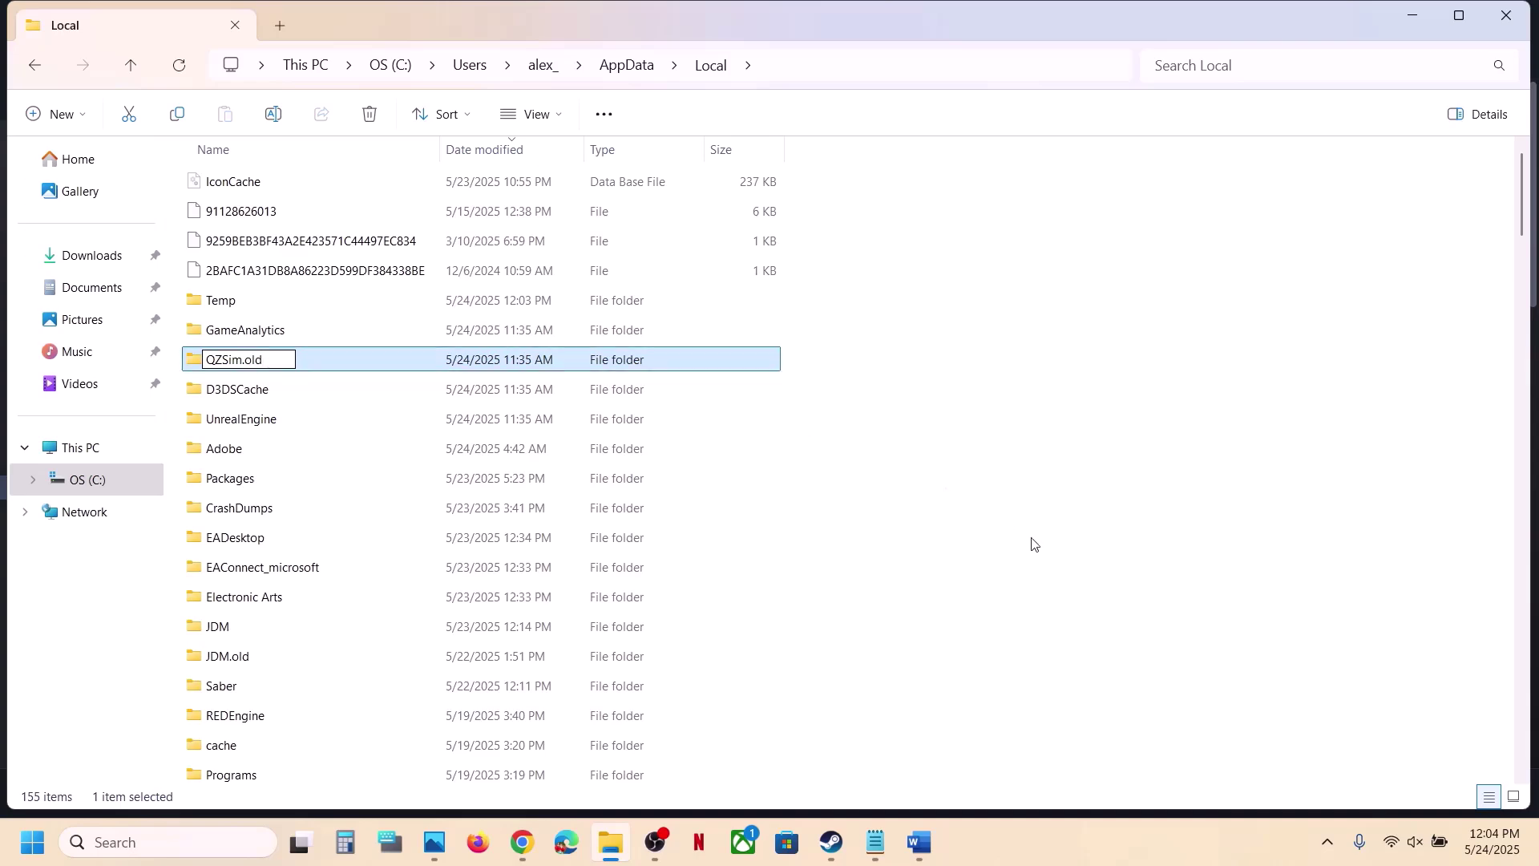
click(1018, 566)
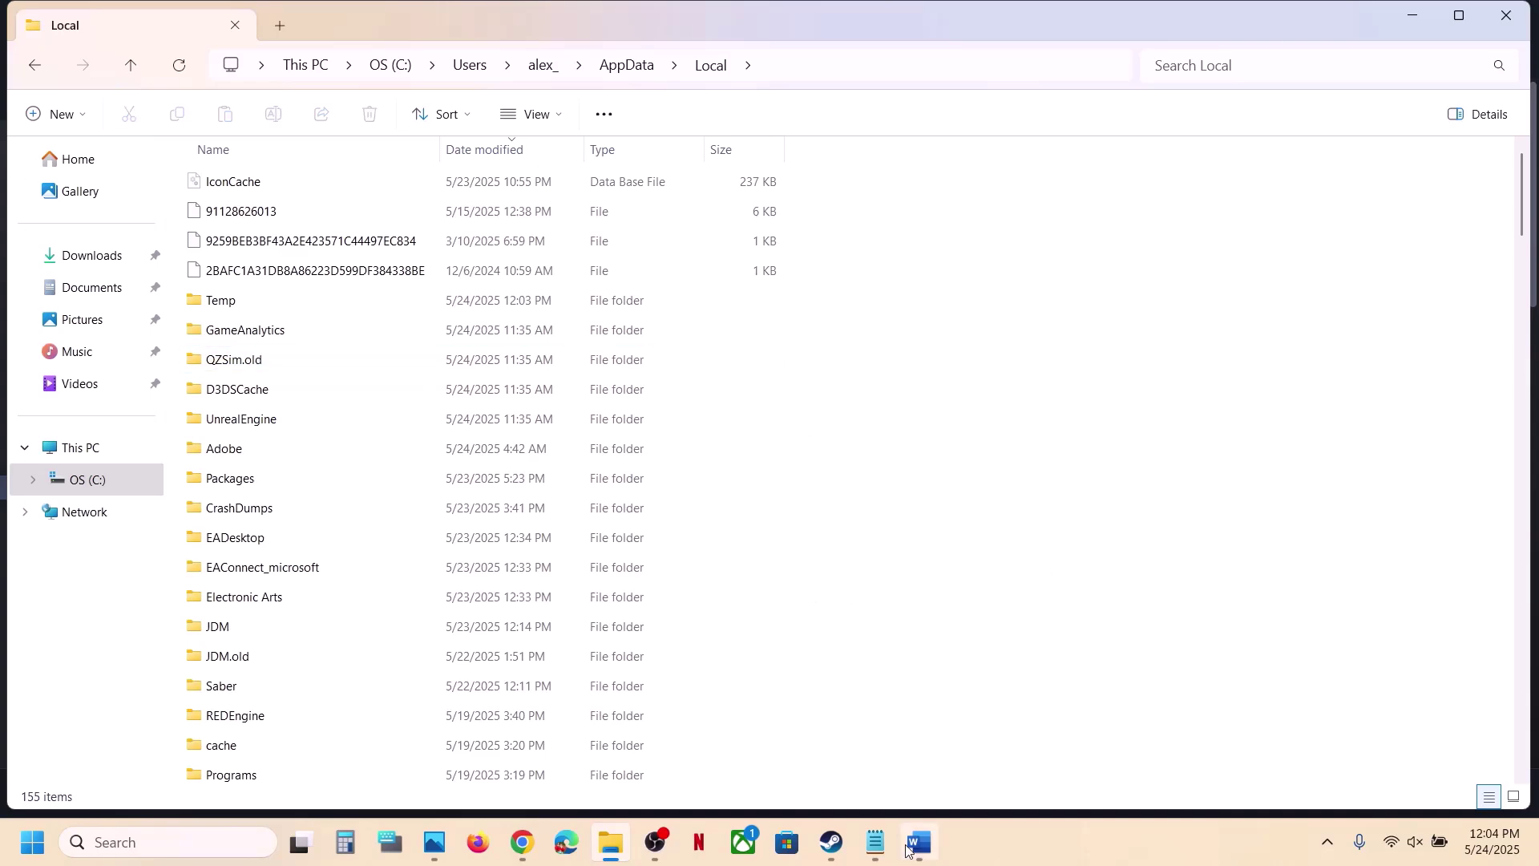
click(832, 842)
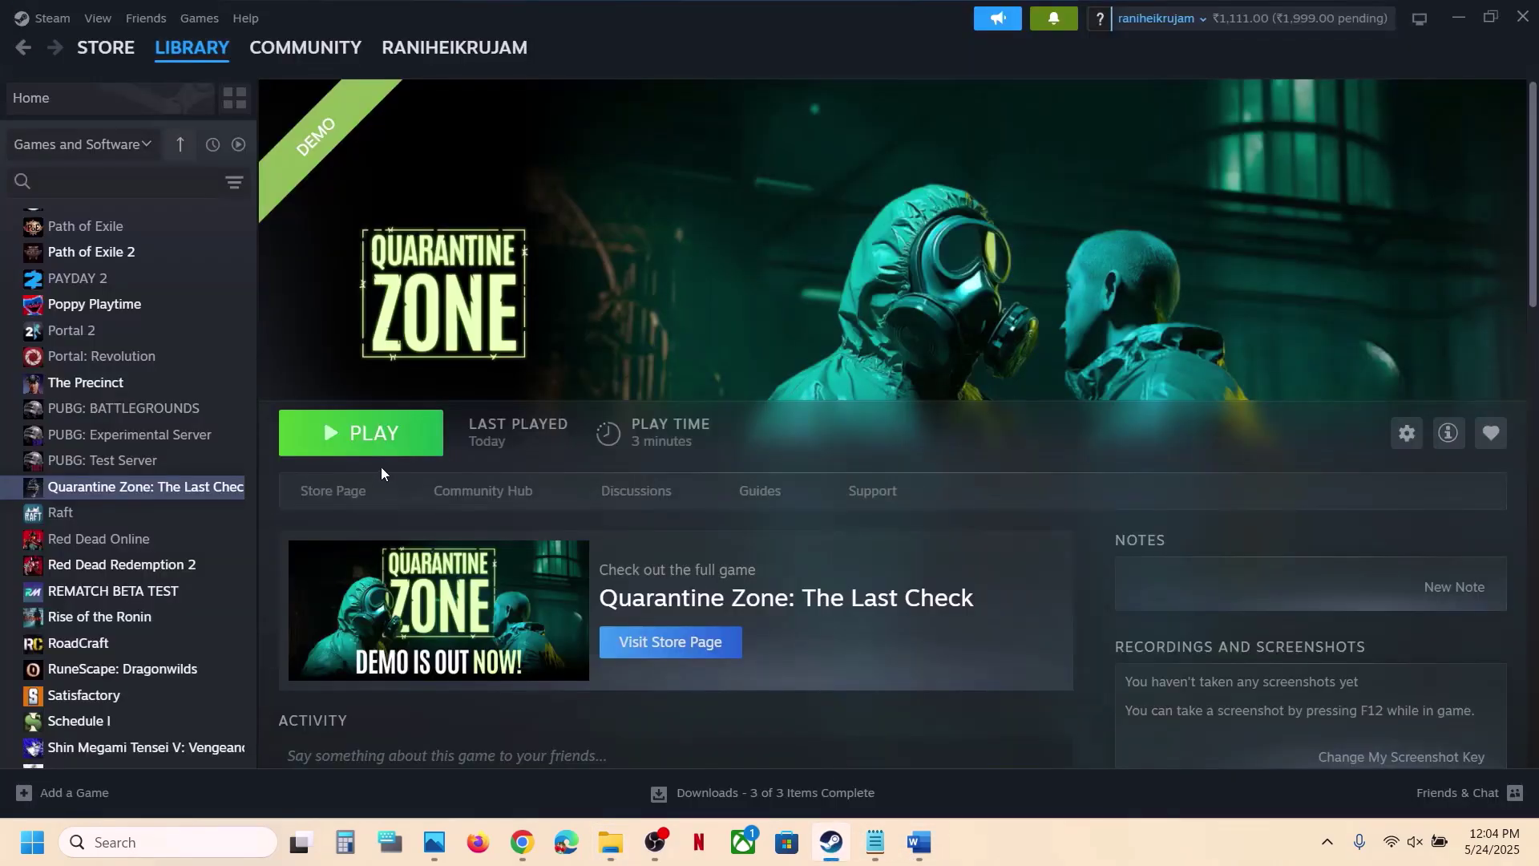
click(608, 824)
- Rename the QZSim.old folder back to QZSim
right_click(275, 358)
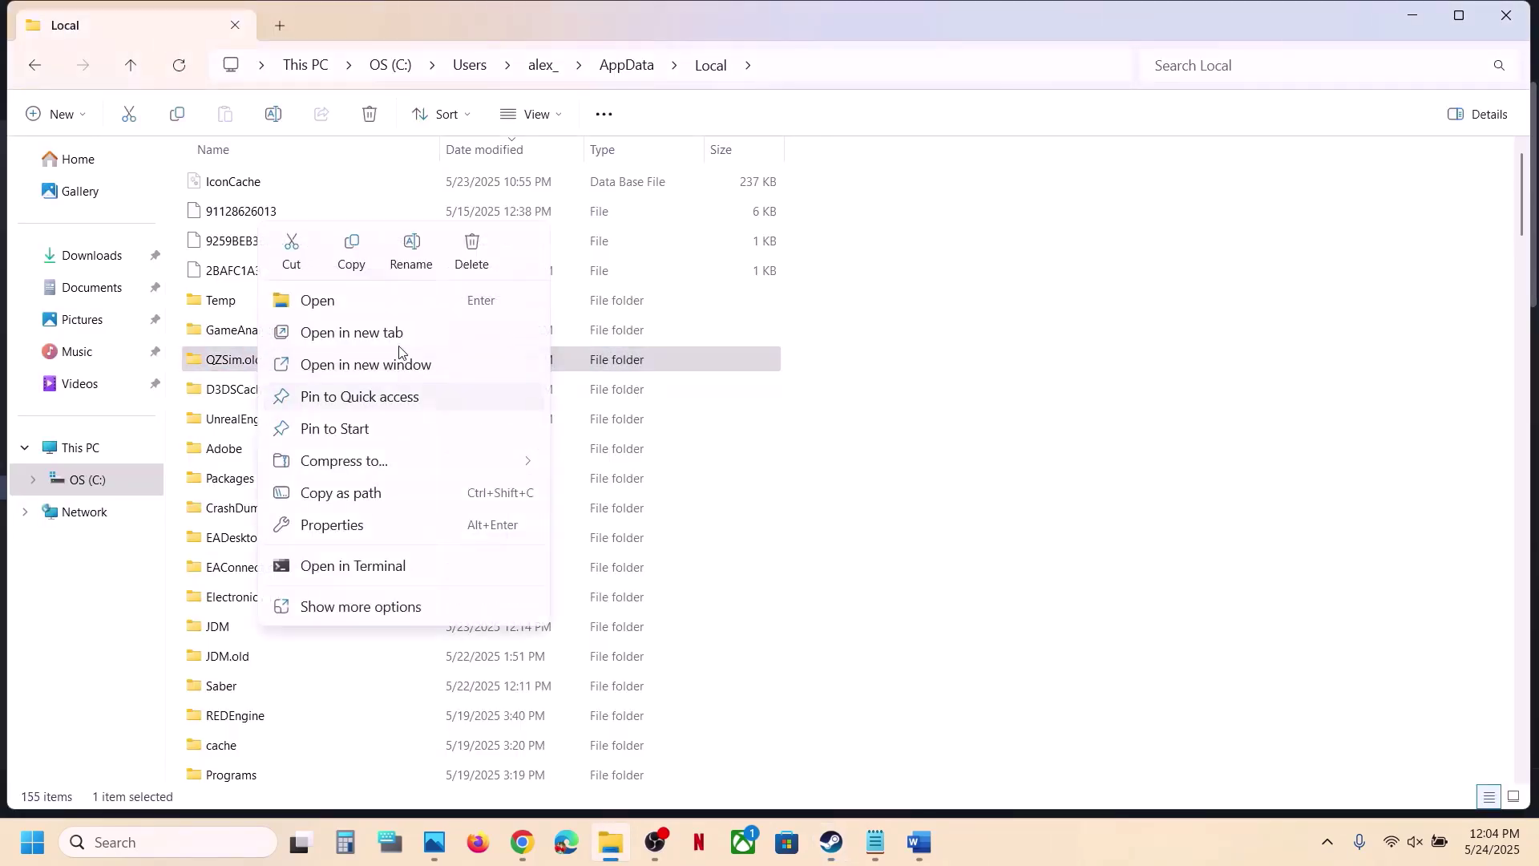
click(414, 253)
click(281, 362)
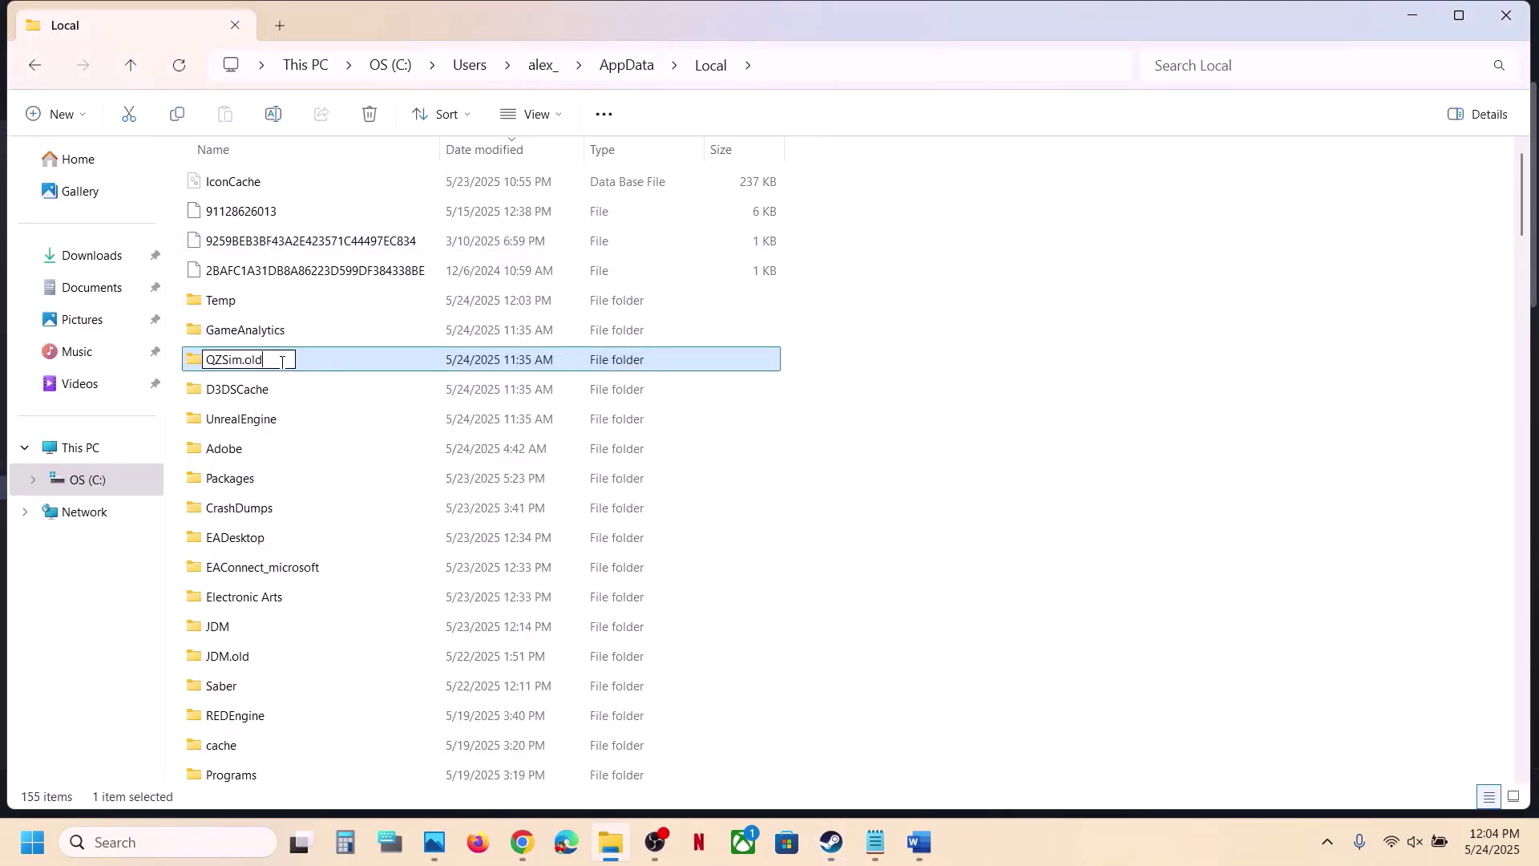
key(BackSpace)
key(BackSpace)
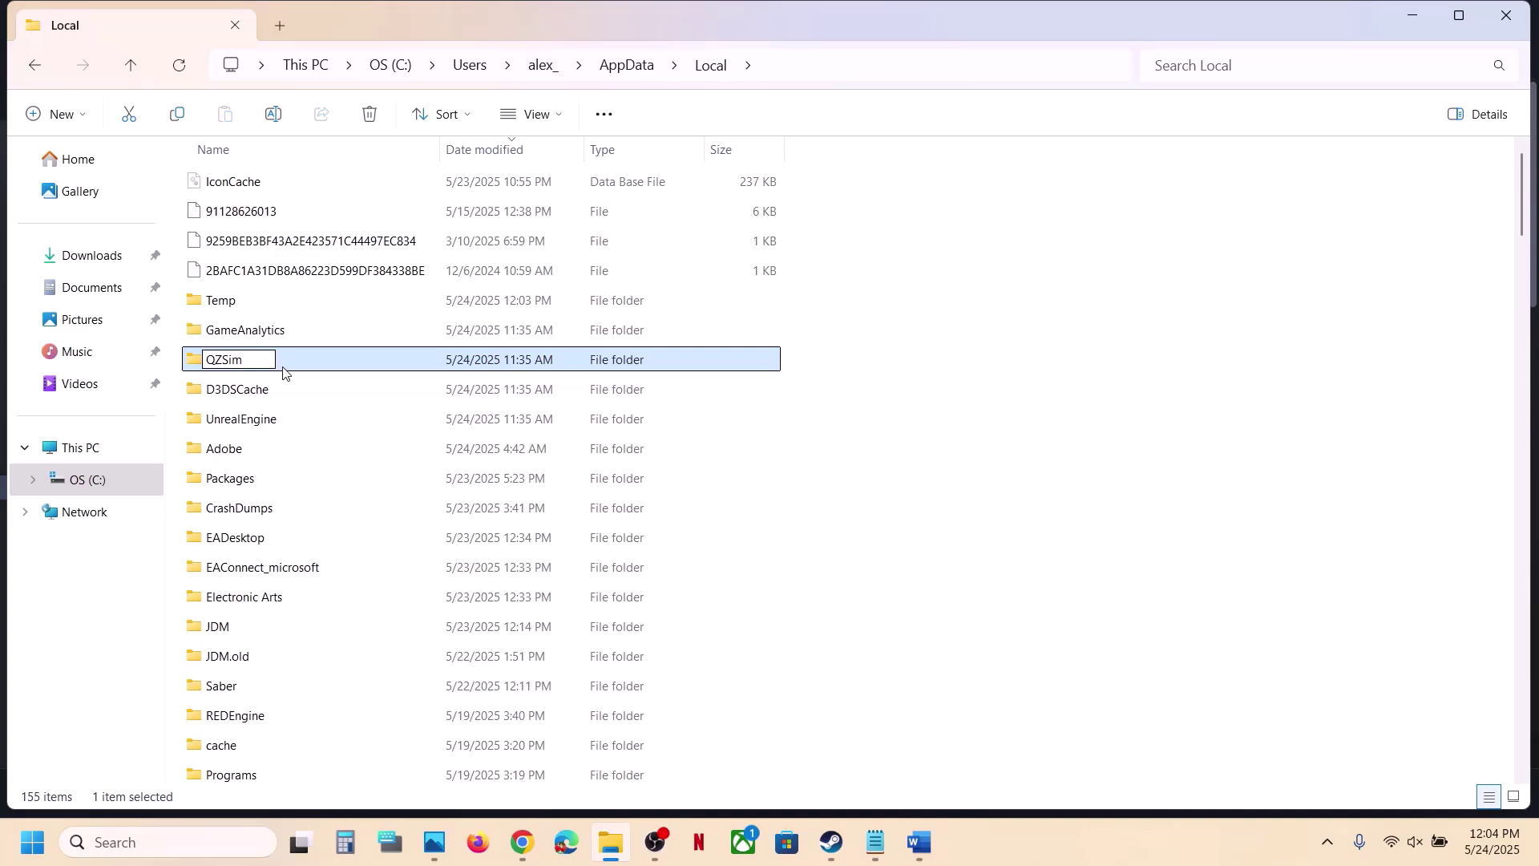
click(277, 393)
- Copy the QZSim folder to the desktop as a backup and move the copy away from the other desktop icons
click(240, 357)
right_click(240, 358)
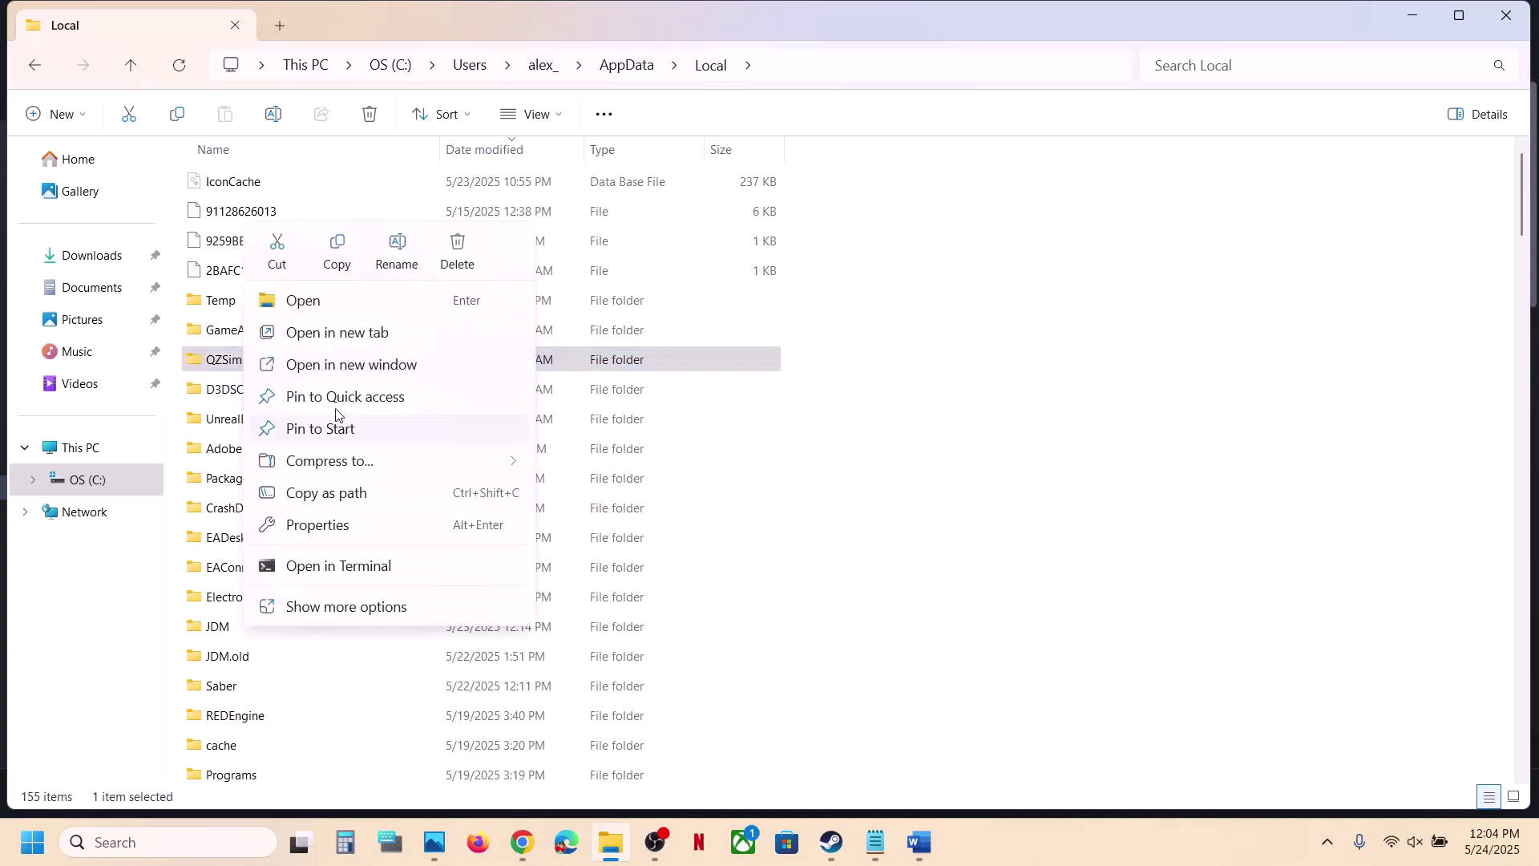
click(336, 254)
key(super+d)
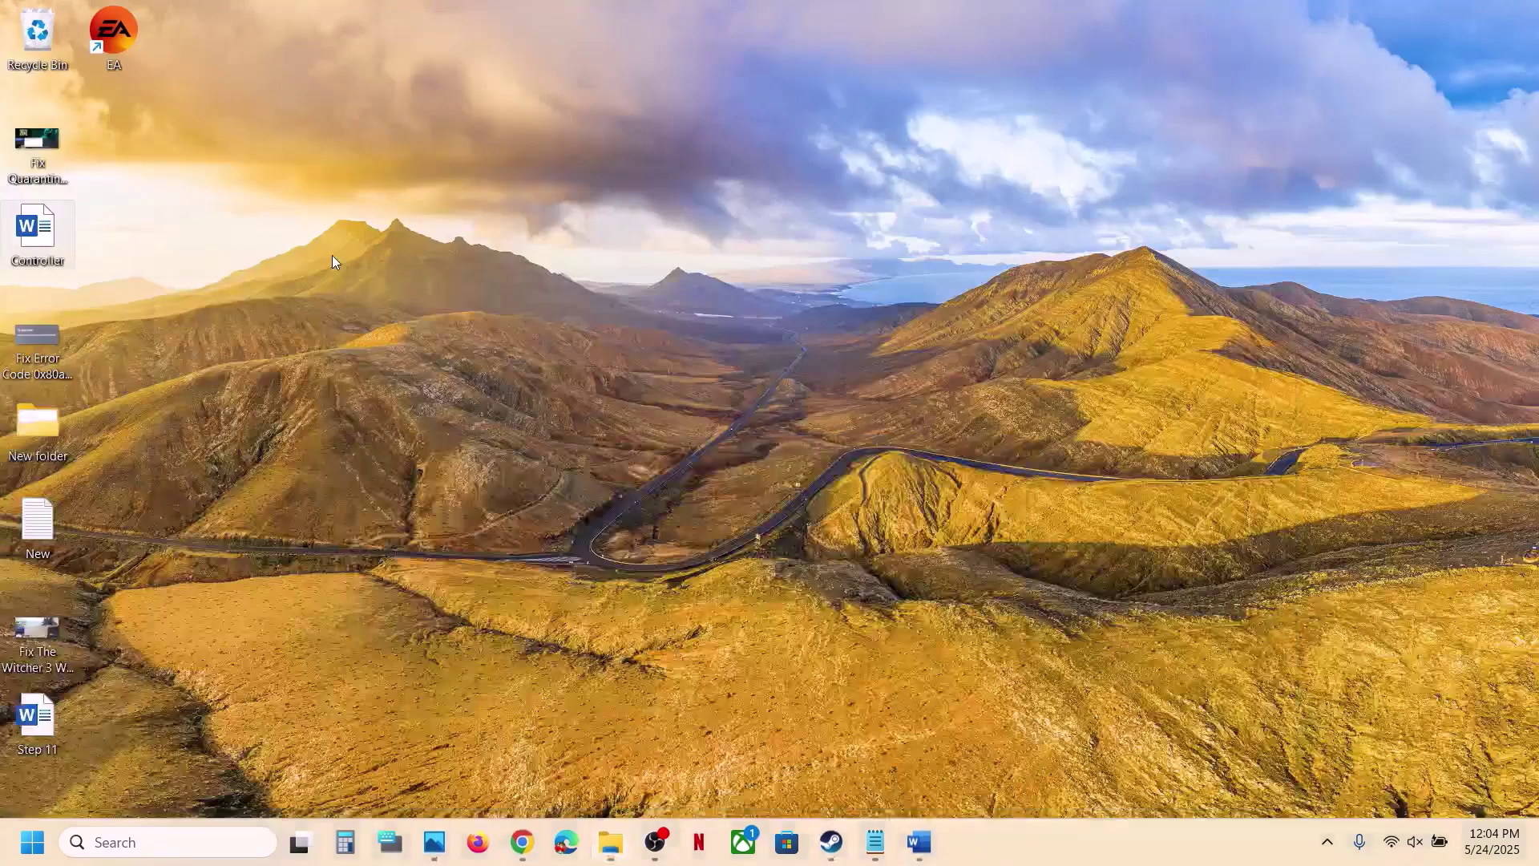
key(ctrl+v)
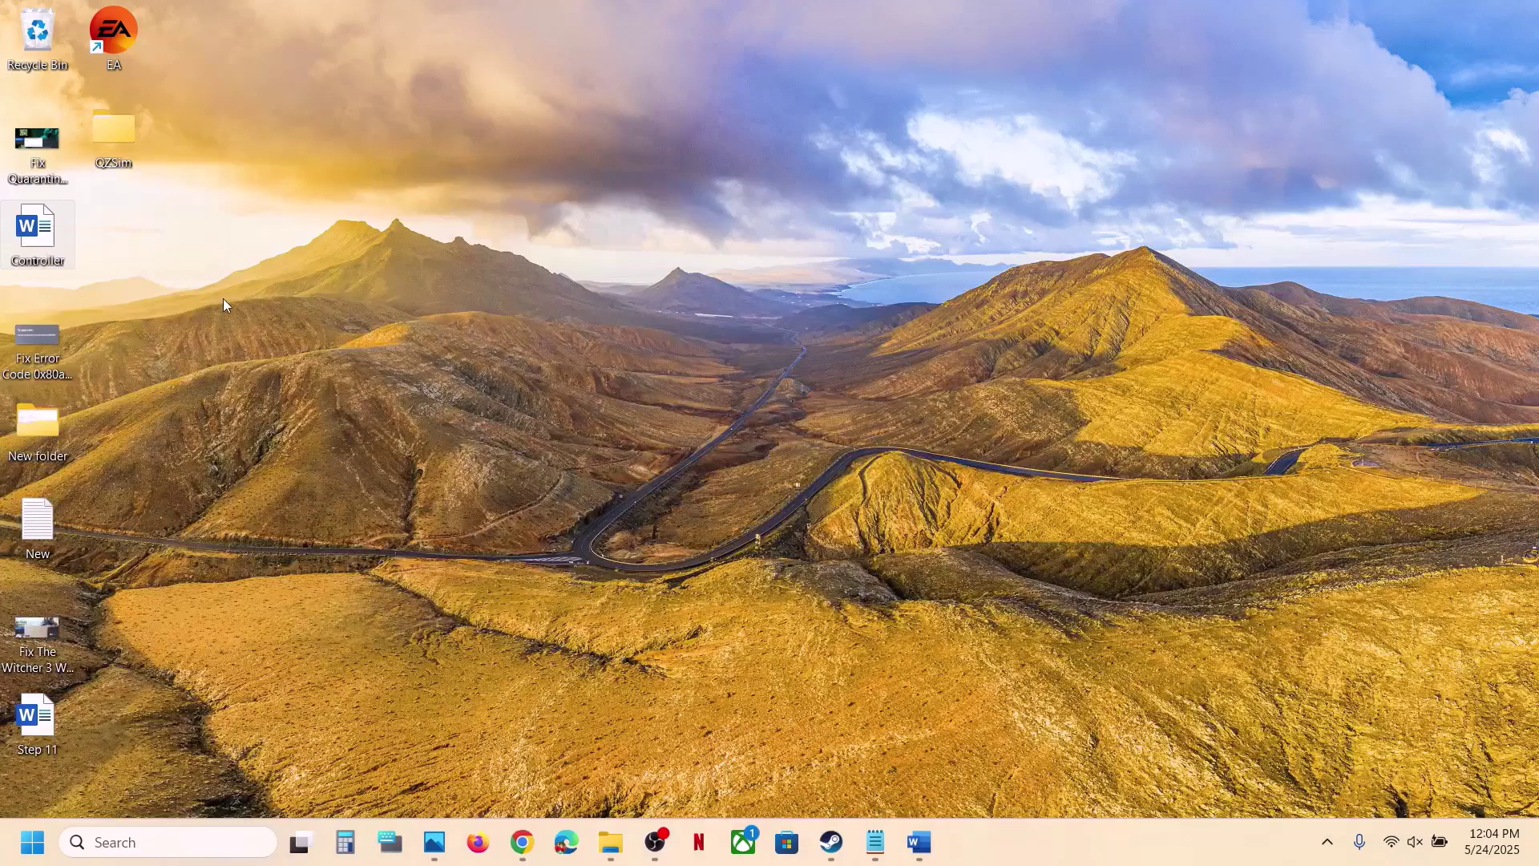
drag(117, 151, 431, 274)
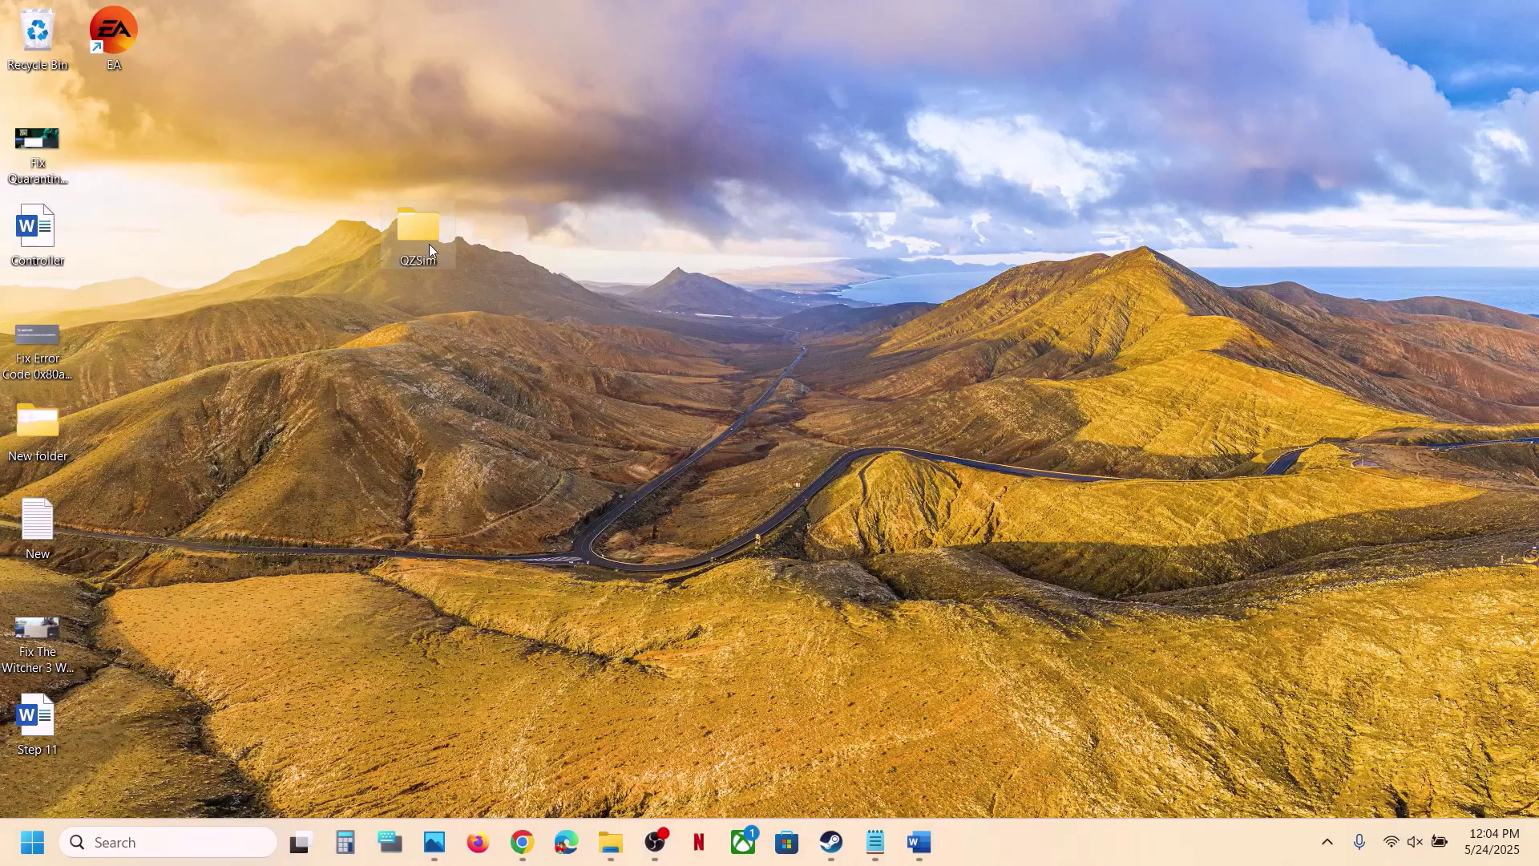
- Return to the Local folder in File Explorer and rename the original QZSim save folder as QZSim.old
click(611, 841)
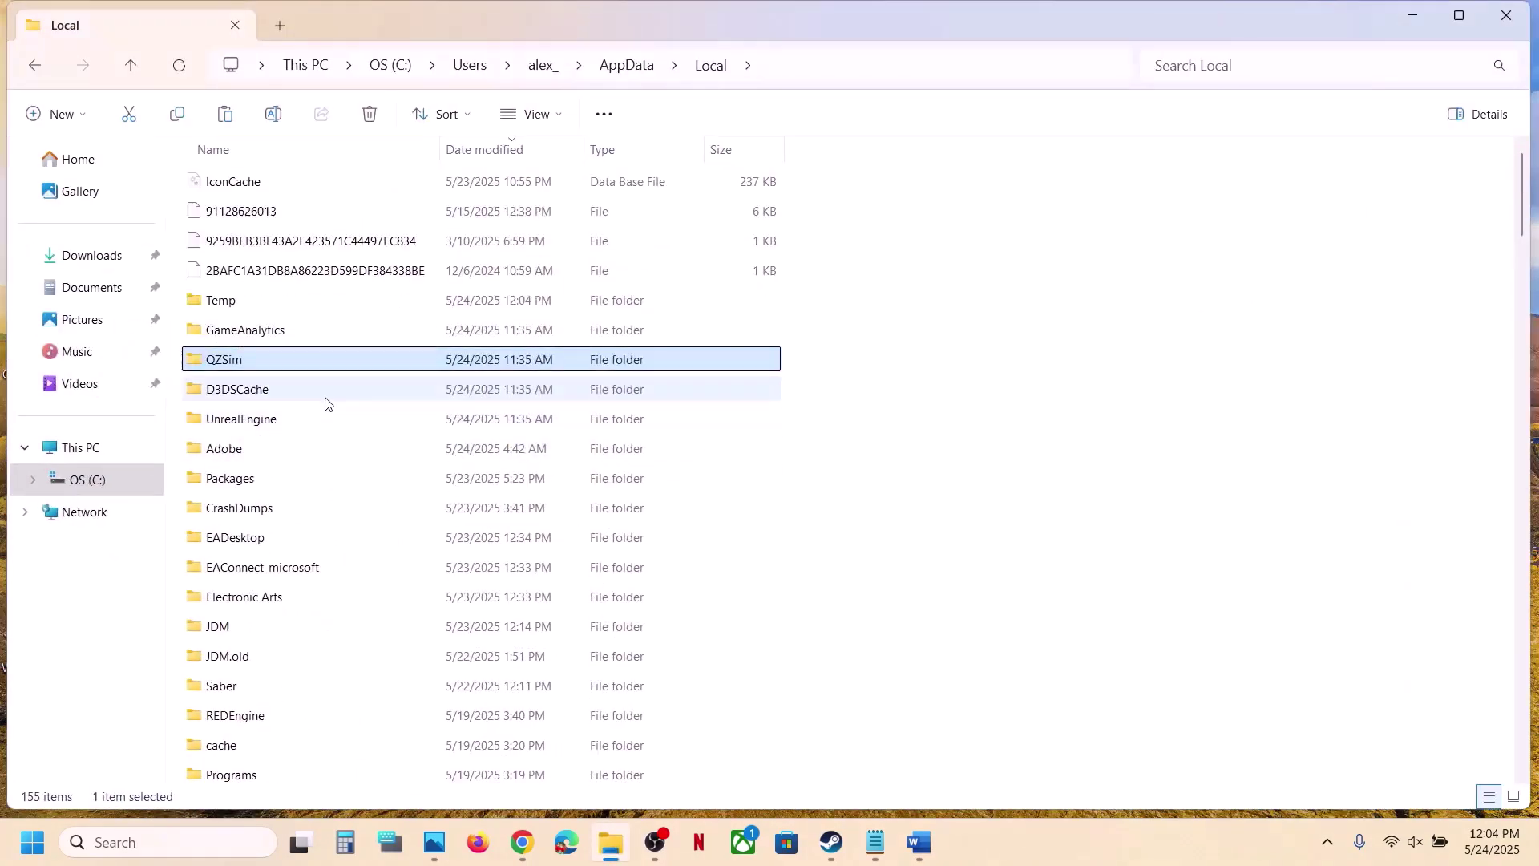
right_click(269, 362)
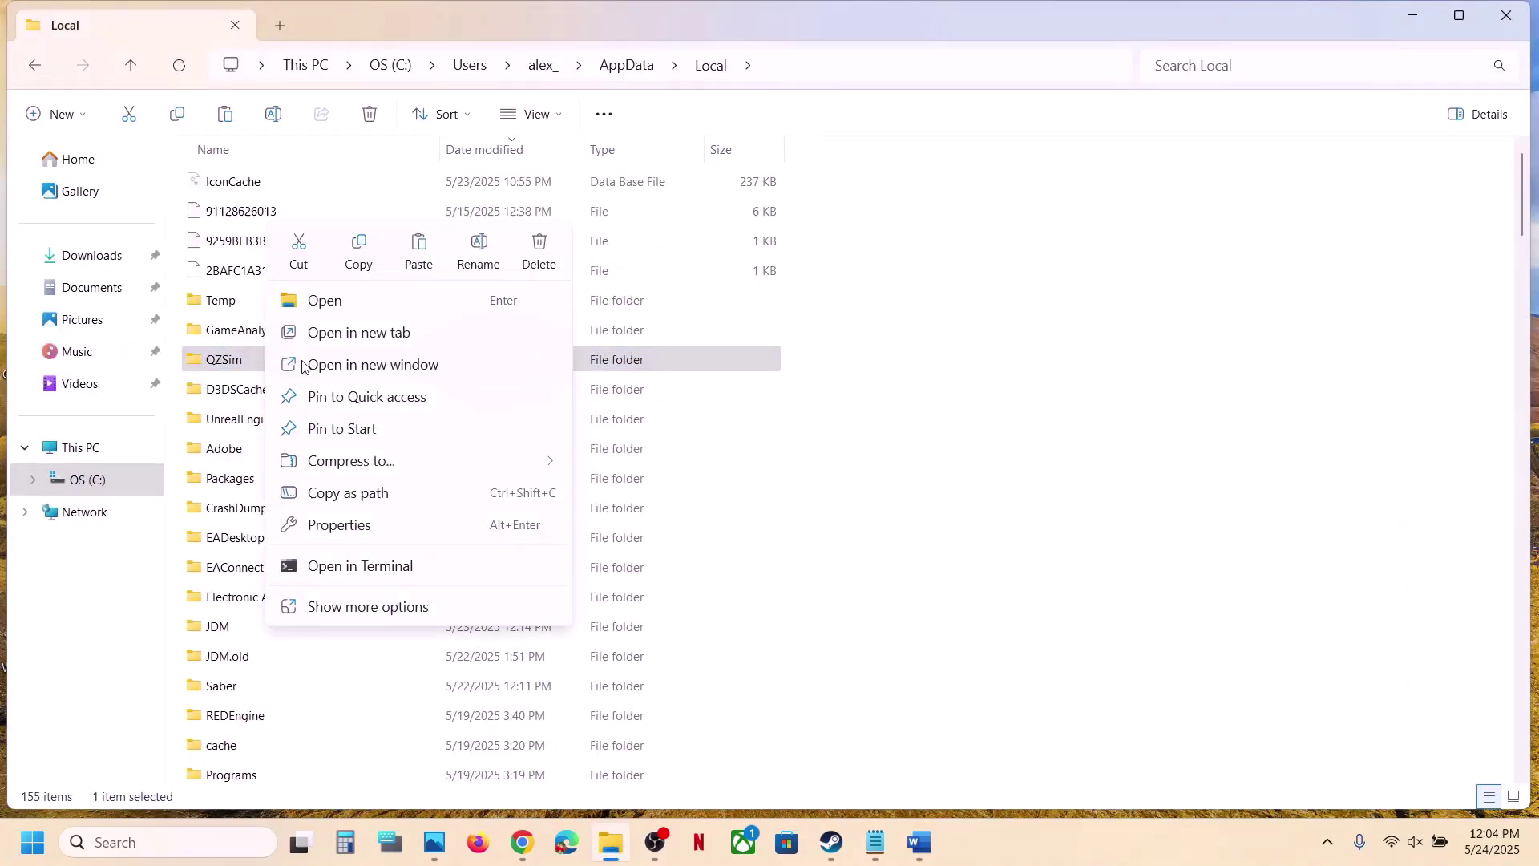
click(473, 255)
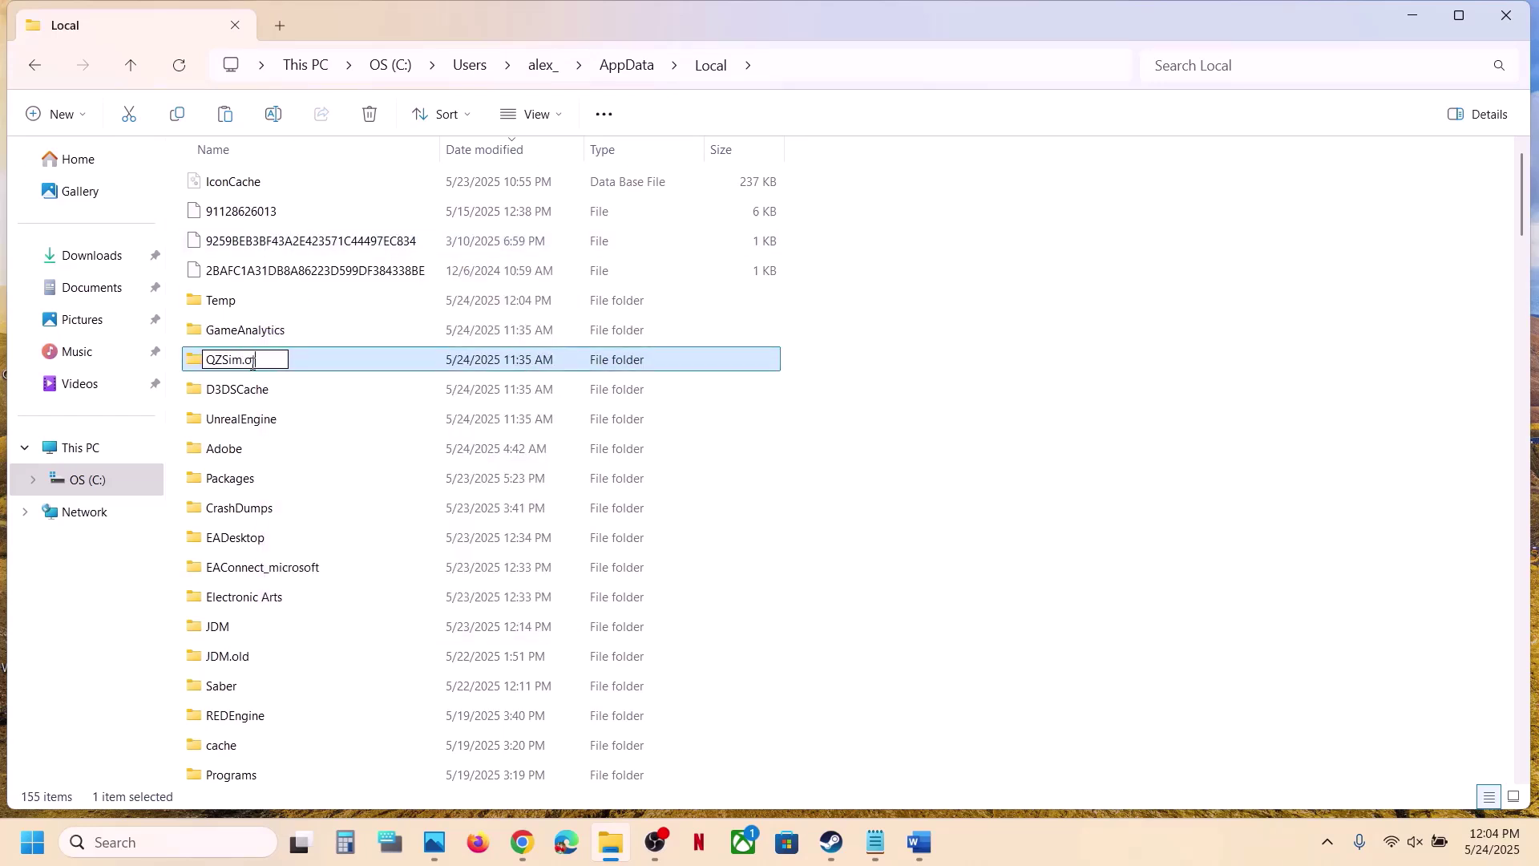
click(962, 504)
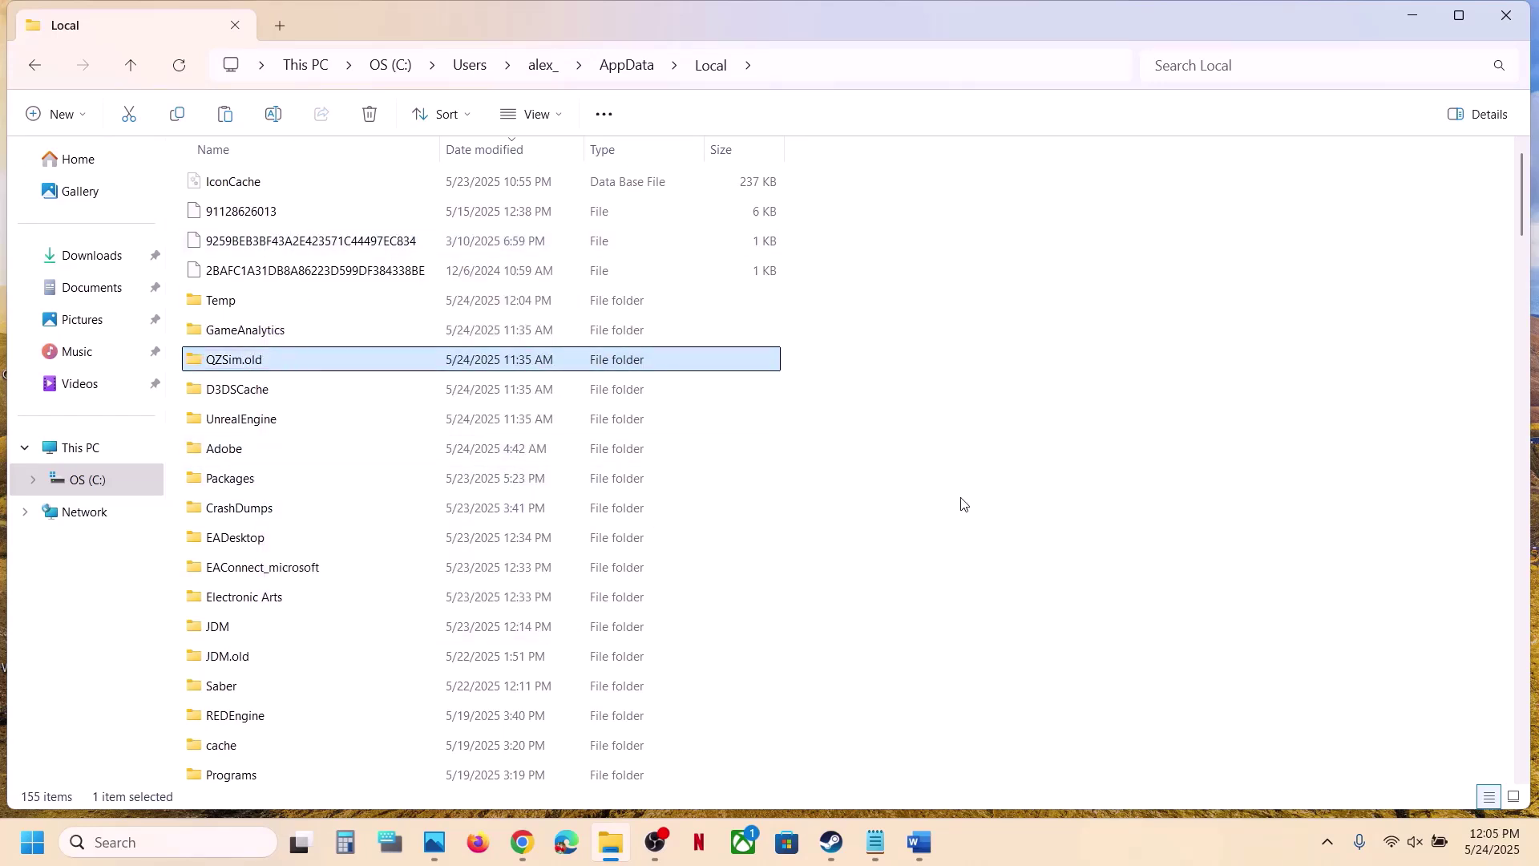
- View the game's Steam page and bring up Step 9 about updating Windows in the Word notes
click(834, 834)
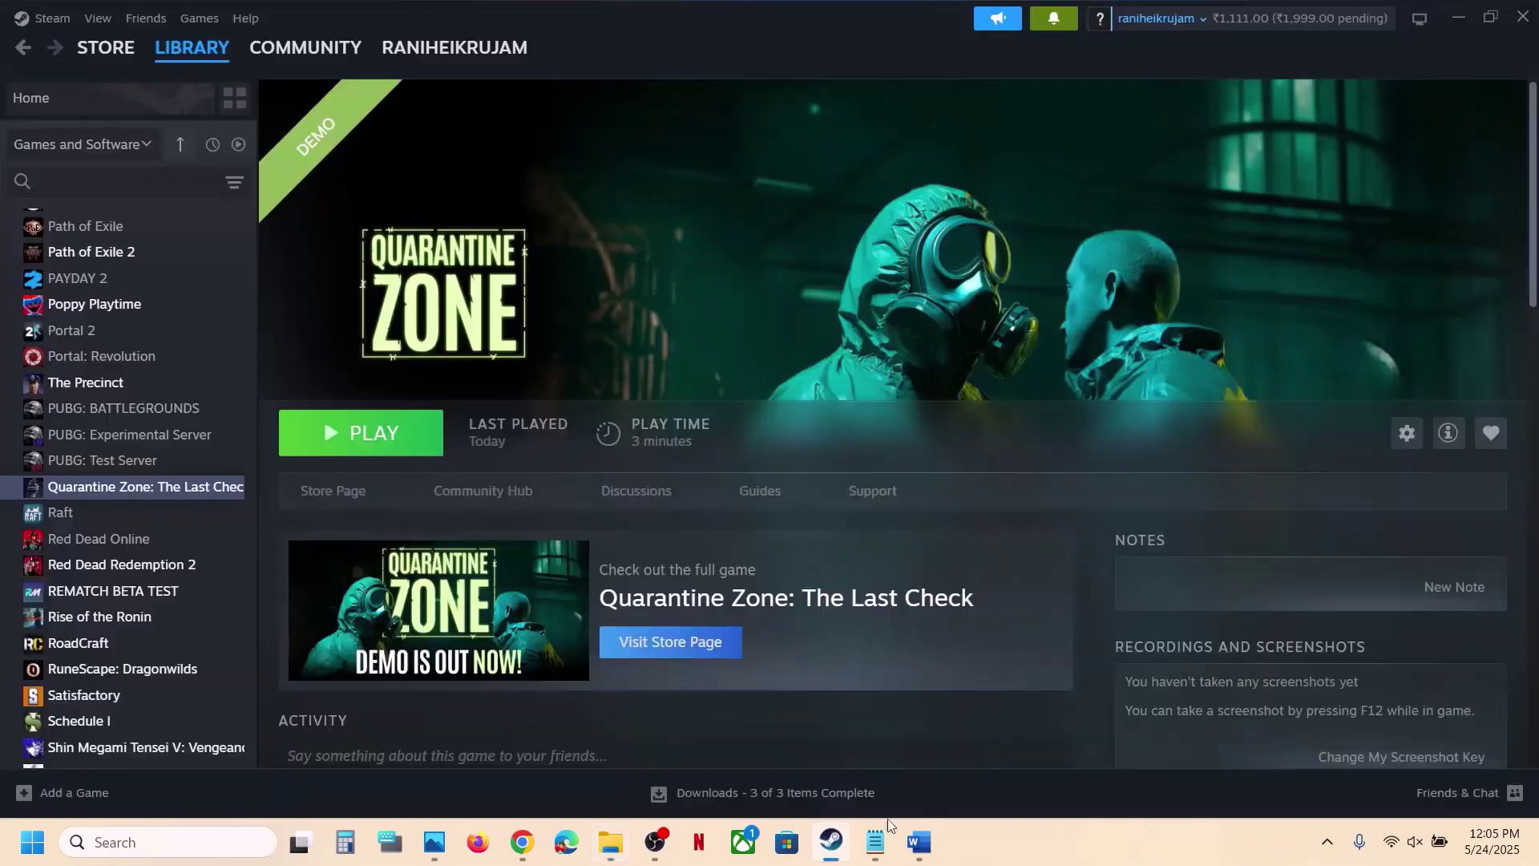
click(934, 846)
scroll(585, 525, down, 3)
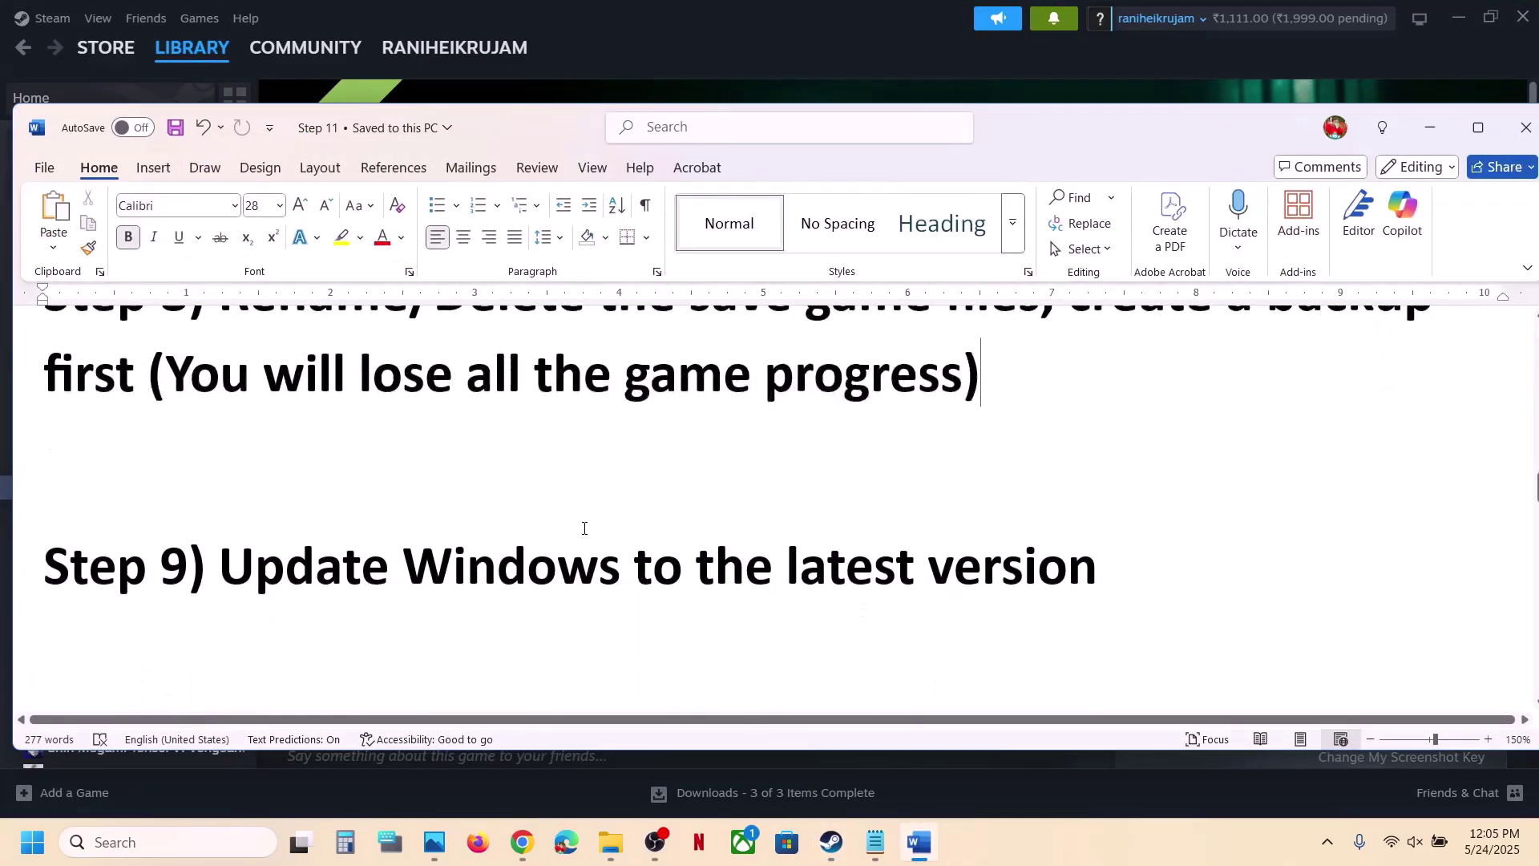
ctrl+click(1010, 571)
- Check for Windows updates in Settings and bring up the power options that include Restart
click(93, 673)
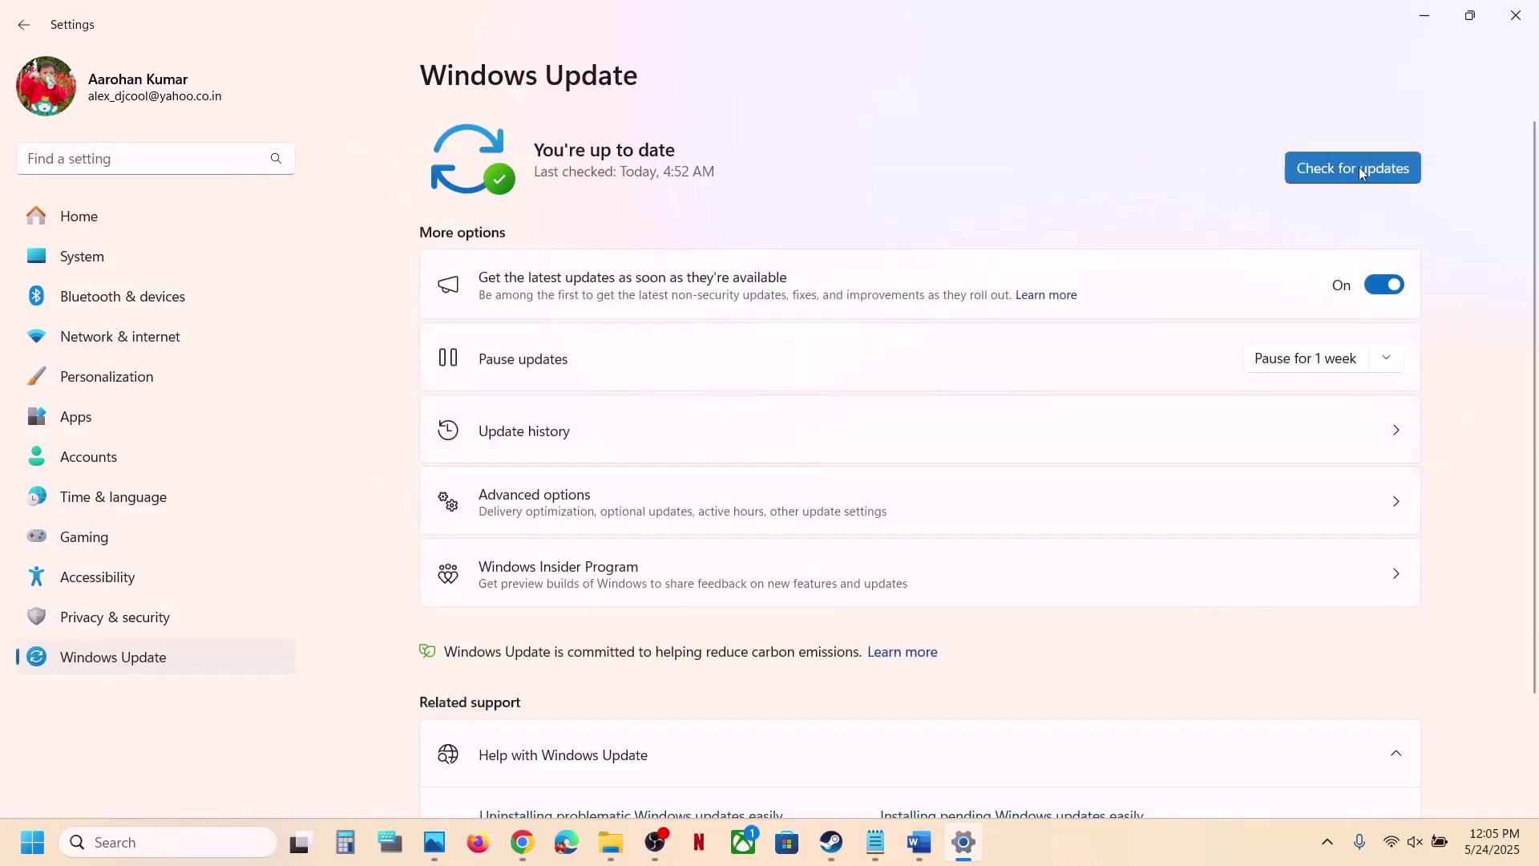
click(1355, 169)
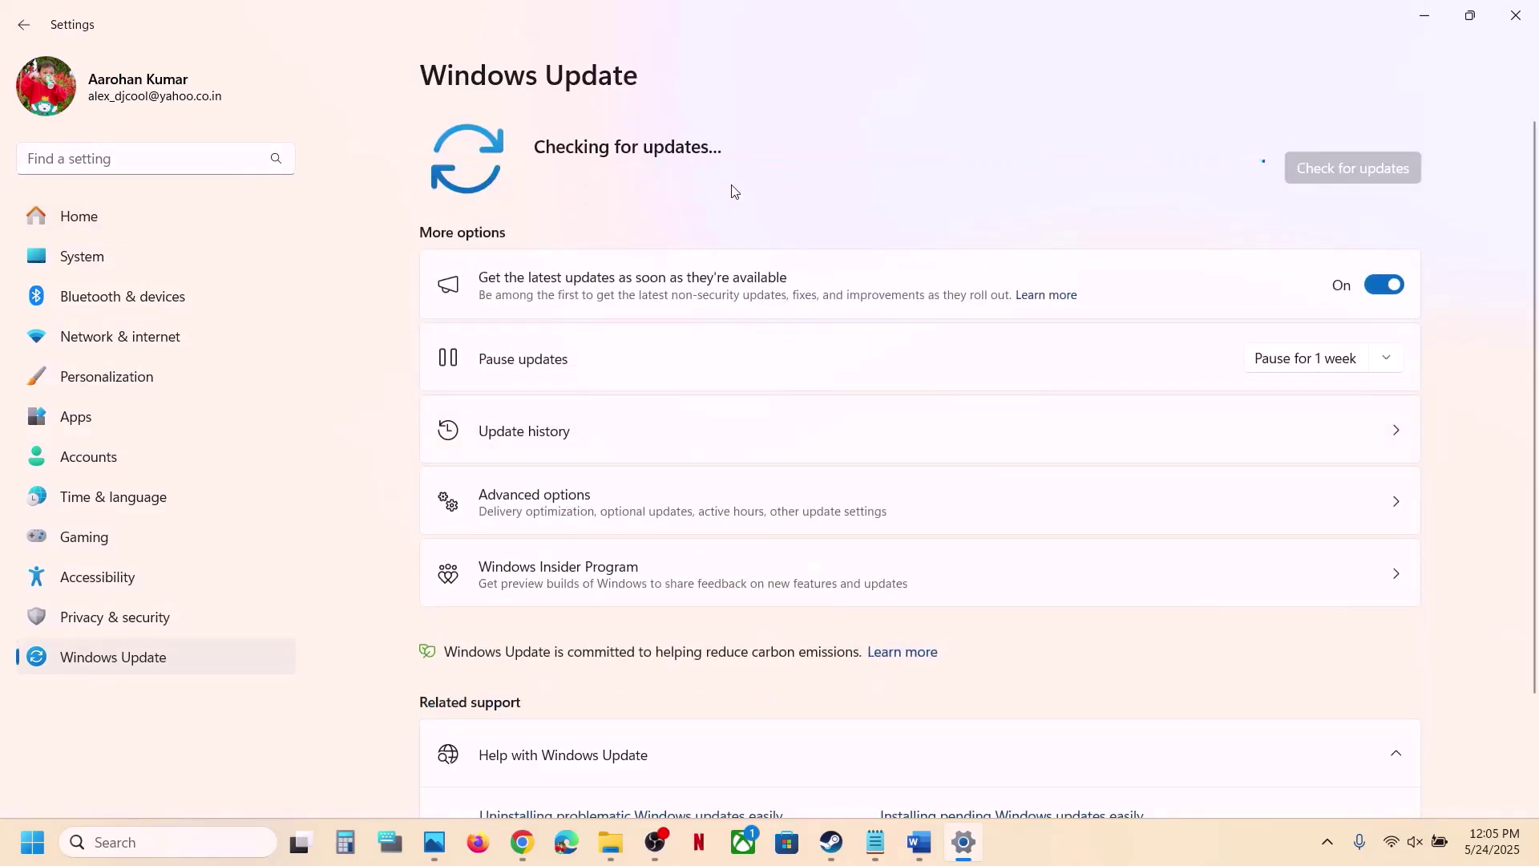
click(46, 836)
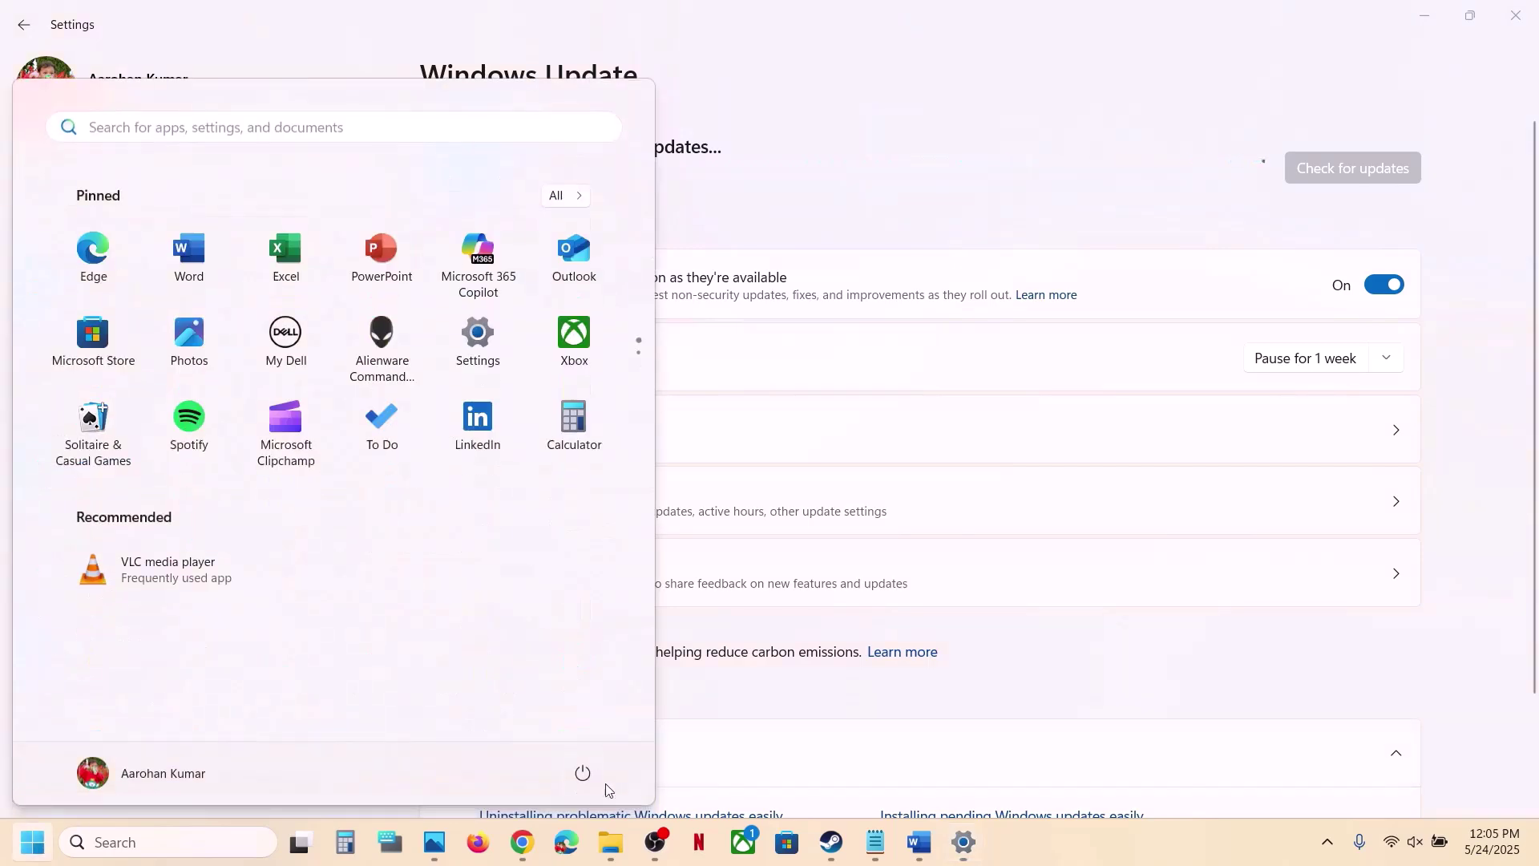
click(584, 775)
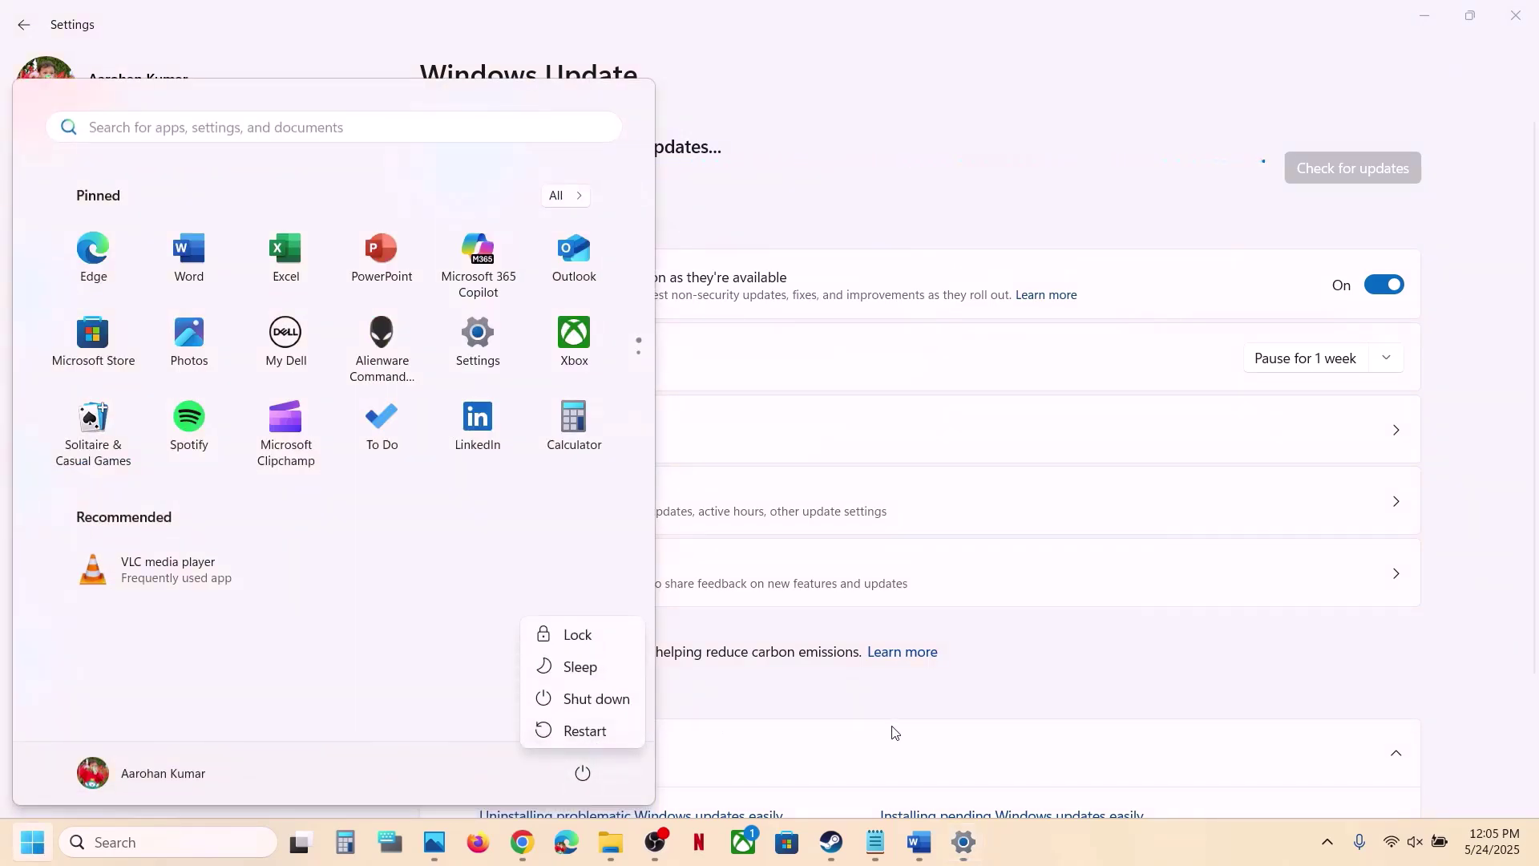
- Switch back to the Word notes and highlight Step 10's advice on unplugging external devices and additional USB adapters
click(838, 854)
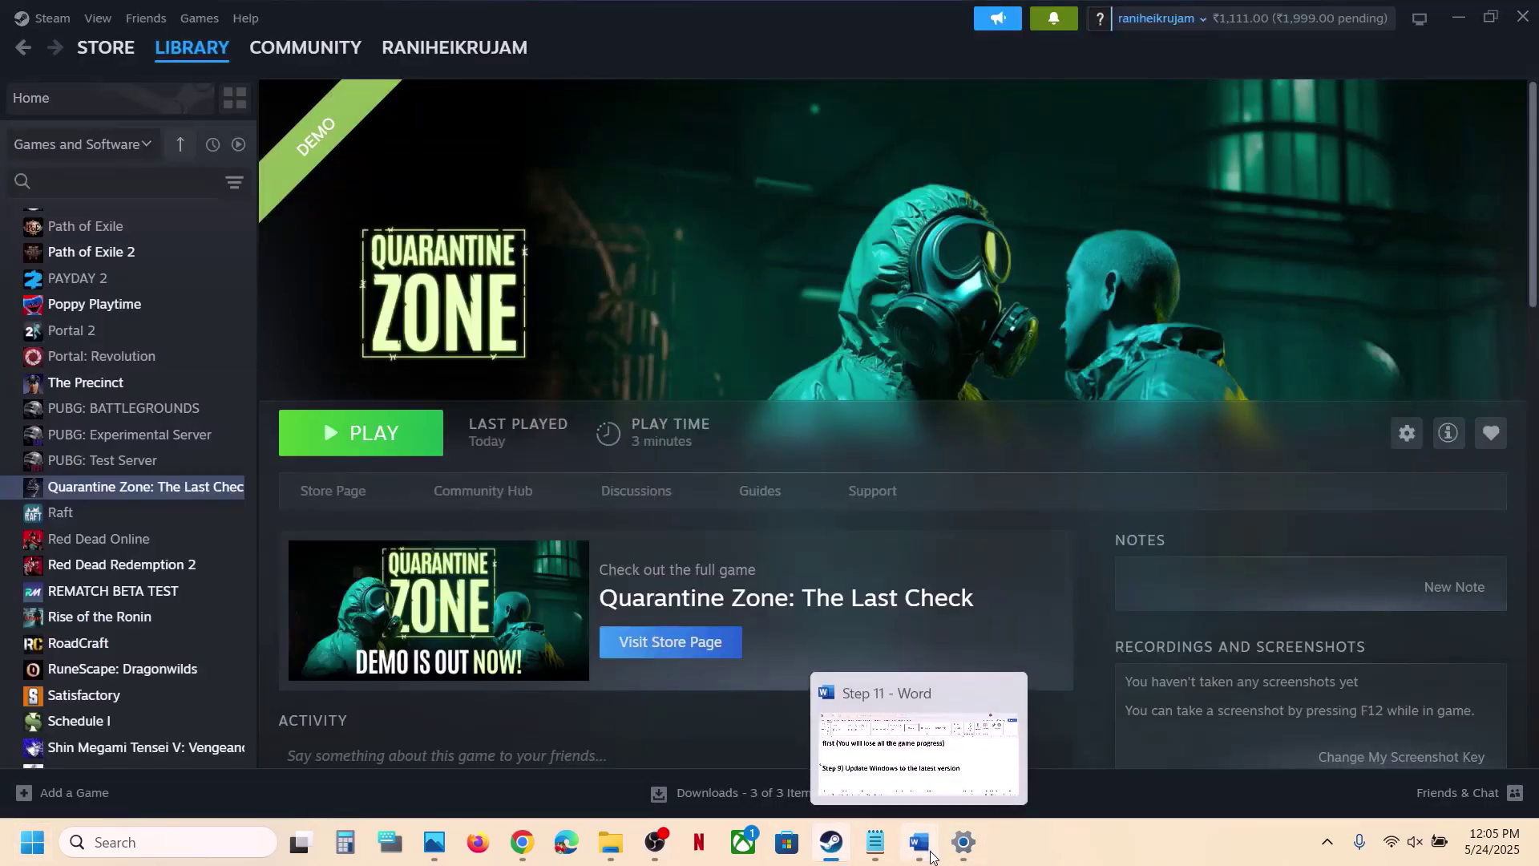
click(920, 842)
scroll(601, 562, down, 2)
scroll(603, 562, down, 2)
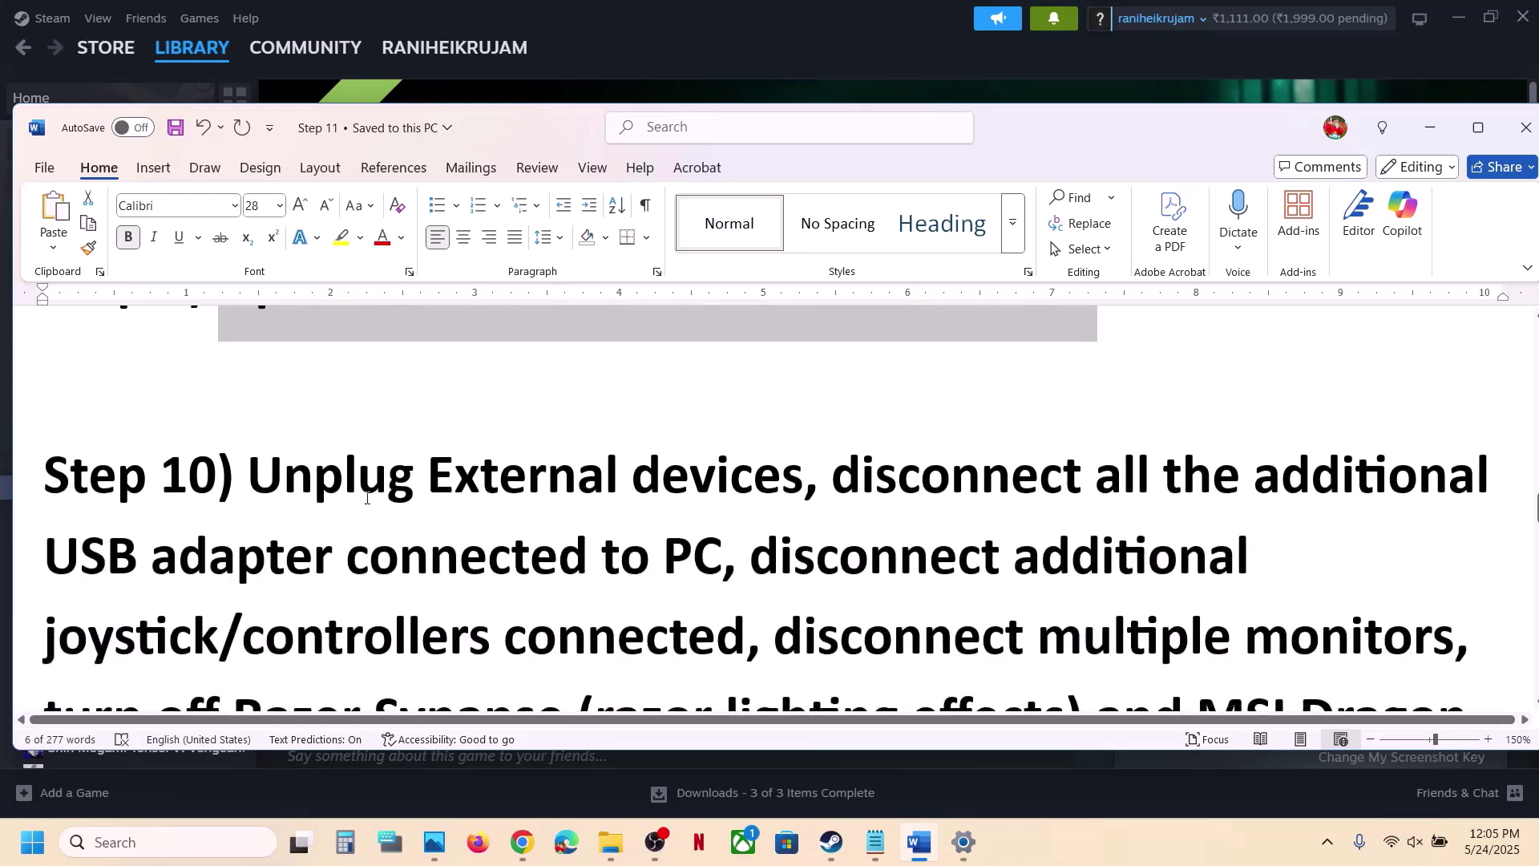
drag(280, 489, 713, 571)
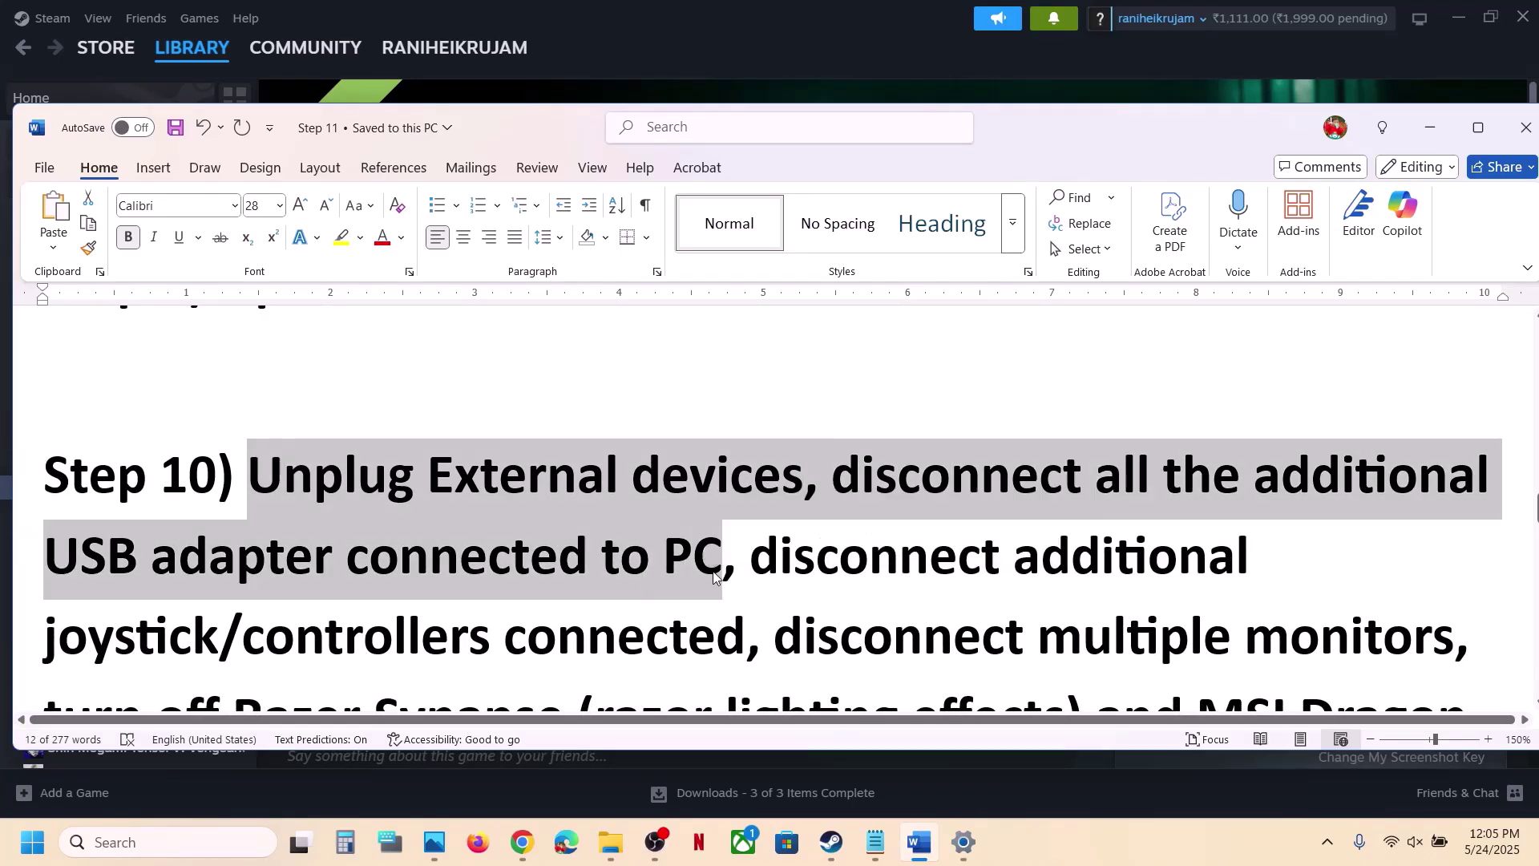
click(714, 571)
scroll(714, 571, down, 1)
scroll(714, 566, down, 1)
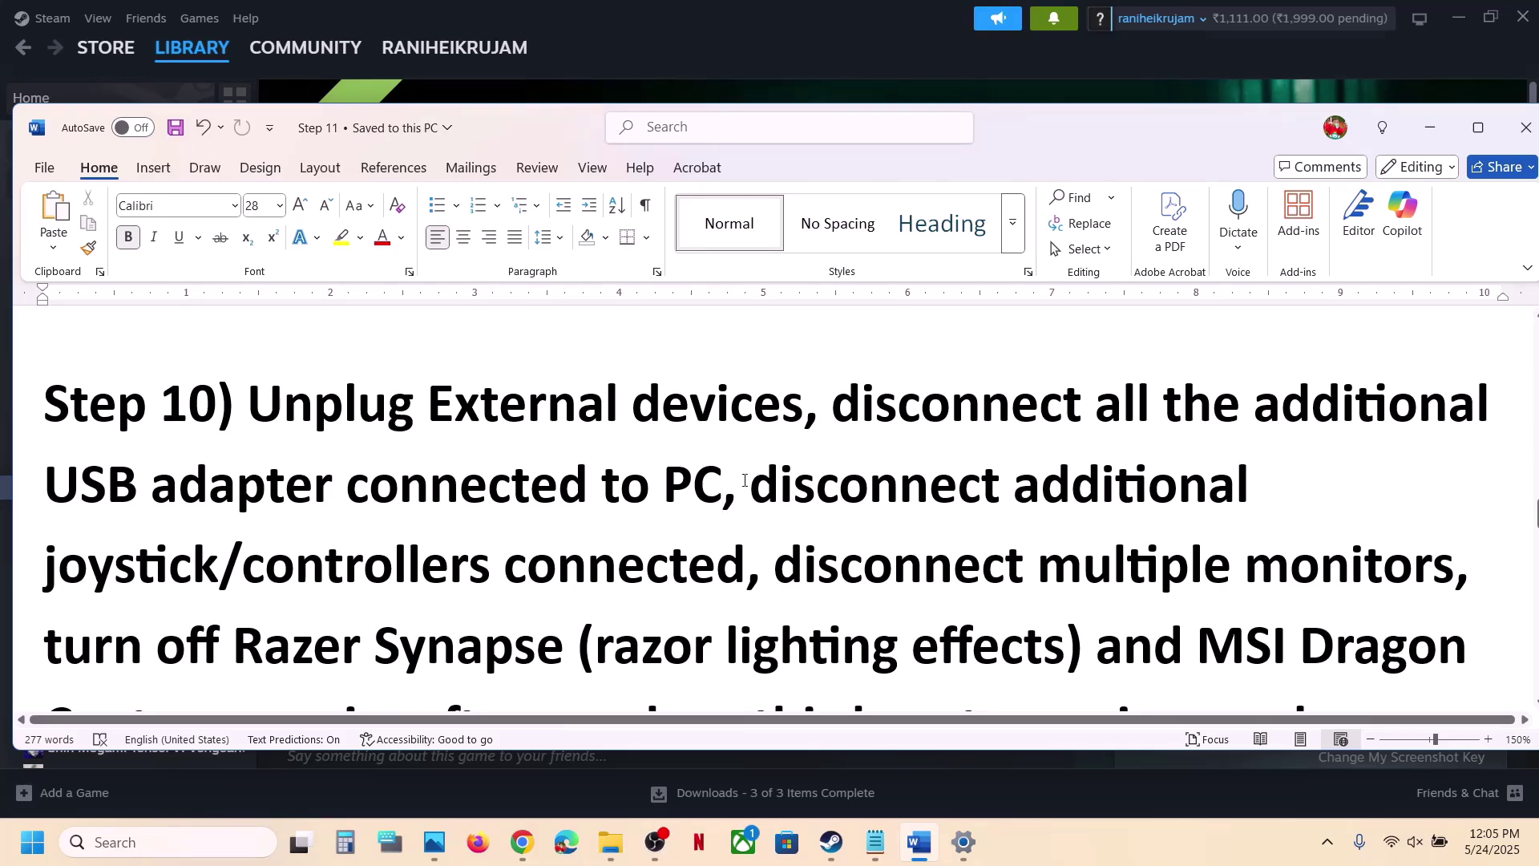
- Maximize the Word notes and highlight Step 10's advice on additional controllers, multiple monitors, Razer Synapse, MSI Dragon Center, corsair software and Steam Overlay
drag(754, 487, 714, 550)
scroll(713, 549, down, 2)
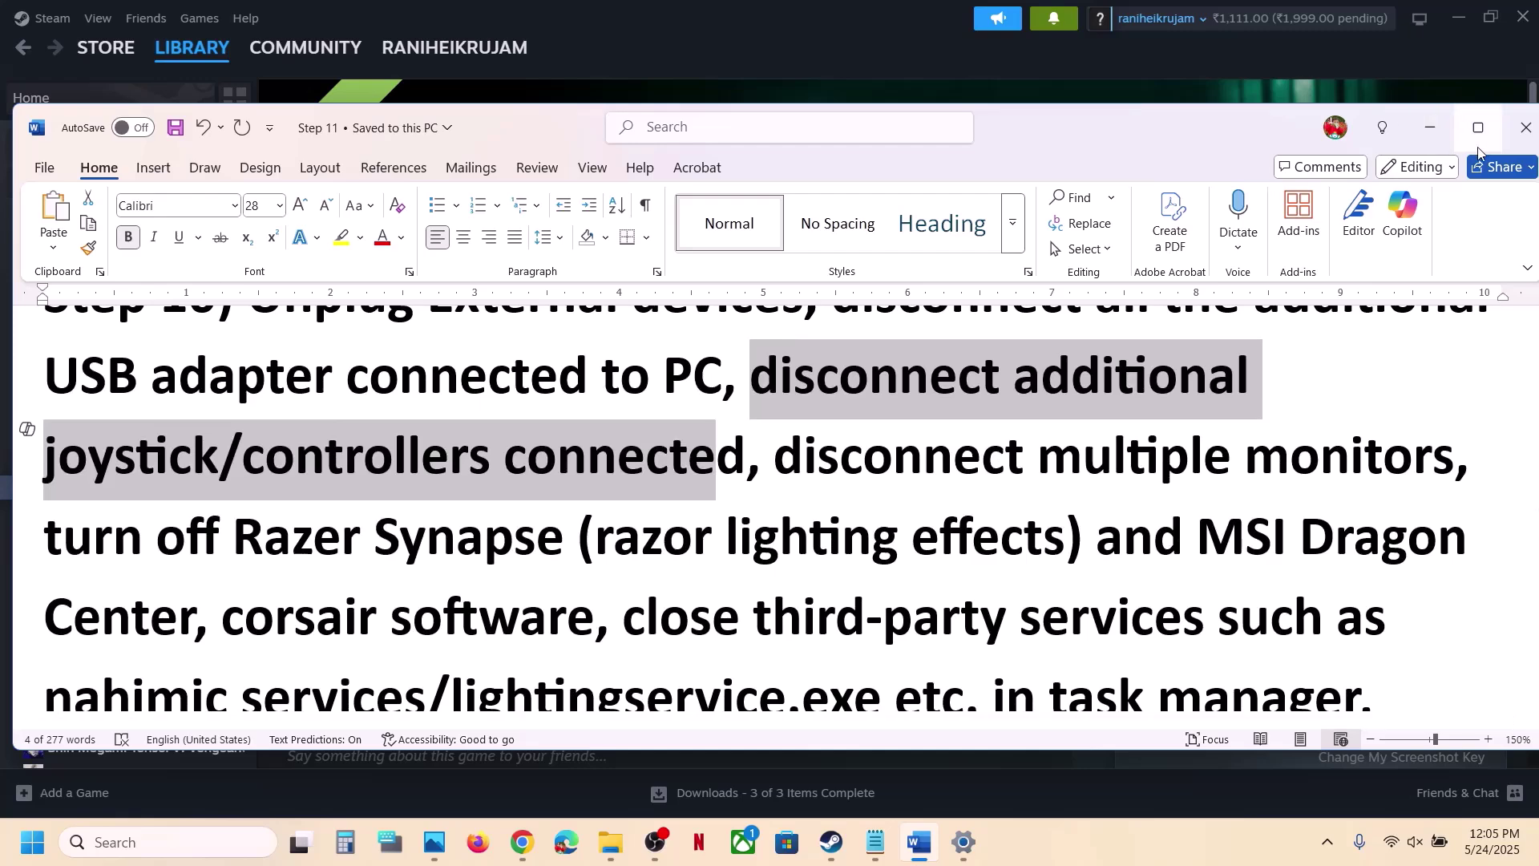
click(1480, 147)
drag(765, 359, 1442, 362)
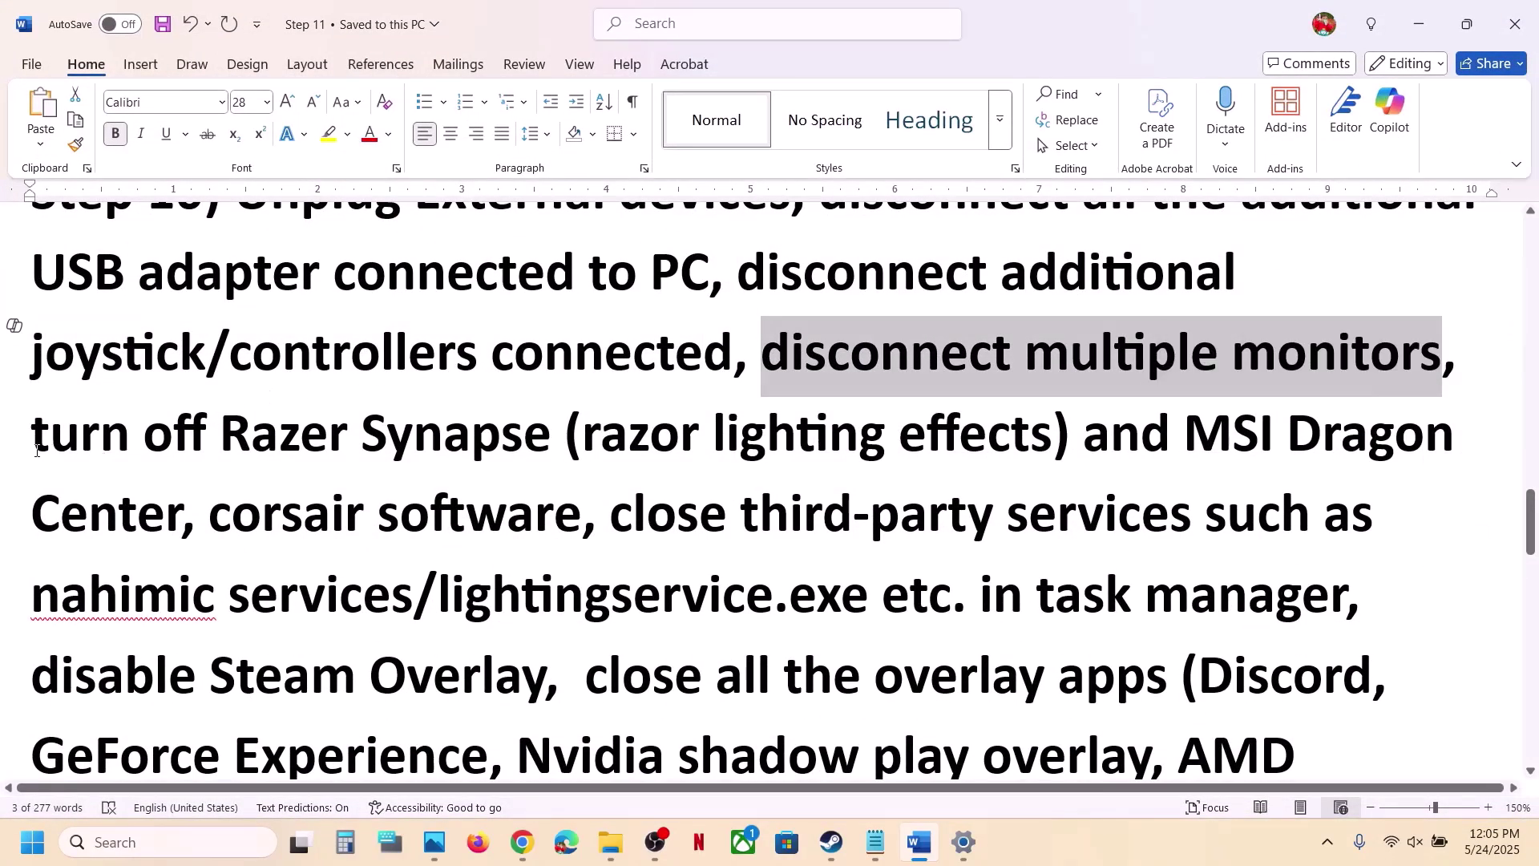
drag(31, 444, 808, 542)
drag(32, 677, 433, 680)
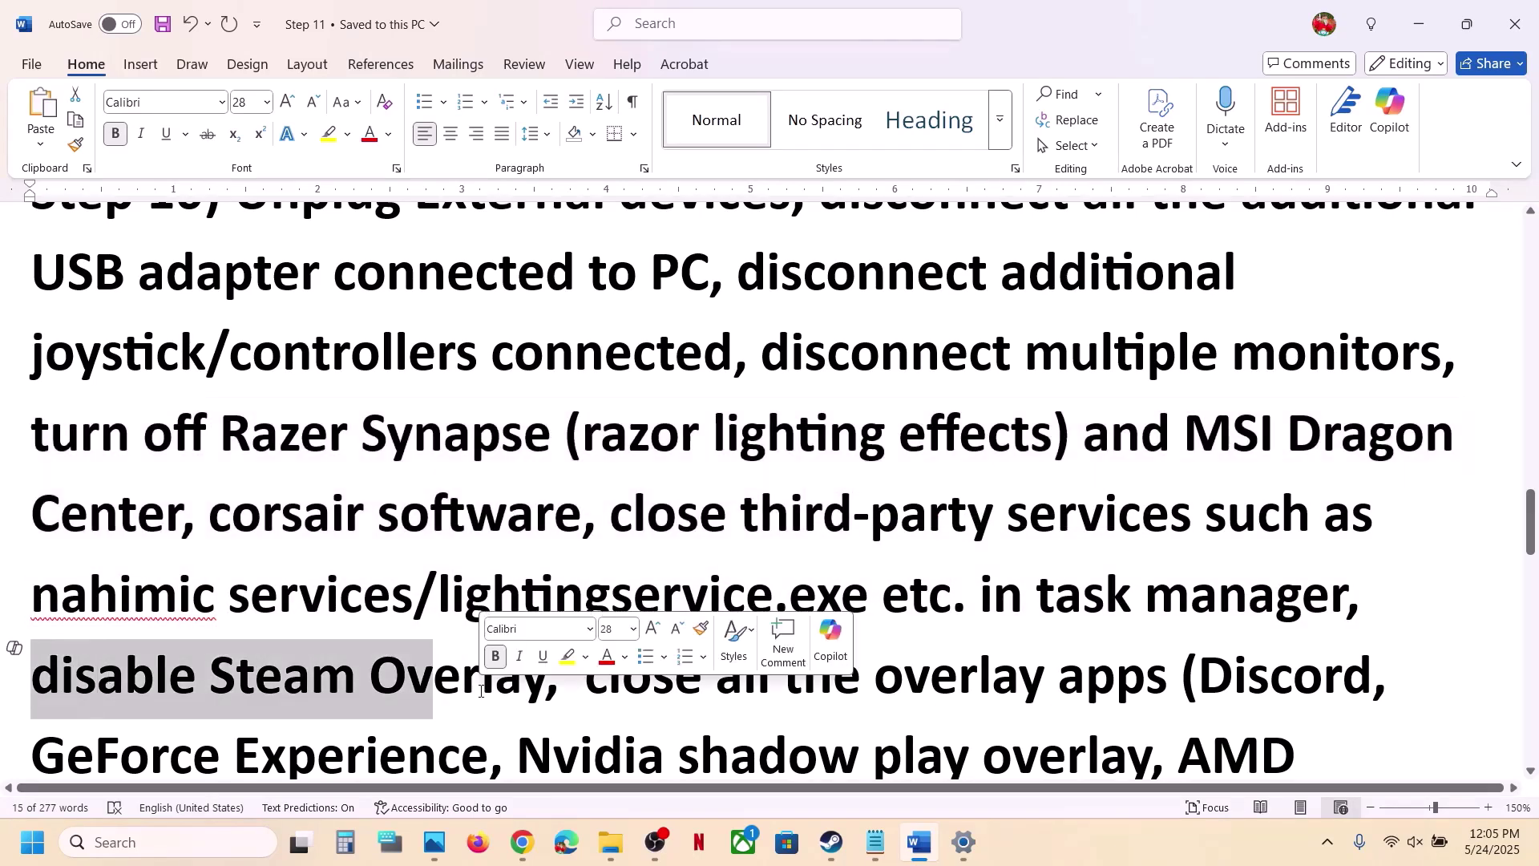
- Switch to Steam and turn off the in-game Steam Overlay in the Quarantine Zone: The Last Check Demo properties
click(832, 842)
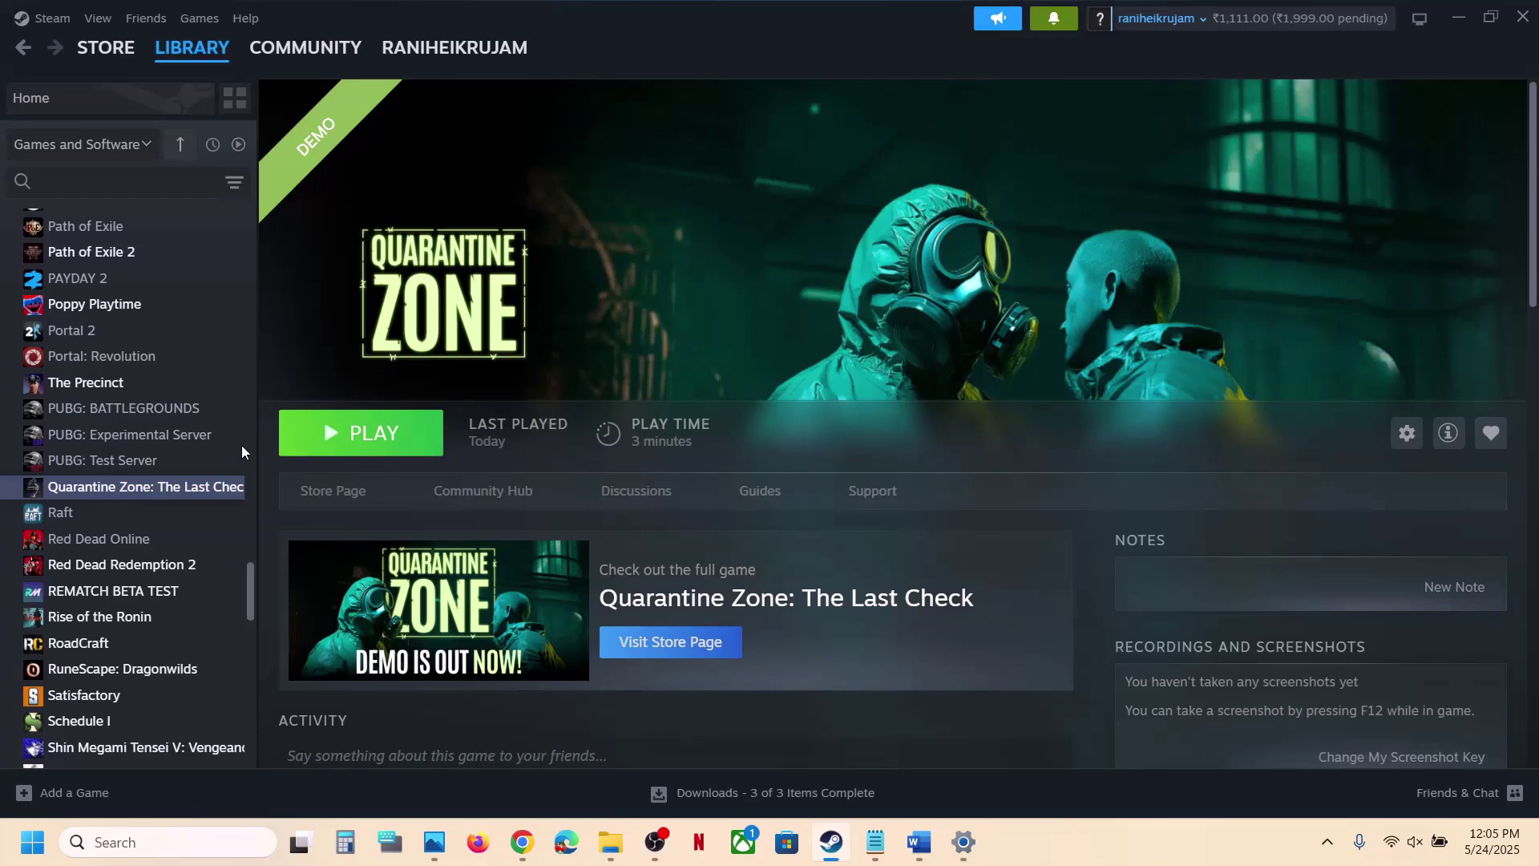
right_click(188, 483)
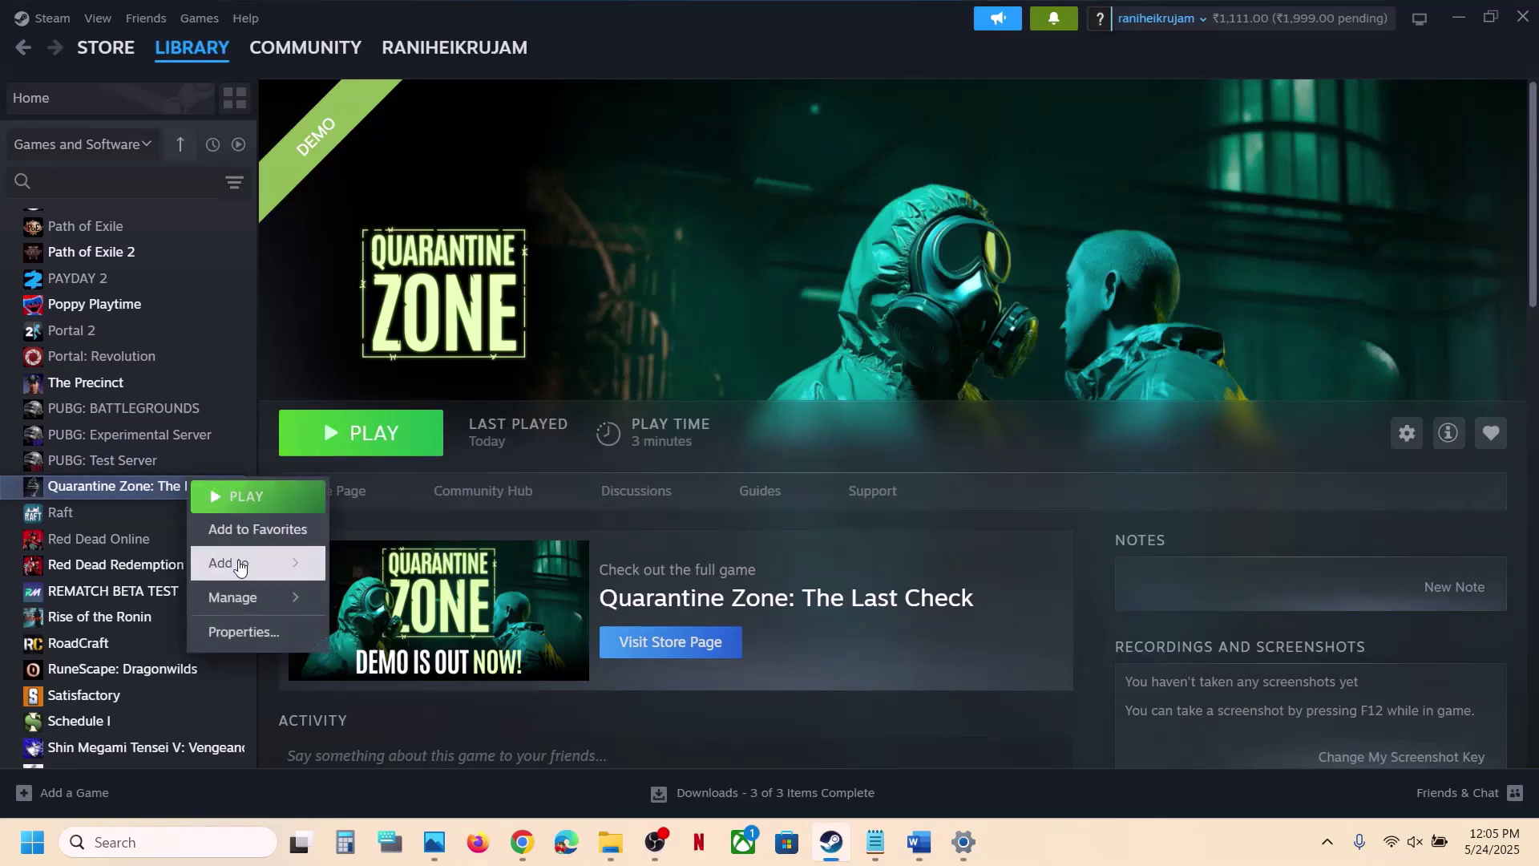
click(228, 631)
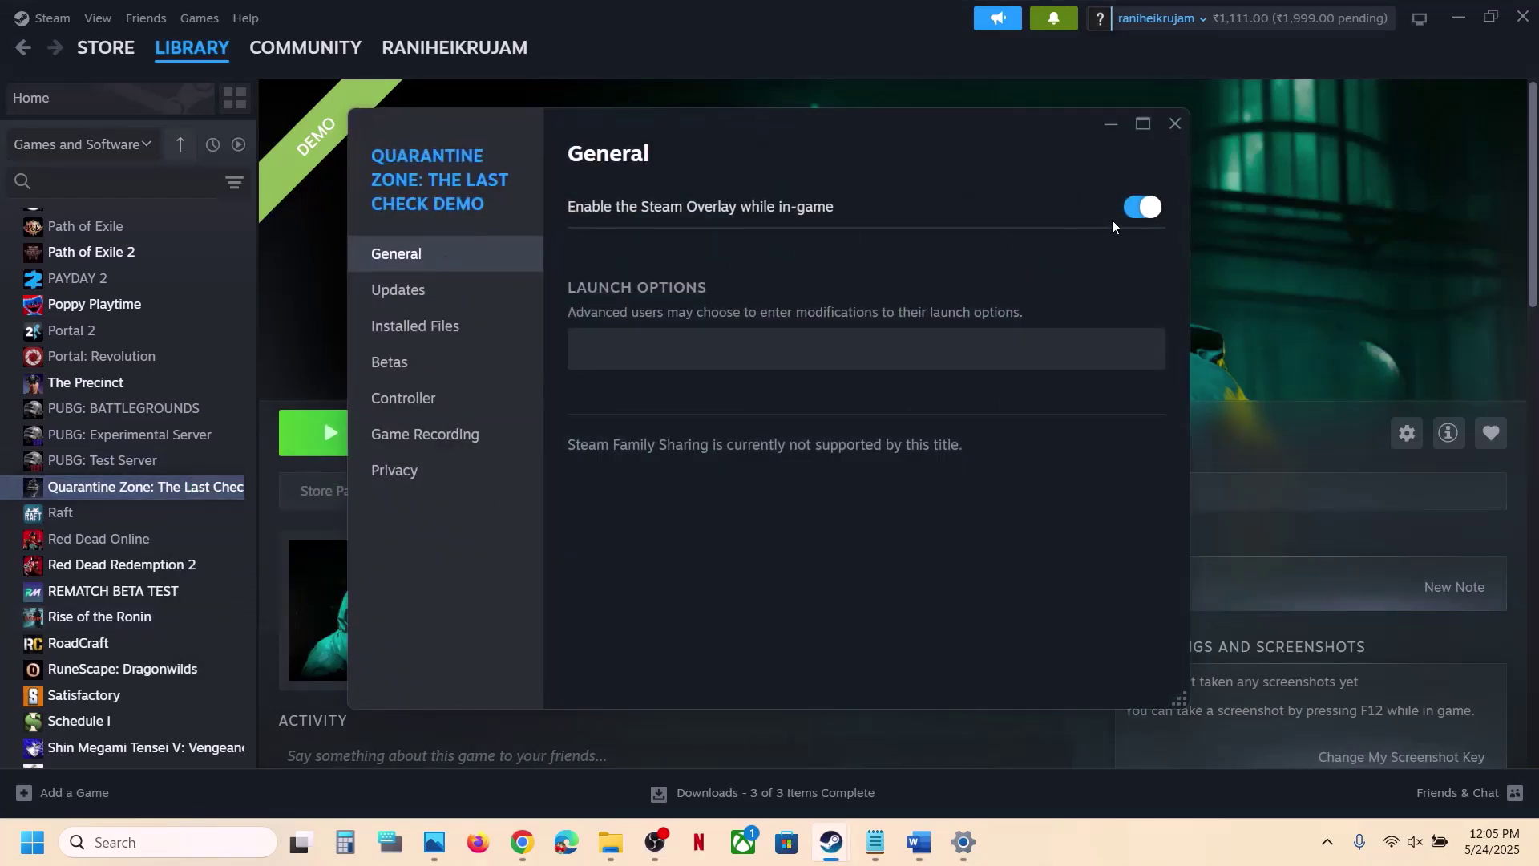
click(1142, 207)
click(1176, 123)
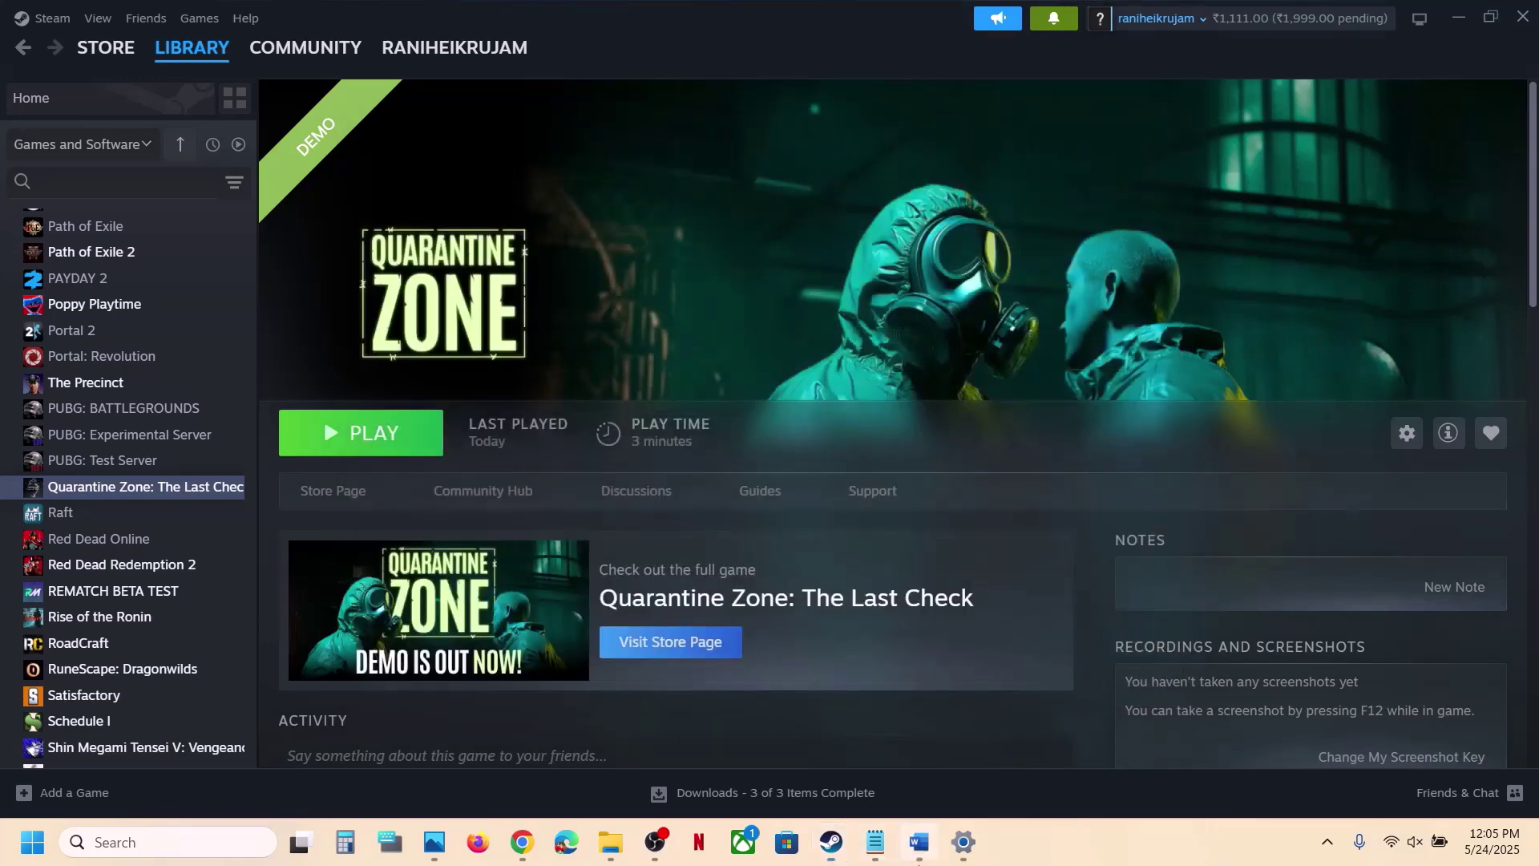
- Return to the Word notes and highlight the overlay apps to close, including Discord, GeForce Experience and Nvidia
click(917, 850)
scroll(778, 676, down, 2)
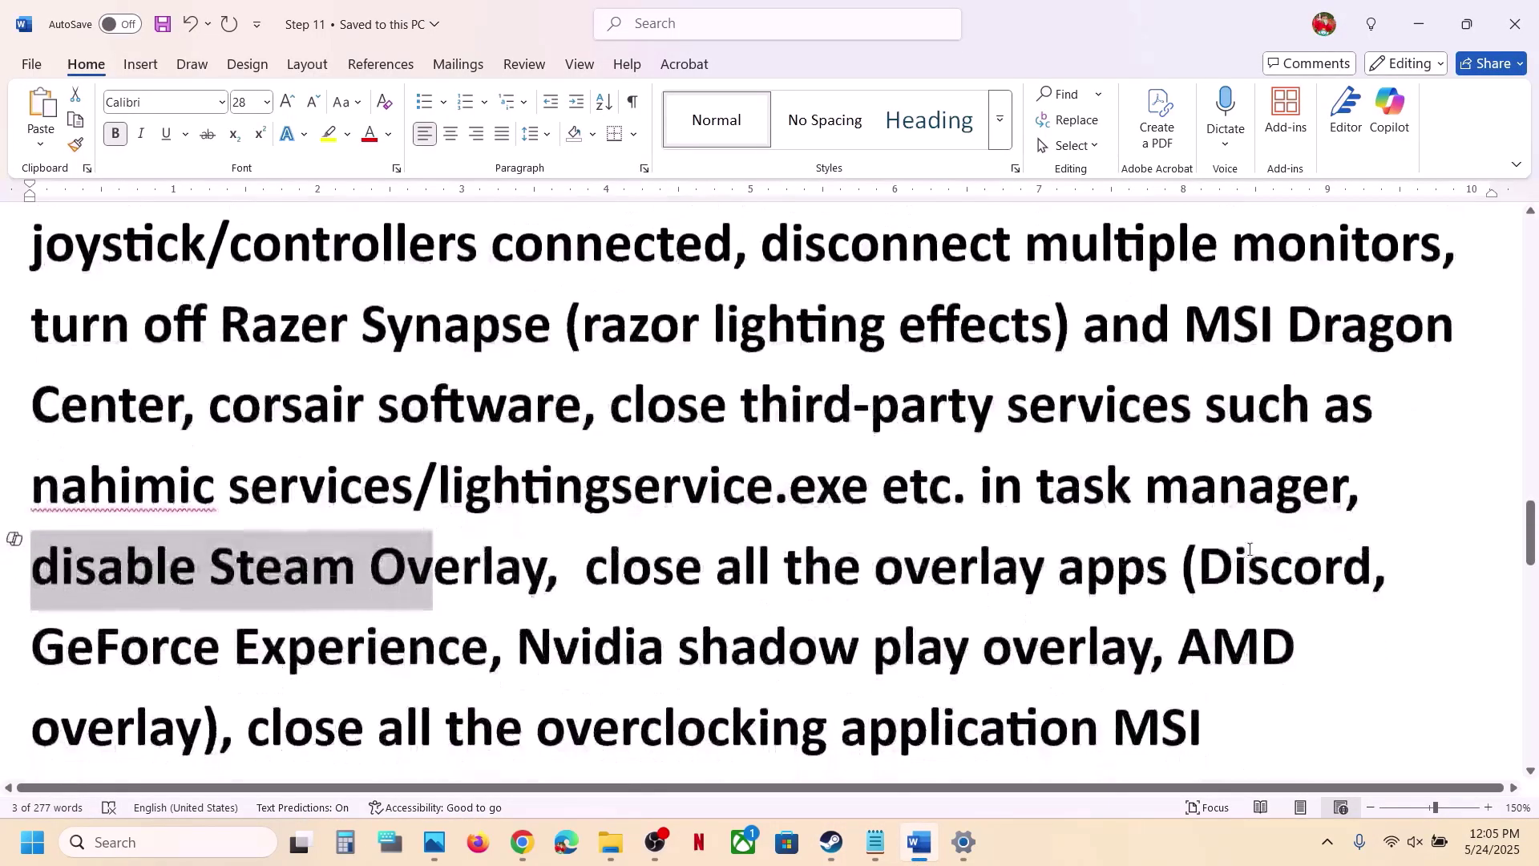
double_click(1241, 553)
scroll(1240, 553, down, 1)
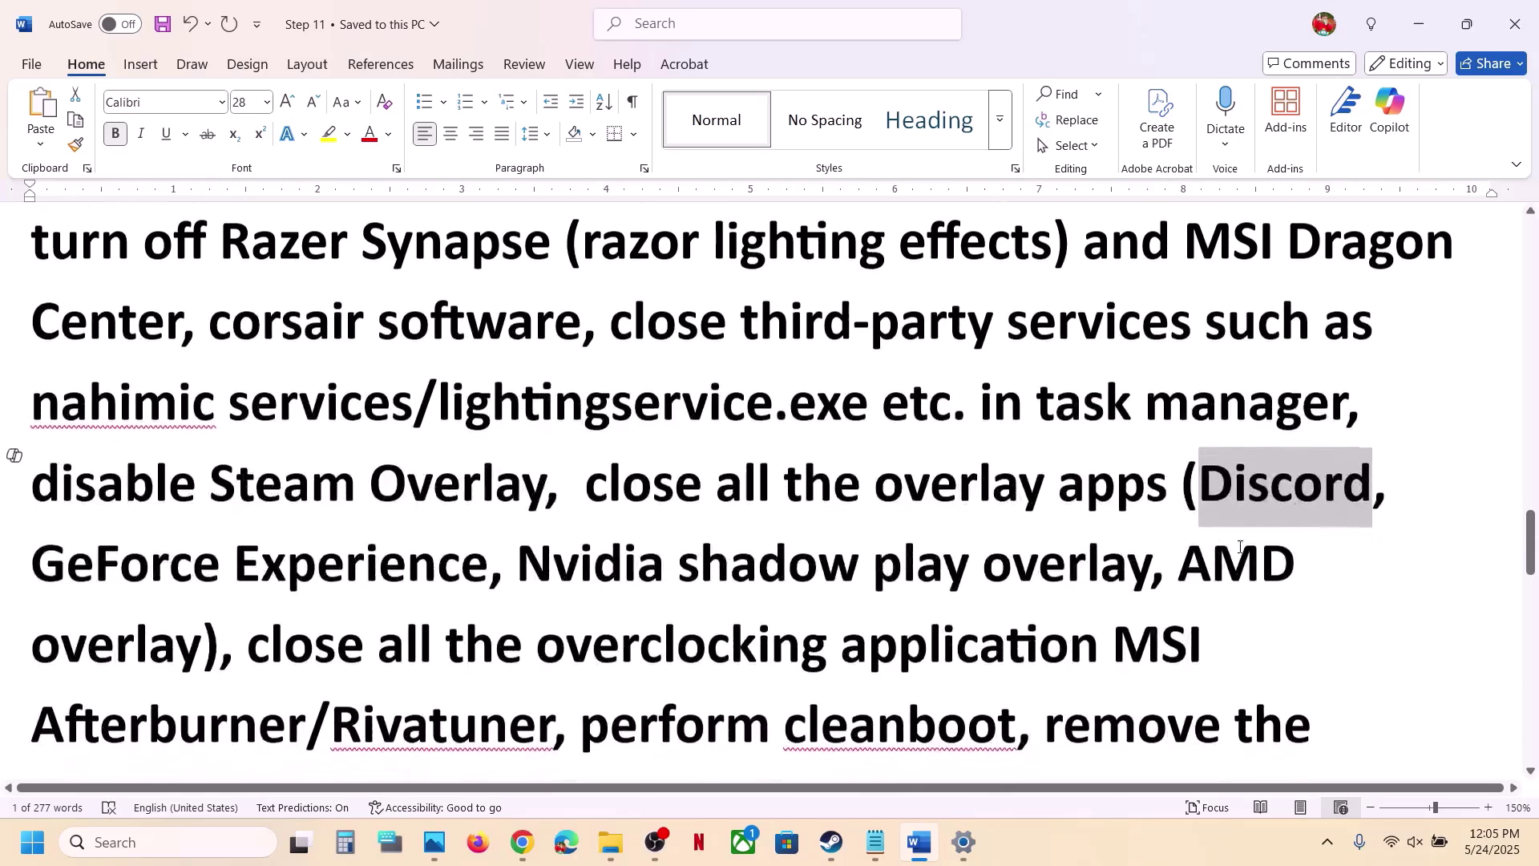
drag(128, 564, 678, 571)
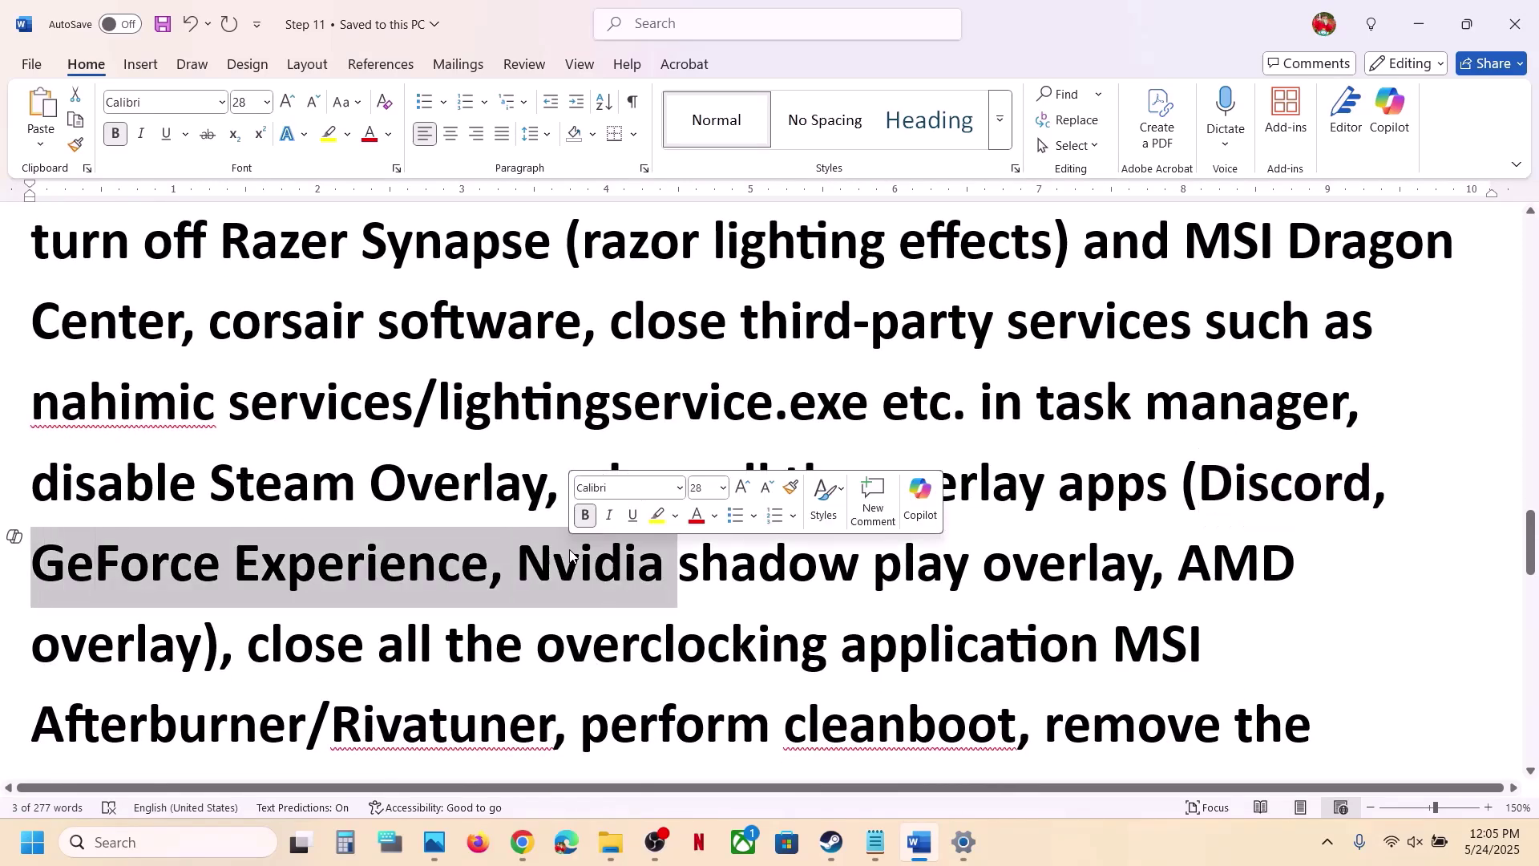
click(682, 583)
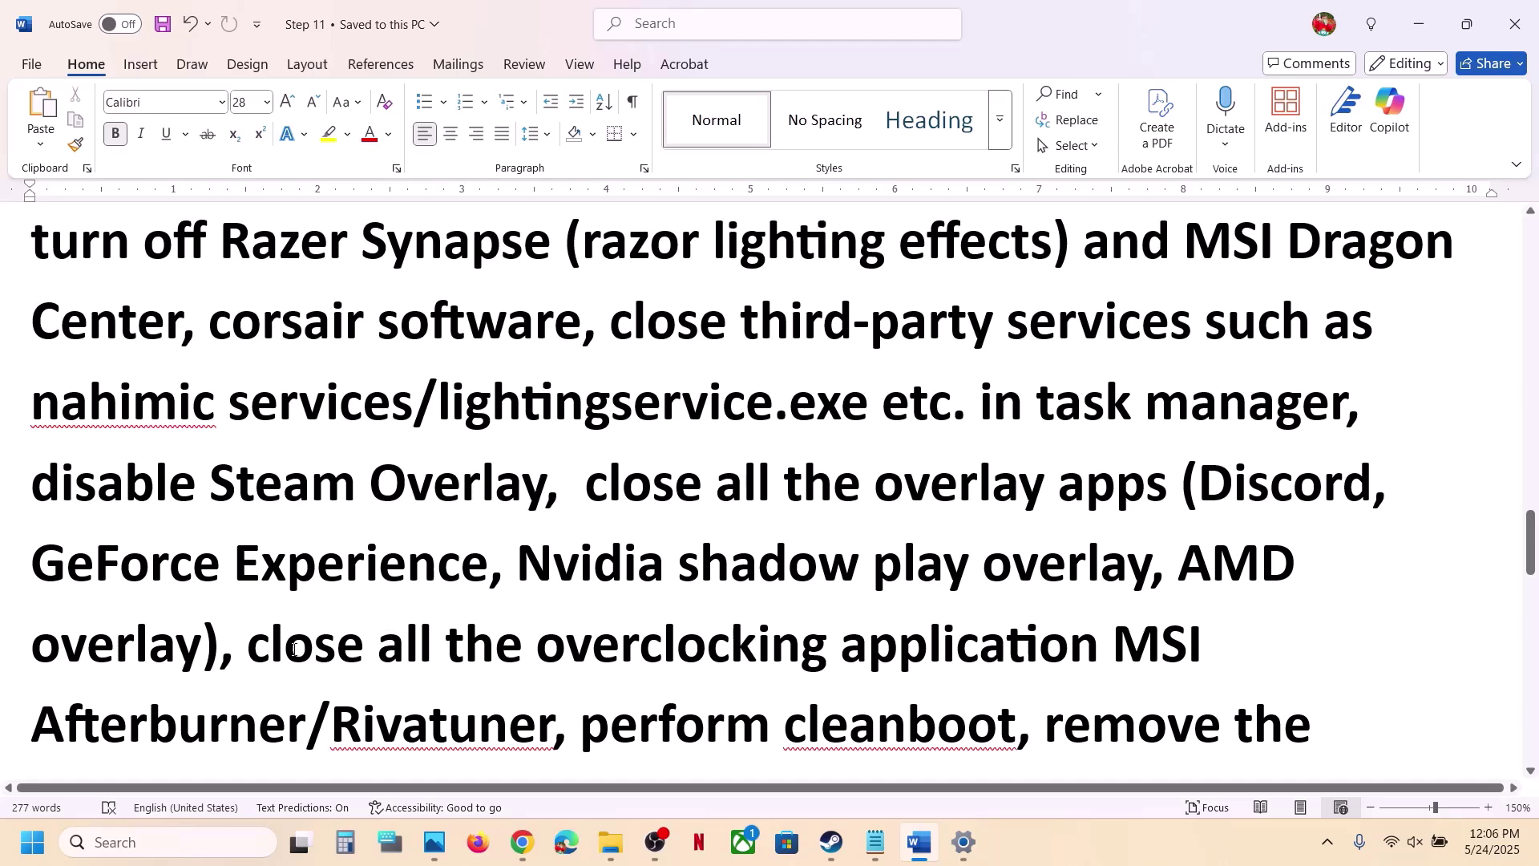
- Highlight the notes on closing overclocking apps, Afterburner/Rivatuner and removing the undervolt, and bring up Step 11 about virtual memory
drag(294, 650, 956, 658)
scroll(956, 658, down, 1)
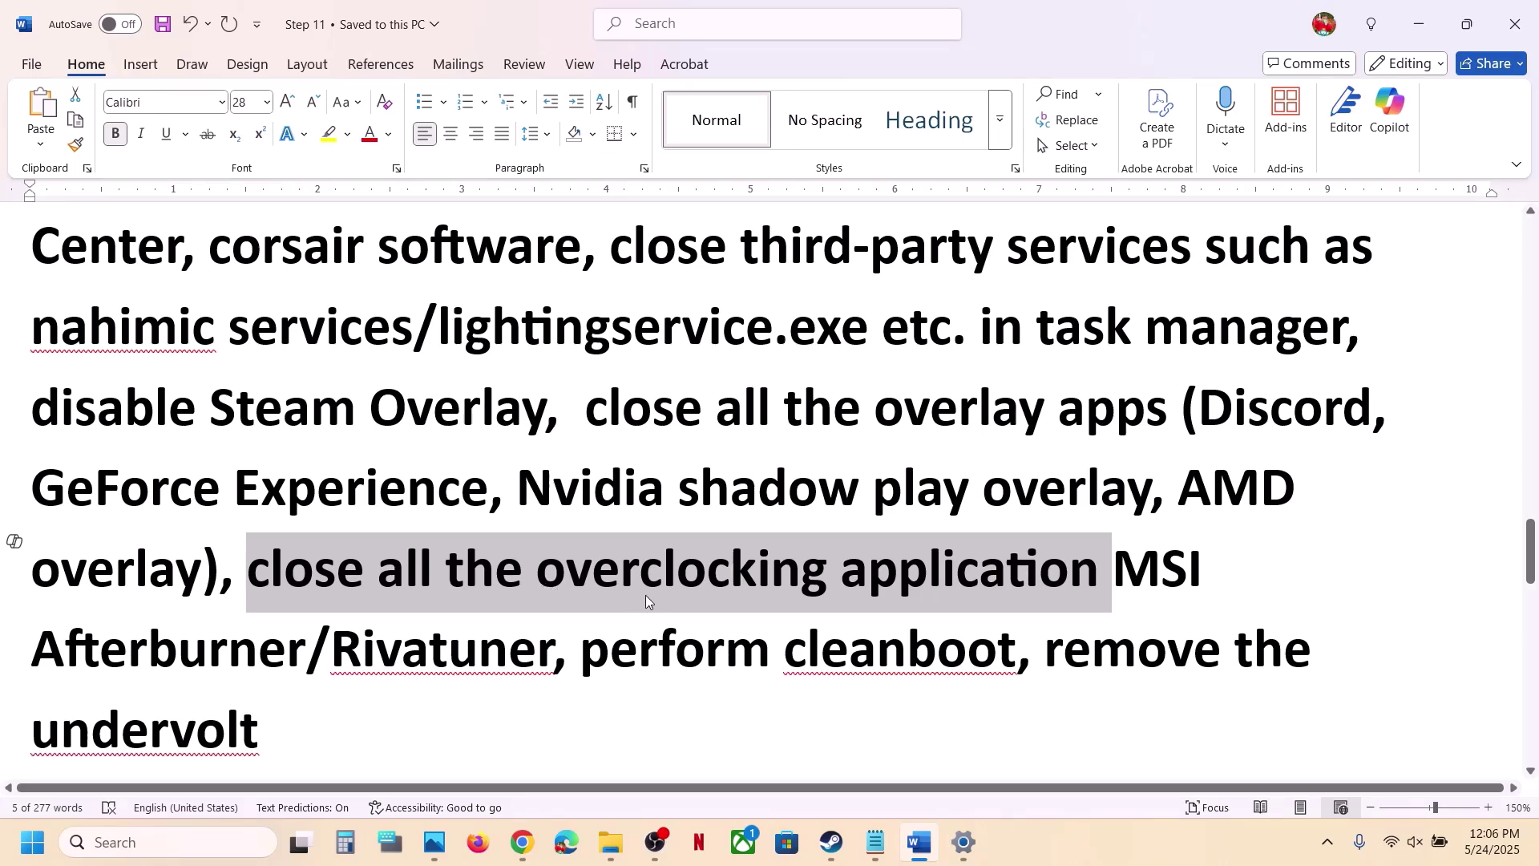
drag(51, 642, 553, 658)
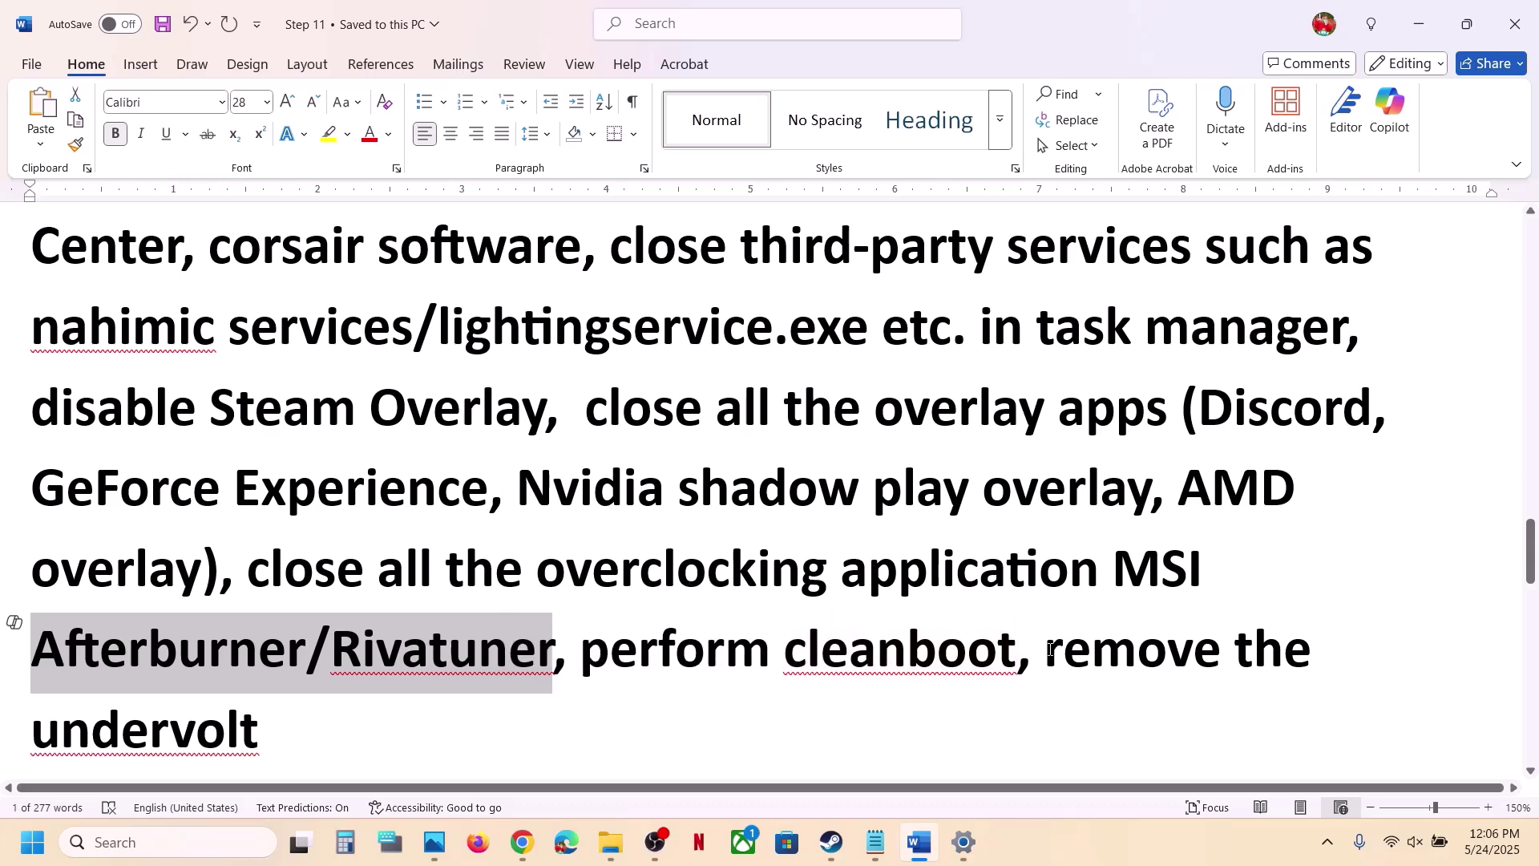
drag(1051, 650, 1155, 733)
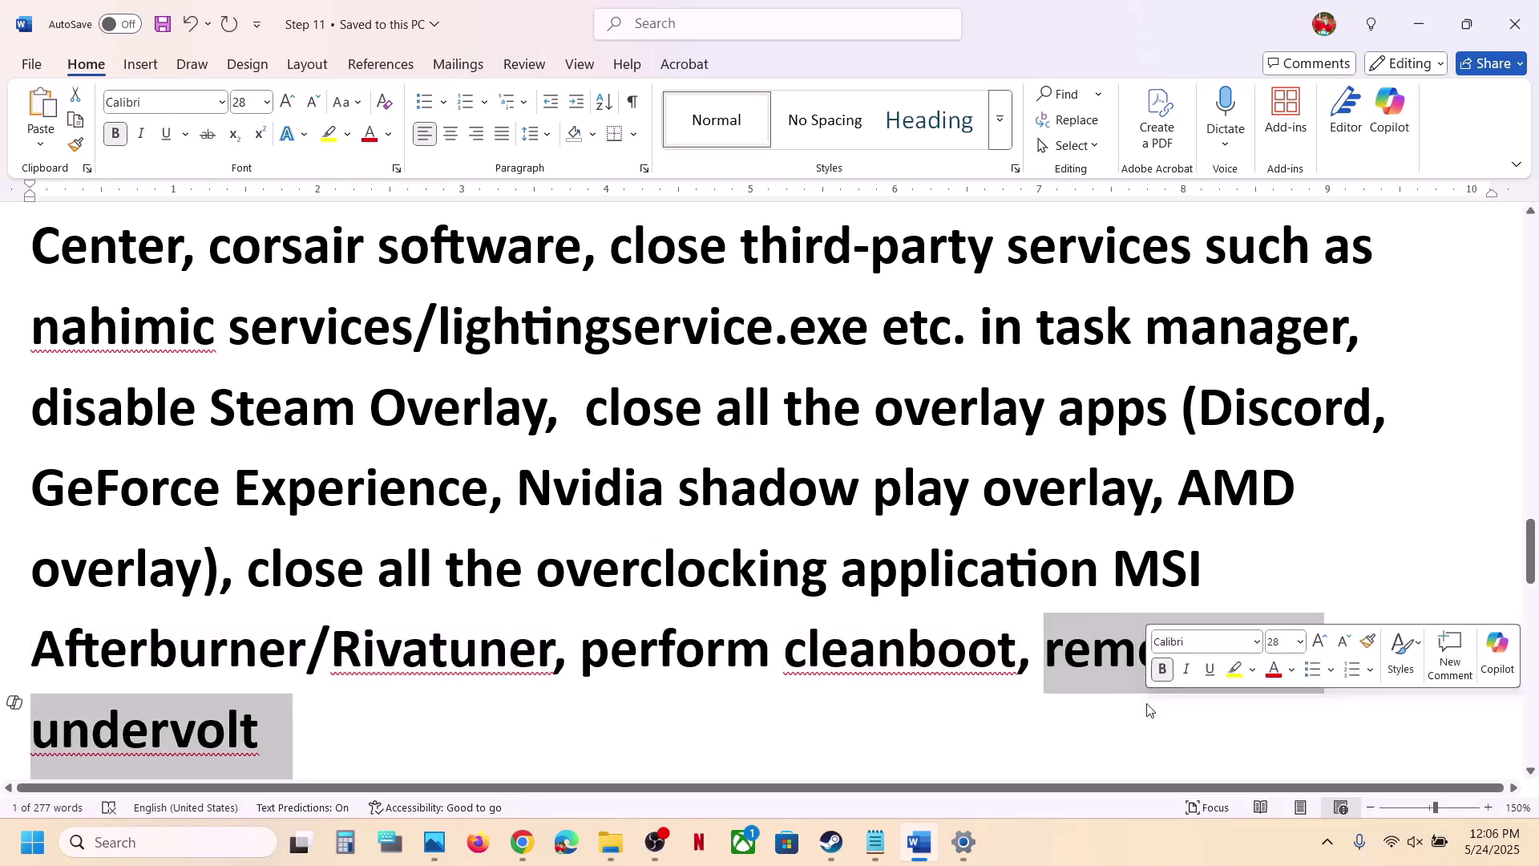
click(406, 709)
scroll(406, 706, down, 5)
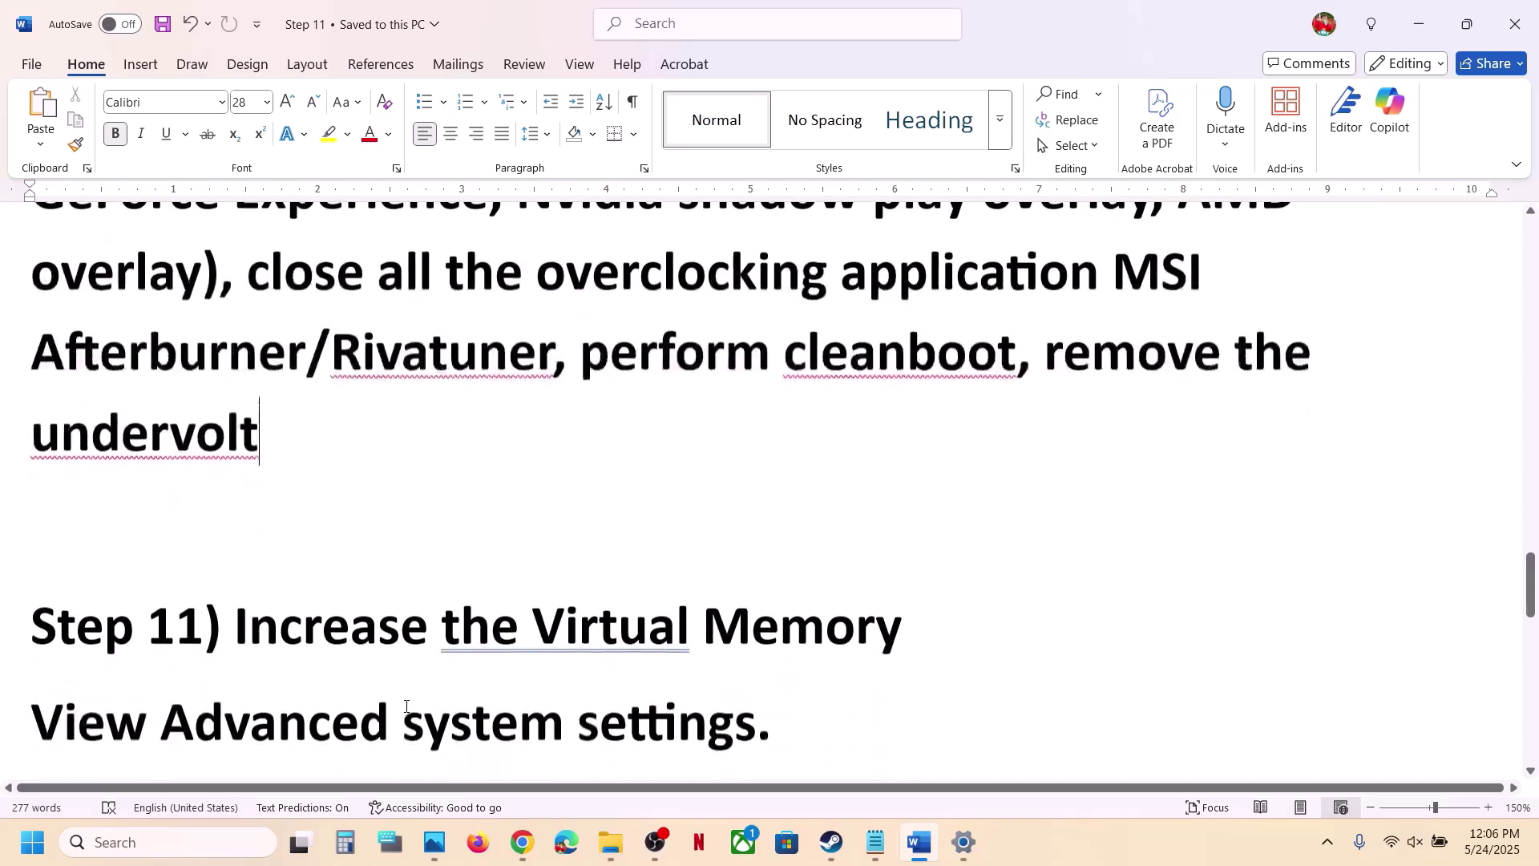
click(1067, 856)
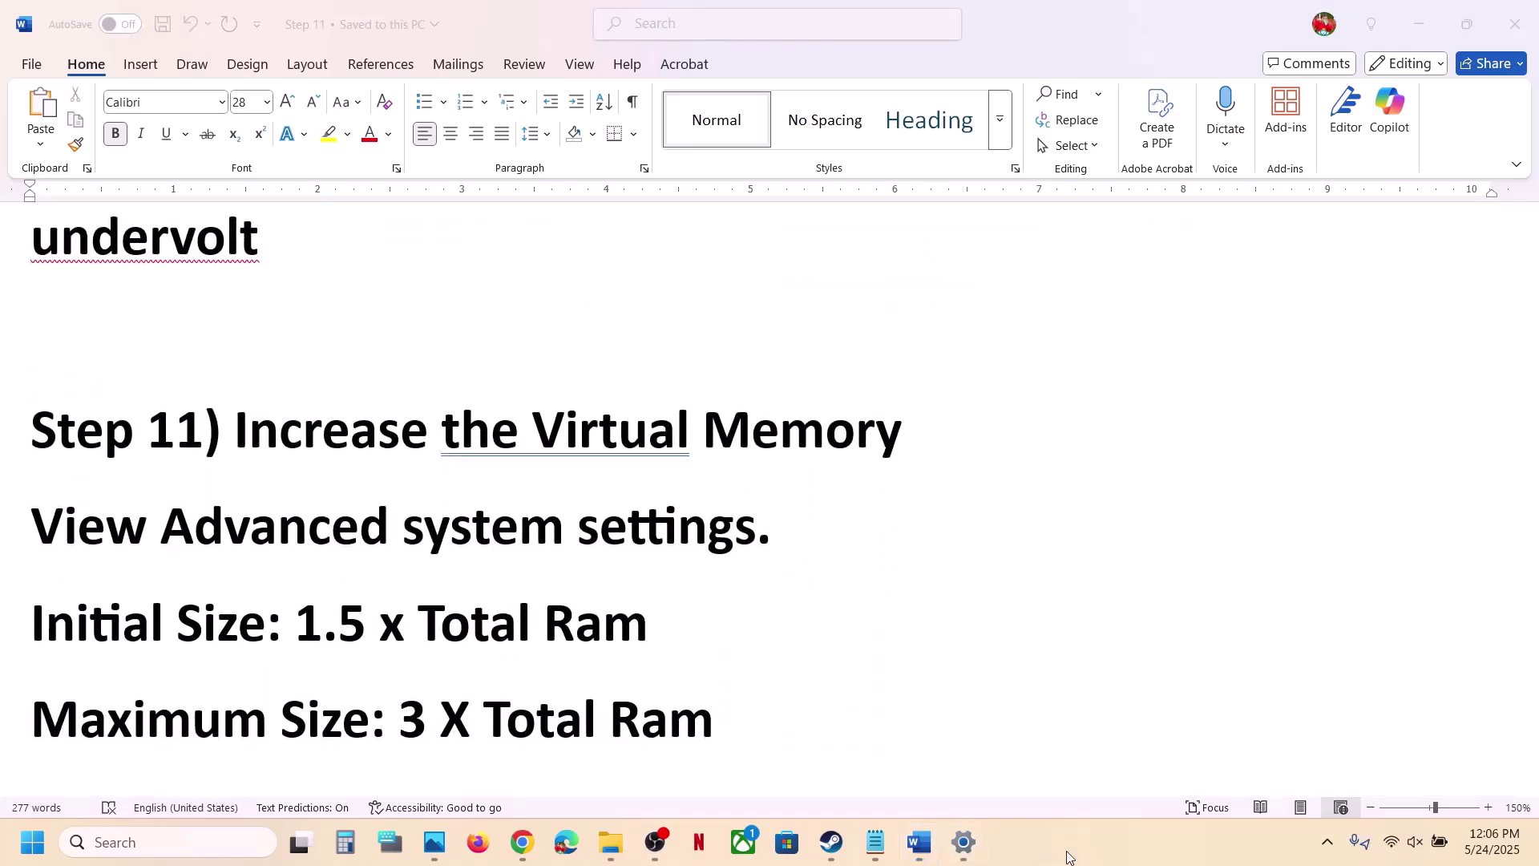